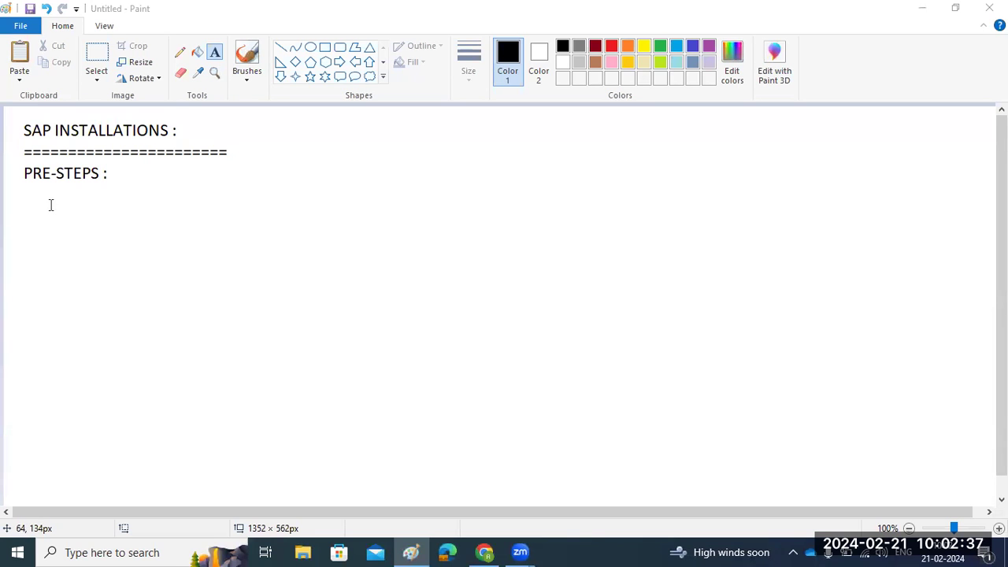
Create a text box of about 1136 × 447 px beside PRE-STEPS and write "ASAP METHO PHASES ---" in it
drag(129, 166, 962, 493)
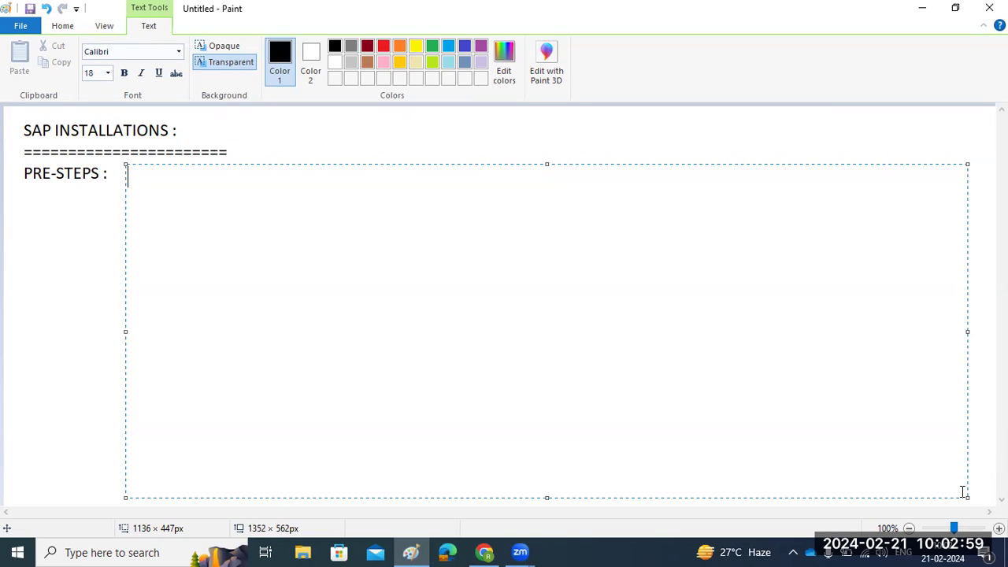
text(ASAP MET)
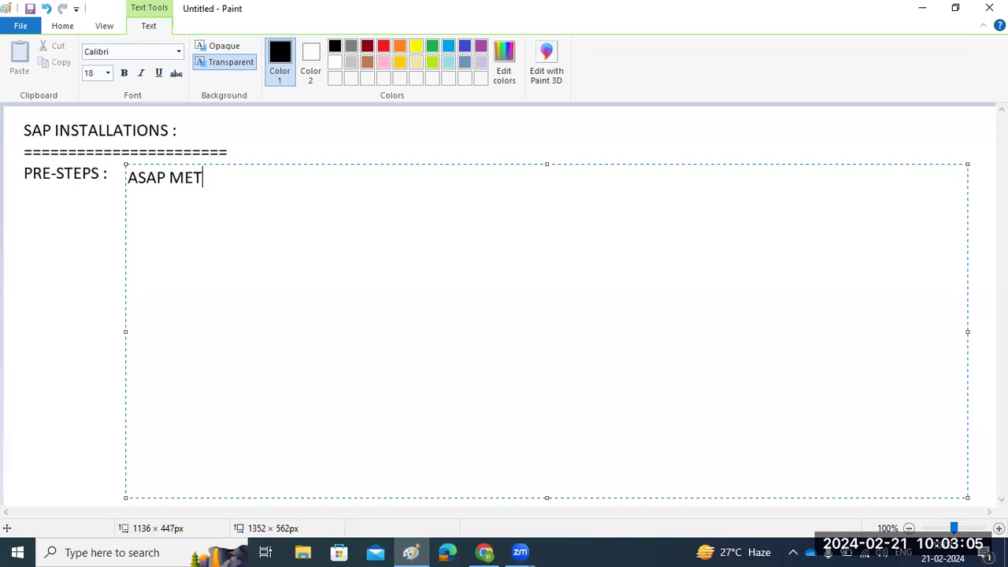
text(HO PHASES)
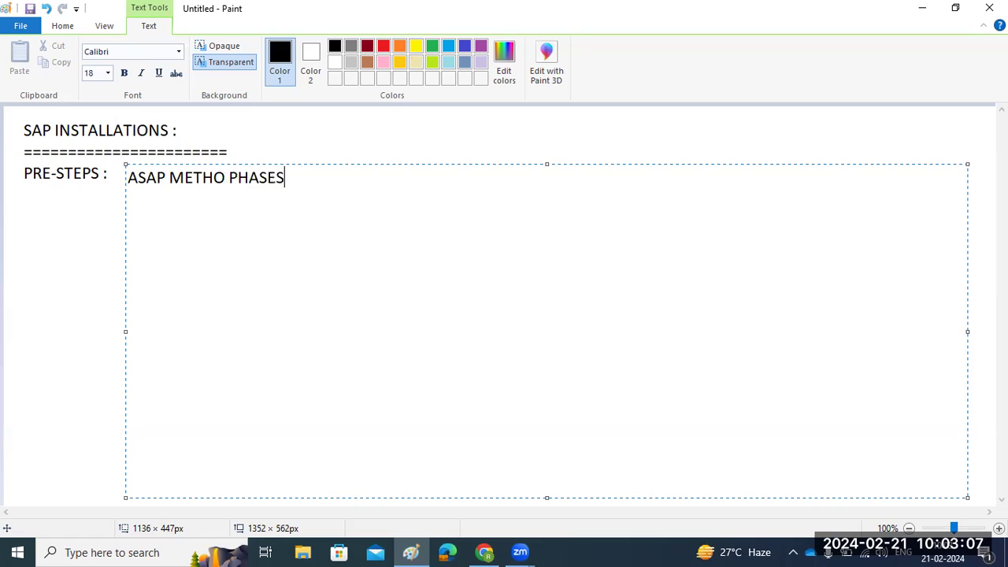
text( ---)
Erase the ASAP METHO PHASES text from the text box
key(BackSpace)
key(BackSpace)
key(BackSpace)
key(BackSpace)
key(BackSpace)
key(BackSpace)
key(BackSpace)
key(BackSpace)
key(BackSpace)
key(BackSpace)
key(BackSpace)
key(BackSpace)
key(BackSpace)
key(BackSpace)
key(BackSpace)
key(BackSpace)
key(BackSpace)
key(BackSpace)
key(BackSpace)
key(BackSpace)
key(BackSpace)
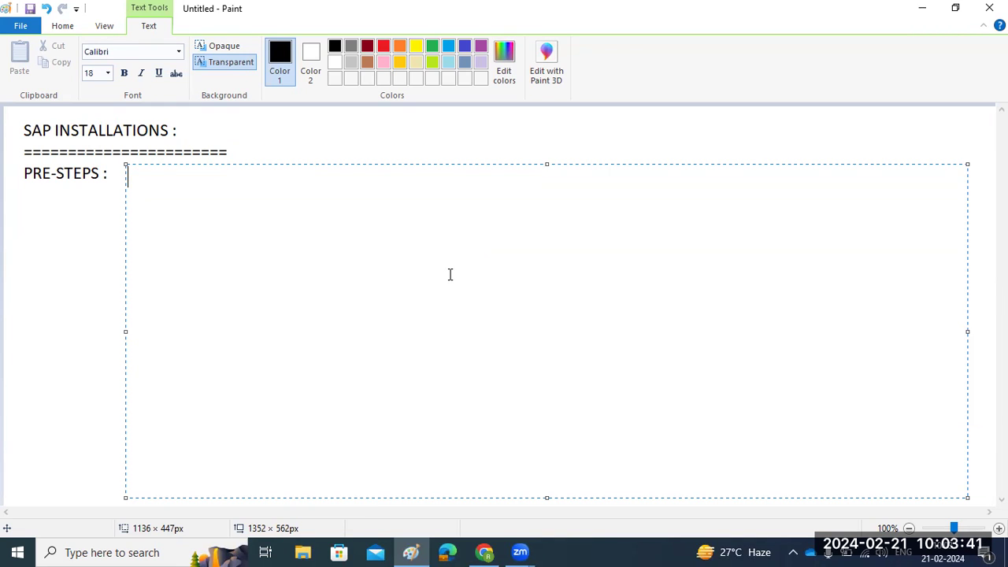
Write "SAP BUILDS or SAP INSTALLATIONS -" in the text box with a line of equals signs below it
text(SAP BUILDS or SAP INSTALLATIONS -)
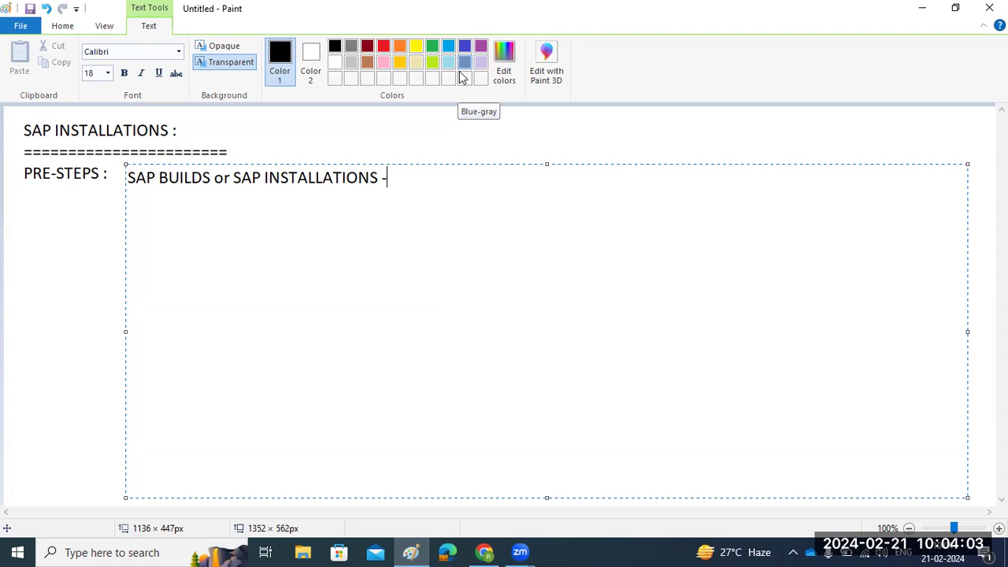
key(Return)
text(==========)
Erase the SAP BUILDS or SAP INSTALLATIONS line and its underline from the text box
key(BackSpace)
key(BackSpace)
key(BackSpace)
key(BackSpace)
key(BackSpace)
key(BackSpace)
key(BackSpace)
key(BackSpace)
key(BackSpace)
key(BackSpace)
key(BackSpace)
key(BackSpace)
key(BackSpace)
key(BackSpace)
key(BackSpace)
key(BackSpace)
key(BackSpace)
key(BackSpace)
key(BackSpace)
key(BackSpace)
key(BackSpace)
key(BackSpace)
key(BackSpace)
key(BackSpace)
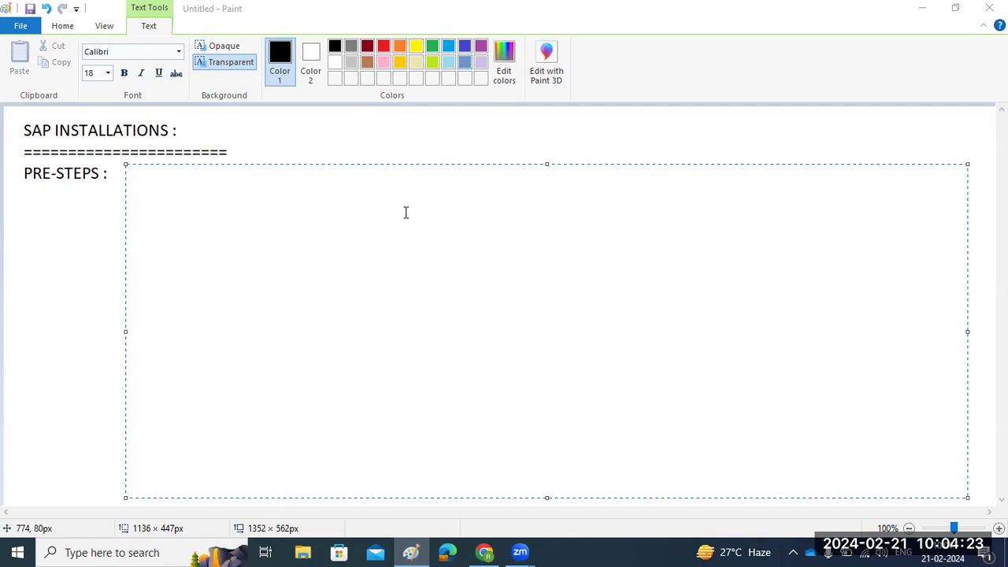
List OS, DB and SOFTWARES in the text box, with a blank line between the entries
click(266, 227)
text(OS)
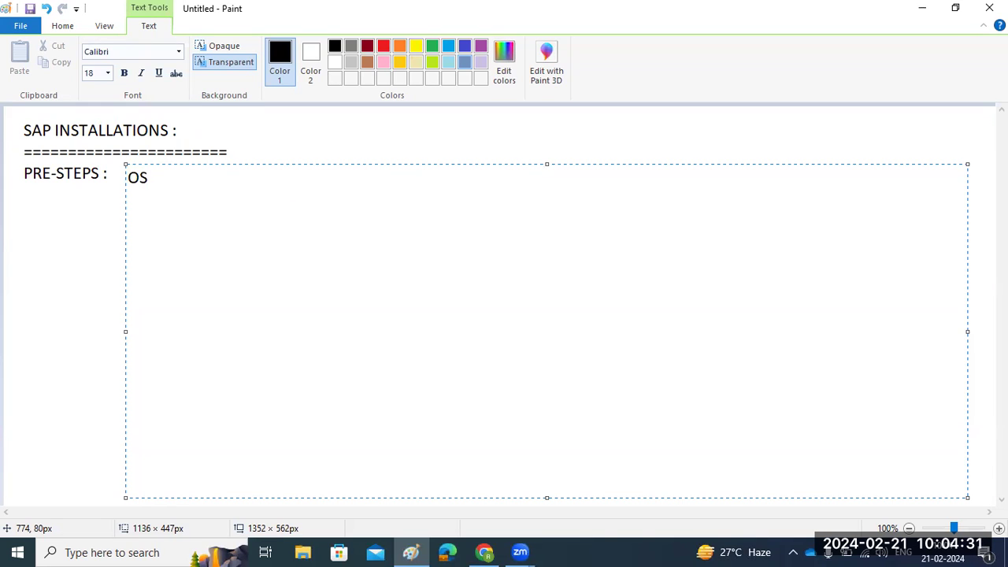
key(Return)
key(Return)
text(DB)
key(Return)
key(Return)
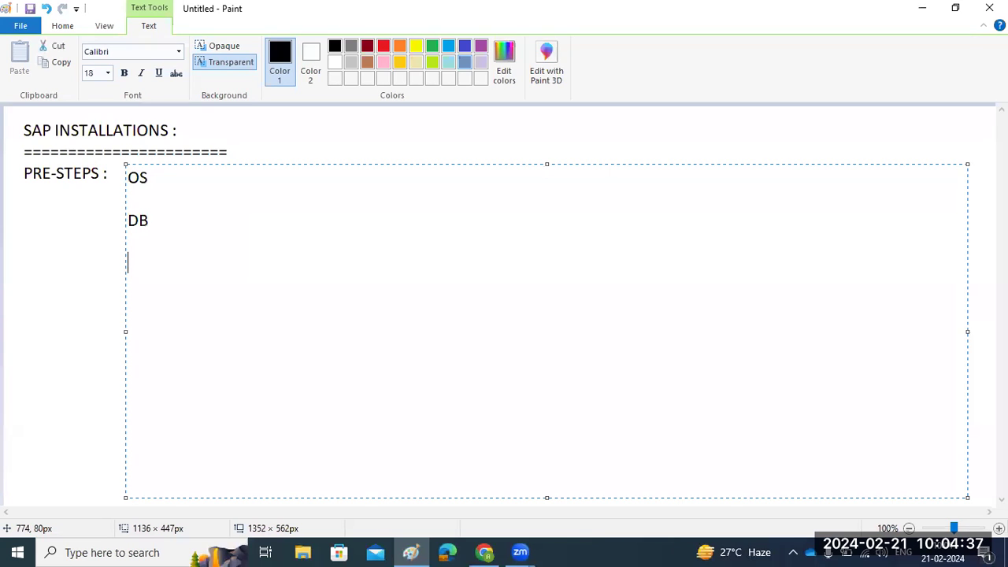
text(SOFTWARES)
key(Return)
key(Return)
key(Return)
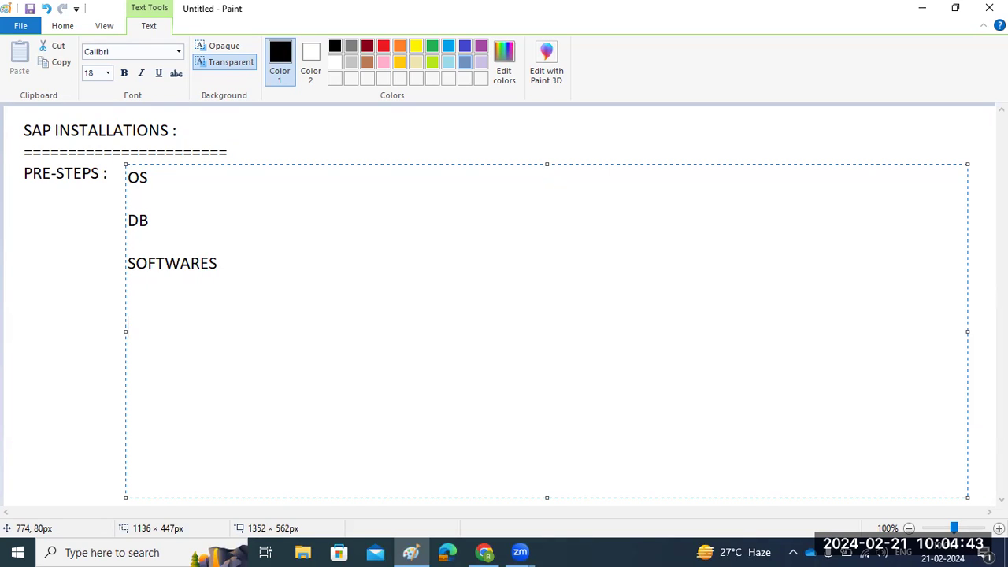
Add RAM and CPU below SOFTWARES, separated by a blank line
text(RAM)
key(Return)
key(Return)
text(CPU)
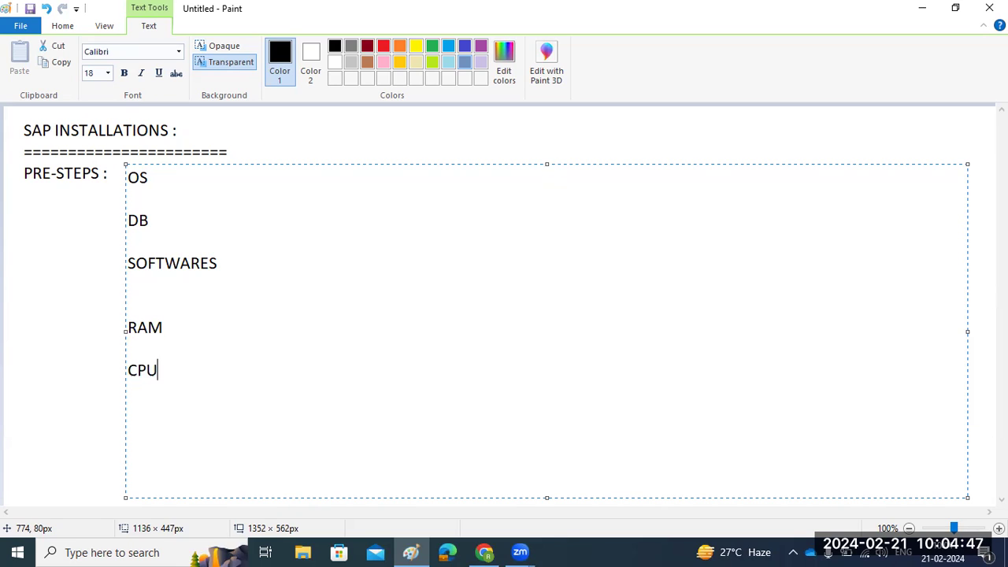
Clear the whole OS-to-CPU list from the text box
key(Return)
key(Return)
key(ctrl+a)
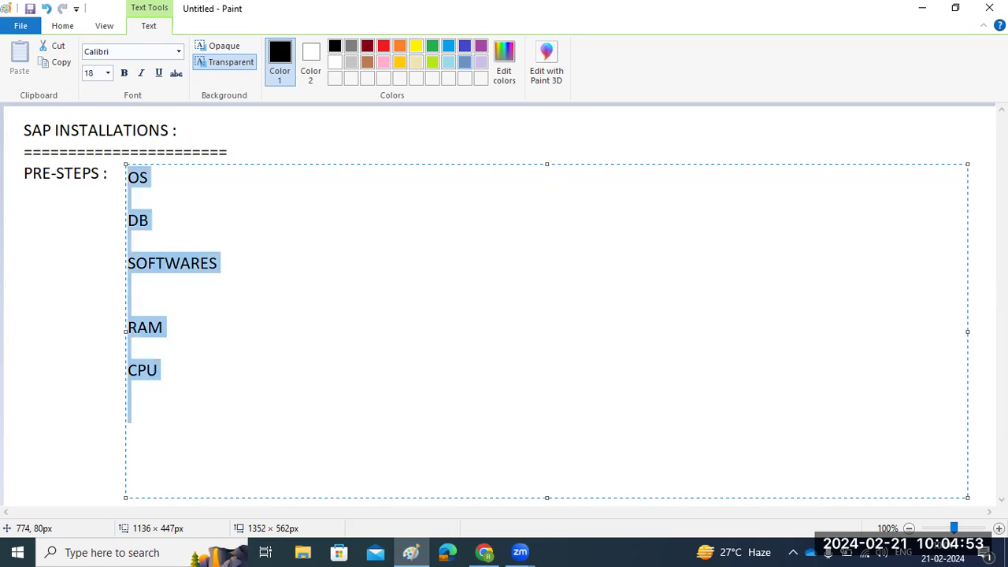
key(Delete)
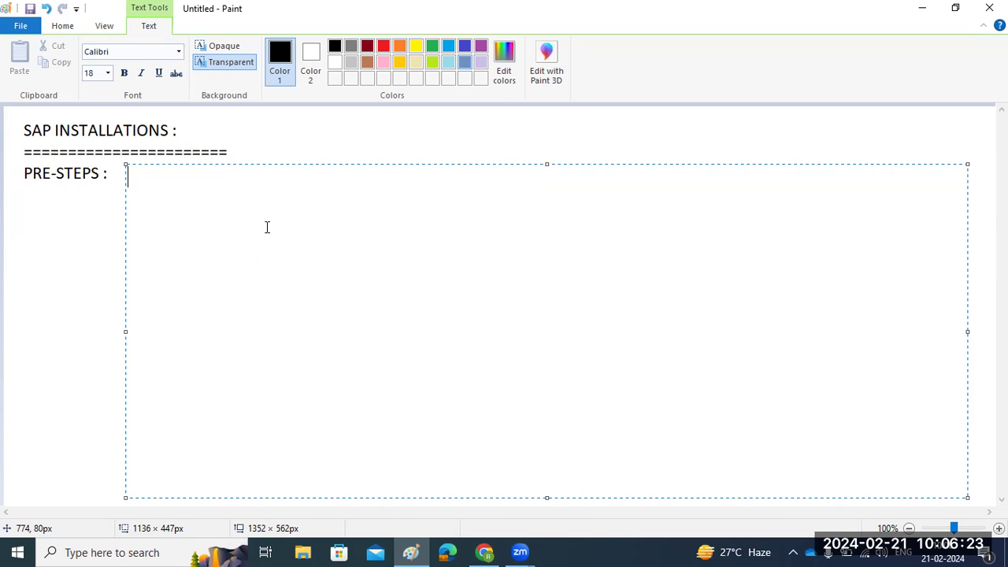
Write the heading "SIZING :" in the text box, followed by a blank line
text(SIZ)
key(BackSpace)
text(ZING )
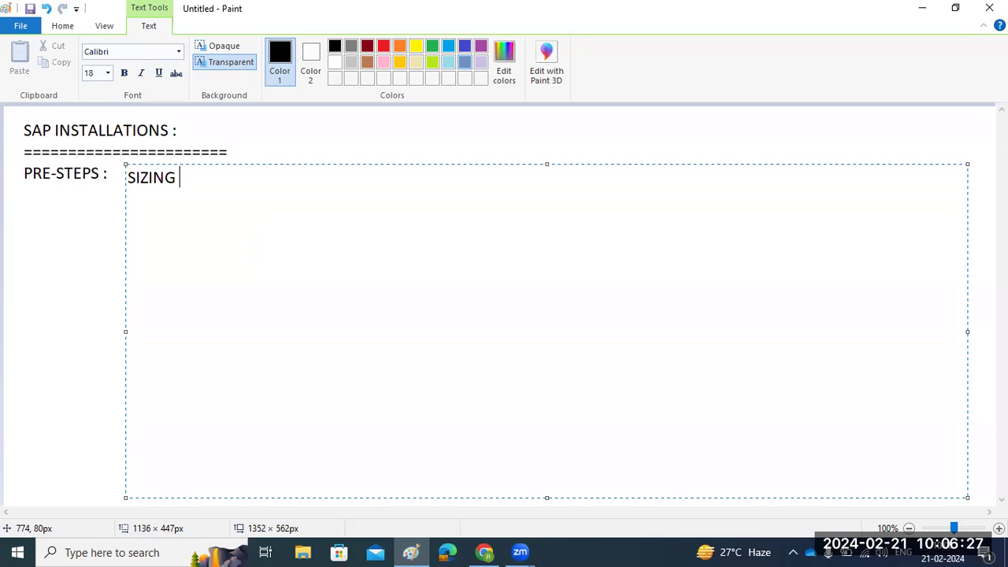
text(:)
key(Return)
key(Return)
Add the line "1)SAP quick sizer tool is aa webbased" below the SIZING heading
text(1)SAP)
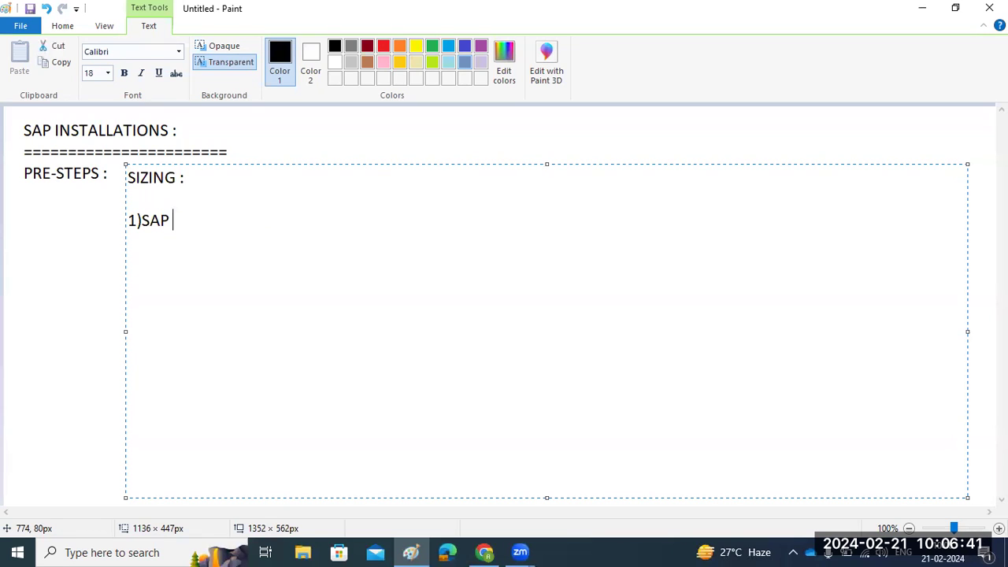
text(quick sizer t)
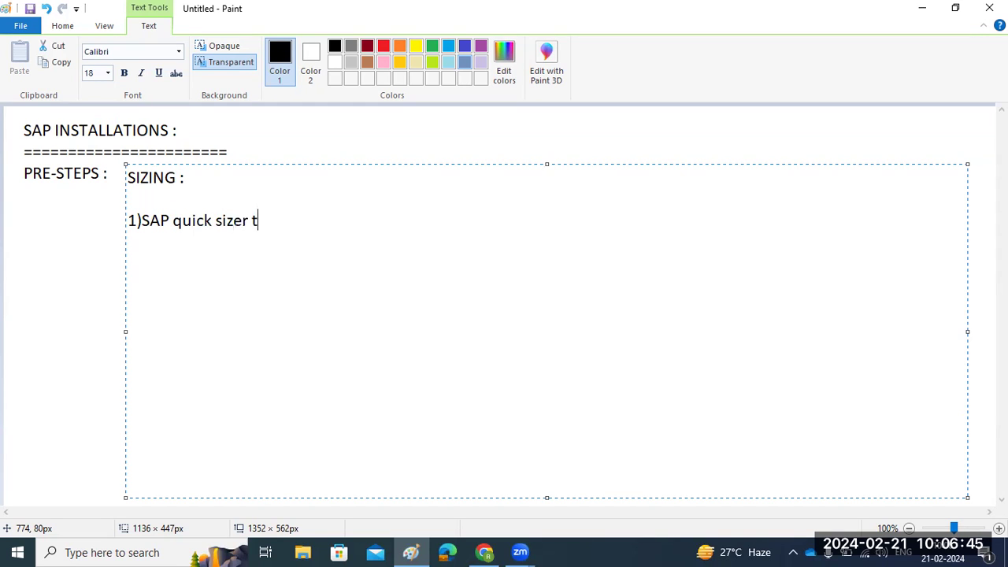
text(ool is aa webd)
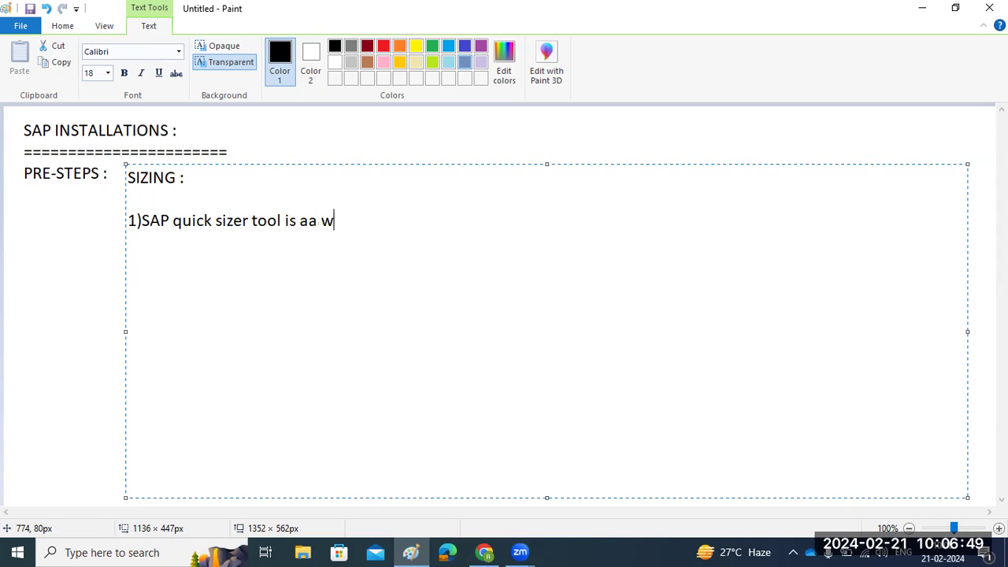
key(BackSpace)
key(BackSpace)
text(bbased)
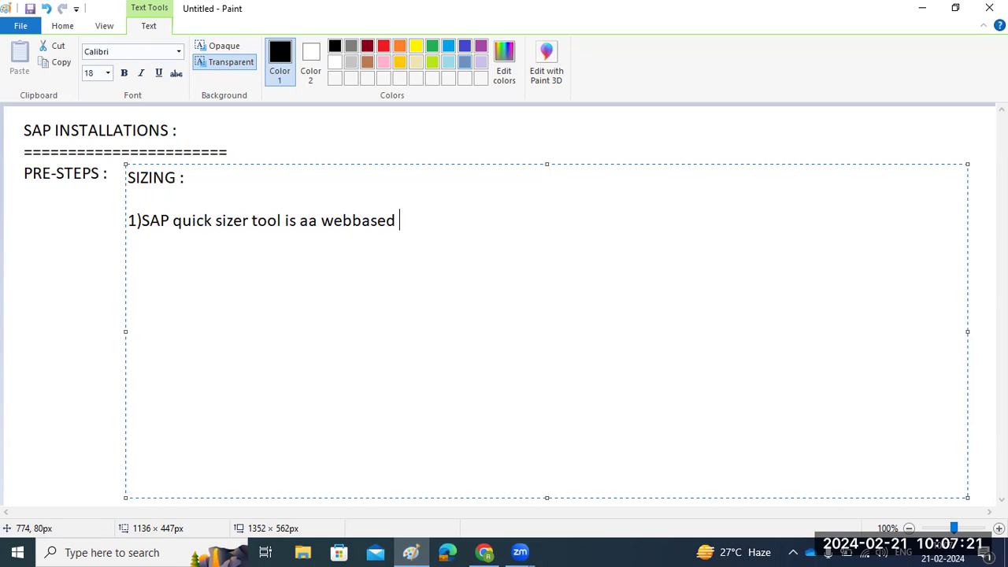
Add "16 GB" beneath the quick sizer line and remove the unfinished number started below it
key(Return)
key(Return)
text(16 GB)
key(Return)
key(Return)
text(16)
key(BackSpace)
key(BackSpace)
text(2)
key(BackSpace)
key(BackSpace)
key(BackSpace)
key(BackSpace)
key(BackSpace)
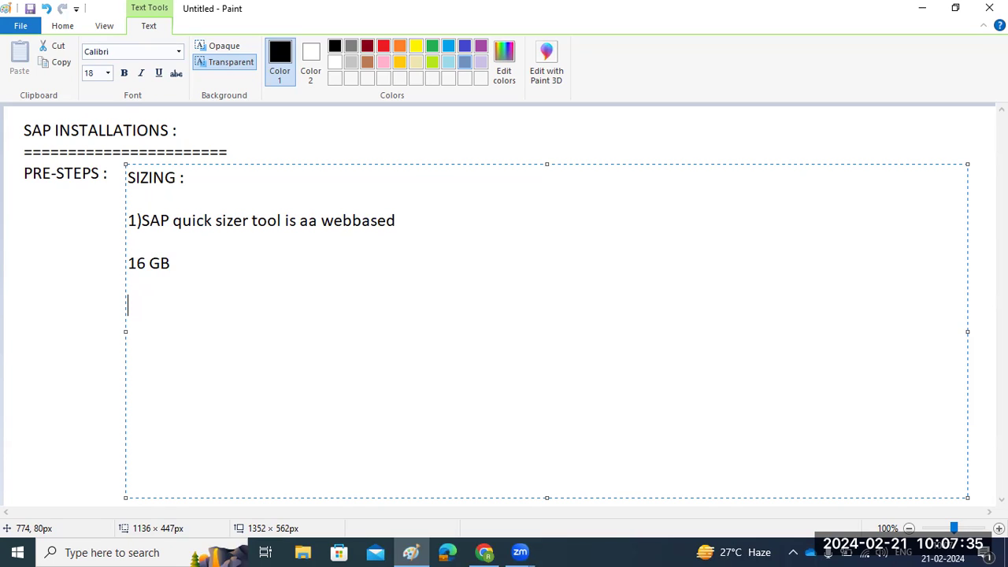
Rewrite the 16 GB line as "min 16 GB"
key(BackSpace)
key(BackSpace)
key(BackSpace)
text(min 16 GB)
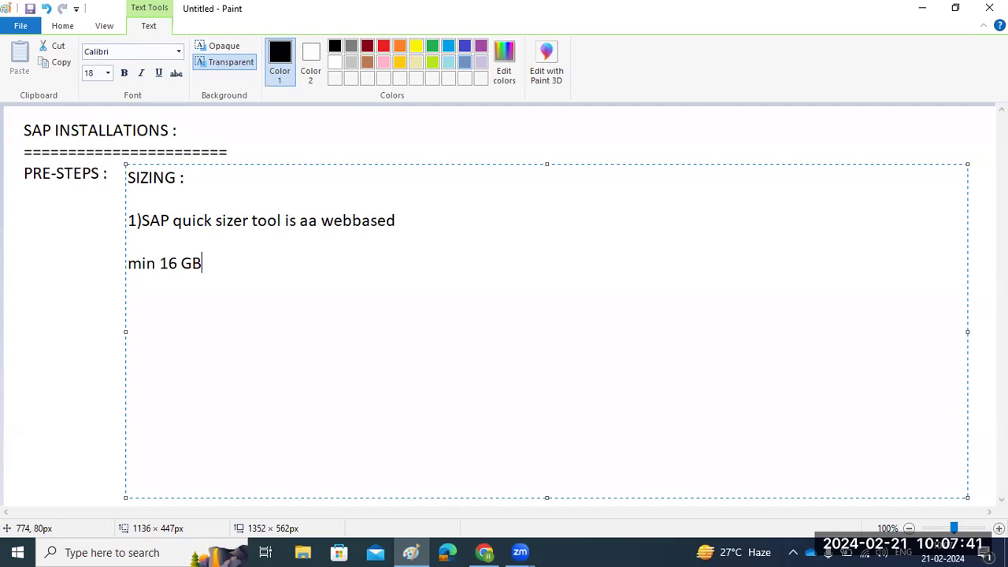
Replace the amount after "min" with 8
key(BackSpace)
key(BackSpace)
key(BackSpace)
key(BackSpace)
key(BackSpace)
text(8)
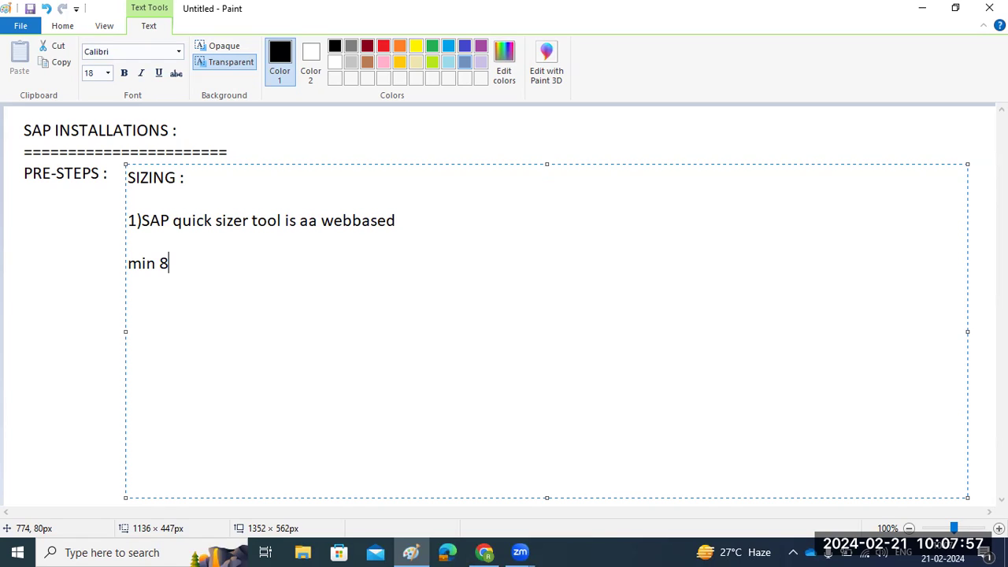
Erase the "min 8" line below the quick sizer note
key(BackSpace)
key(BackSpace)
key(BackSpace)
key(BackSpace)
key(BackSpace)
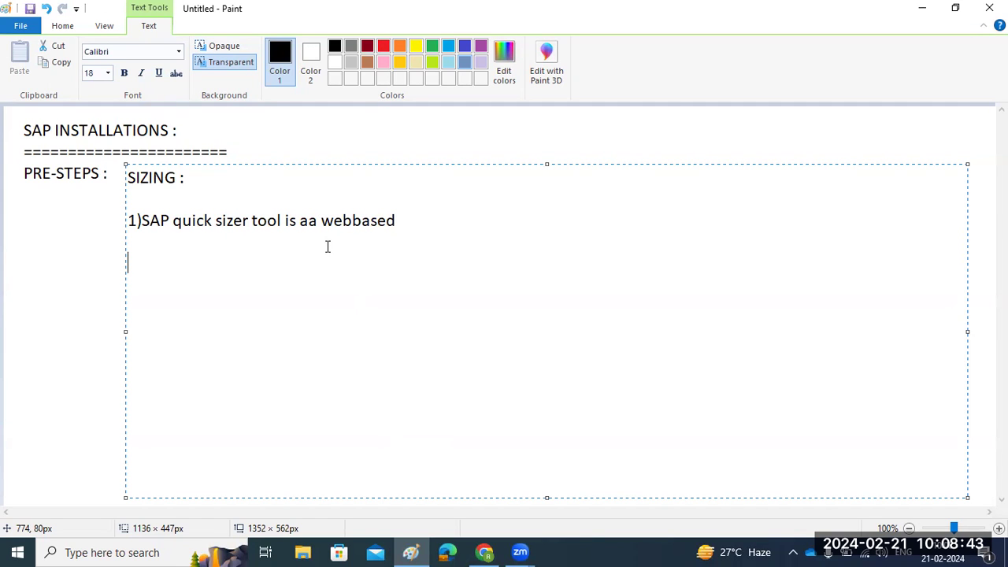
List RAM, STORAGE and "NETWORK -" on consecutive lines below the quick sizer note
text(RAM)
key(Return)
text(STORAGE)
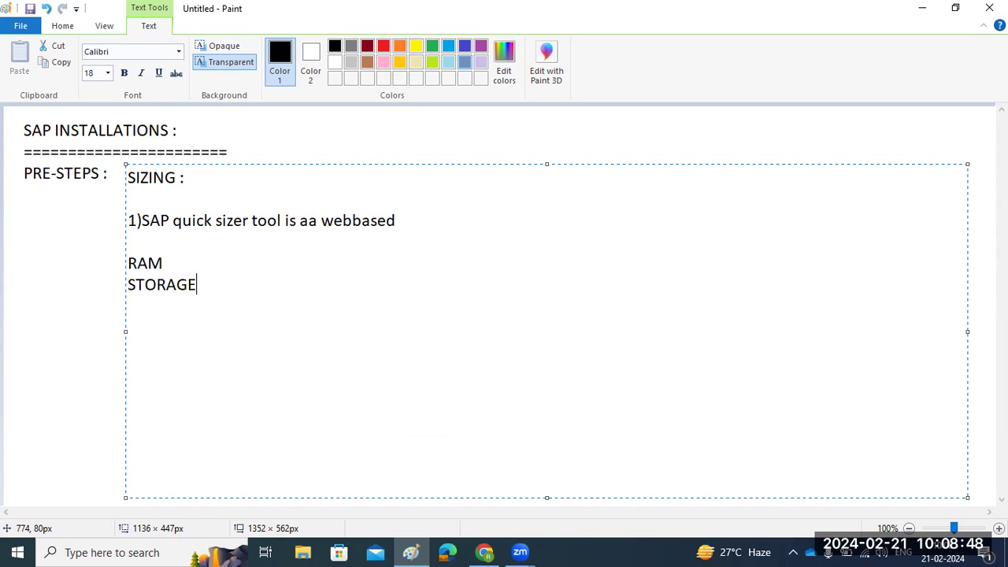
key(Return)
text(NETWORK -)
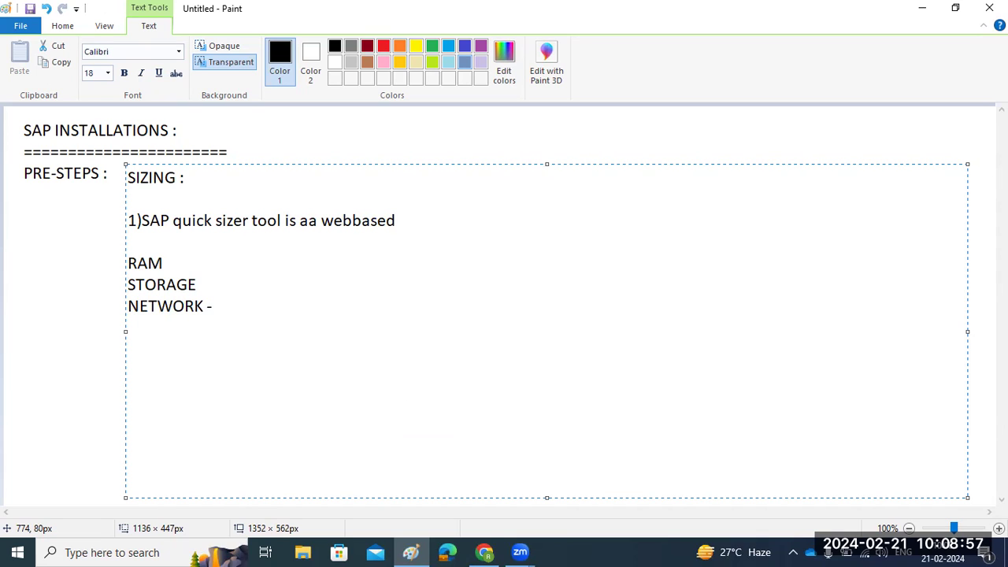
Erase the RAM, STORAGE and NETWORK lines below the quick sizer note
key(BackSpace)
key(BackSpace)
key(BackSpace)
key(BackSpace)
key(BackSpace)
key(BackSpace)
key(BackSpace)
key(BackSpace)
key(BackSpace)
key(BackSpace)
key(BackSpace)
key(BackSpace)
key(BackSpace)
key(BackSpace)
key(BackSpace)
key(BackSpace)
key(BackSpace)
key(BackSpace)
key(BackSpace)
key(BackSpace)
key(BackSpace)
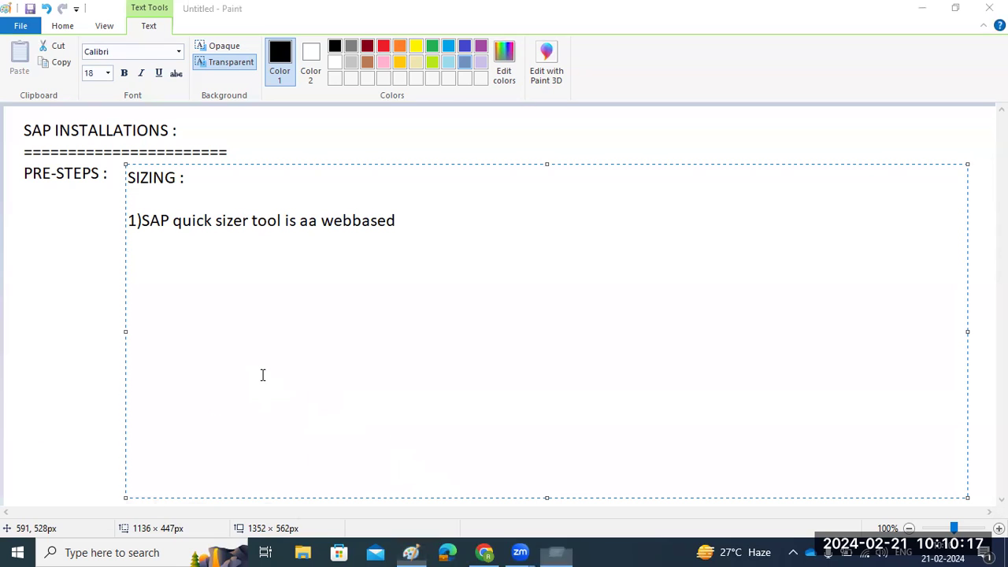
key(super+r)
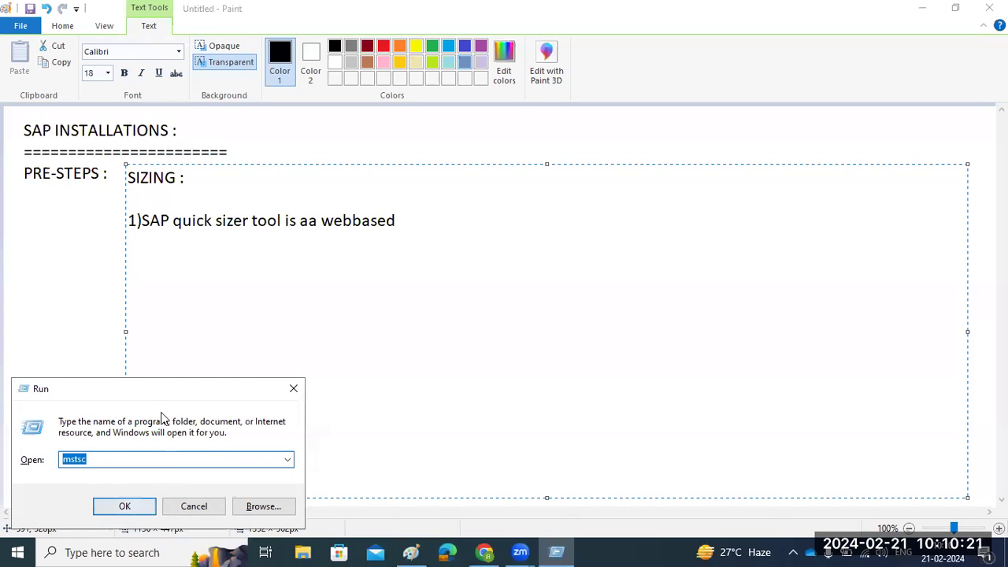
drag(163, 396, 373, 275)
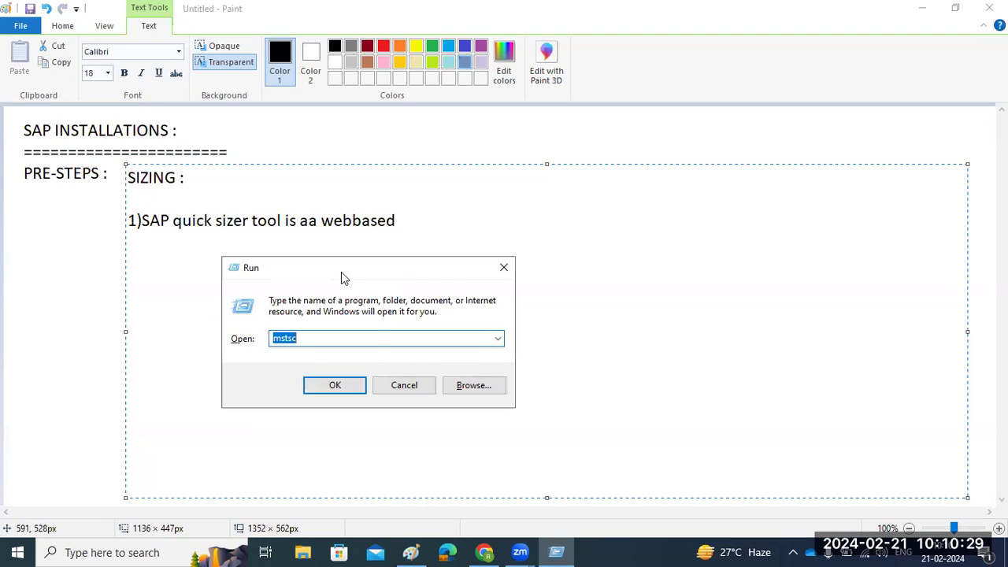
drag(341, 272, 379, 234)
click(446, 349)
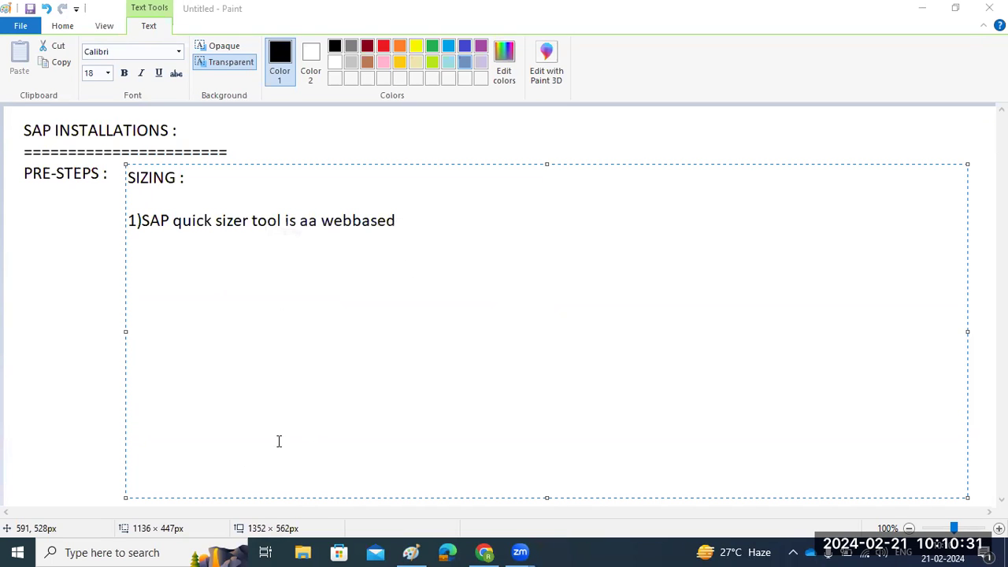
Search Windows for "remote" and open Remote Desktop Connection
click(78, 552)
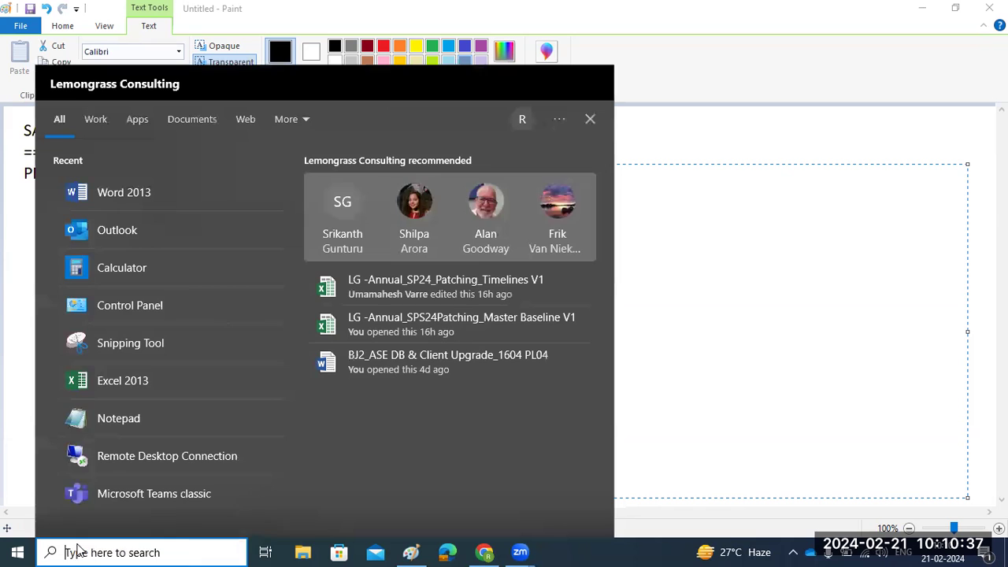
text(msts)
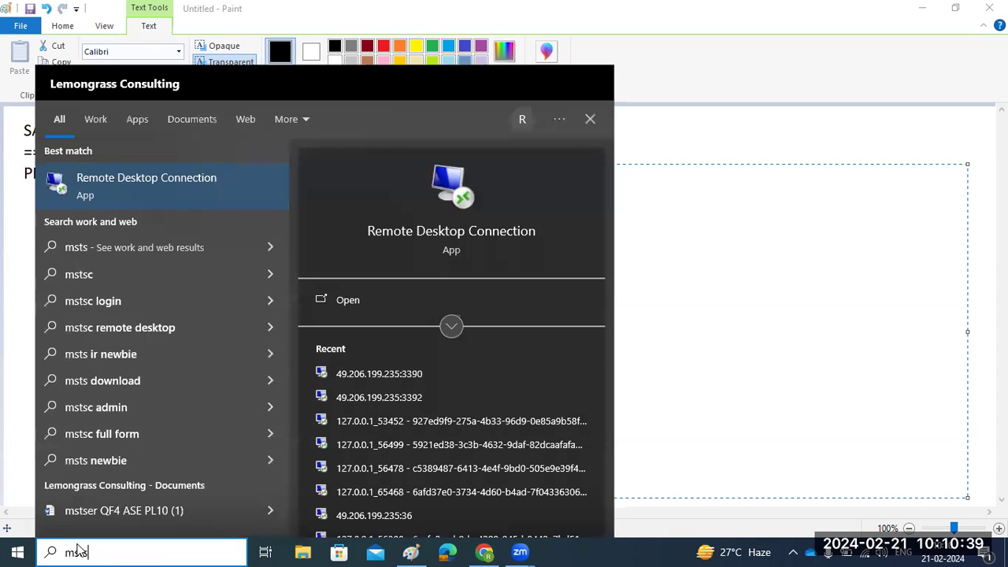
text(c)
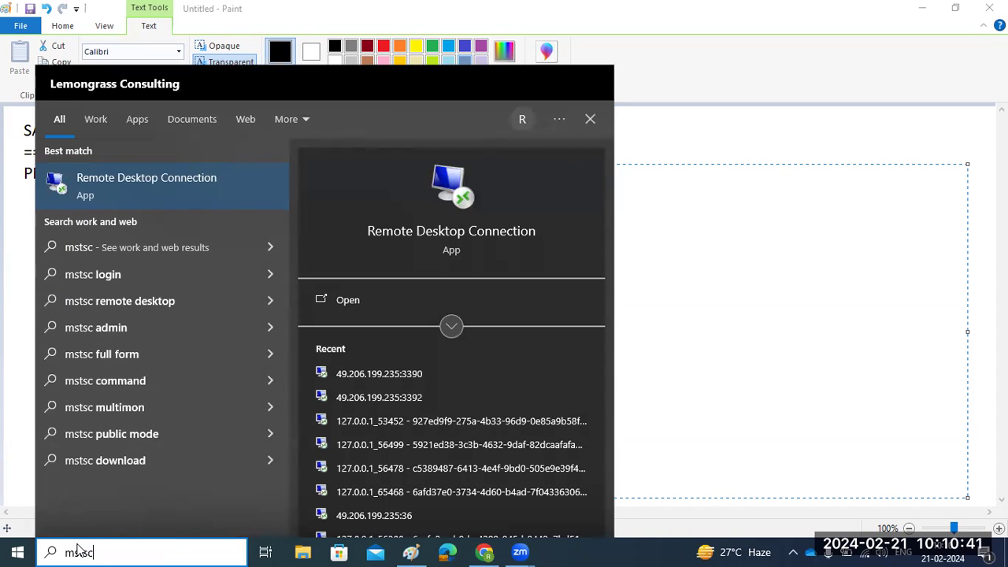
key(BackSpace)
key(BackSpace)
key(BackSpace)
key(BackSpace)
key(BackSpace)
text(remote)
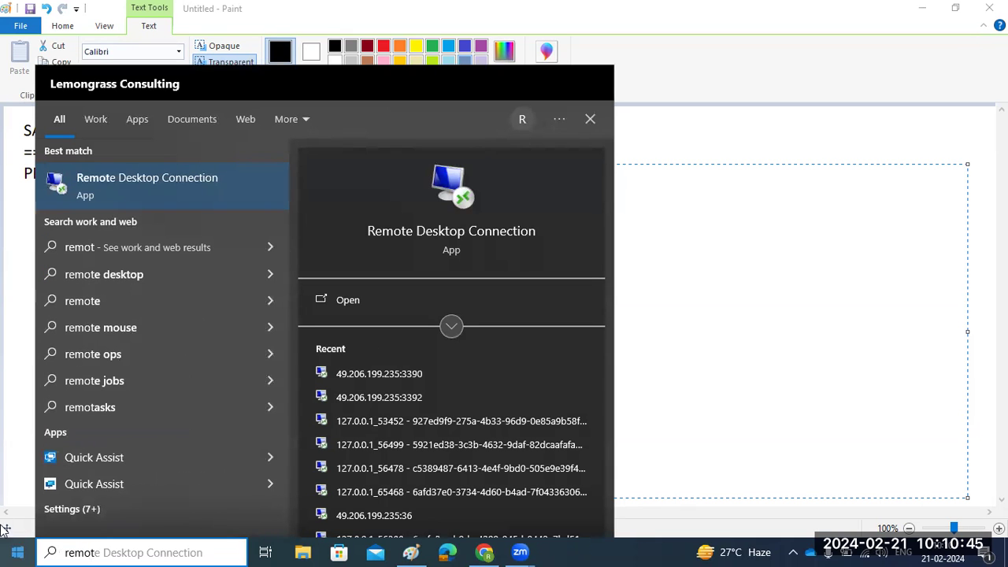
click(183, 177)
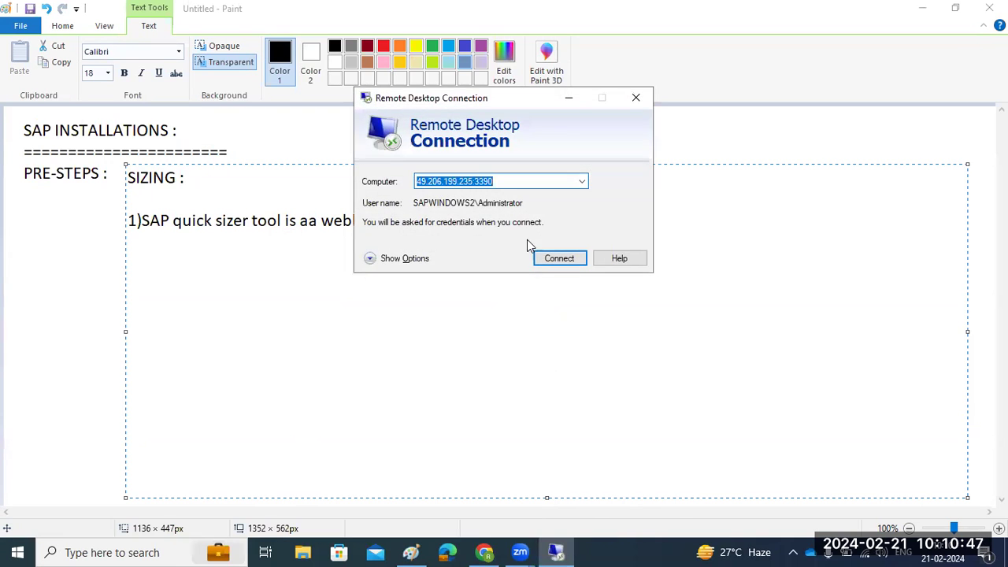
Connect to the remote computer 49.206.199.235:3392, entering the Administrator account's password
drag(452, 106, 573, 209)
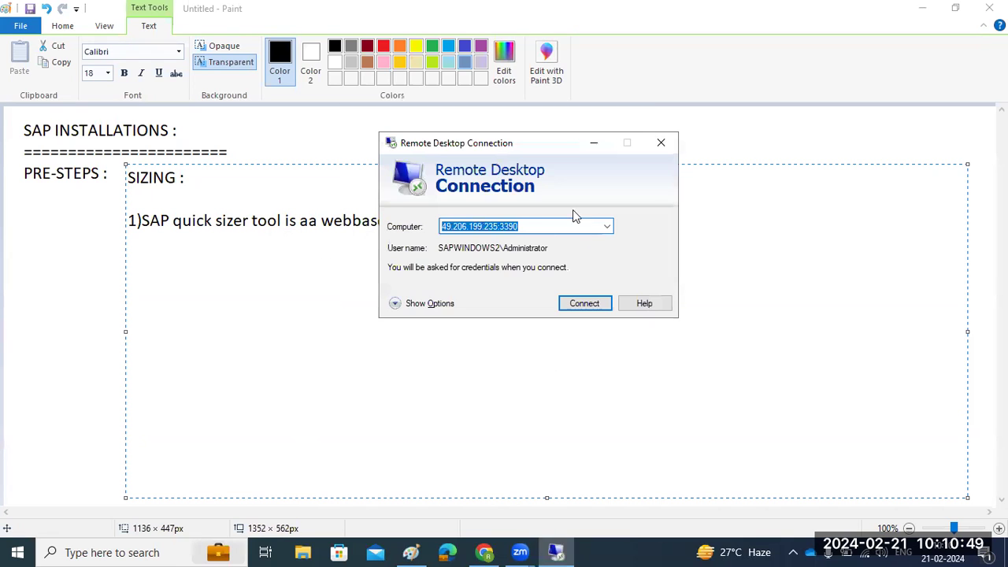
click(606, 227)
click(511, 259)
click(583, 304)
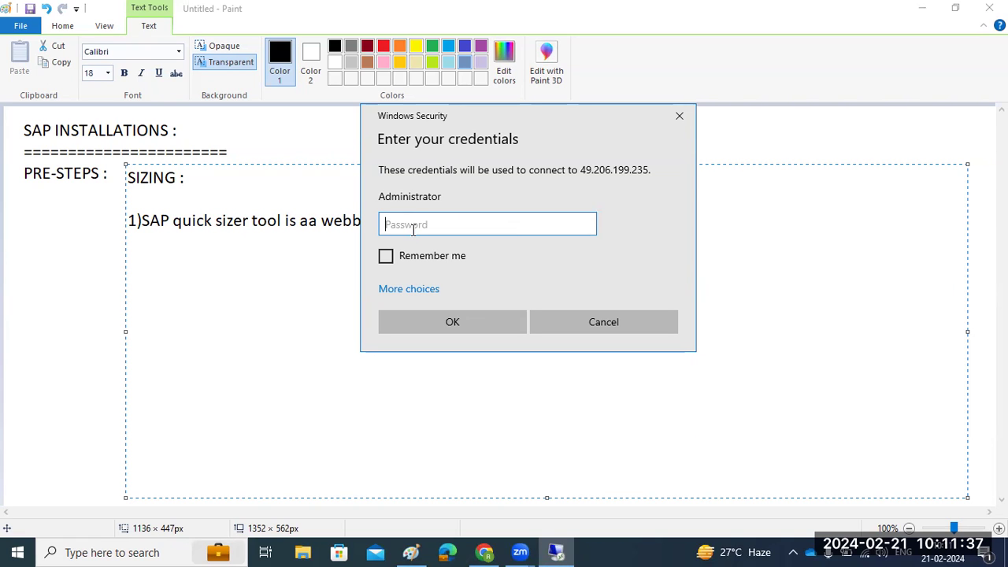
text(••••••••••)
key(Return)
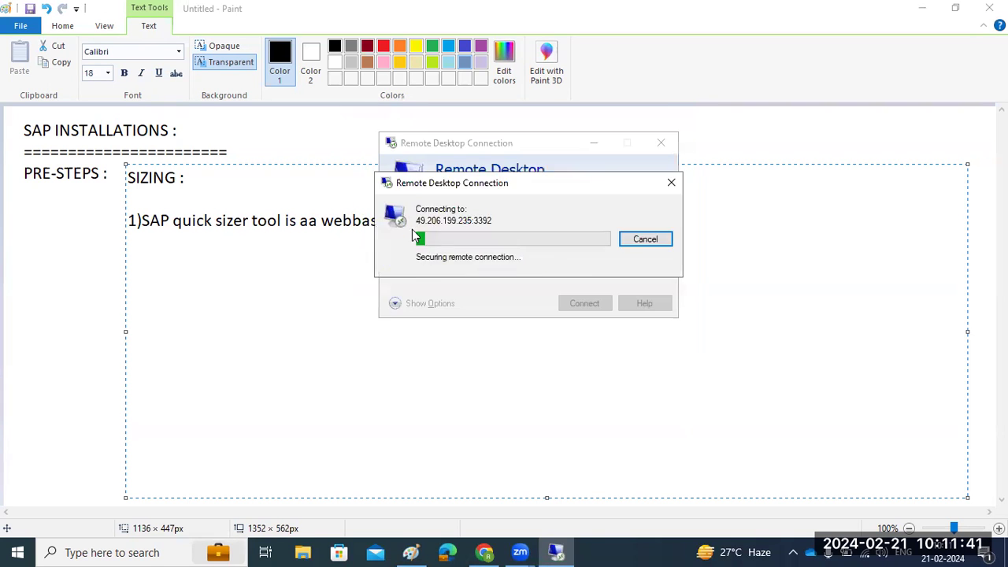
Finish connecting to the remote server, close its File Explorer and SAP Logon windows, and refresh the desktop
click(575, 378)
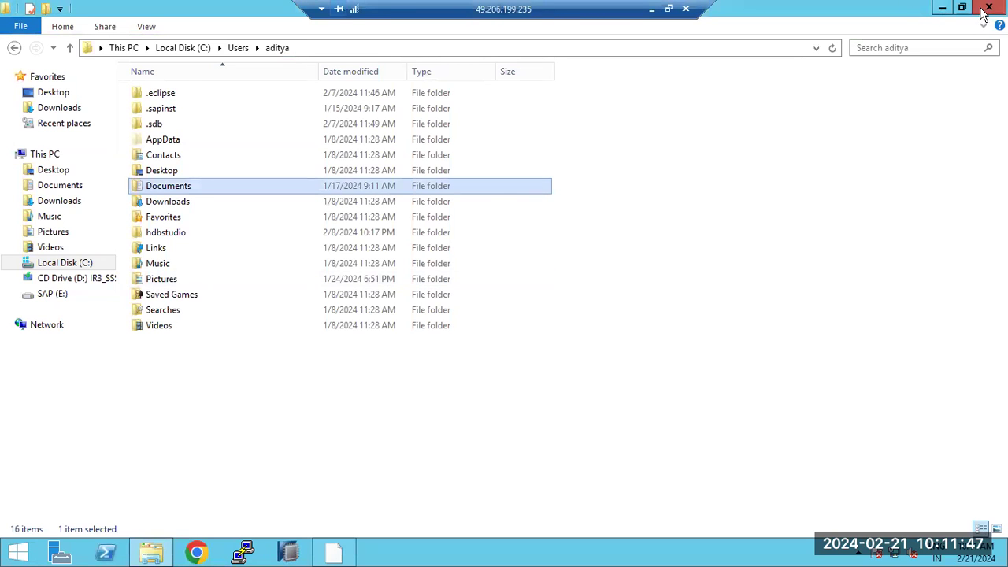
click(988, 9)
drag(285, 54, 312, 53)
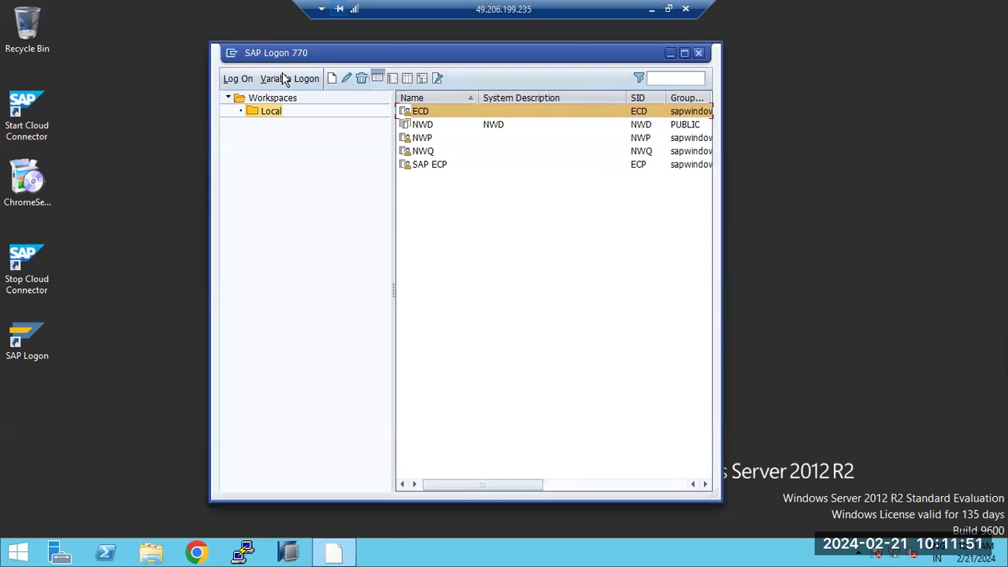
key(alt+F4)
right_click(343, 324)
click(403, 372)
right_click(279, 181)
click(317, 223)
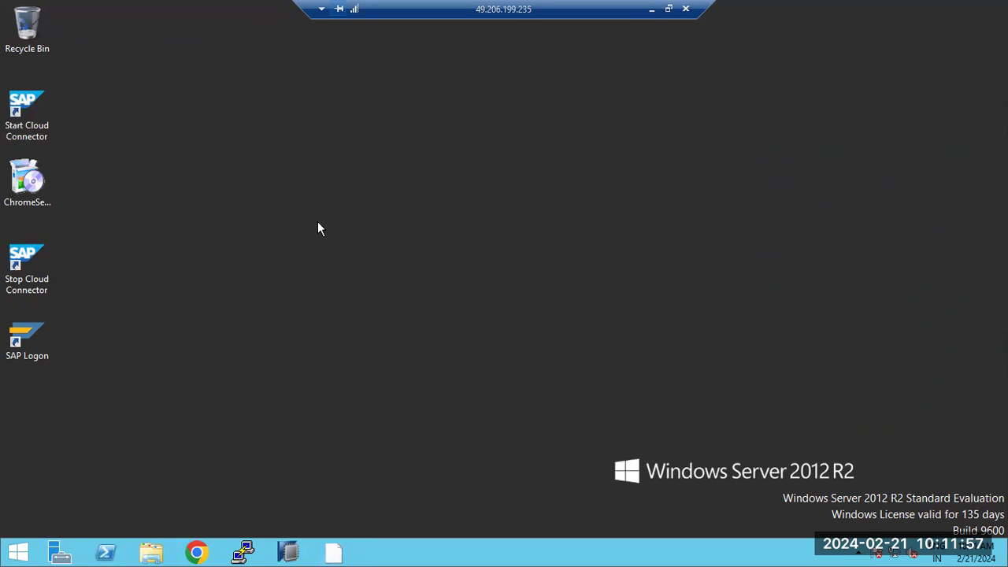
Open Chrome on the remote server and load the SAP Service Marketplace site, service.sap.com
click(198, 553)
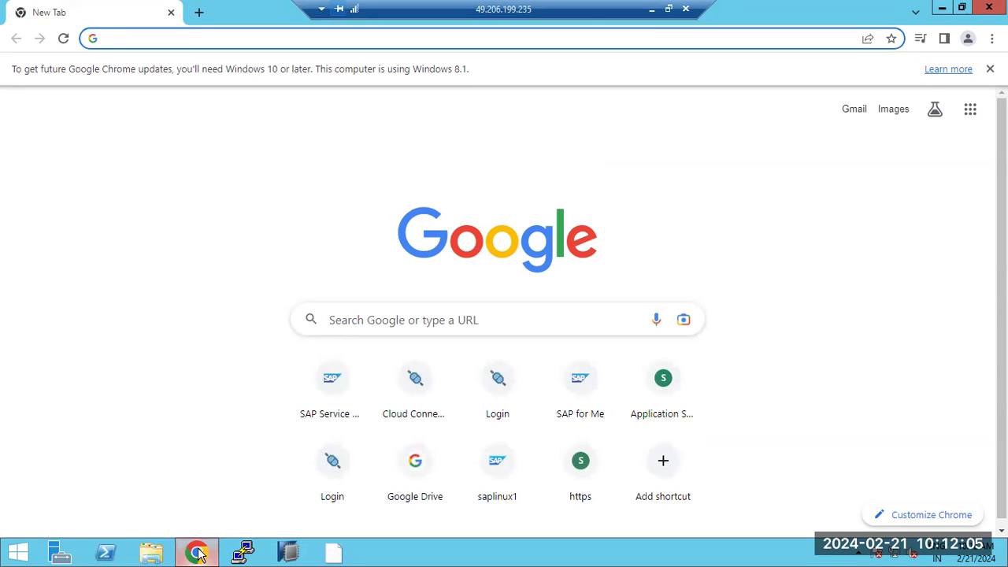
click(142, 41)
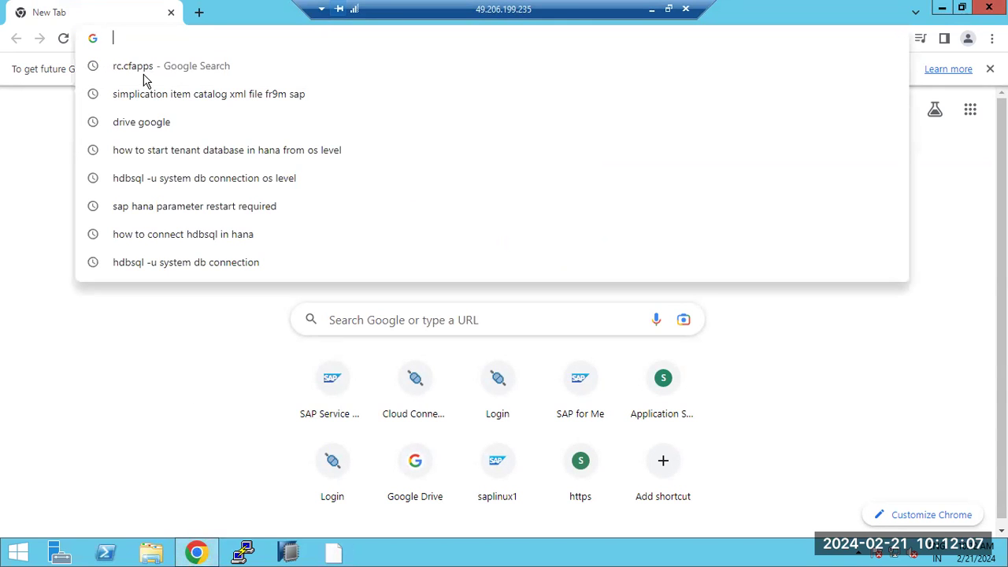
click(346, 385)
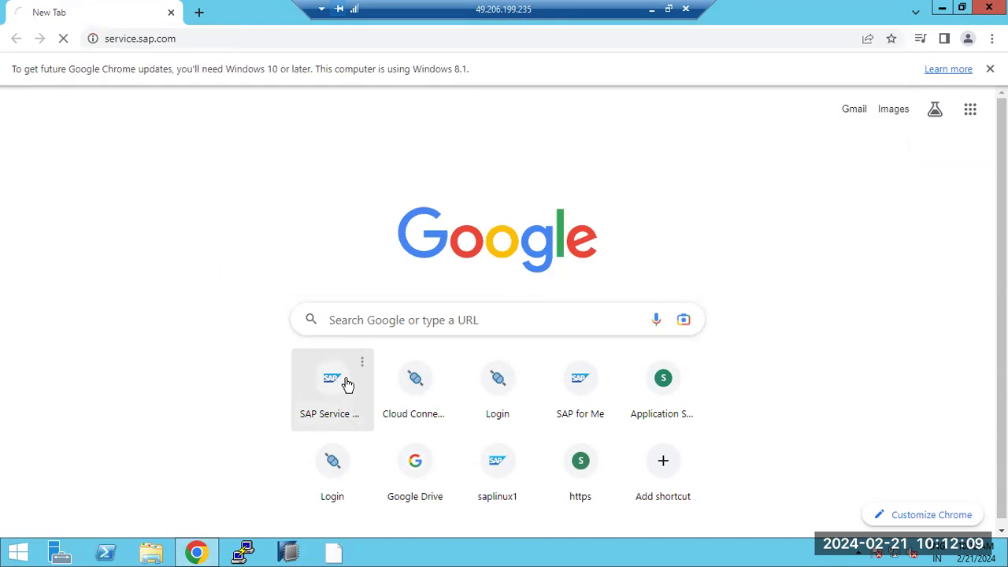
Search for "sap quick sizer tool" in a new browser tab, open SAP's Benchmark | Sizing page and accept its cookie notice
click(201, 12)
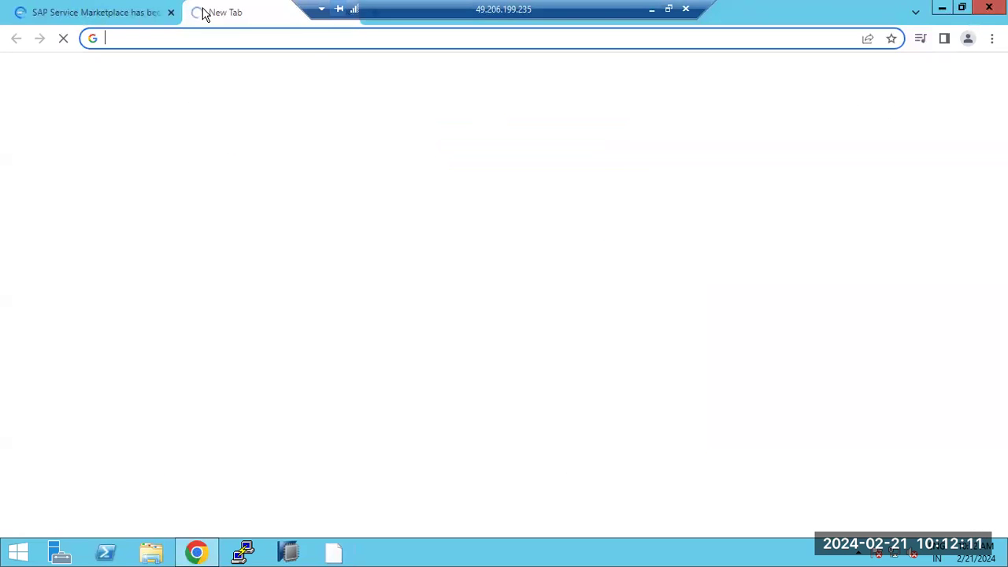
text(sap qu)
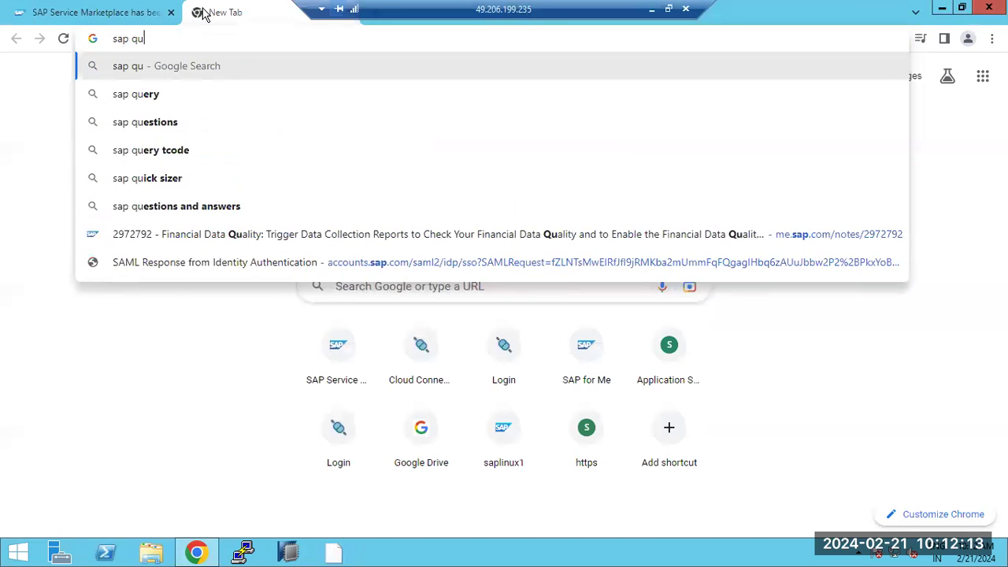
text(ick sizer t)
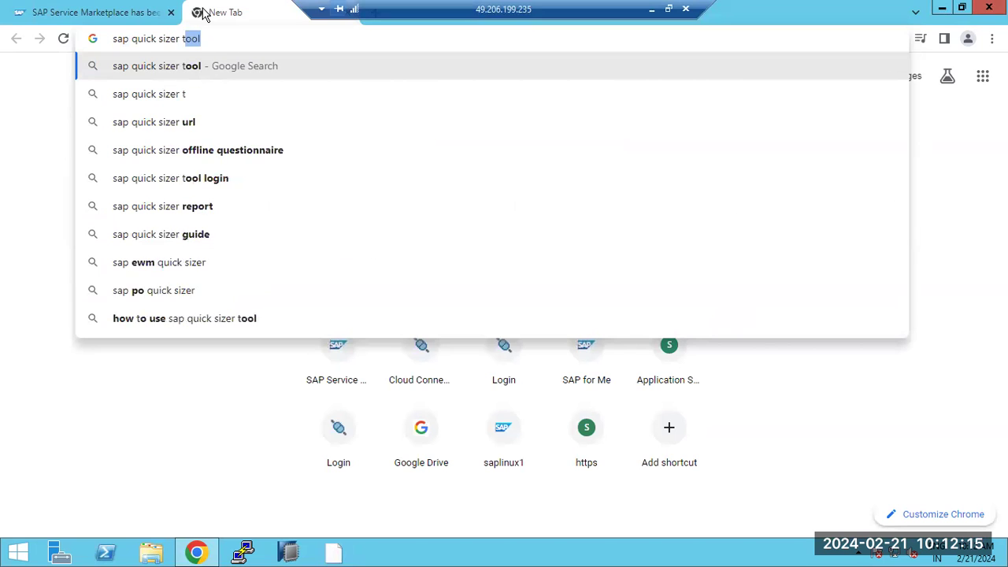
text(ool)
key(Return)
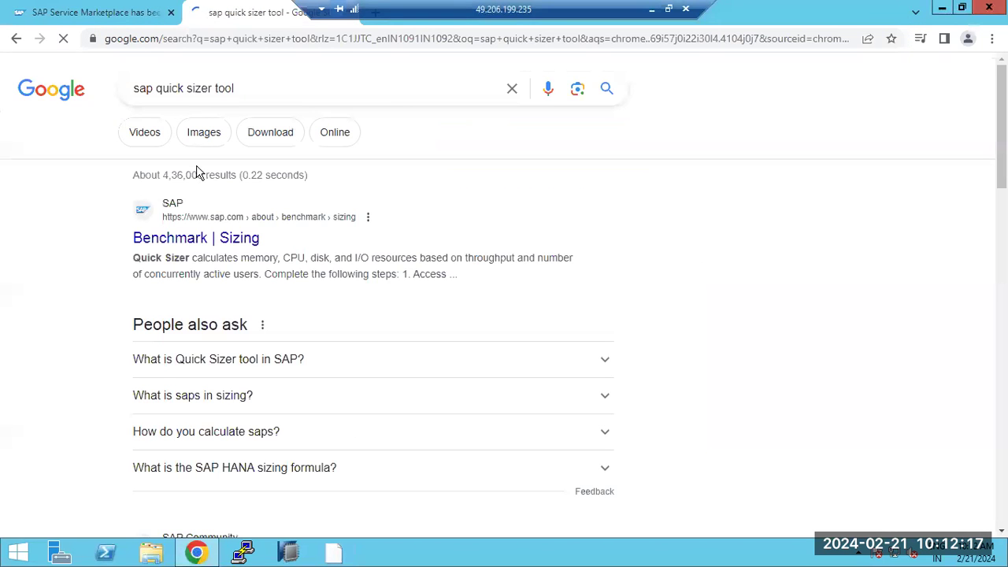
click(202, 244)
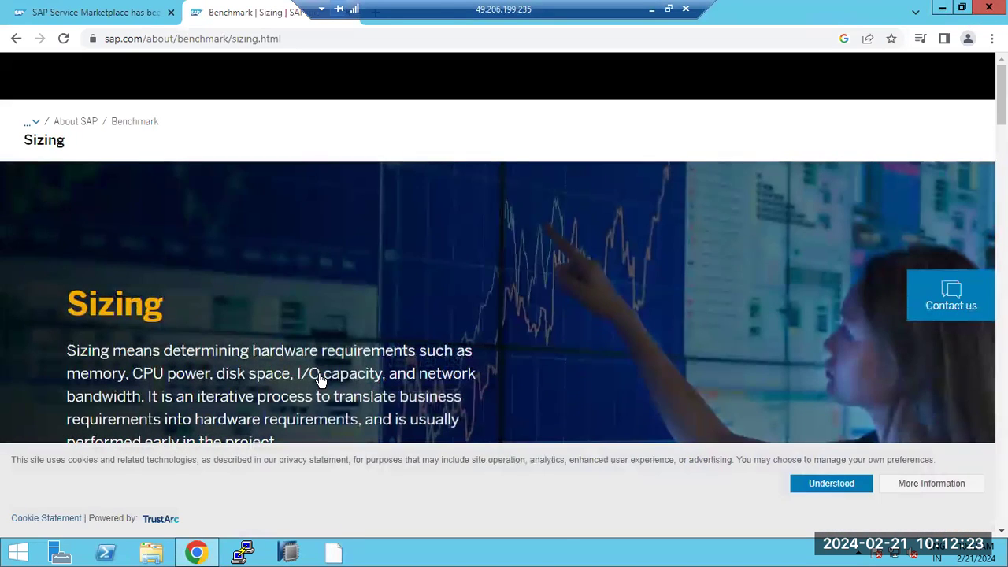
click(836, 489)
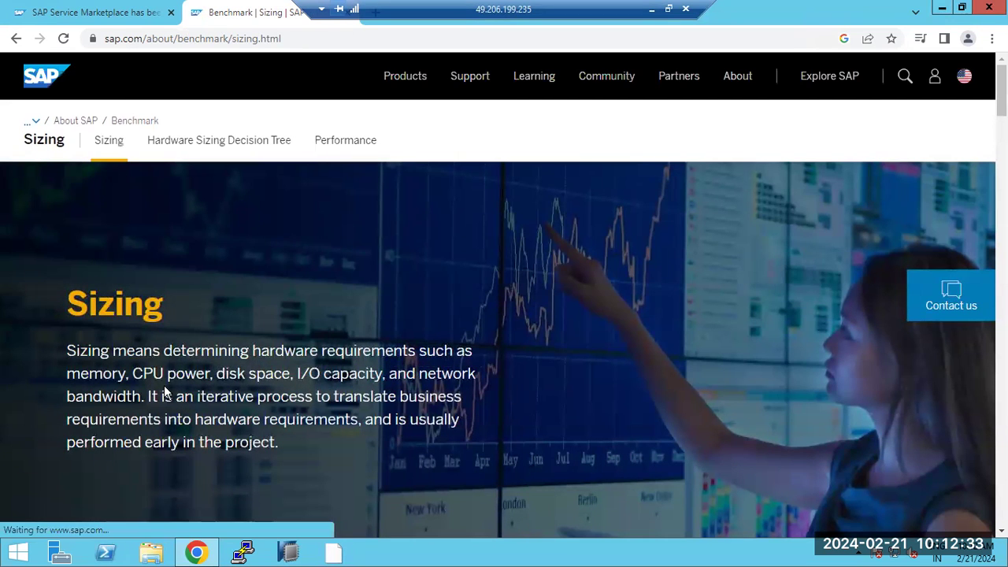
Examine the sizing definition and the user-based and throughput-based sizing models described on the SAP Sizing page
scroll(354, 407, down, 1)
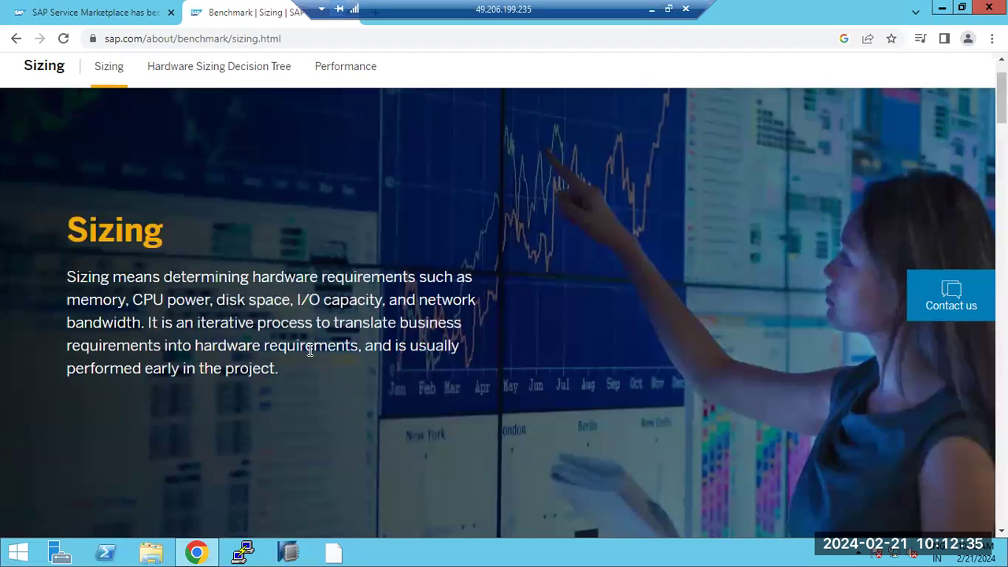
drag(98, 346, 345, 347)
scroll(346, 347, down, 5)
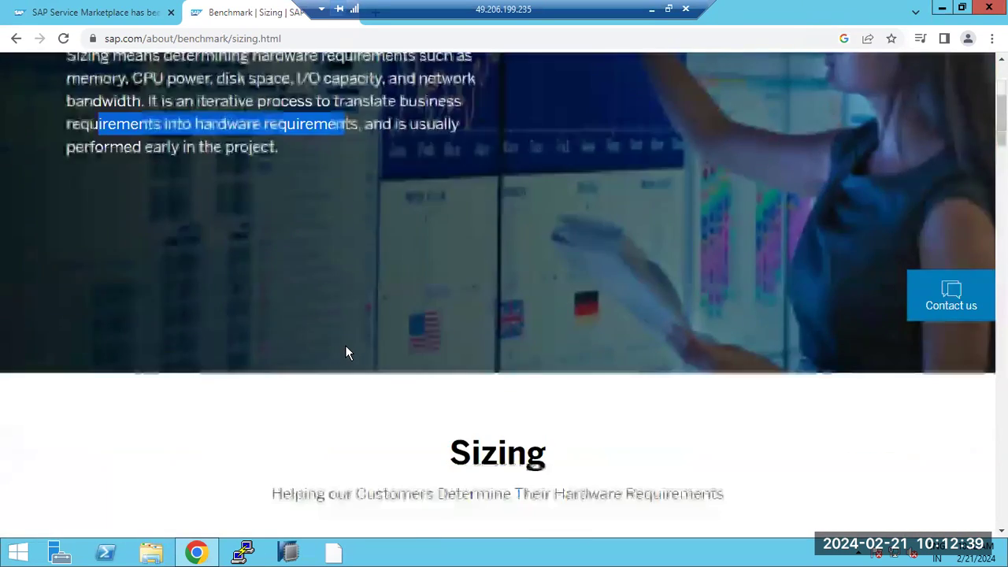
scroll(346, 347, down, 2)
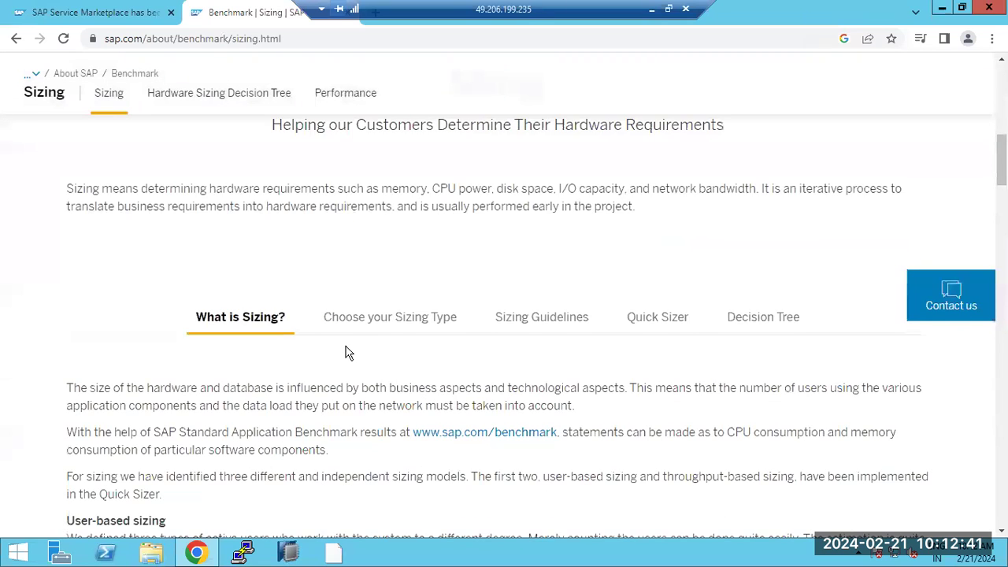
scroll(346, 352, down, 1)
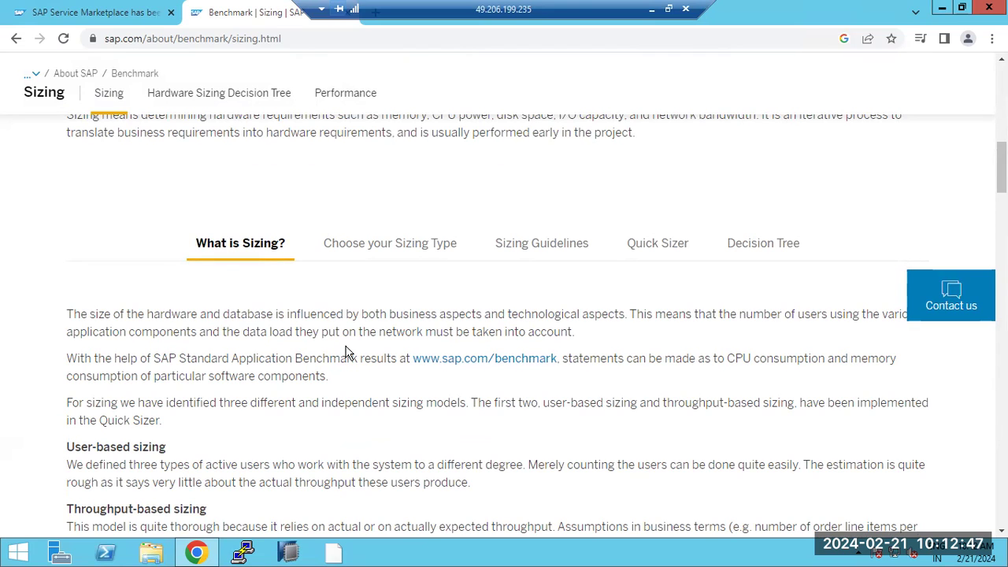
drag(96, 447, 211, 466)
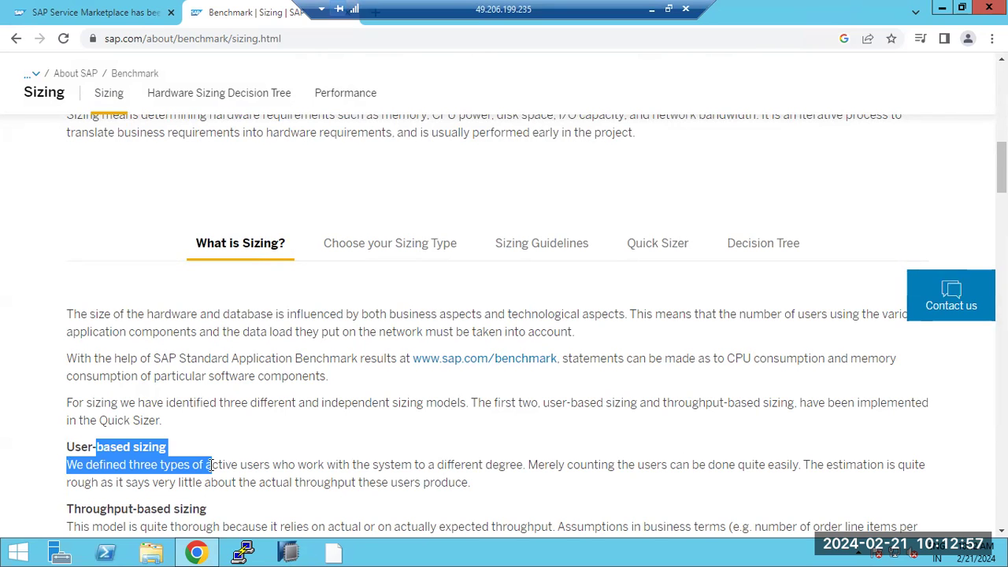
scroll(194, 467, down, 1)
drag(141, 435, 201, 433)
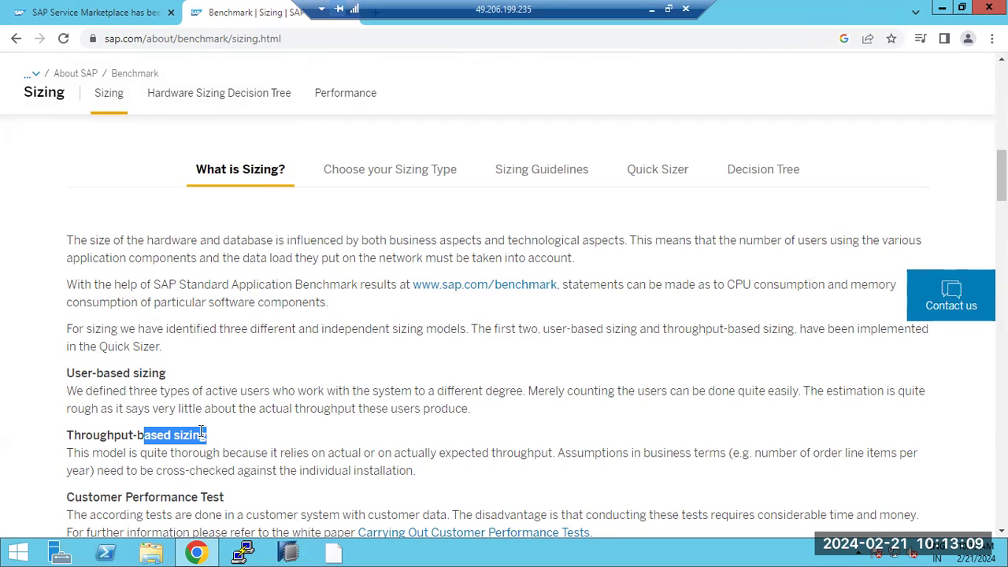
click(136, 435)
drag(134, 435, 160, 432)
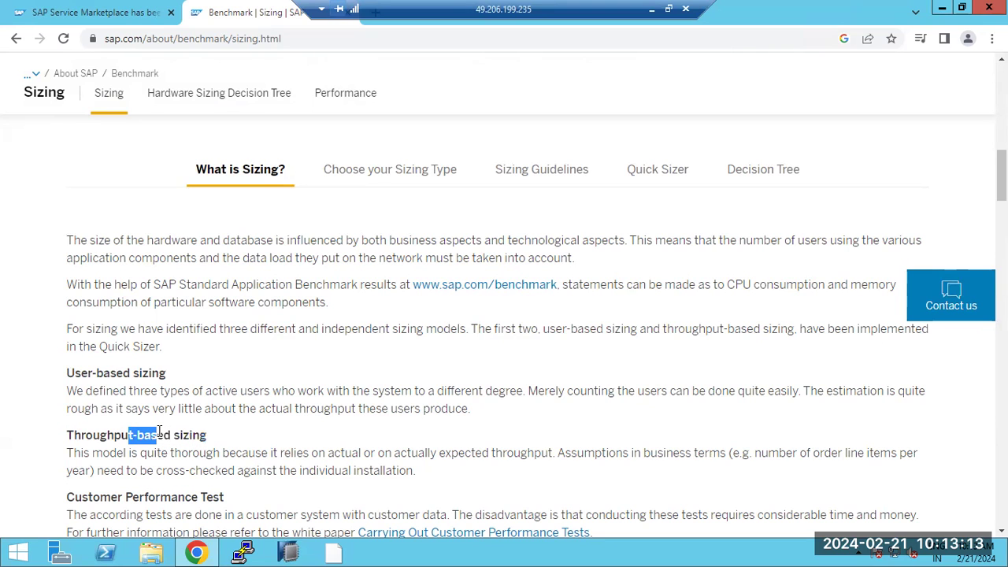
Show the Quick Sizer versions on the Sizing page and launch the Non-HANA-based Classic Quick Sizer
click(658, 173)
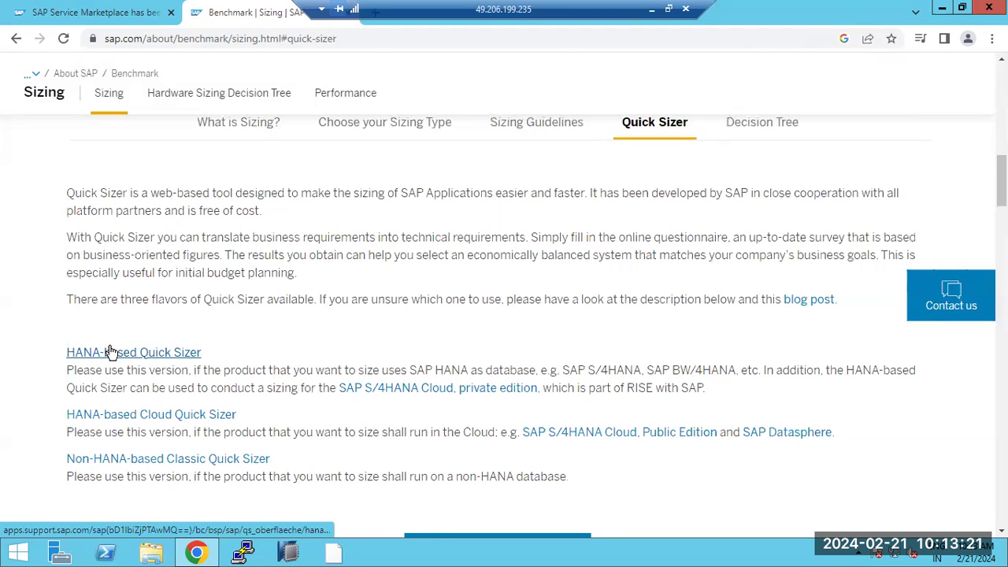
drag(612, 376, 719, 372)
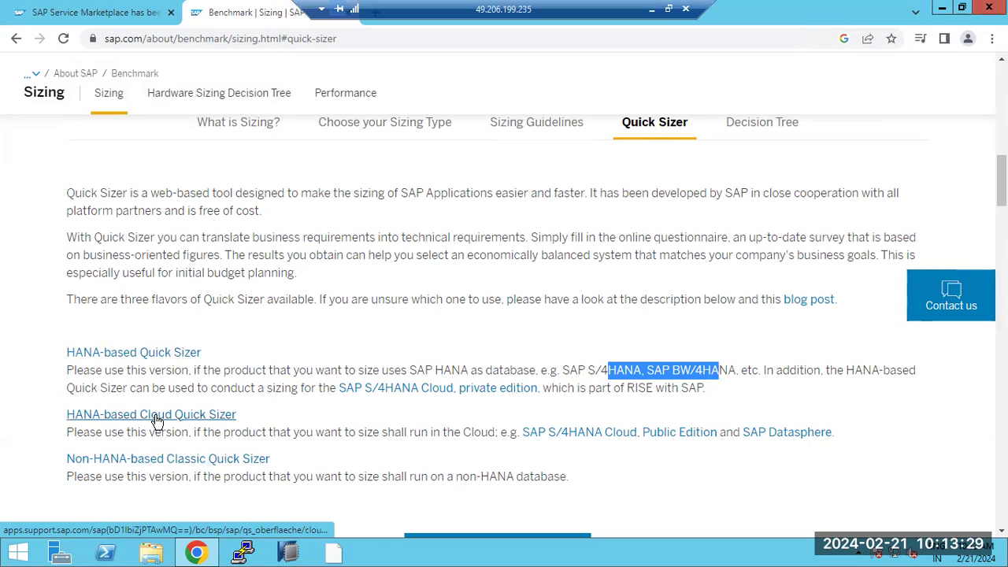
click(182, 463)
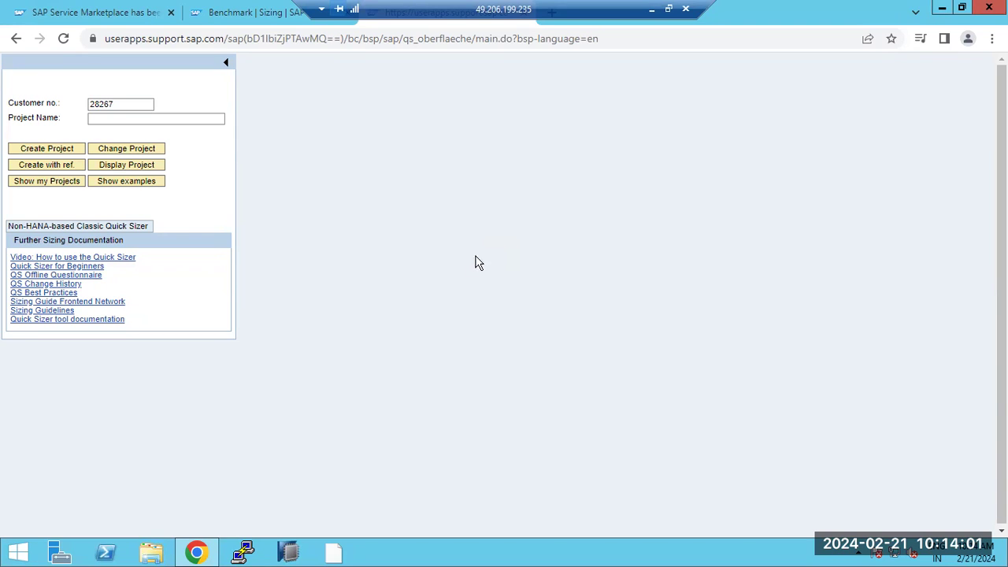
Point out the web address of the SAP Sizing page and return to the Quick Sizer tool
click(219, 14)
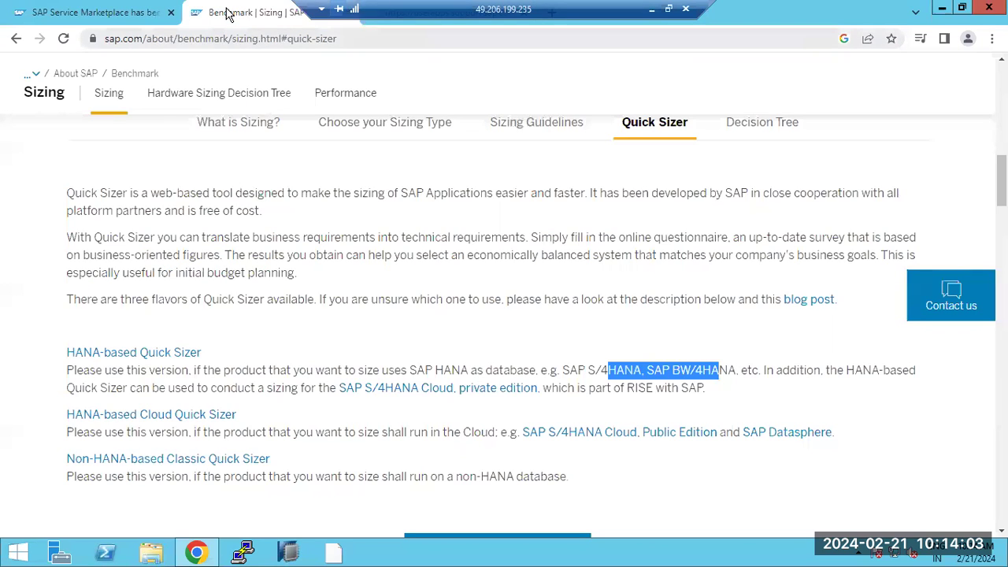
drag(232, 39, 338, 39)
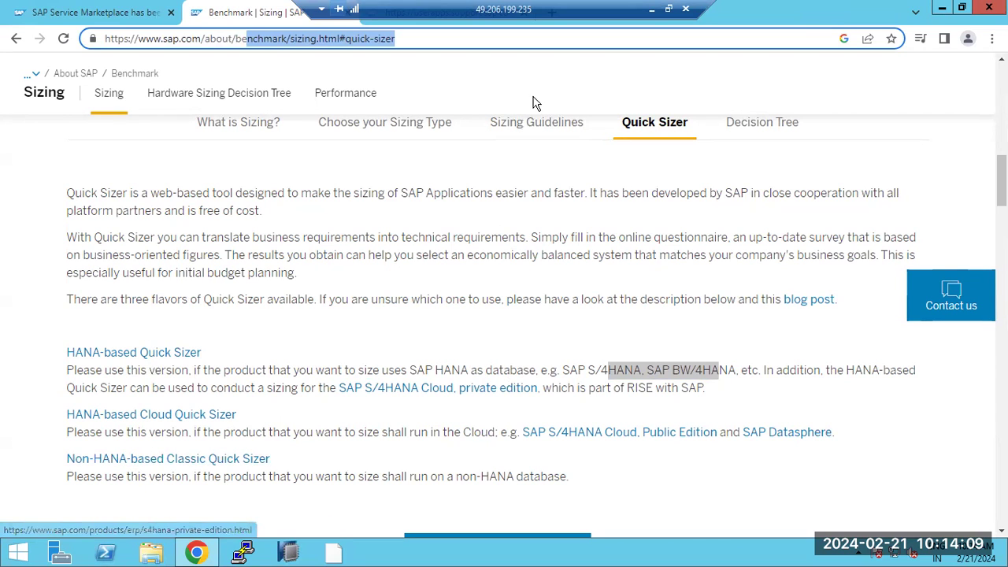
click(426, 12)
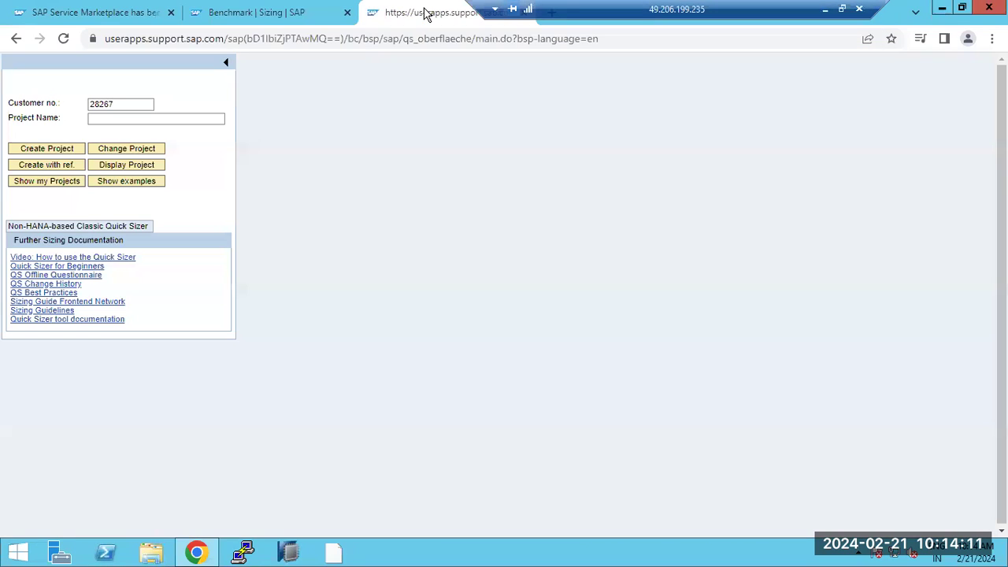
Create a Quick Sizer project, trying the name ECC first and extending it to ECCDEVELOPMENT
click(127, 116)
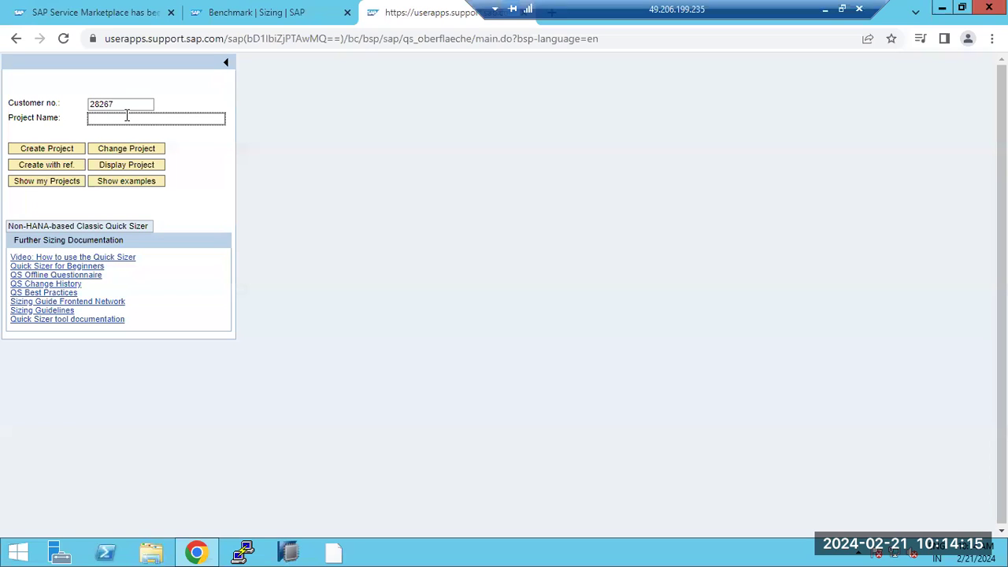
text(ECC)
click(58, 153)
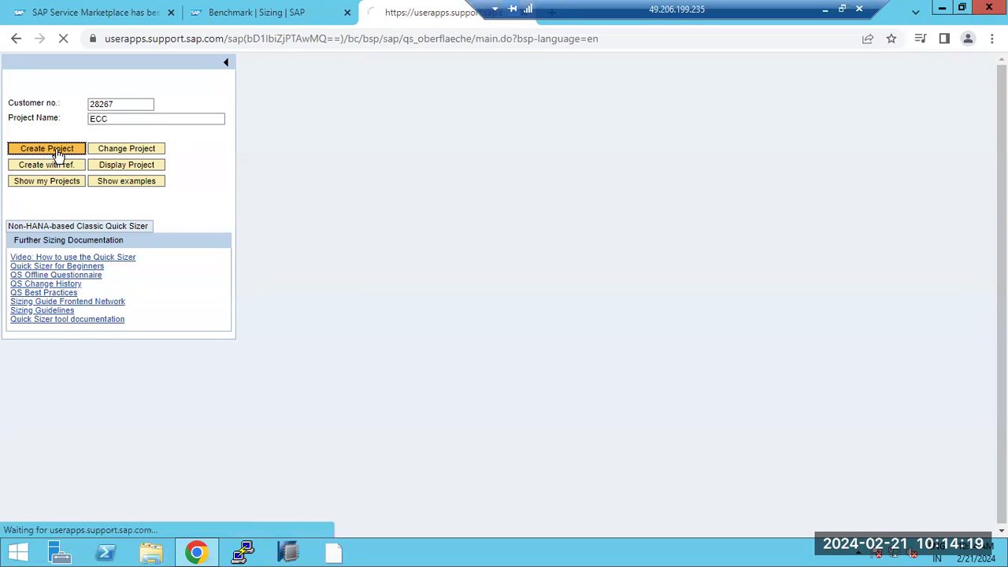
click(129, 123)
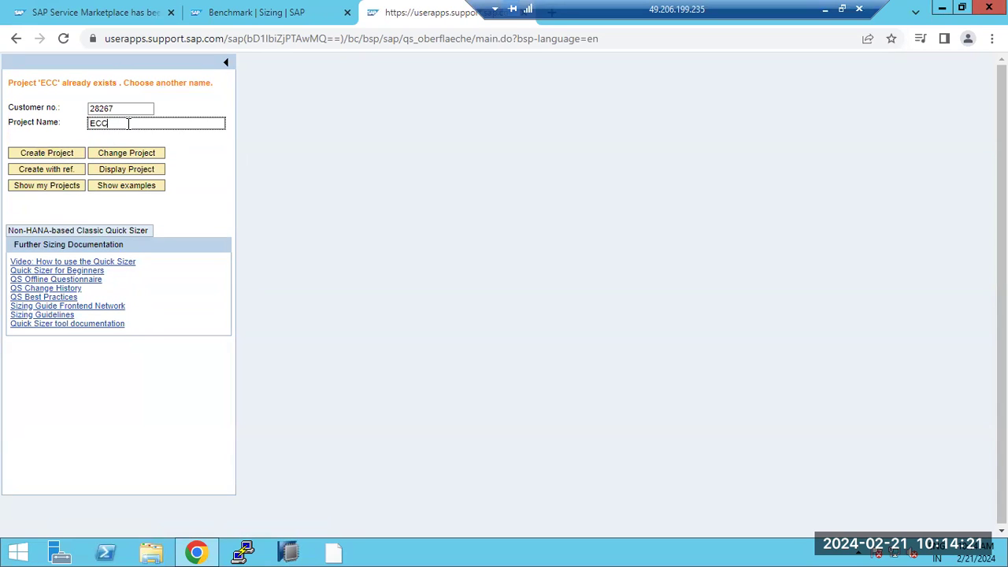
text(DEVELOPMENT)
click(56, 151)
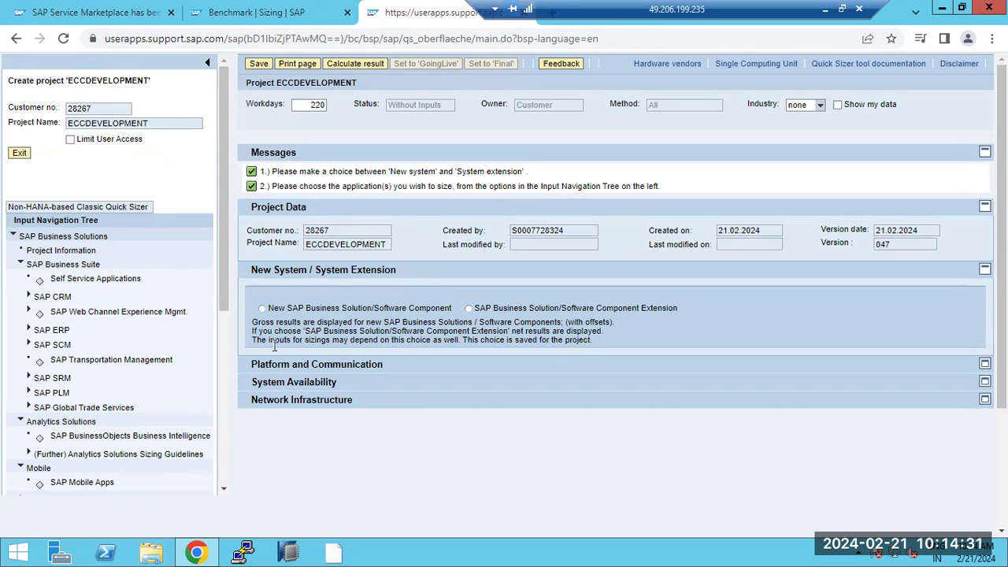
Set the ECCDEVELOPMENT project's system choice to New SAP Business Solution/Software Component
scroll(354, 289, down, 3)
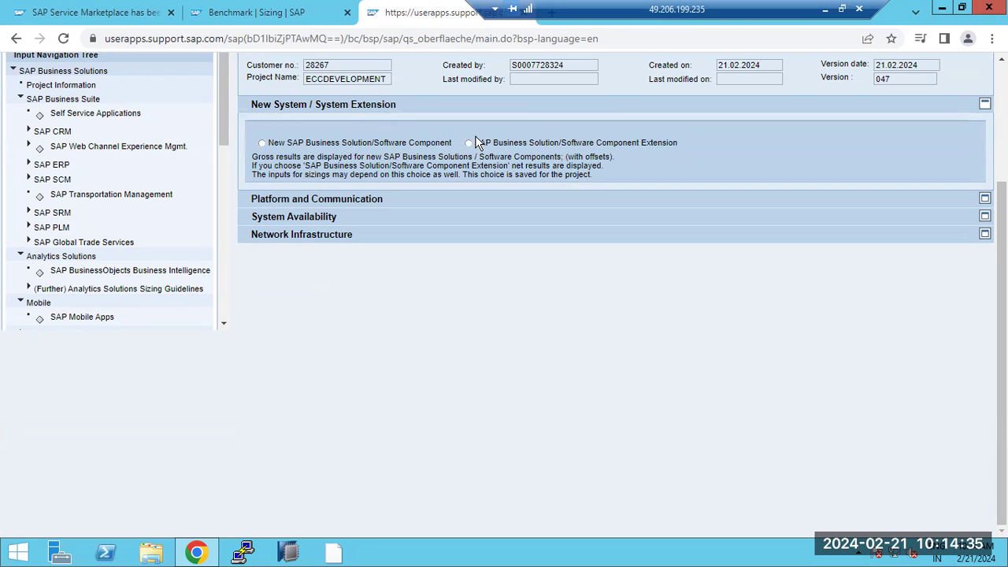
click(263, 145)
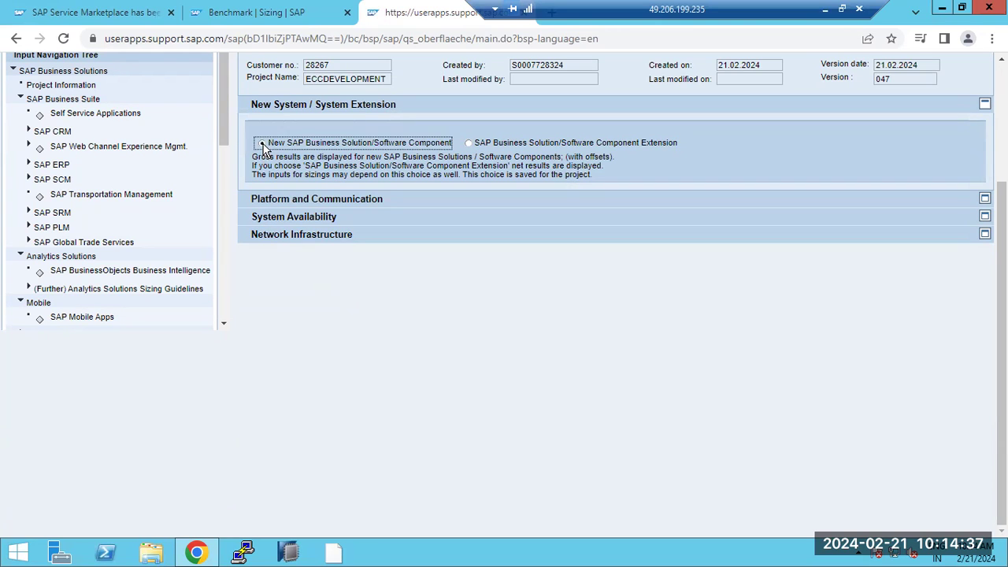
scroll(158, 266, up, 3)
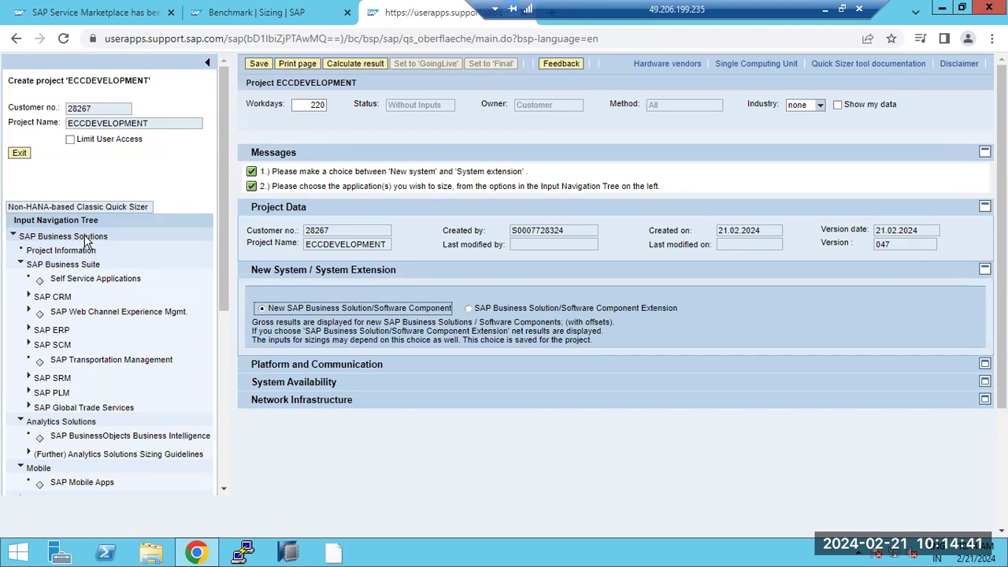
Look through the applications in the Input Navigation Tree and expand the project's Platform and Communication section
scroll(70, 382, down, 1)
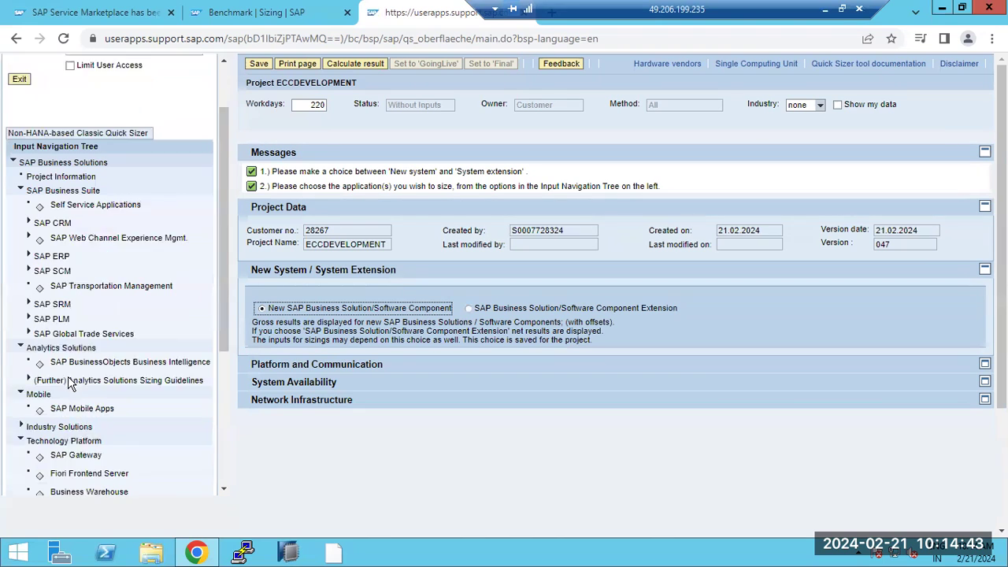
scroll(69, 382, down, 1)
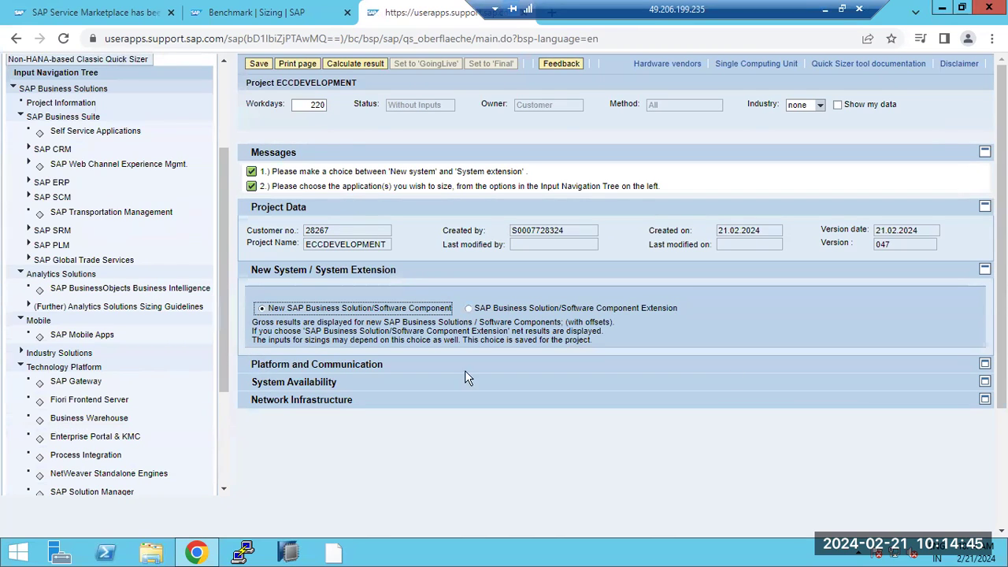
click(985, 364)
scroll(779, 347, down, 2)
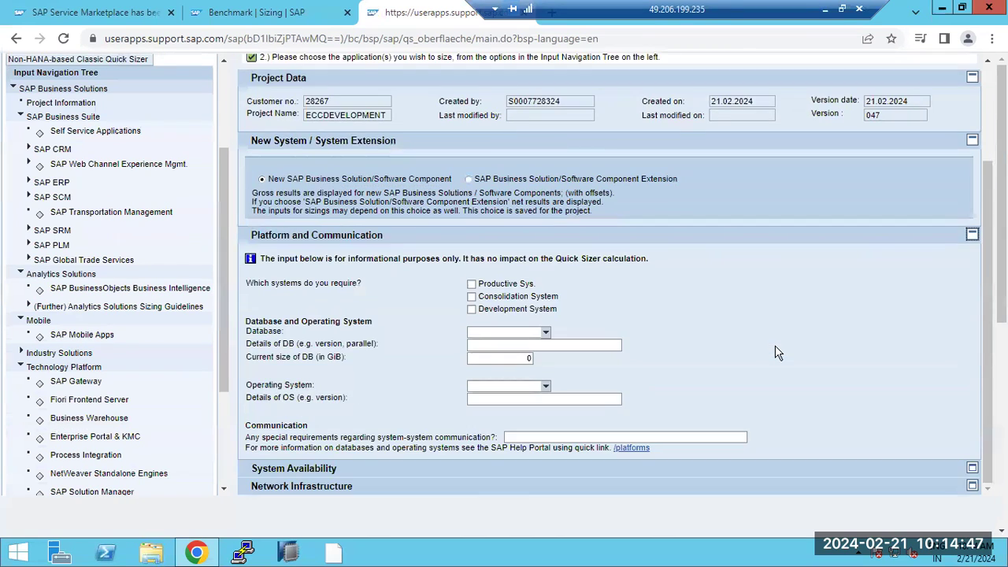
Examine the Platform and Communication section, including the required systems, the available database choices and the operating system fields
scroll(539, 315, down, 3)
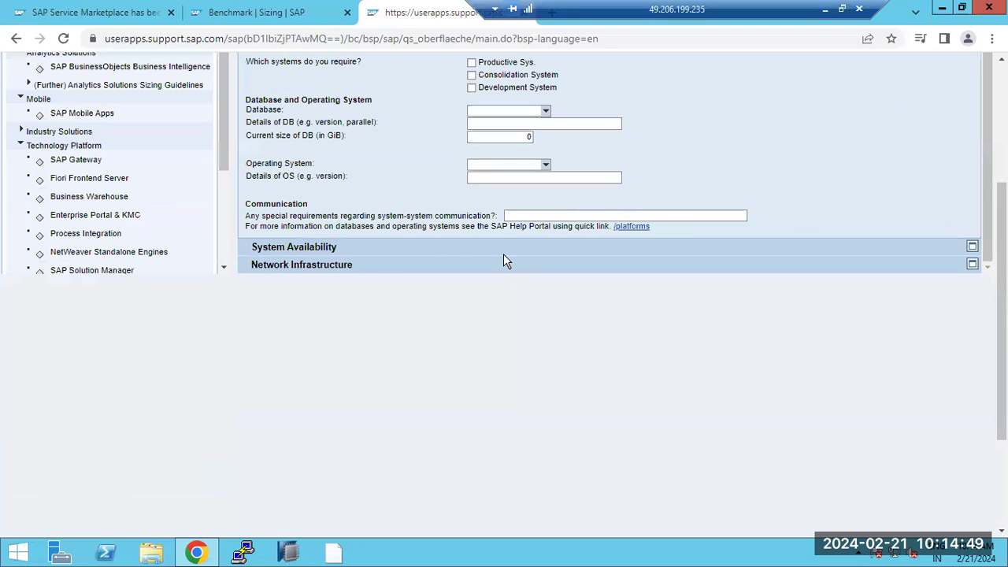
scroll(508, 110, up, 1)
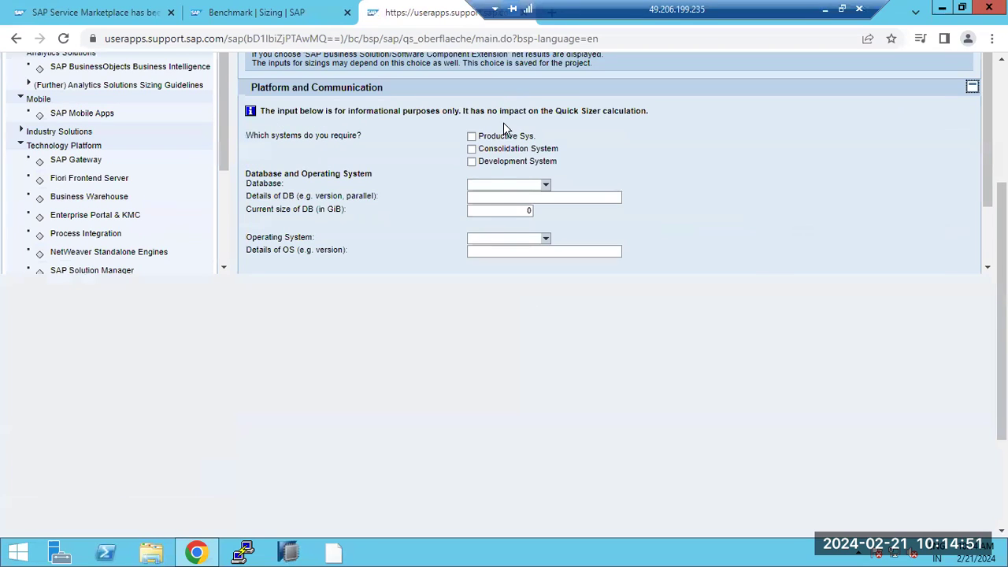
click(474, 211)
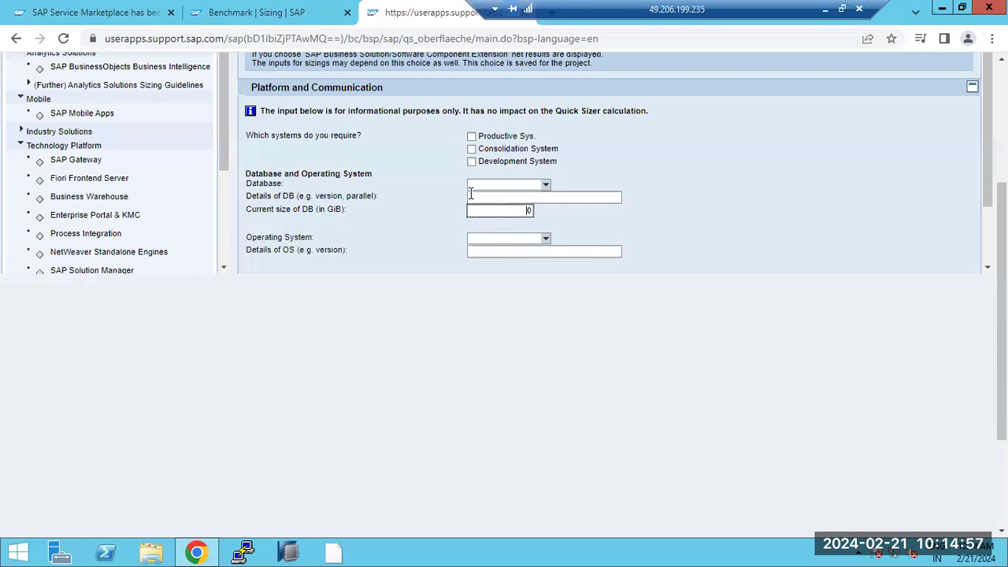
click(473, 196)
click(473, 185)
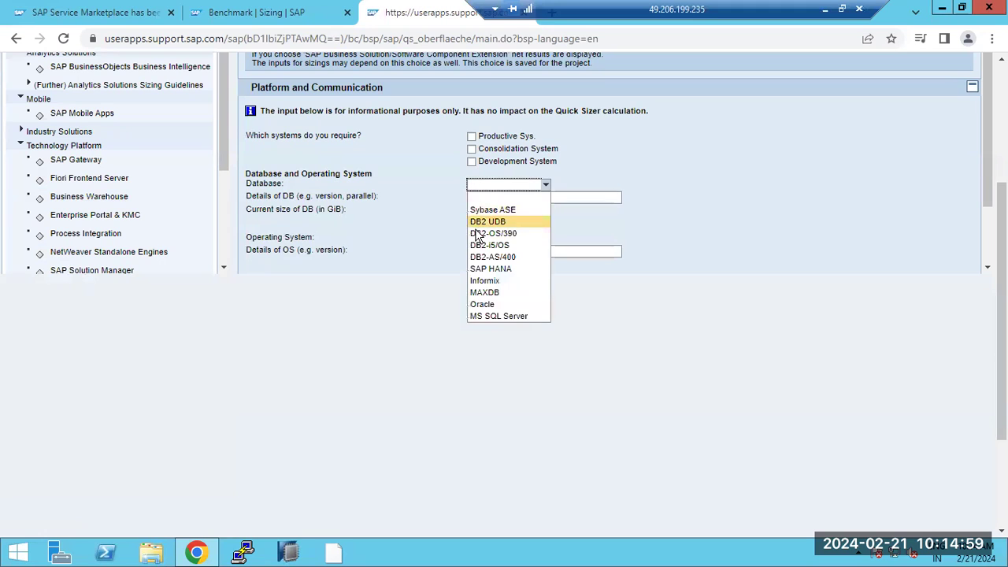
click(416, 309)
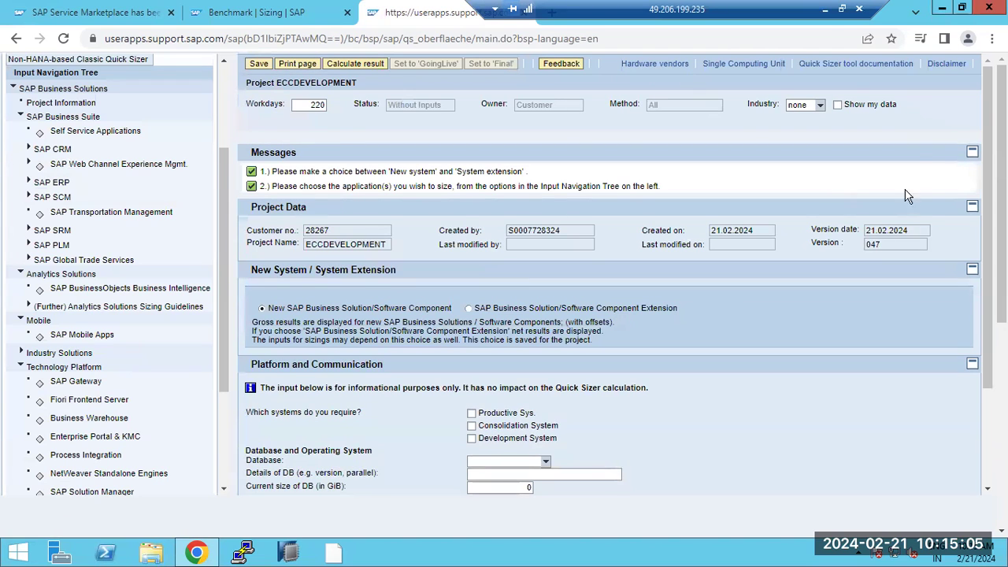
scroll(545, 378, down, 3)
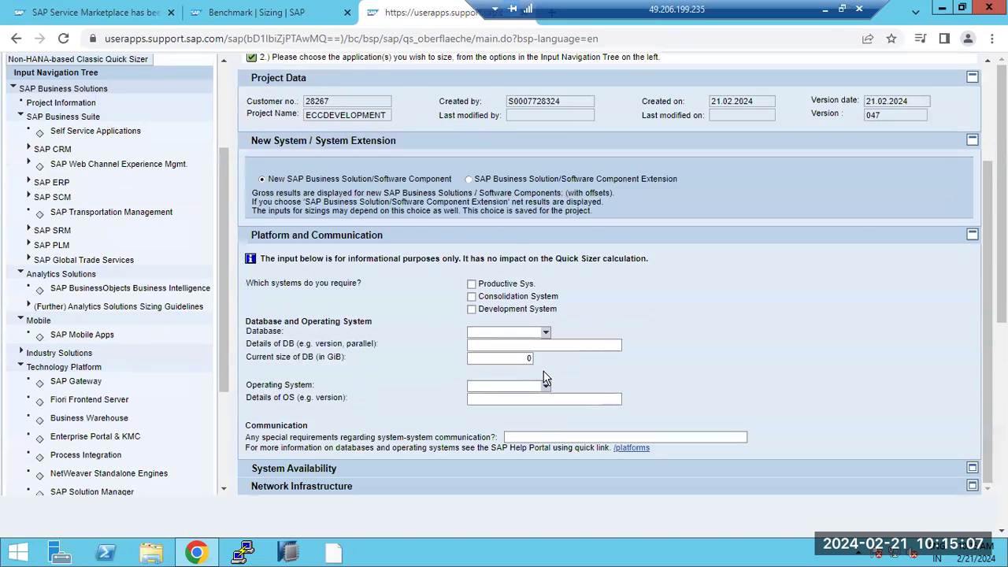
scroll(545, 378, down, 5)
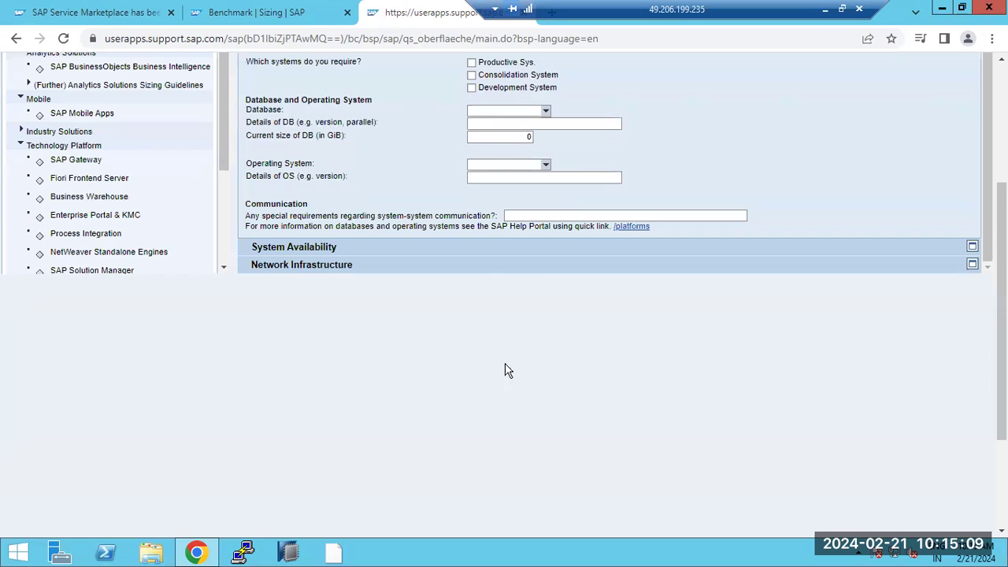
scroll(91, 263, up, 5)
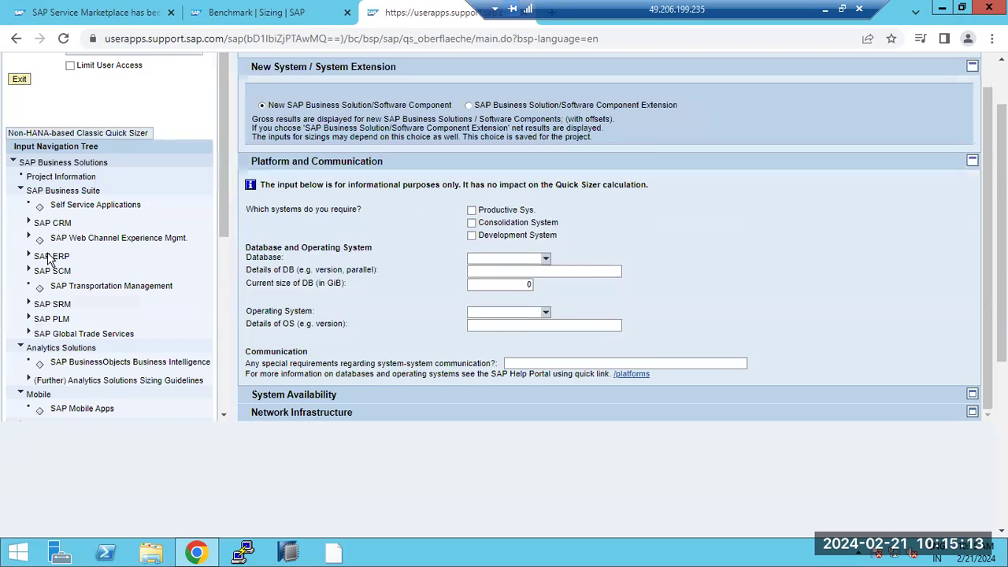
Expand SAP ERP in the Input Navigation Tree and open the Financials sizing questionnaire
click(28, 255)
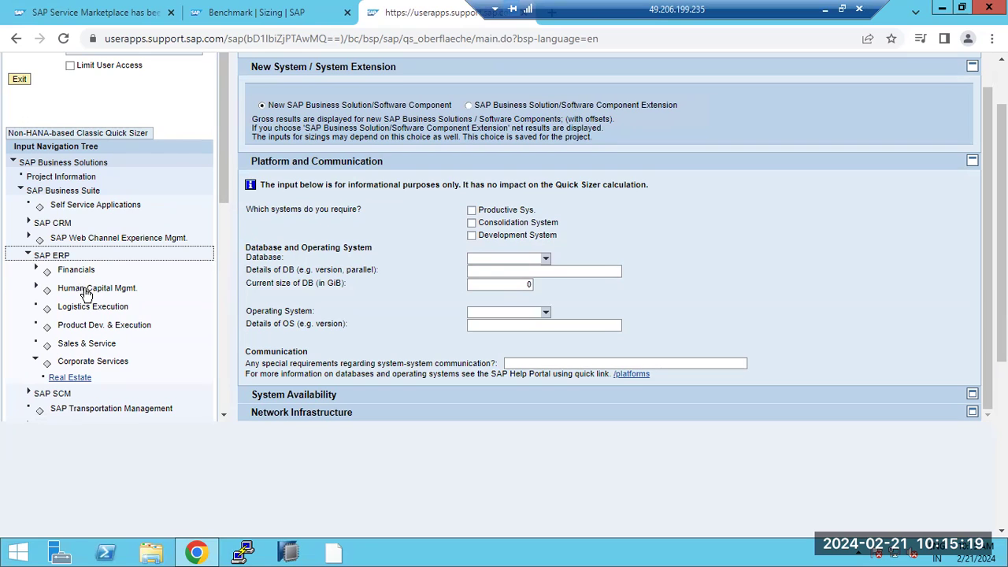
scroll(104, 342, down, 1)
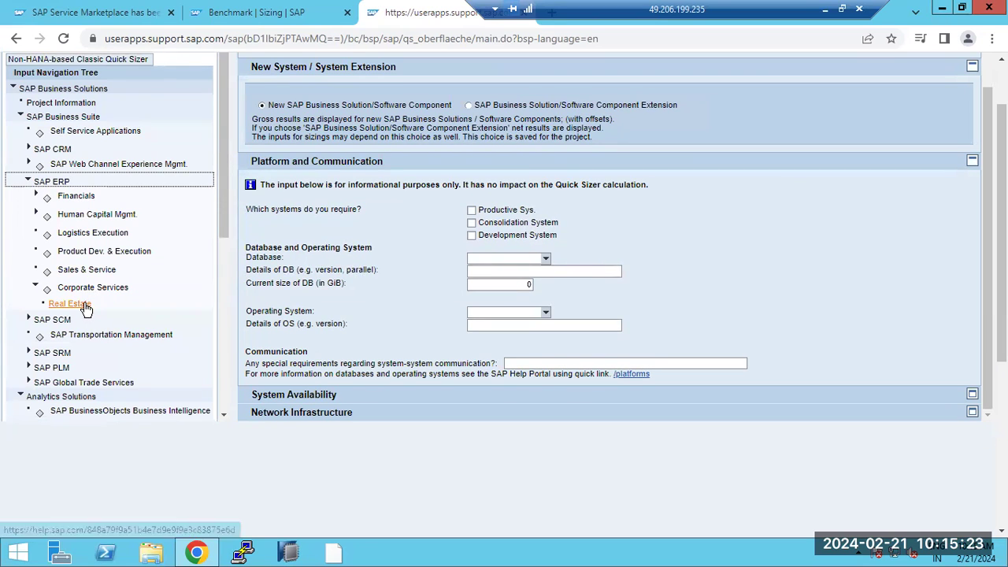
click(79, 197)
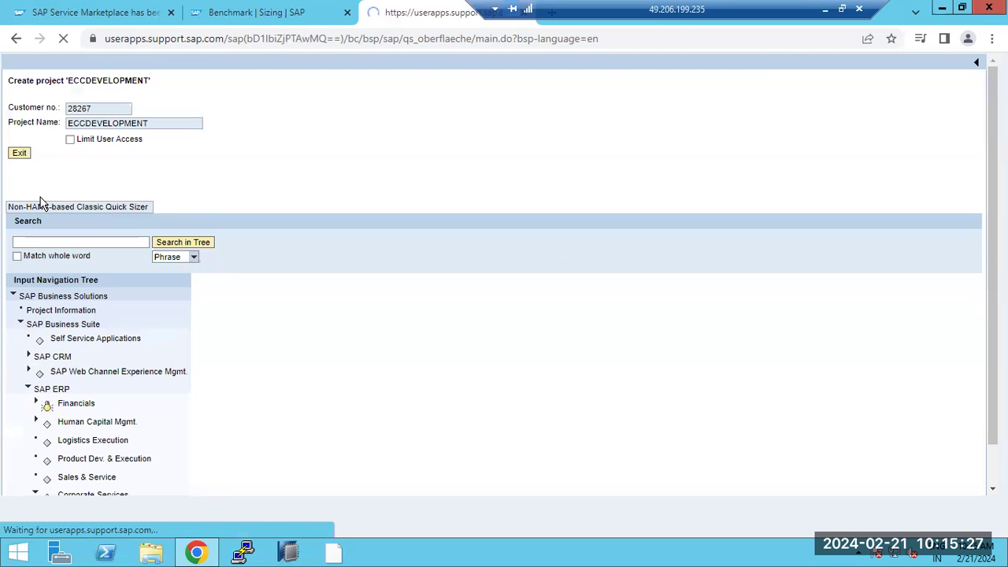
Review the Concurrent Users and Throughput tables of the Financials questionnaire and expand the Financials branch of the tree
scroll(87, 211, down, 1)
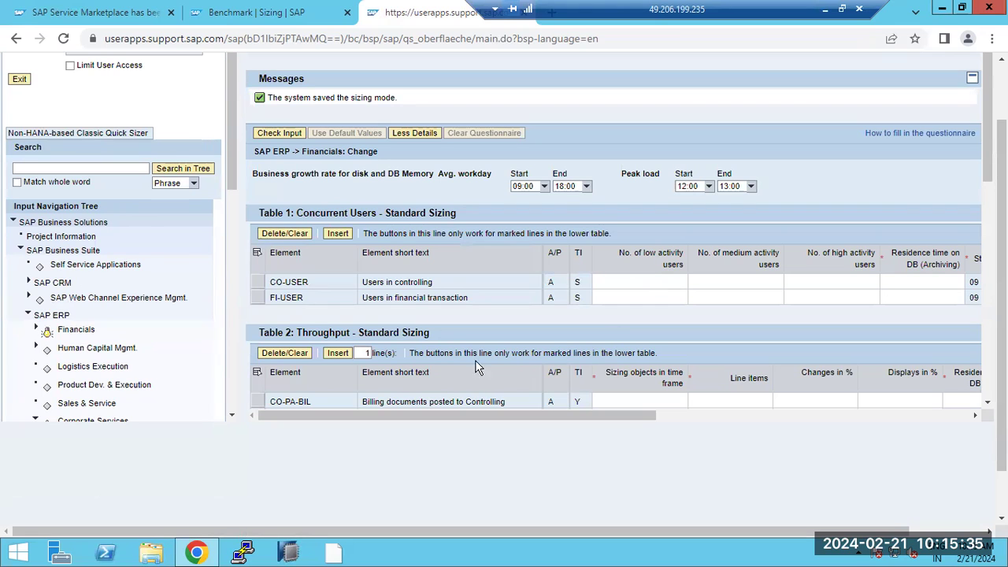
drag(345, 213, 453, 238)
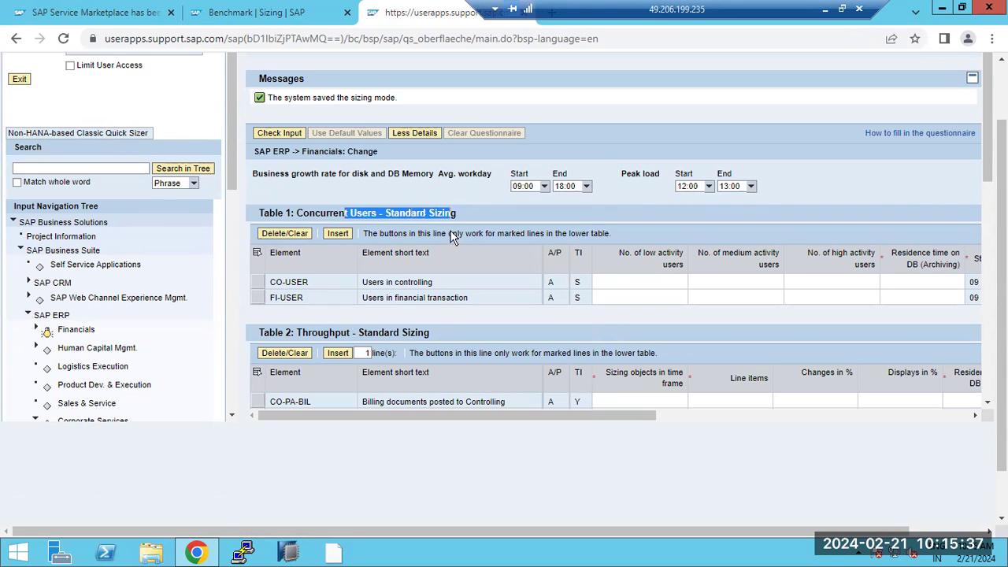
drag(330, 333, 433, 333)
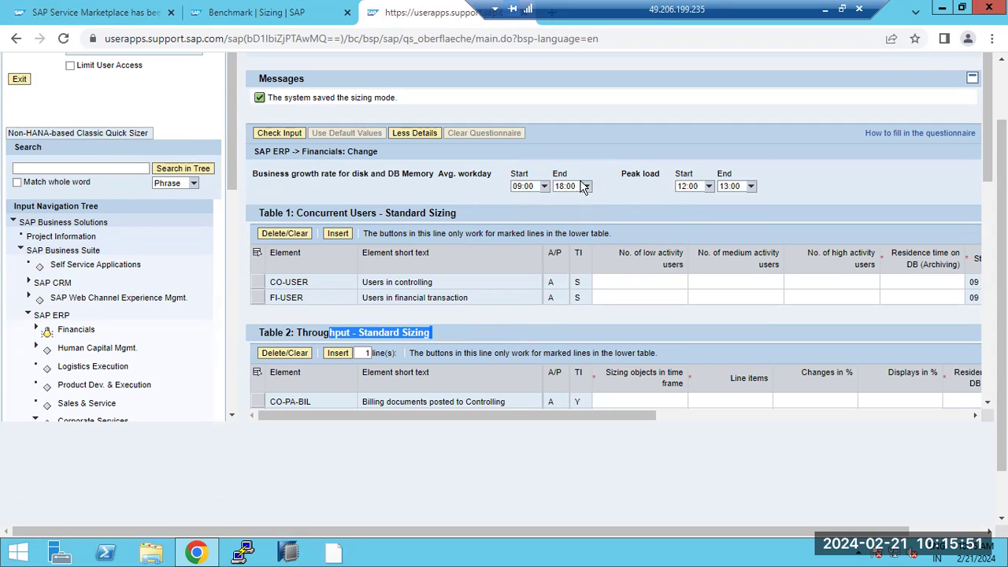
click(828, 281)
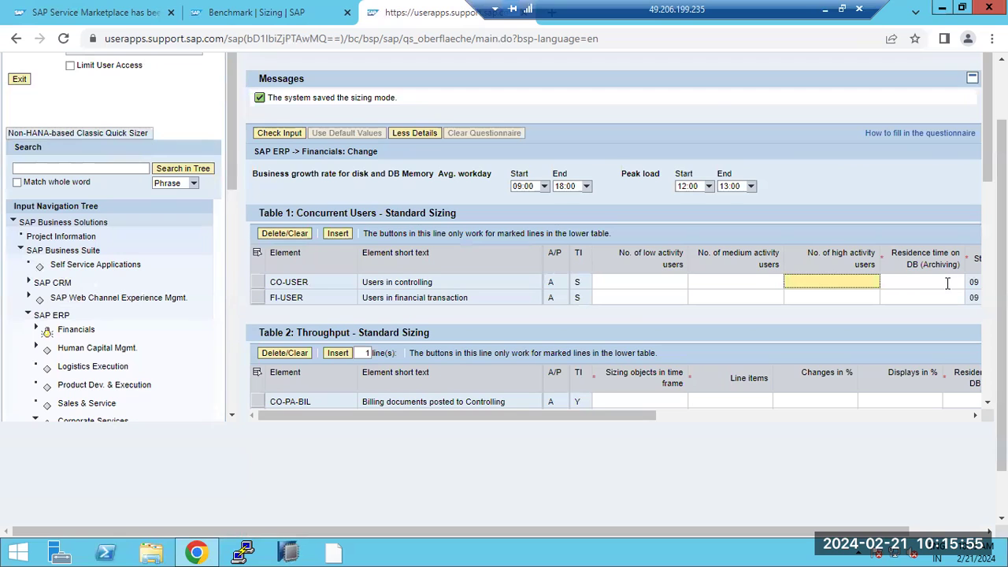
scroll(945, 288, down, 1)
scroll(942, 293, up, 1)
click(279, 133)
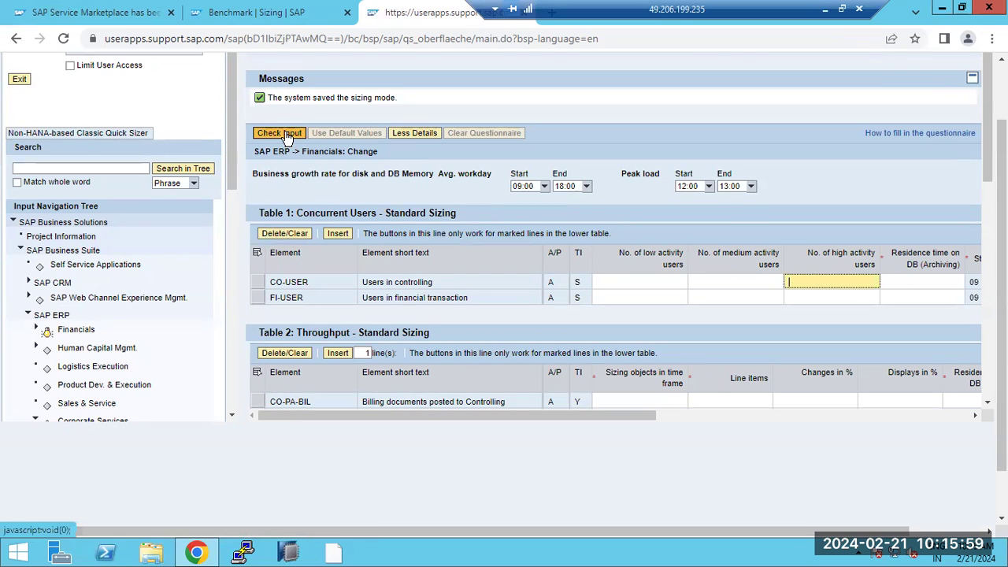
click(36, 329)
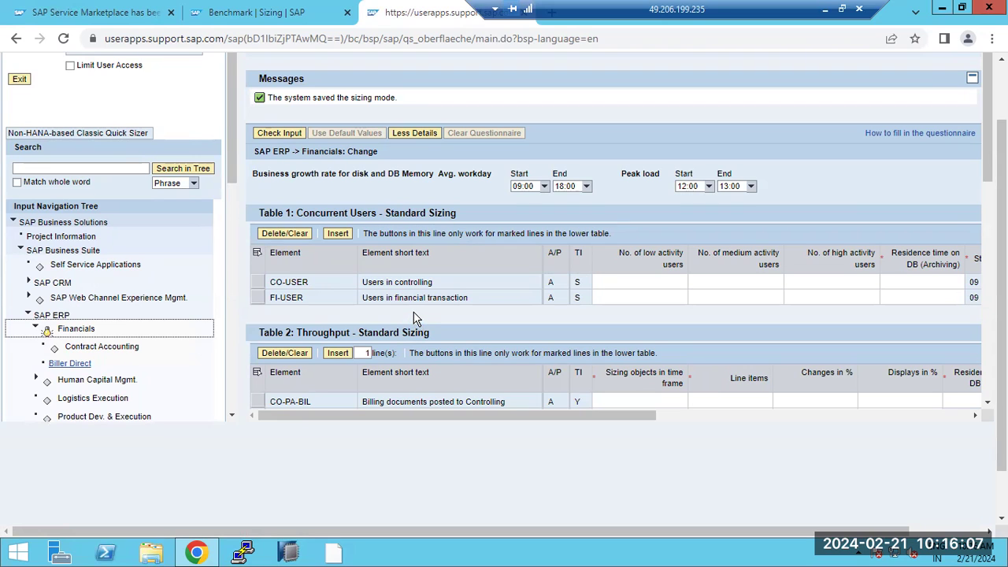
Open the guide on filling in the questionnaire and read through the definitions of the SAP ERP Financials sizing elements
click(912, 135)
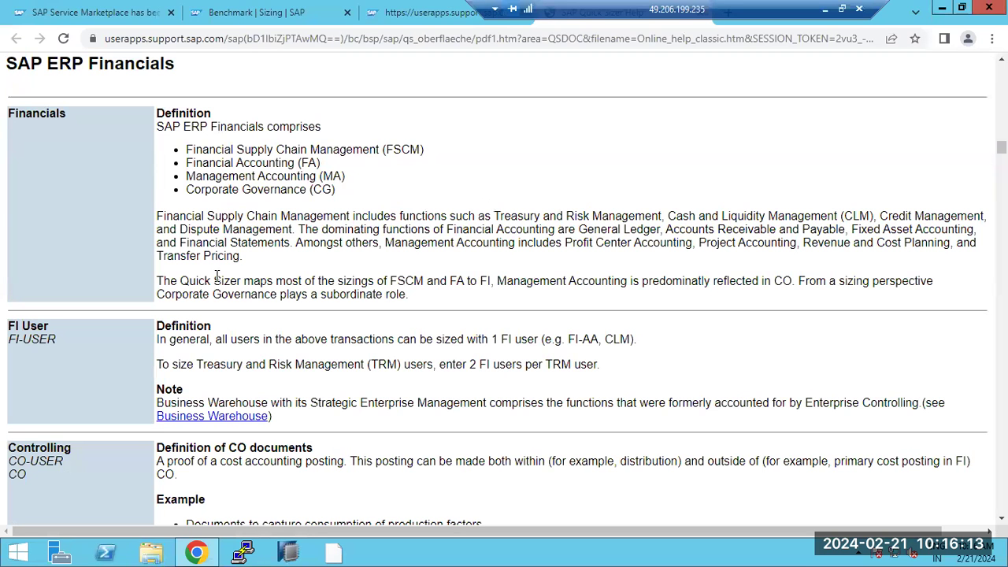
scroll(293, 268, up, 1)
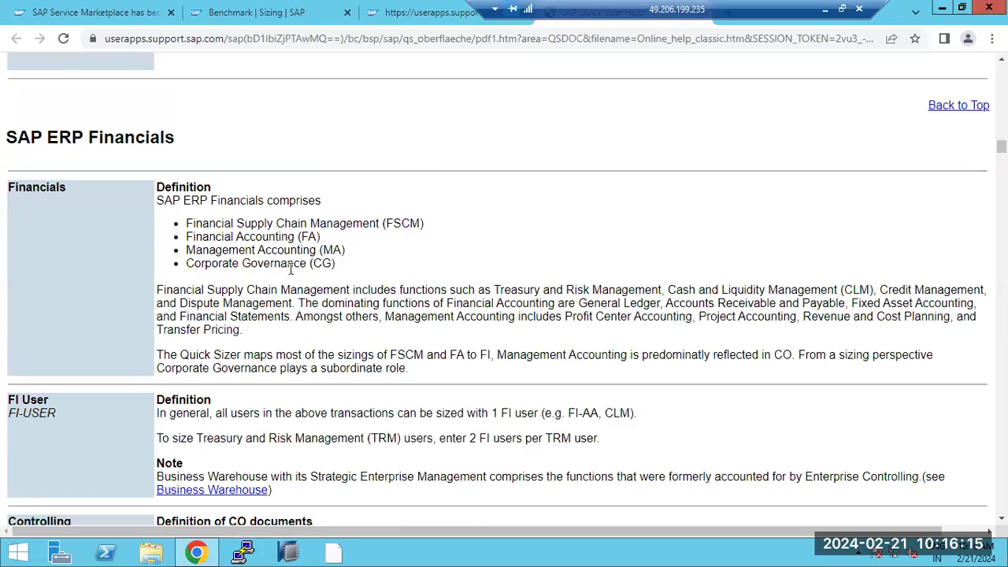
scroll(292, 283, down, 5)
scroll(293, 288, down, 9)
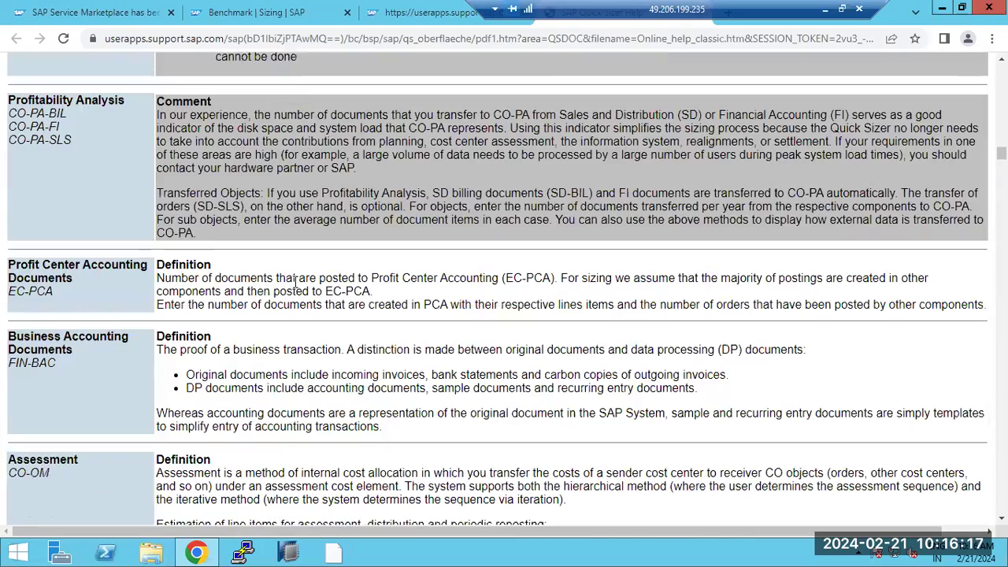
scroll(296, 281, up, 5)
scroll(296, 281, down, 20)
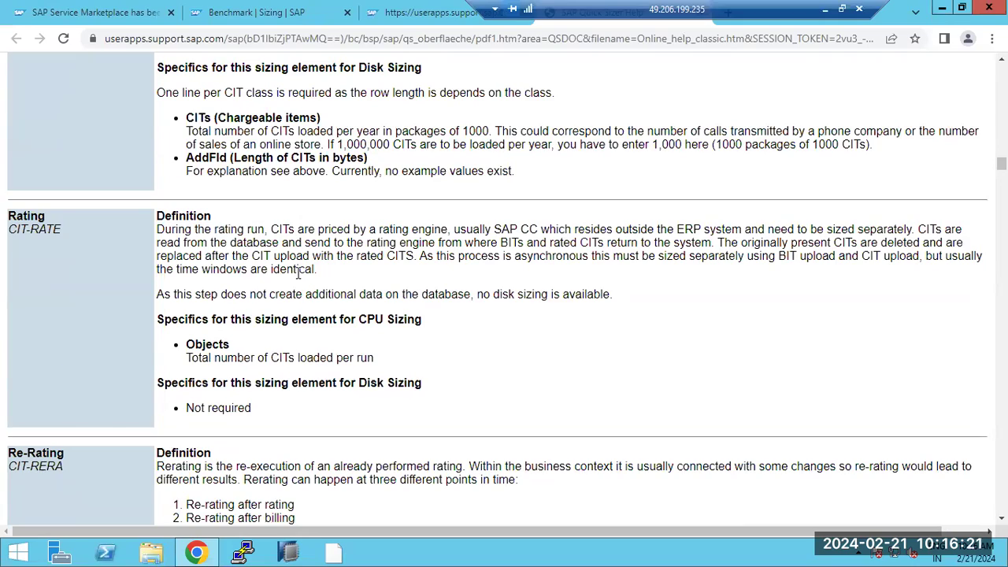
scroll(298, 272, up, 2)
drag(225, 130, 304, 146)
scroll(304, 261, down, 5)
scroll(305, 266, down, 9)
scroll(305, 261, down, 15)
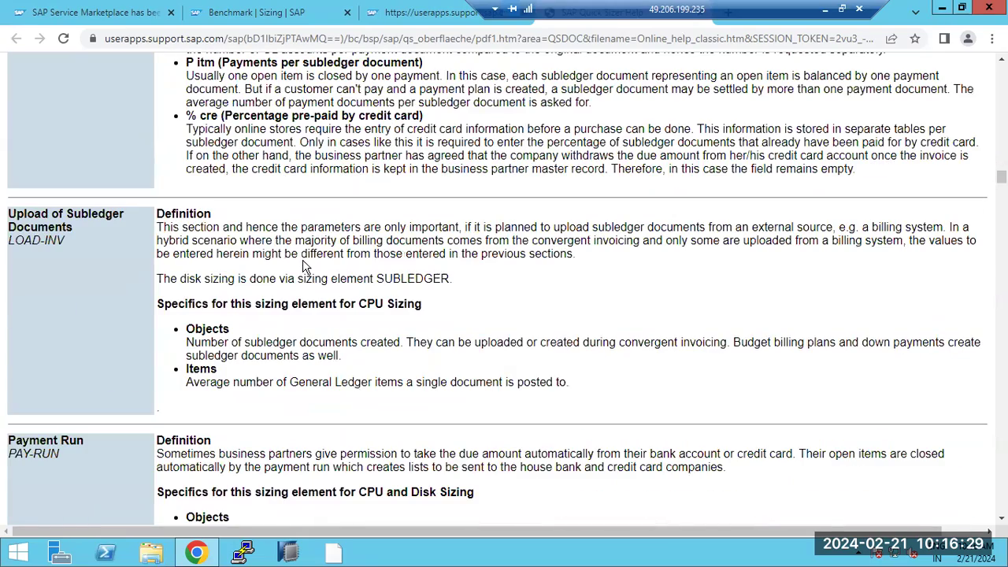
Close the Benchmark Sizing, Quick Sizer and help pages, keeping only the SAP Service Marketplace page open
click(89, 14)
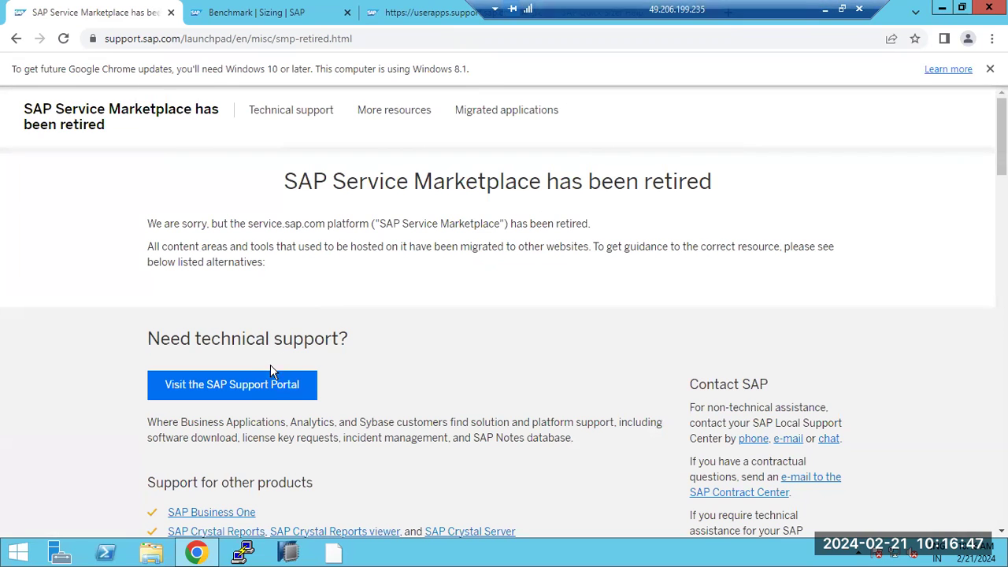
click(346, 13)
click(346, 13)
click(346, 13)
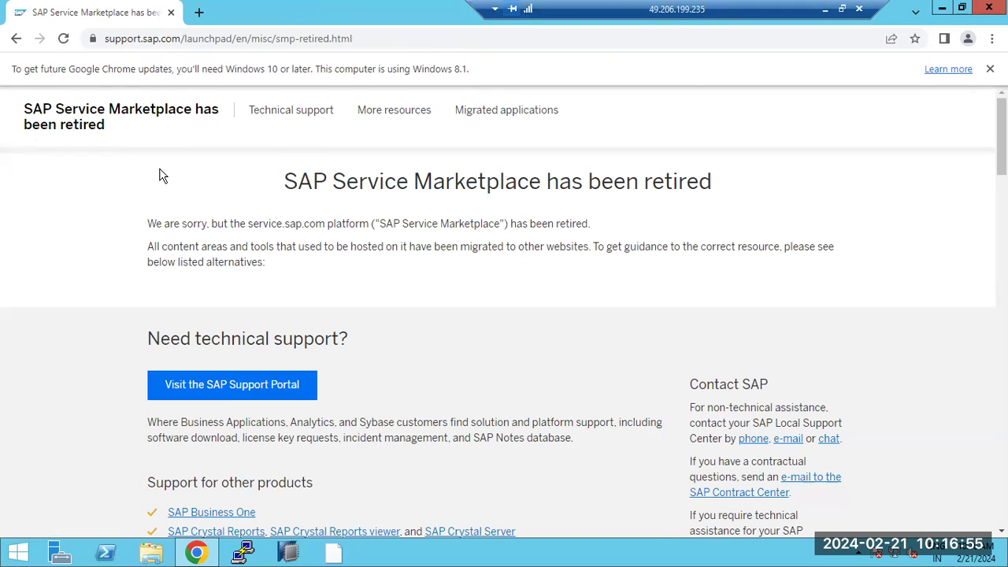
Switch to Paint, add RAM, DISK and CPU's on separate lines of the sizing notes, and highlight the quick sizer tool text
key(alt+Tab)
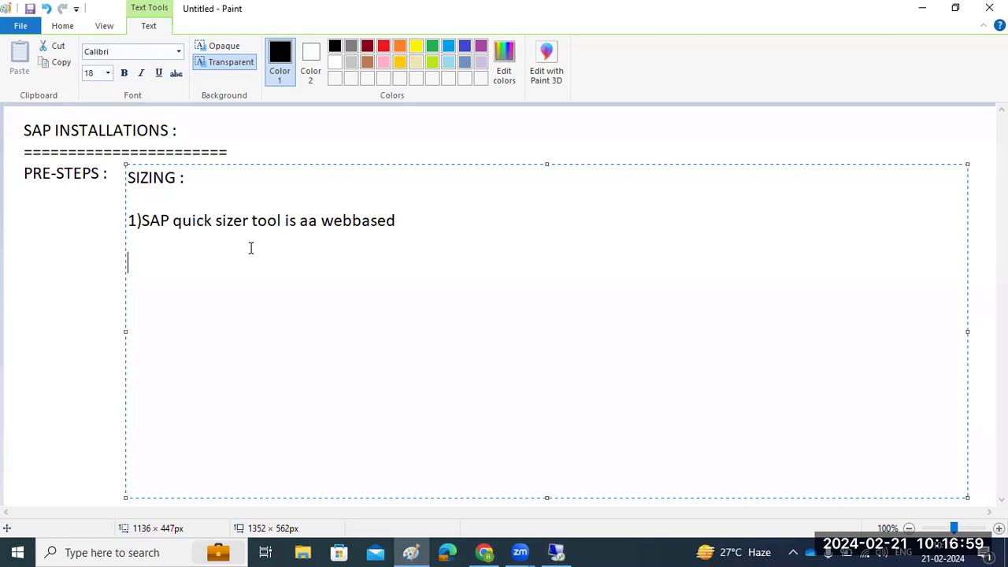
text(RAM )
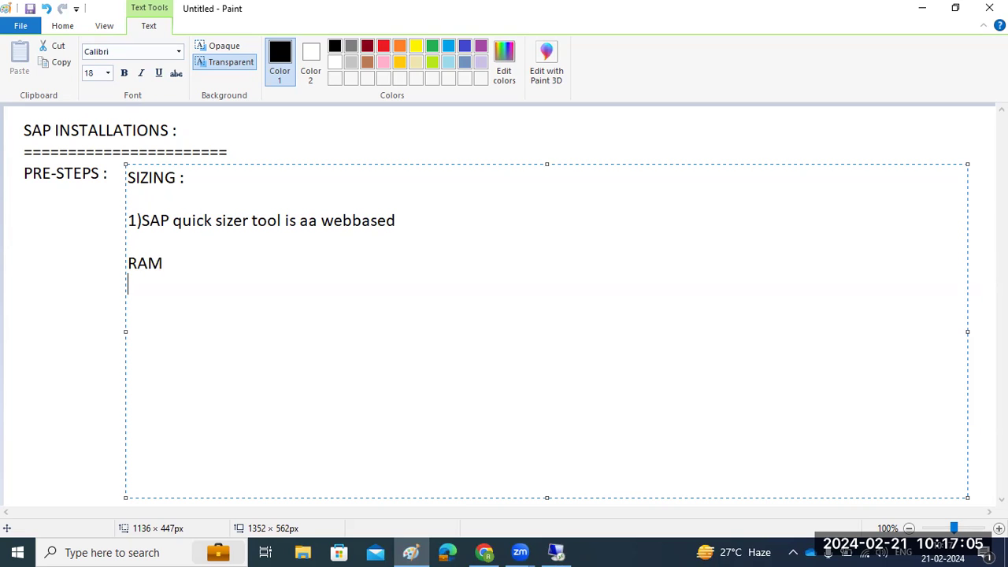
text(DISK )
text(CPU)
text('s)
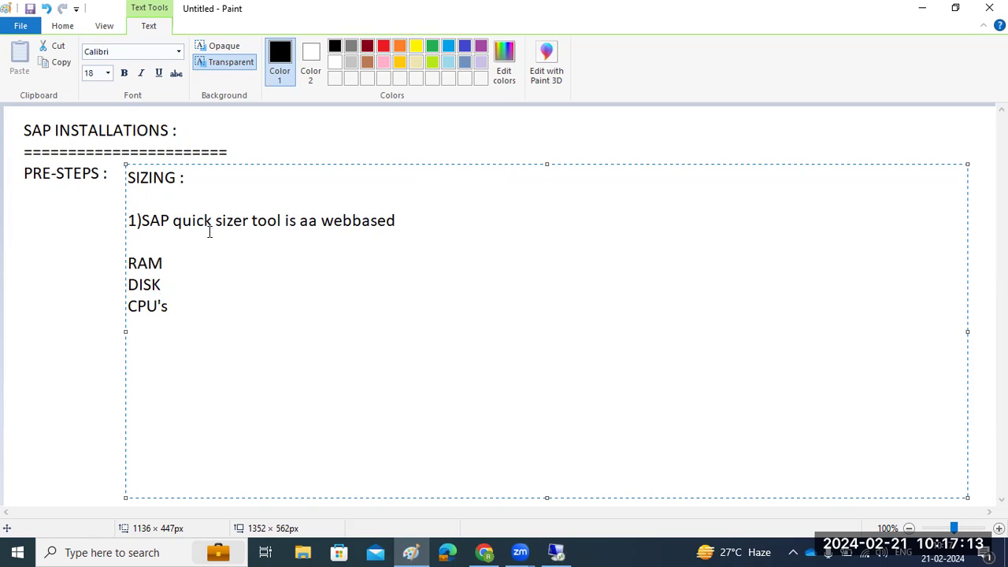
drag(174, 221, 292, 220)
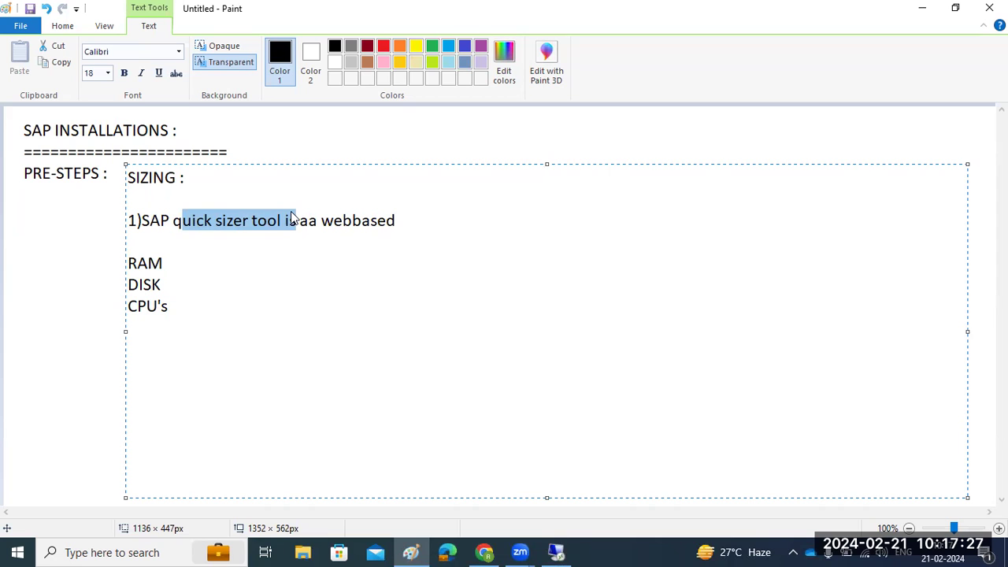
On the remote server, check the drives' storage and the system properties for processor and installed memory, and close both windows
click(556, 552)
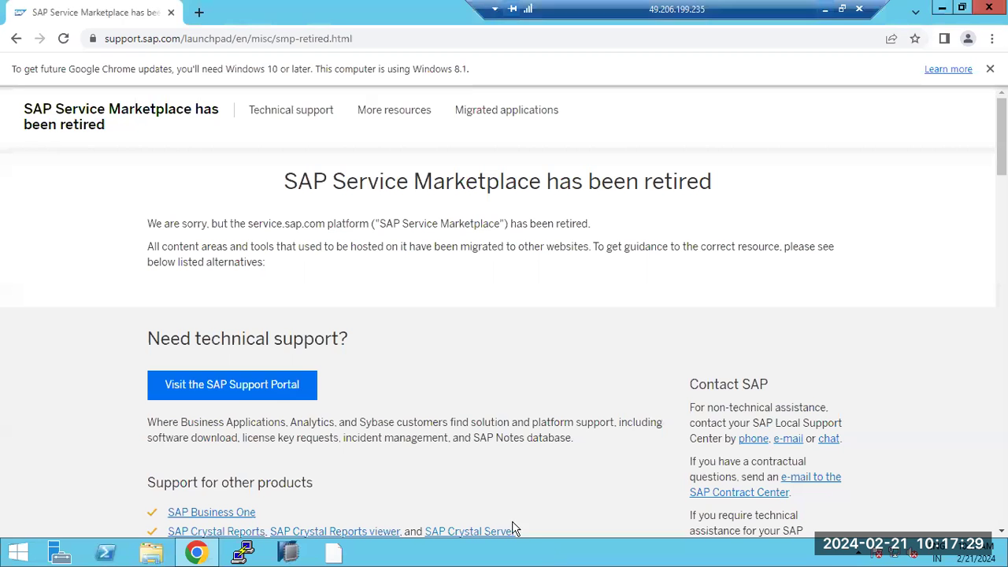
click(196, 553)
click(152, 554)
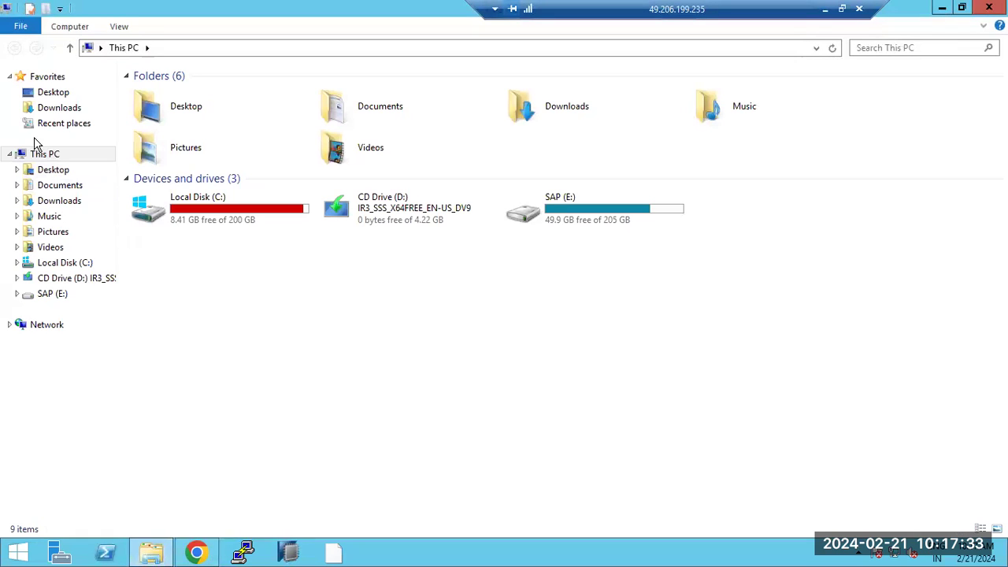
right_click(53, 157)
click(90, 322)
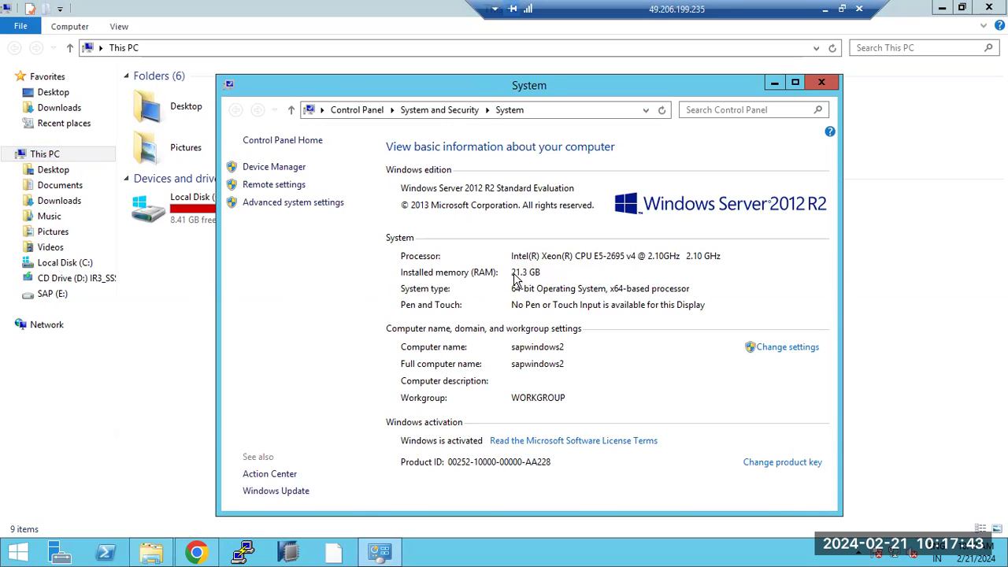
click(176, 321)
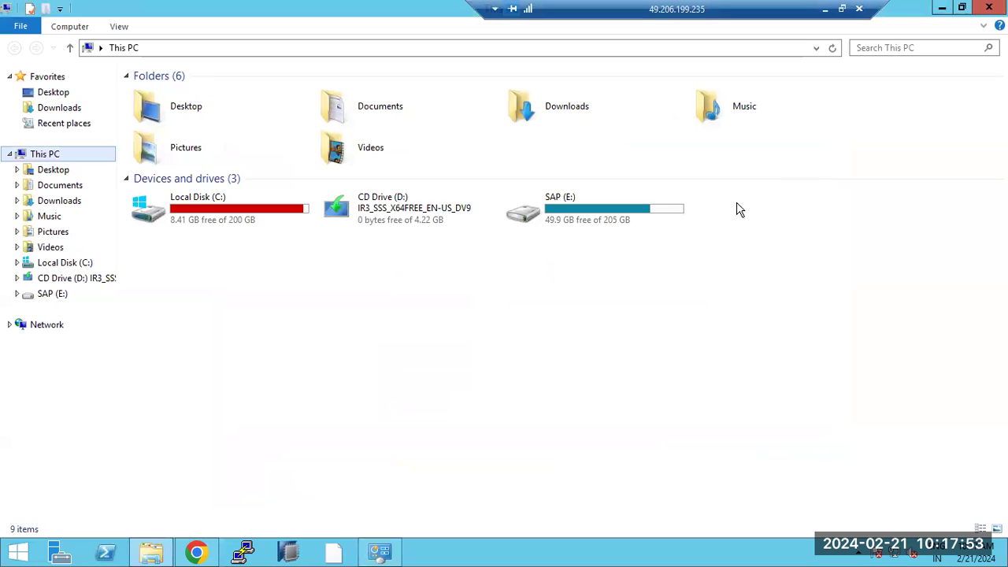
click(989, 7)
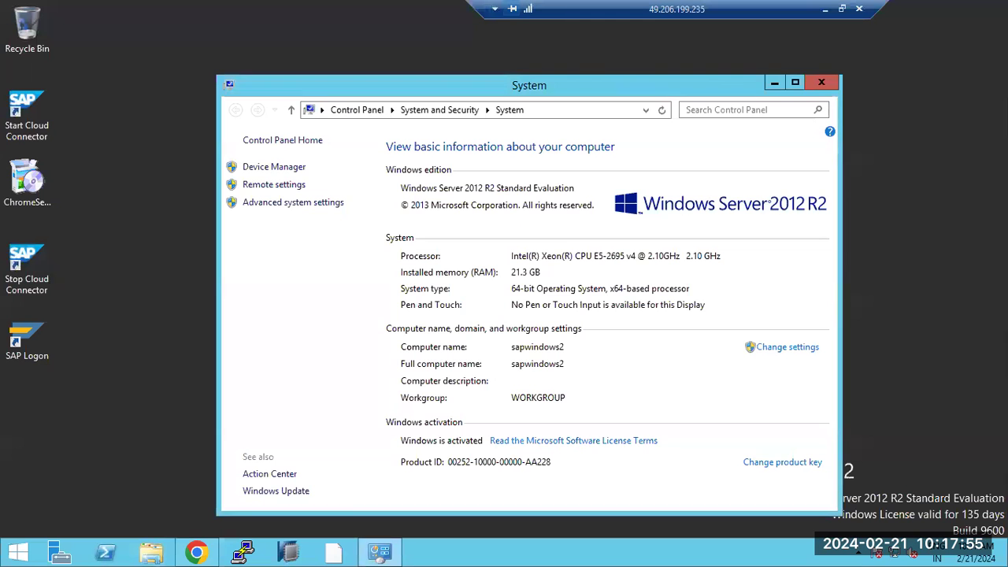
click(821, 81)
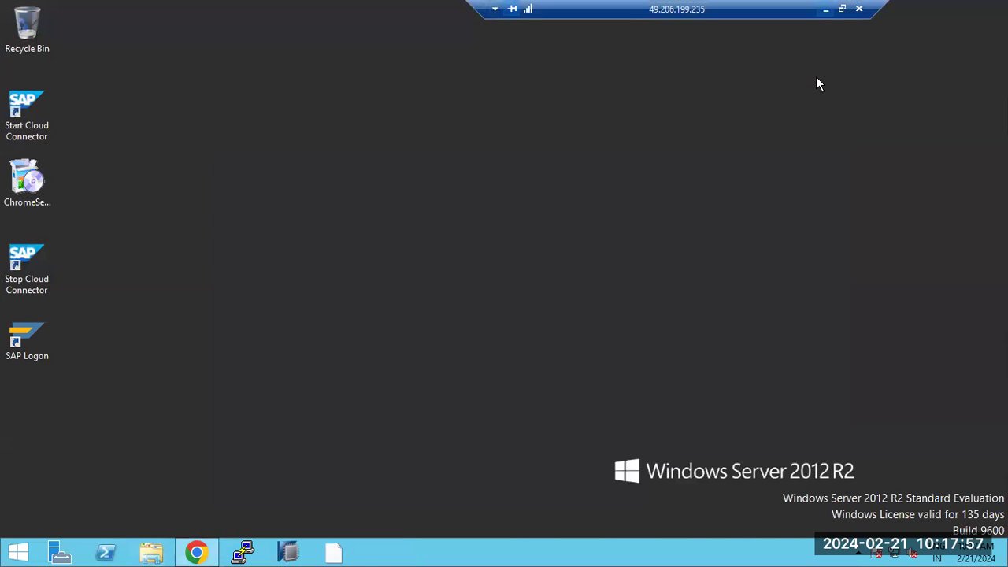
Switch to Paint and replace the sizing notes with the heading "How to download SAP softwares :", underlined with a row of equals signs
click(825, 9)
drag(202, 333, 118, 175)
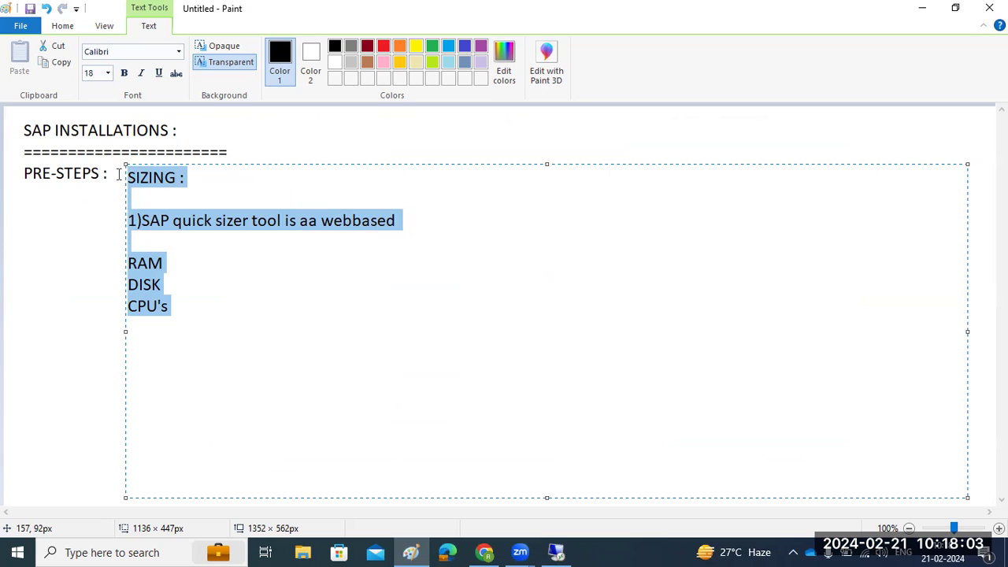
text(Hoq)
key(BackSpace)
text(w to download)
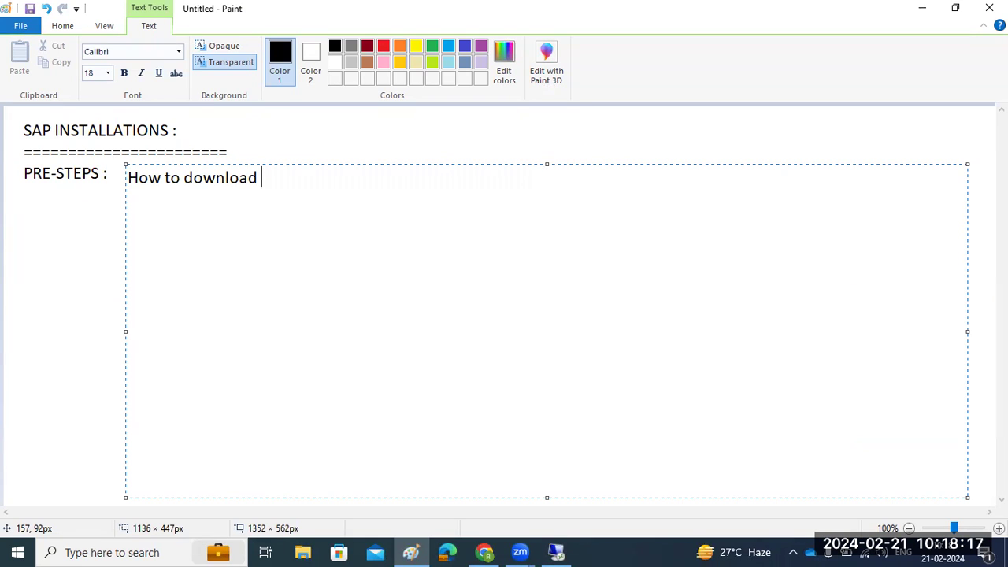
text(SAP softwar)
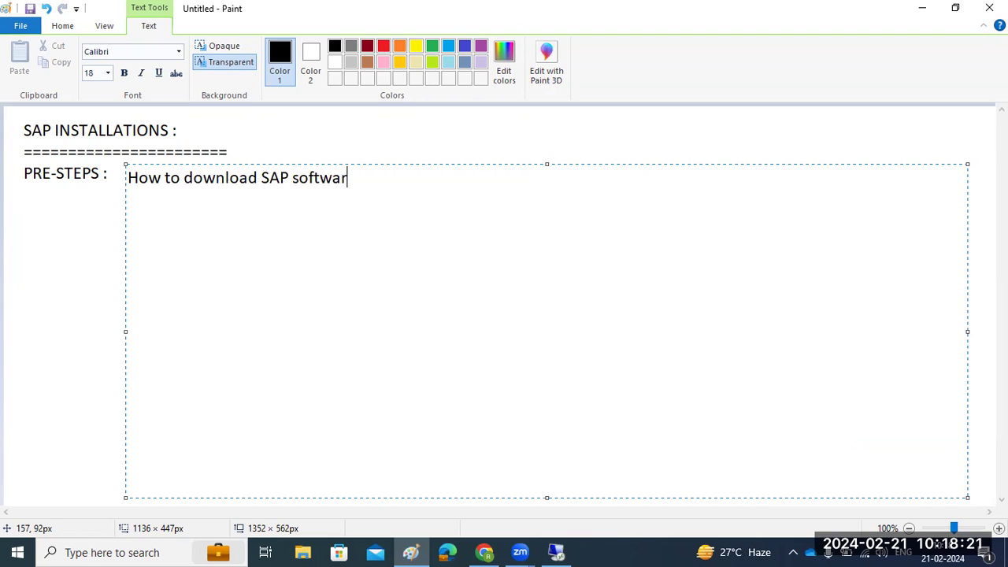
text(es :)
key(Return)
text(============)
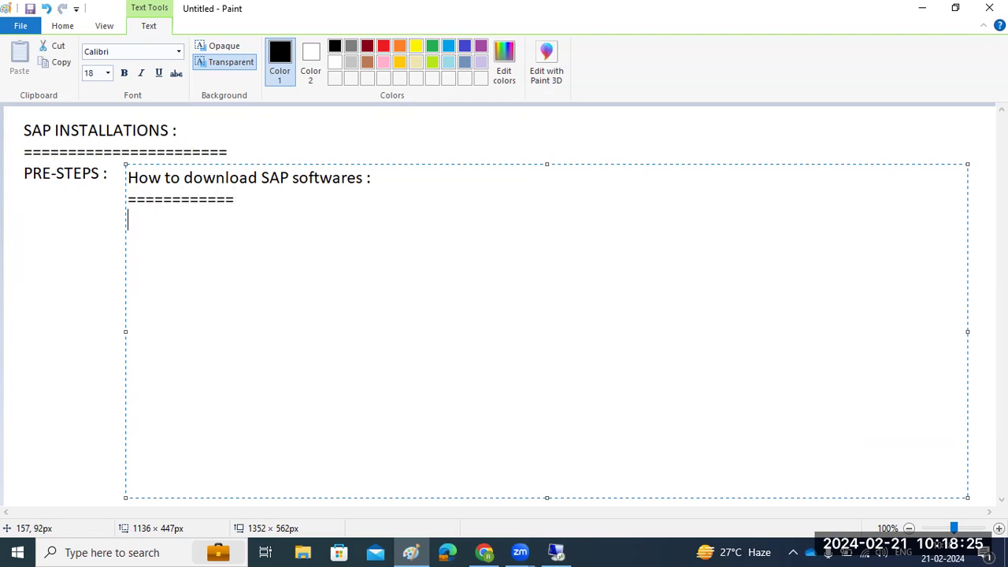
Below the heading, add "1)SMP (me.sap.com or support.sap.com or service.sap.com)" and, after a blank line, "SAP user id - S -user id"
key(Return)
text(1)SMP (me.)
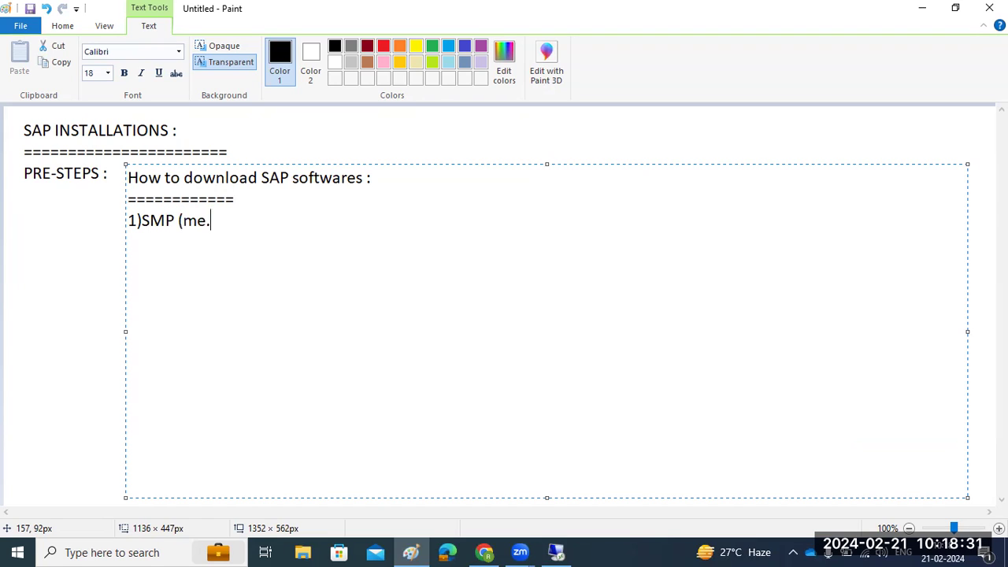
text(.sap.com or support.sap.com or service.sap.com)
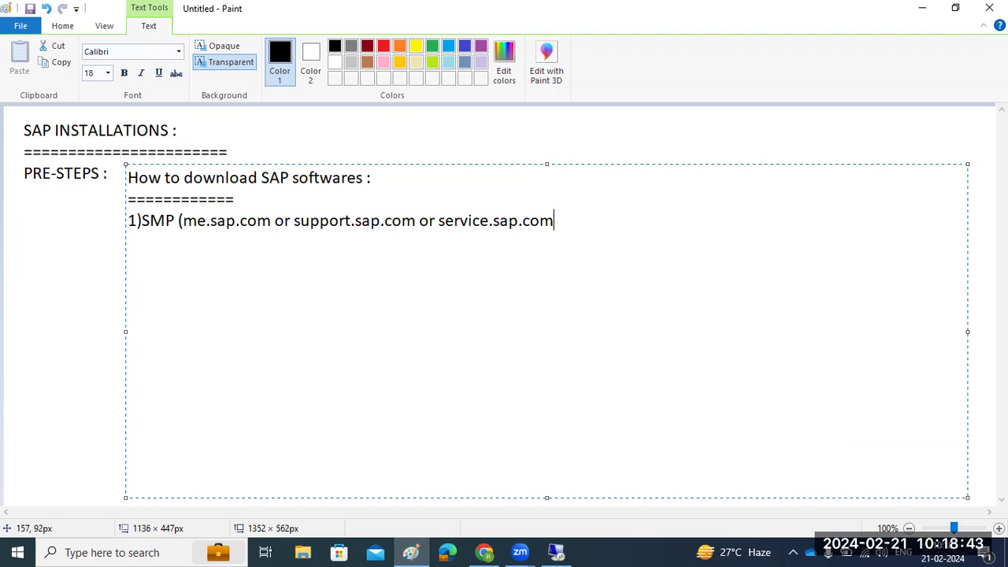
text())
key(Return)
text(SAP user id - S -use)
key(BackSpace)
text(er id)
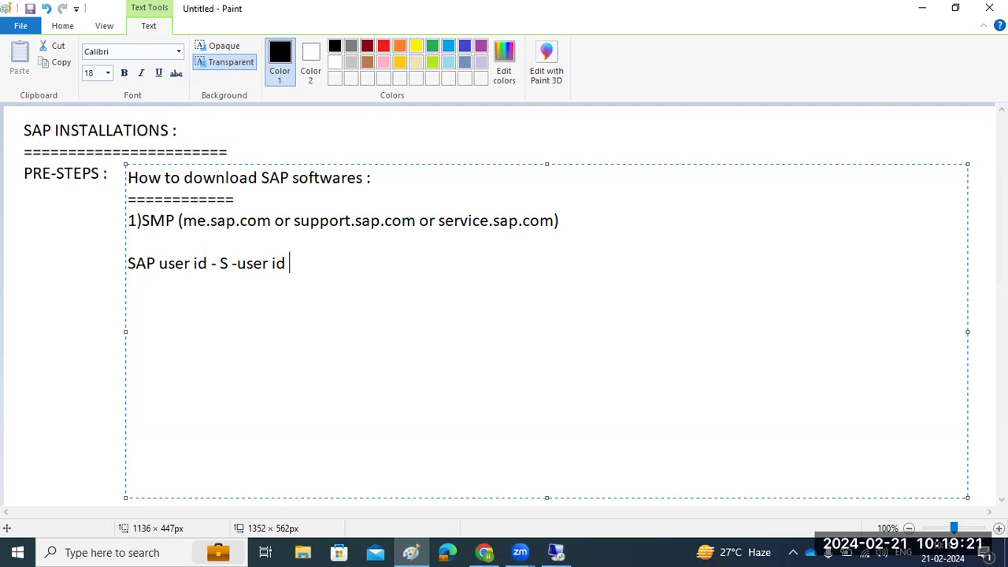
key(Return)
Switch to Chrome on the remote server and open support.sap.com/en/index.html in a new tab
click(559, 551)
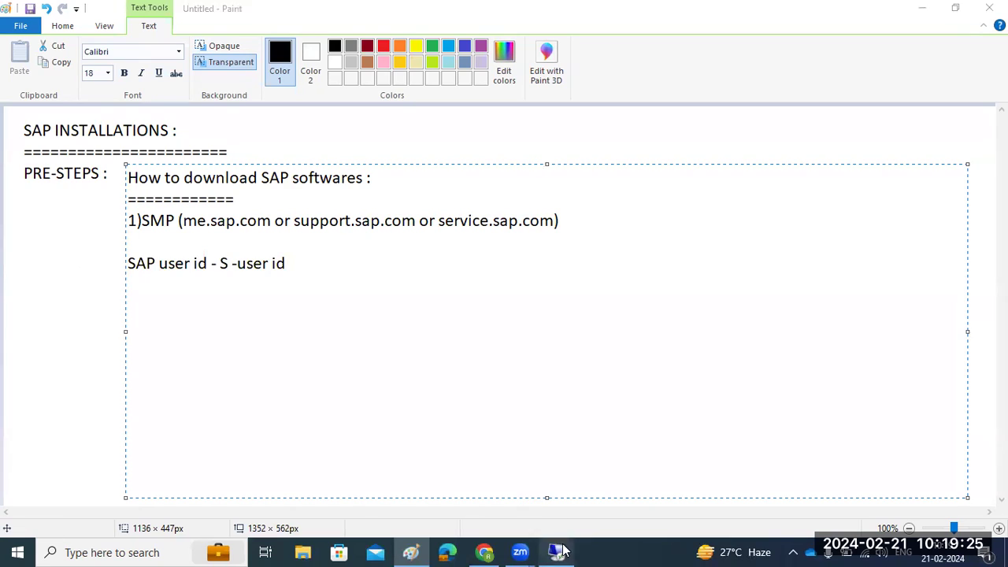
click(196, 551)
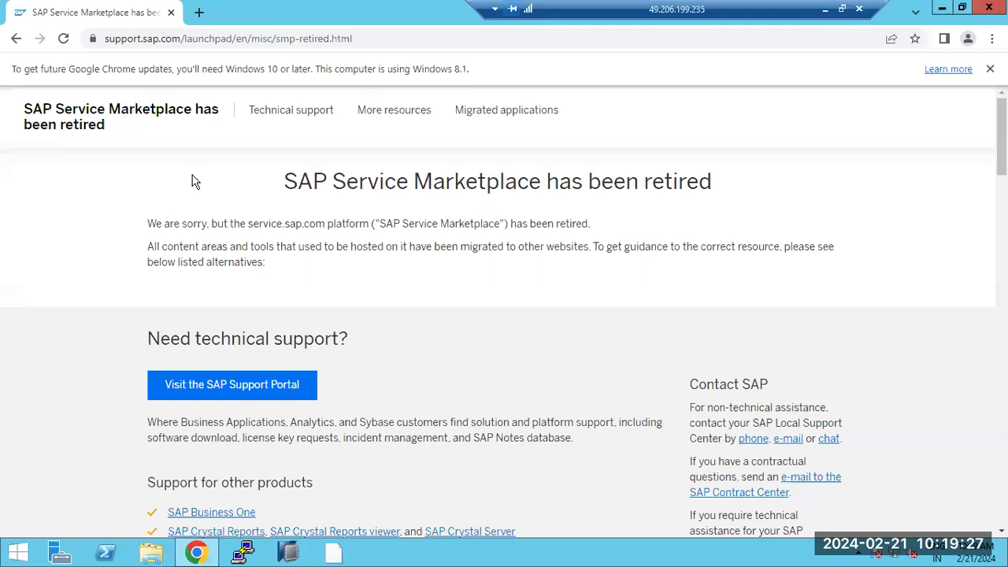
click(200, 13)
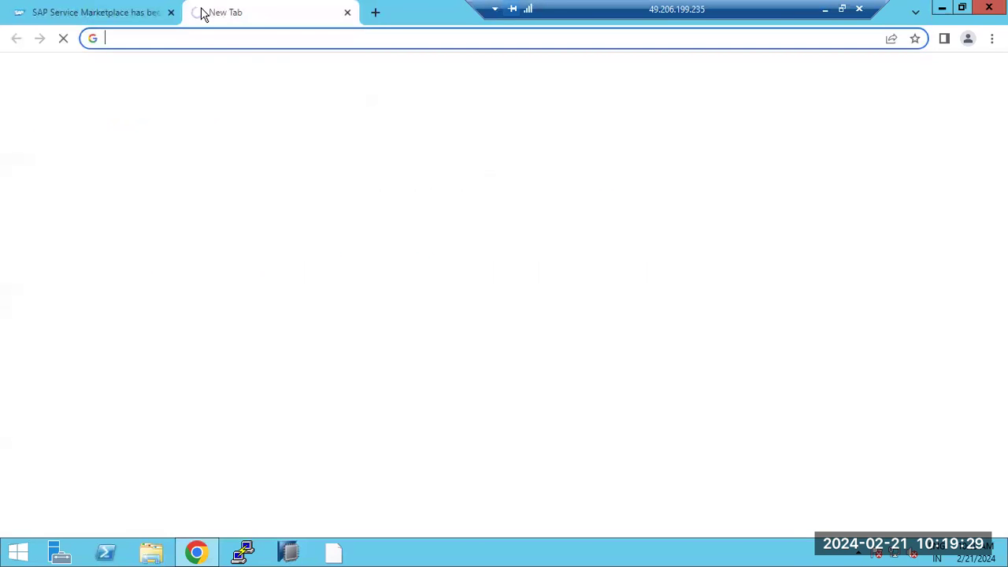
text(support.sap.com/en/index.html)
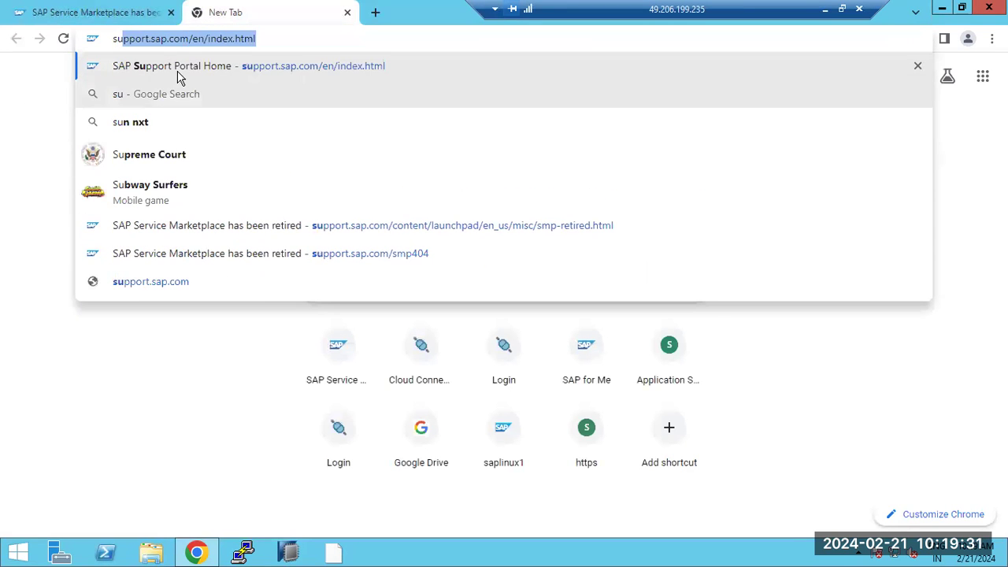
click(179, 73)
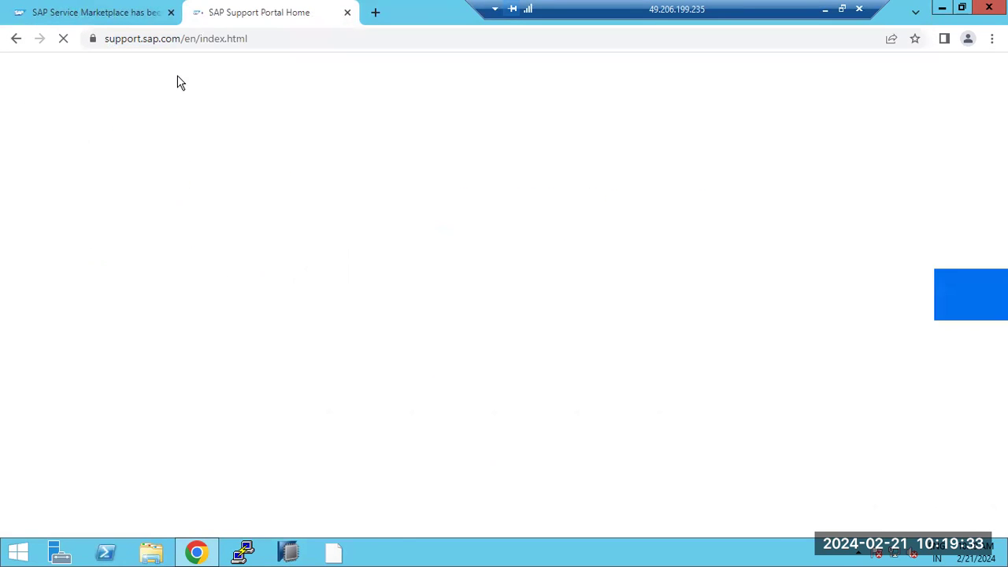
Highlight part of the SAP Support Portal's welcome heading and open Software Downloads from the quick links
drag(249, 173, 396, 175)
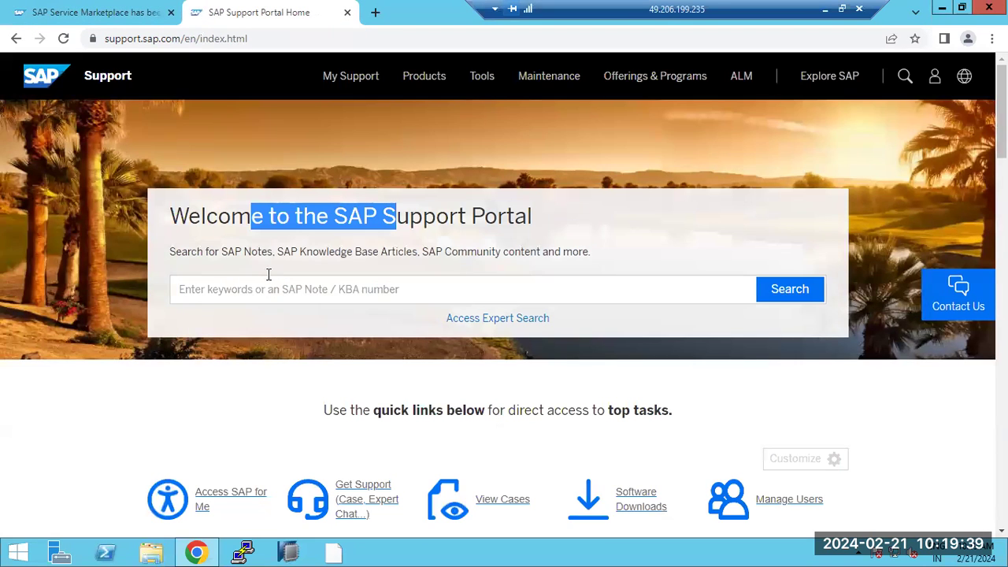
scroll(268, 274, down, 1)
scroll(268, 274, down, 1)
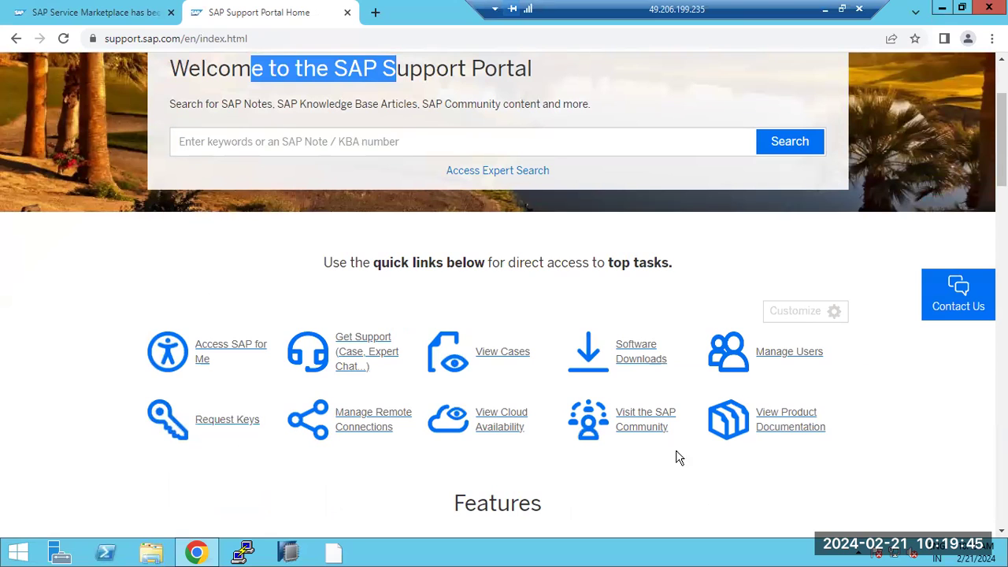
click(636, 352)
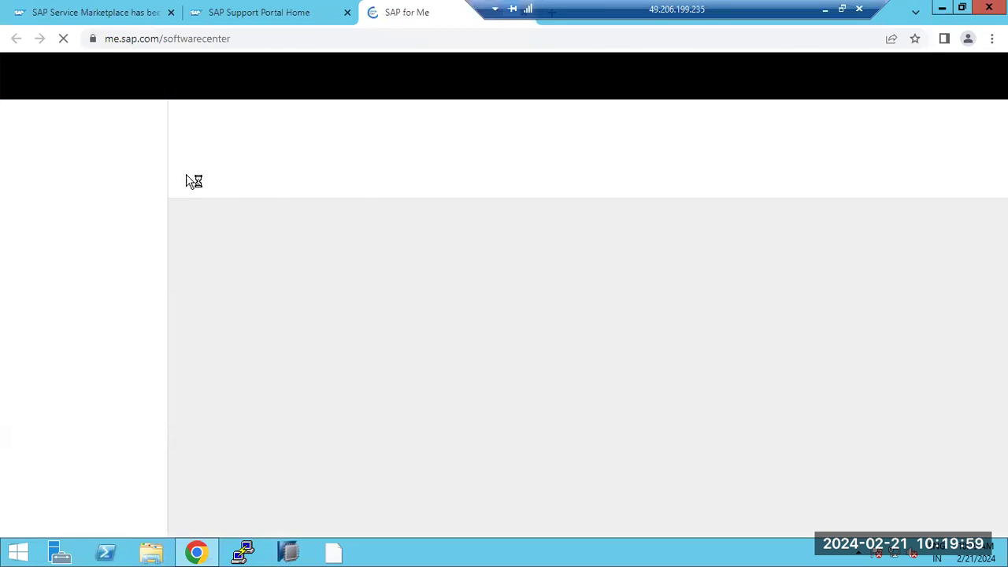
Return to Paint and add the question "What are the softwares ?" below the SAP user id line, followed by a blank line
click(826, 10)
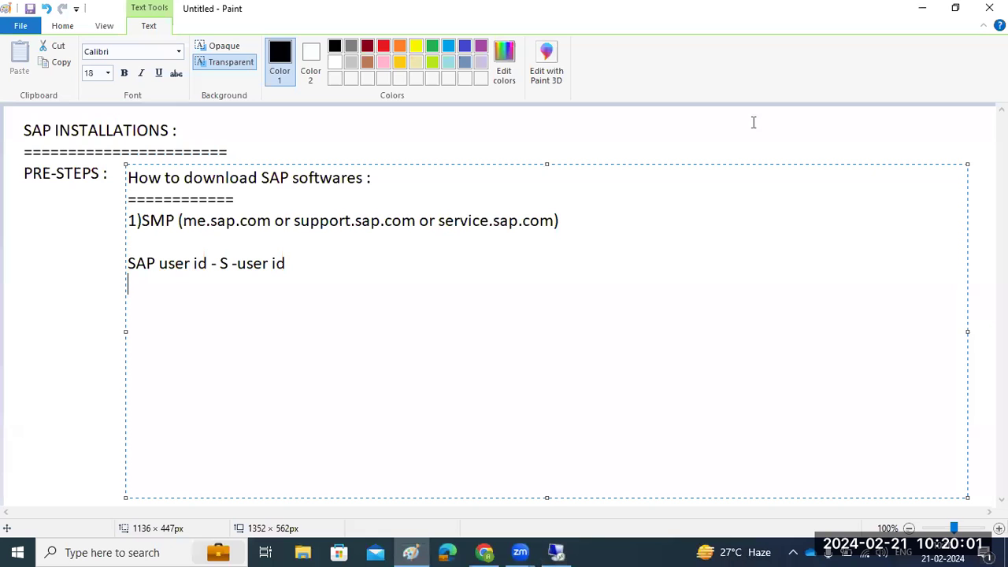
key(Return)
key(Return)
text(What are the spftwares)
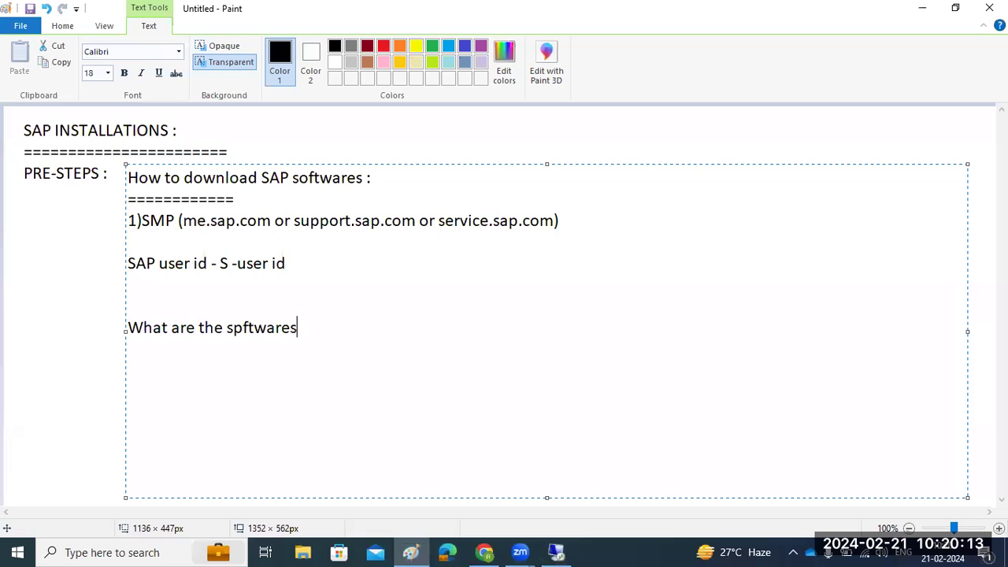
key(BackSpace)
key(BackSpace)
key(BackSpace)
key(BackSpace)
key(BackSpace)
key(BackSpace)
key(BackSpace)
key(BackSpace)
text(oftwares ?)
key(Return)
key(Return)
List SWPM, EXPORTS, KERNEL, "DB and Db client --" and SAP HOSTAGENT on separate lines below the question, and finish the text
text(SWPM)
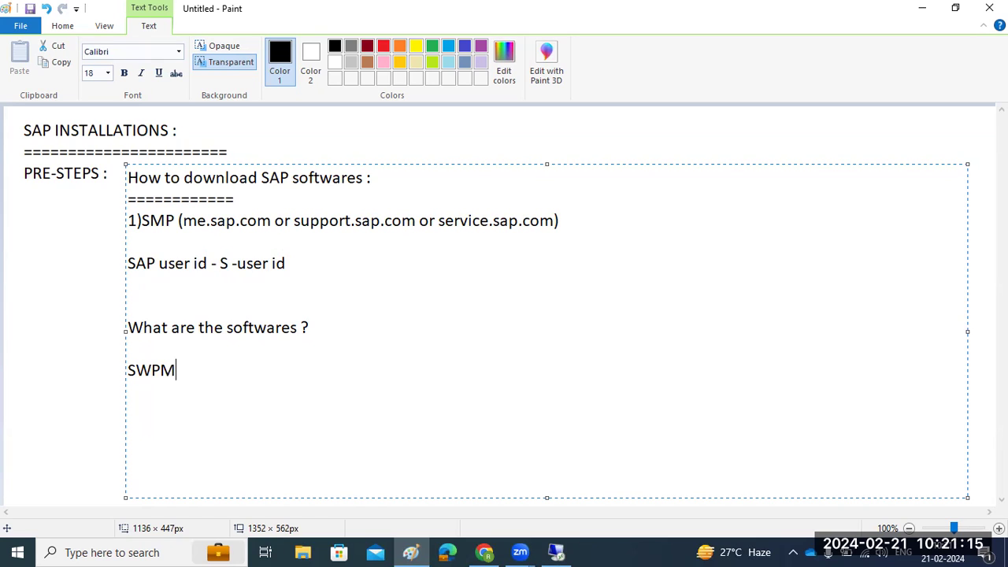
key(Return)
text(EXPORTS)
key(Return)
text(KERNEL)
key(Return)
text(DB )
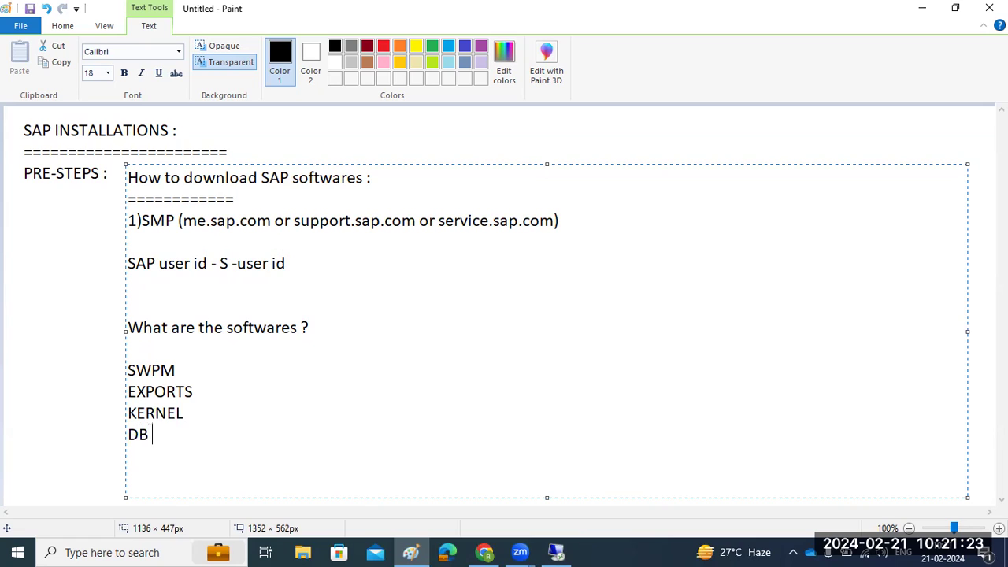
text(and Db cli)
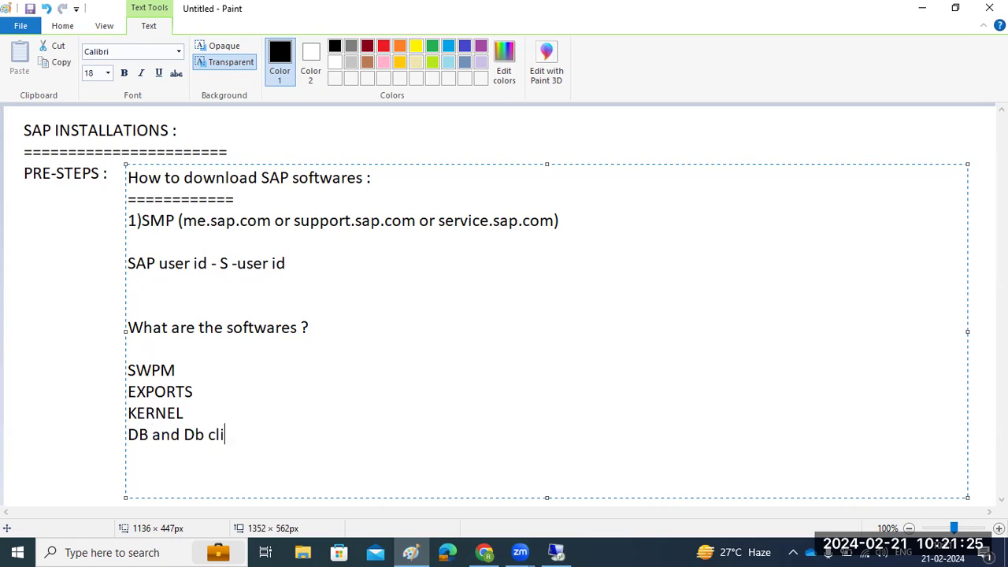
text(ent SAP HOSTAGENT)
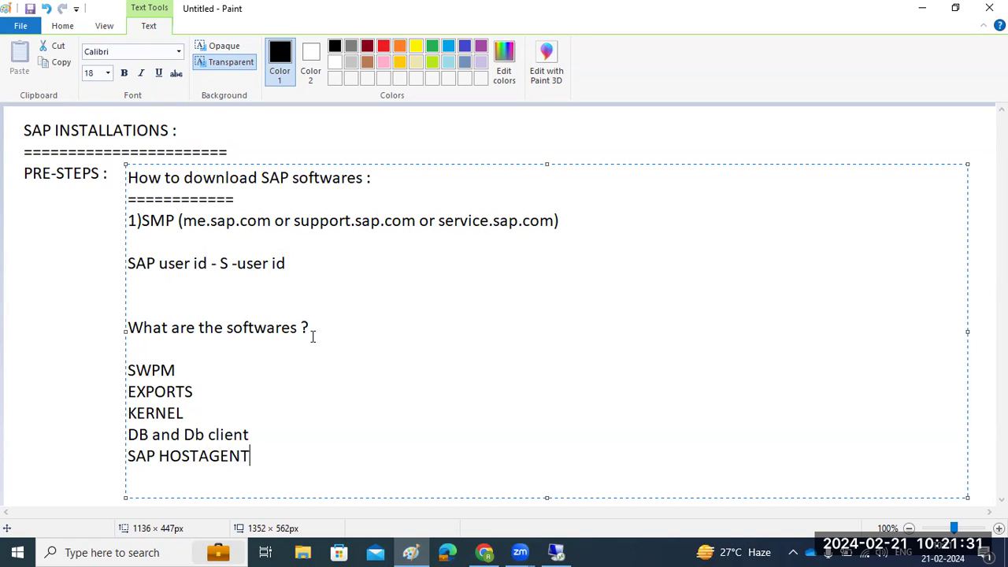
click(297, 434)
text(--)
click(70, 319)
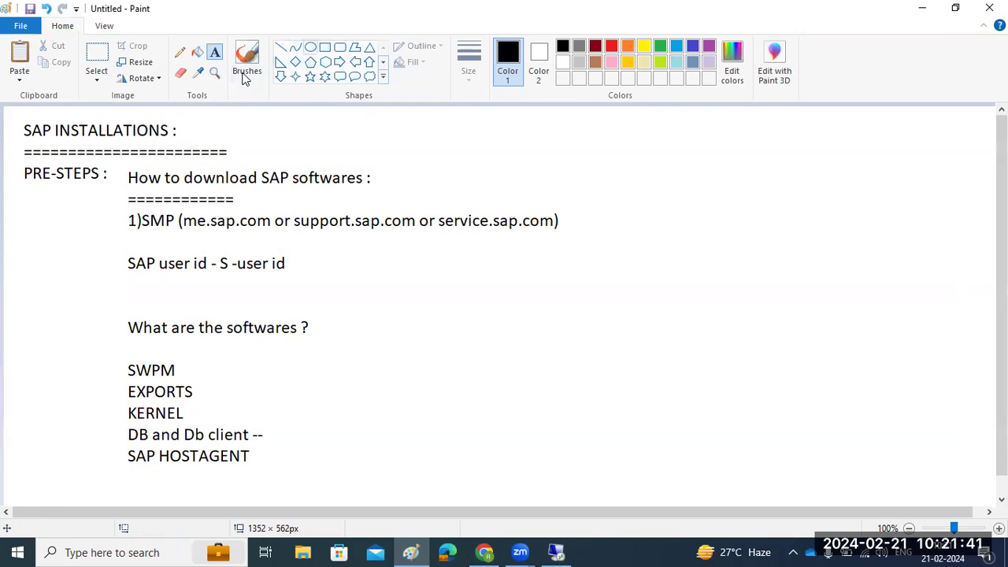
Beside the notes, draw a small ellipse, a large rectangle beneath it and a smaller rectangle under that one
click(310, 48)
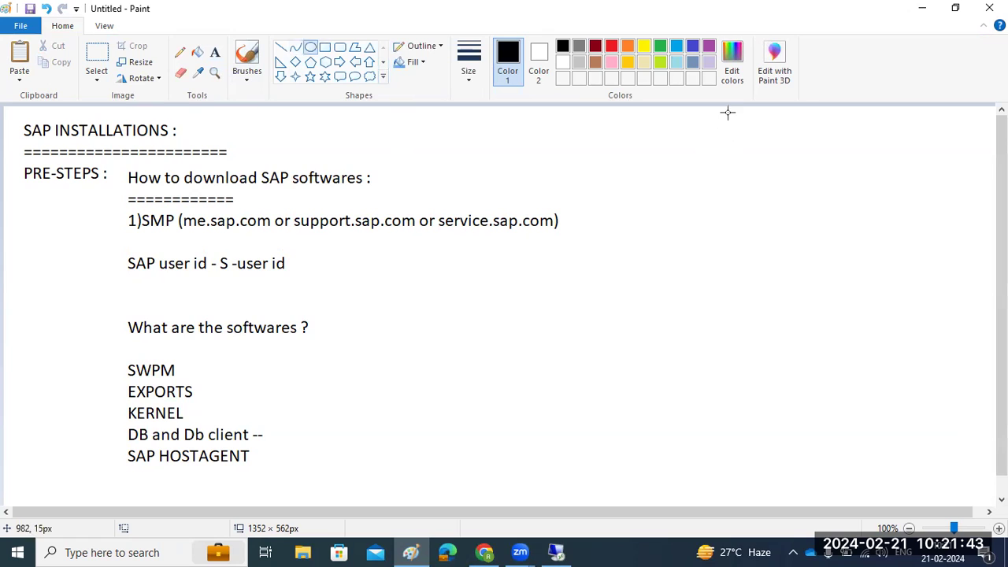
drag(730, 112, 800, 155)
click(324, 47)
drag(613, 199, 922, 369)
drag(717, 406, 822, 496)
click(854, 488)
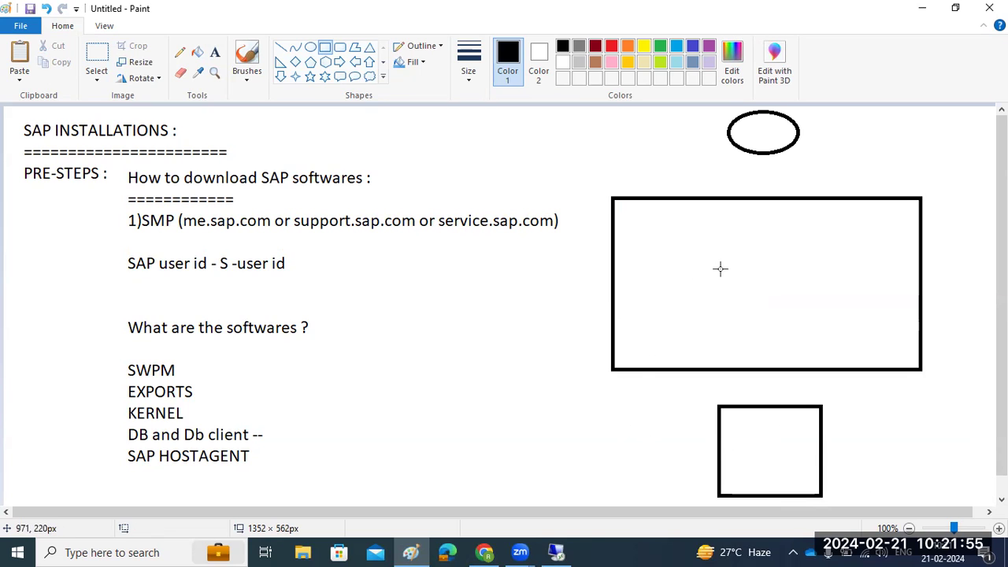
Draw line arrows from the ellipse down to the large rectangle and from the large rectangle down to the small one
click(280, 47)
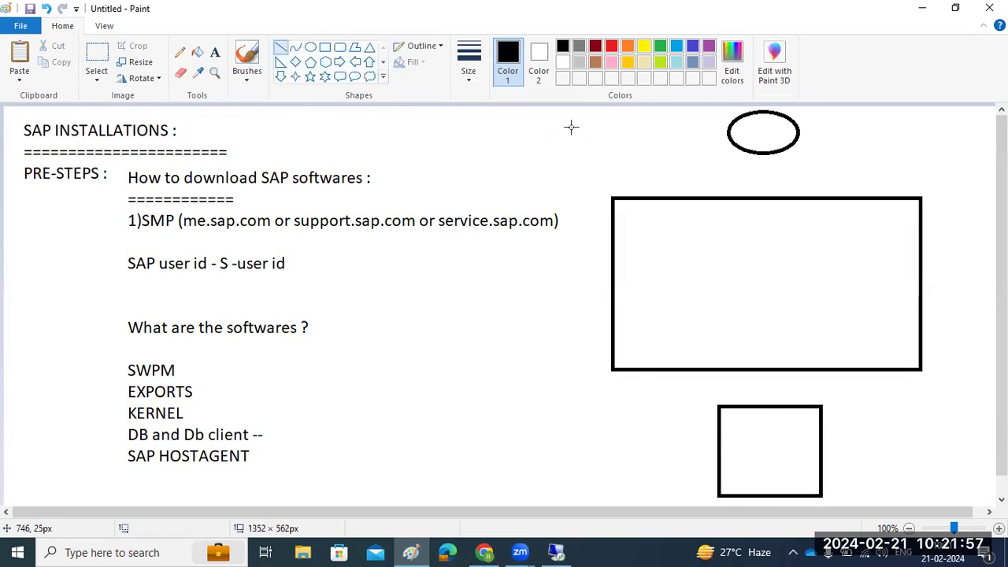
mouse_move(758, 151)
mouse_down()
mouse_move(776, 196)
mouse_move(754, 187)
mouse_up()
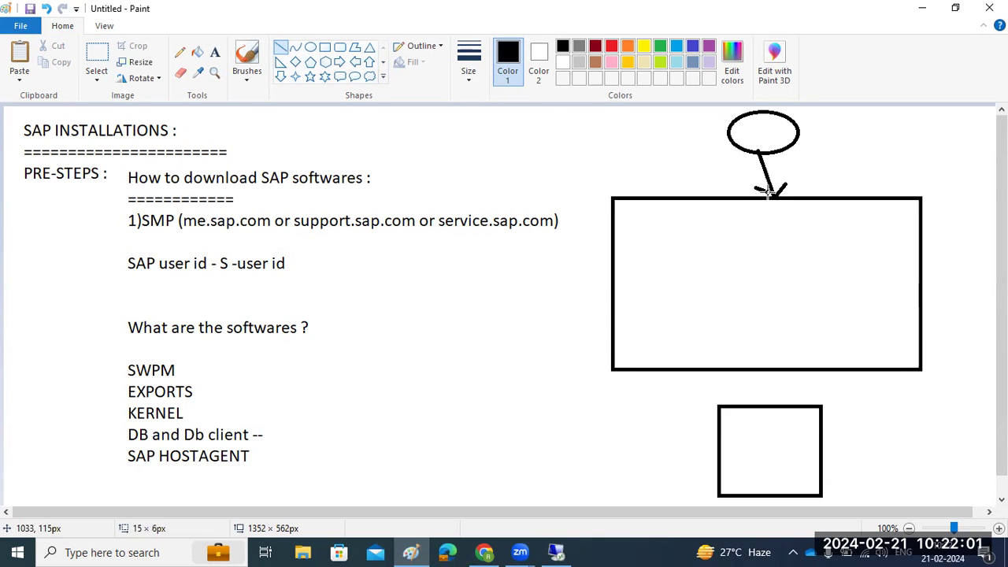
mouse_move(747, 368)
mouse_down()
mouse_move(766, 408)
mouse_move(741, 395)
mouse_move(762, 407)
mouse_up()
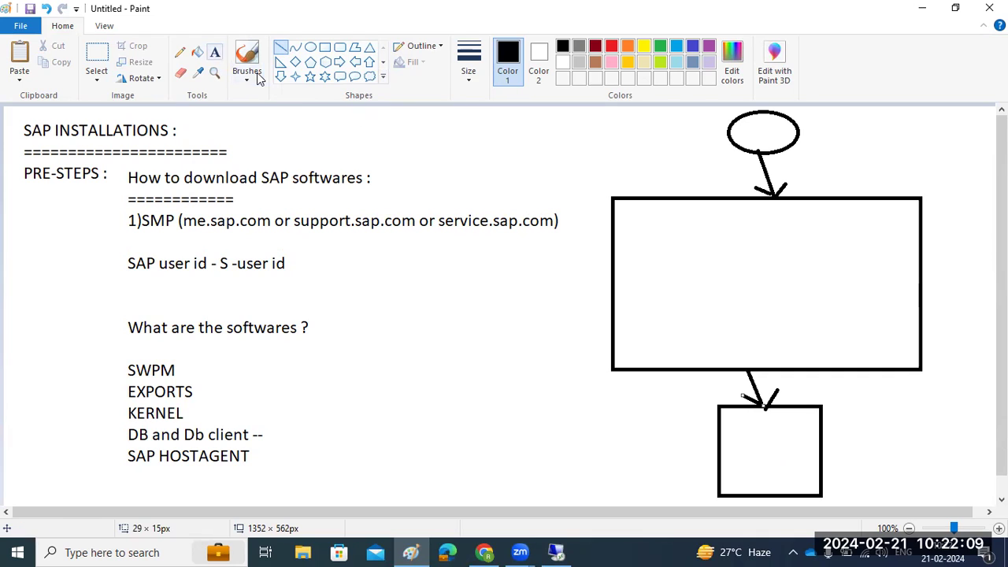
Label the small rectangle DB, the large rectangle SAP and the ellipse GUI
click(215, 52)
click(749, 448)
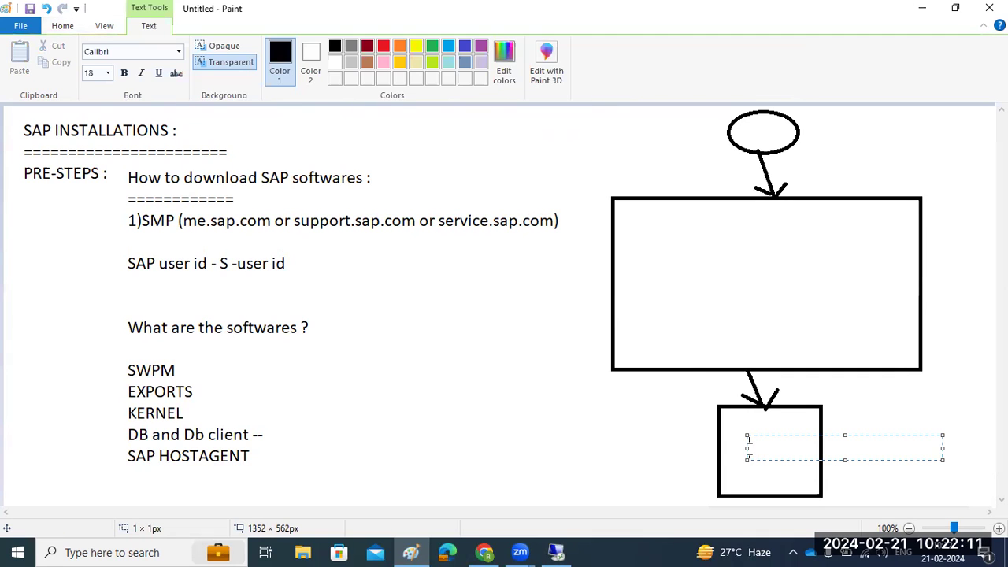
text(DB)
click(722, 281)
click(722, 281)
text(SAP)
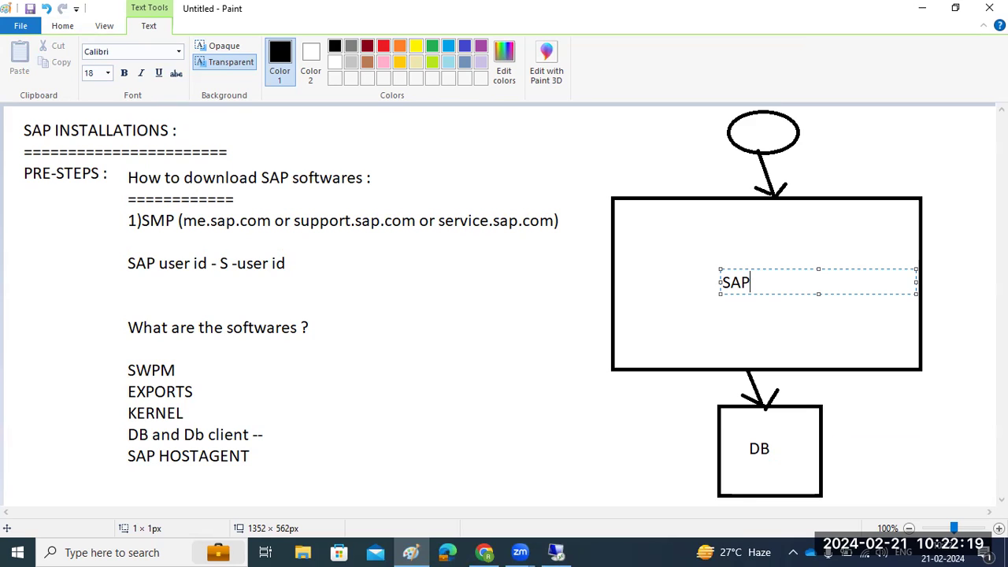
click(754, 135)
click(754, 136)
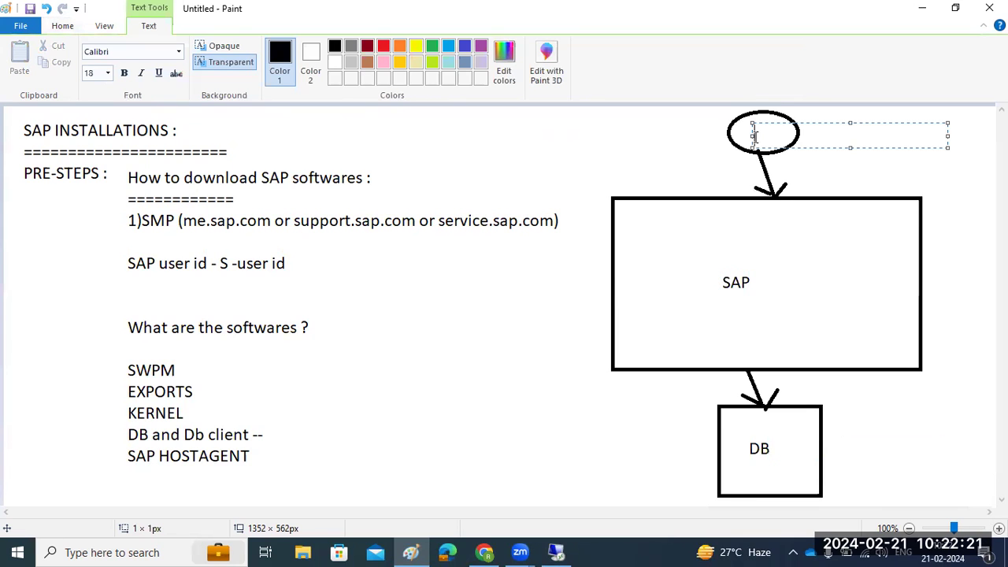
text(GUI)
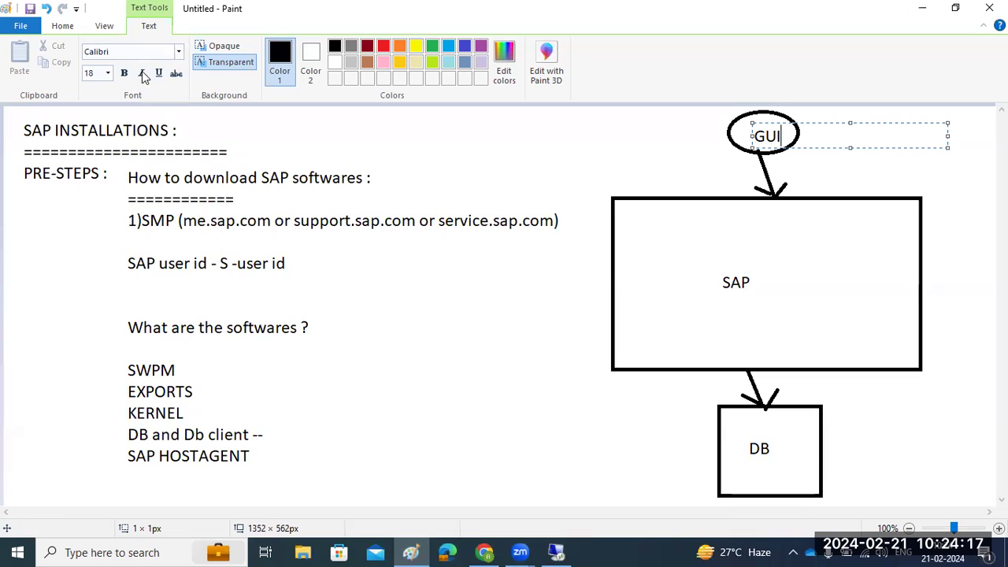
Mark the DB box's upper edge, the end of the Db client line and below the SAP label with small ellipses of about 9 × 23, 10 × 9 and 13 × 5 px
scroll(144, 76, up, 2)
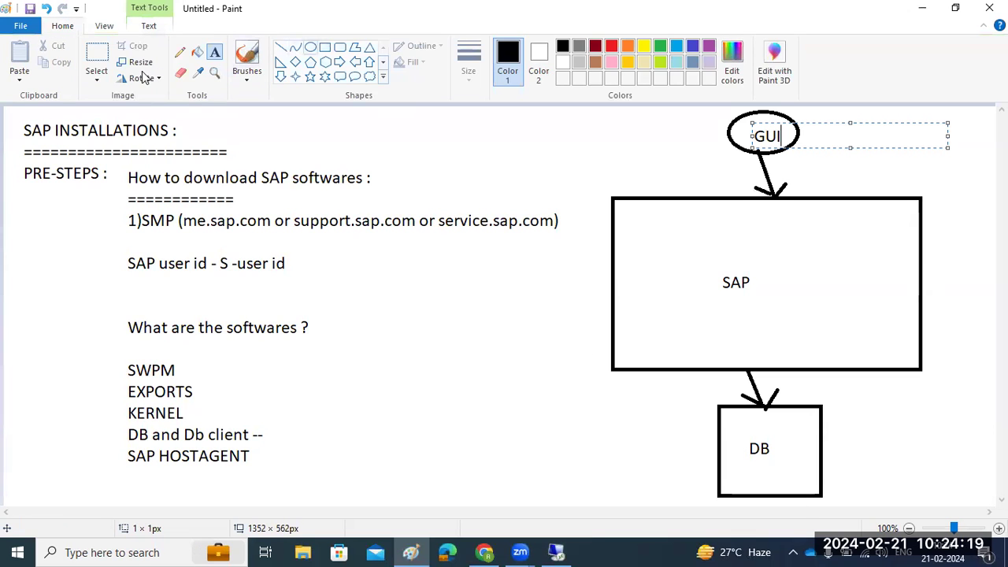
click(310, 47)
mouse_move(744, 407)
mouse_down()
mouse_move(762, 415)
mouse_move(751, 424)
mouse_up()
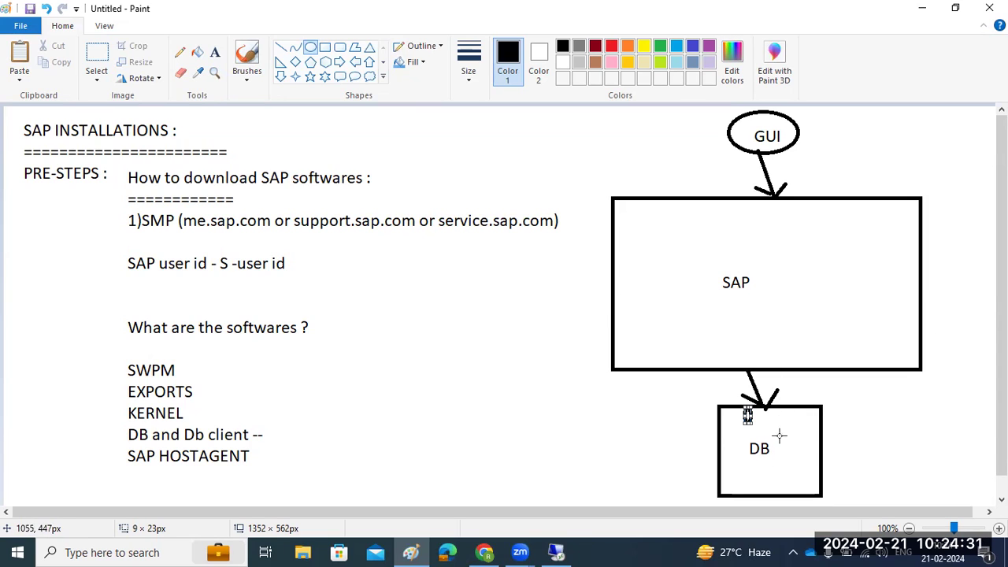
drag(261, 430, 253, 435)
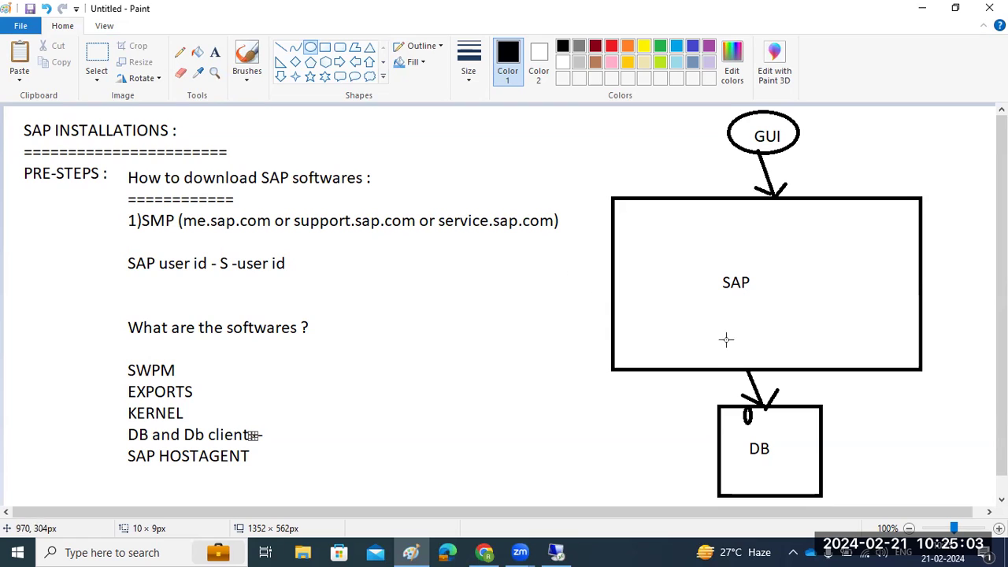
drag(733, 297, 743, 301)
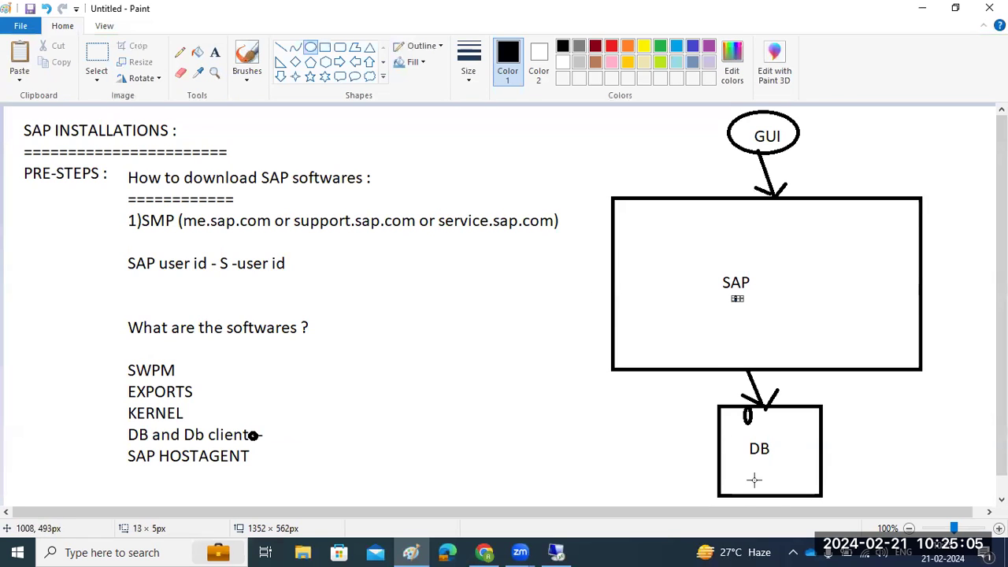
Draw a line from the Db client mark to the DB box's mark, plus short dashes after SAP HOSTAGENT, KERNEL and EXPORTS
click(281, 46)
drag(258, 436, 747, 416)
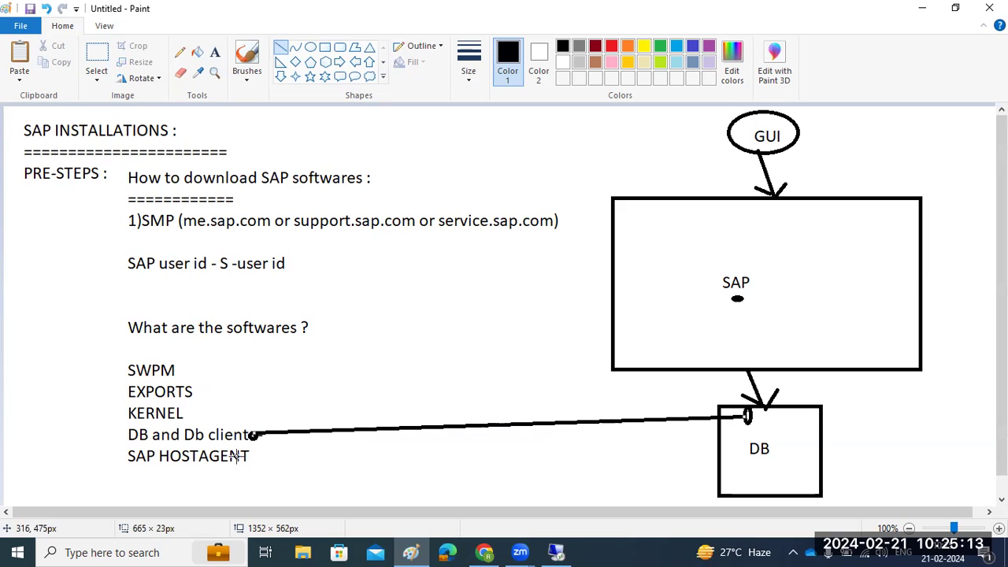
drag(248, 455, 273, 456)
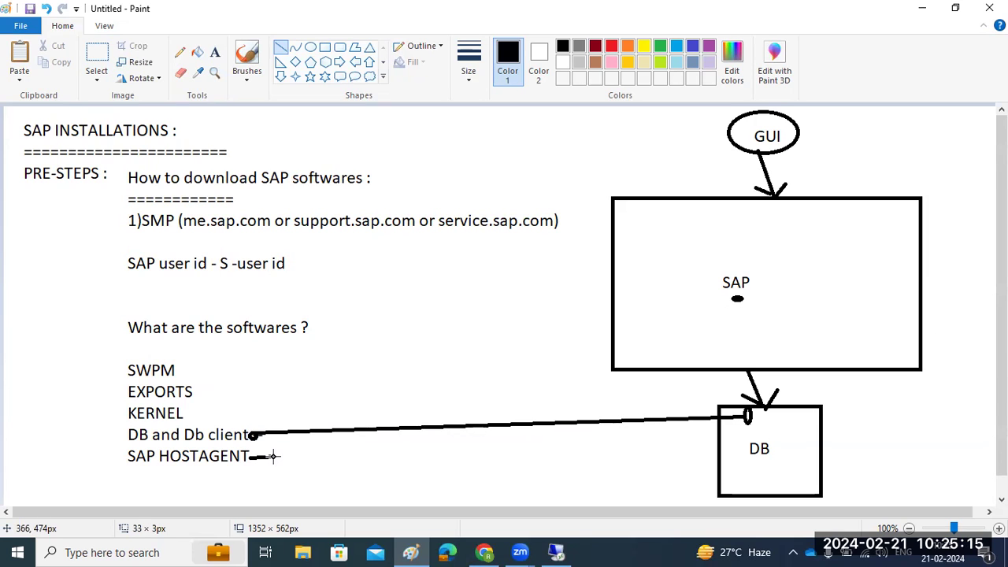
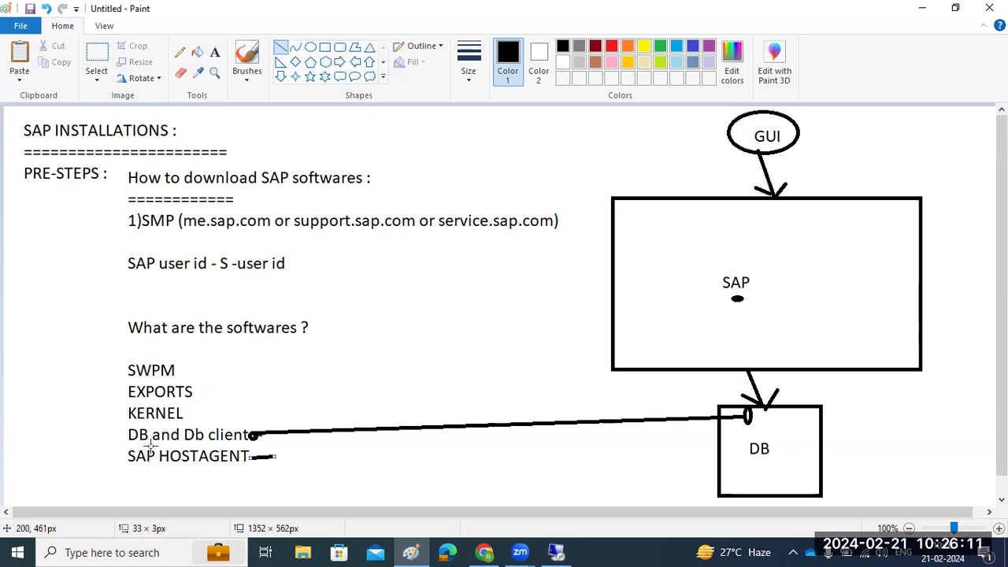
drag(191, 412, 216, 407)
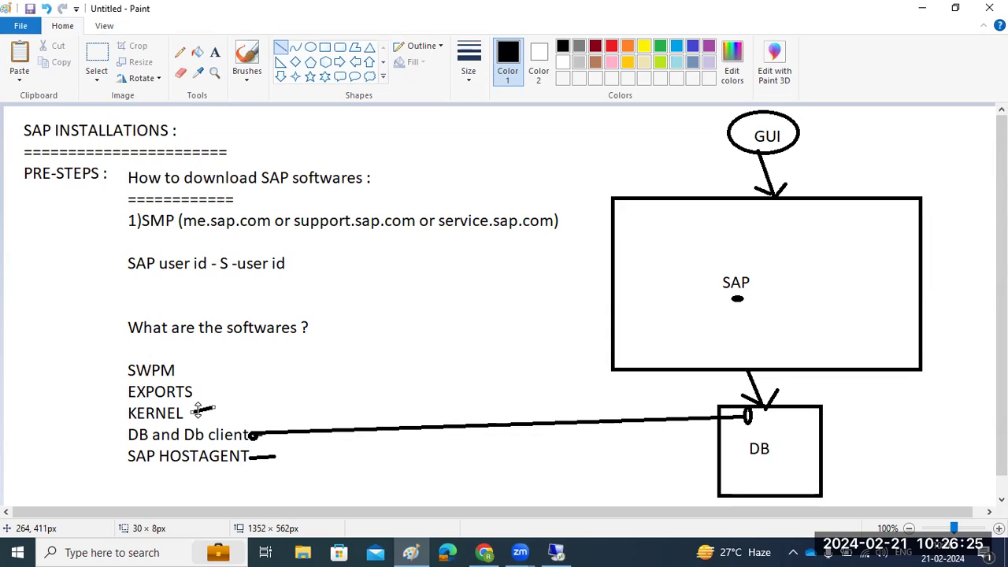
drag(199, 387, 224, 379)
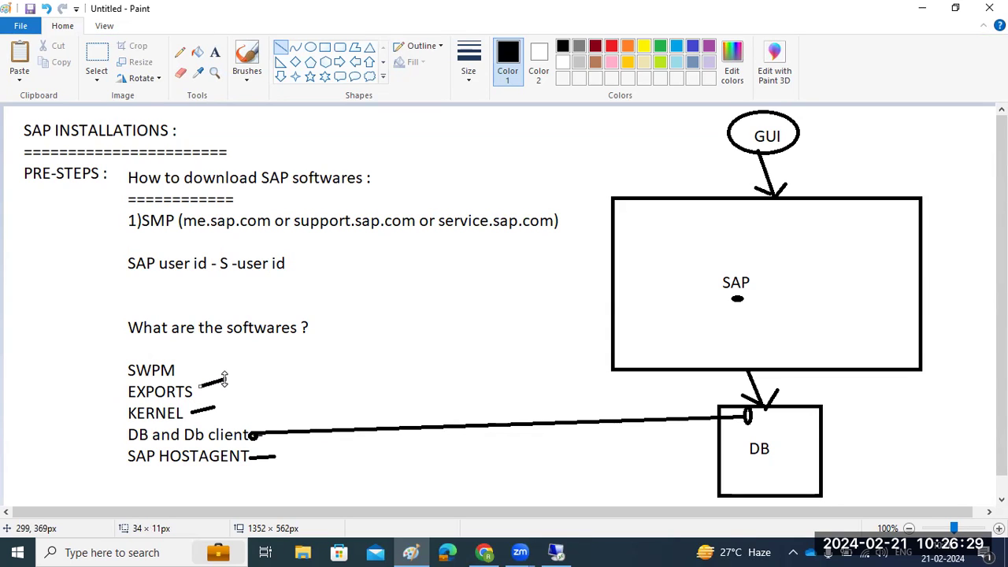
Add a text note reading "ECC exports,NW,S4HANA,FIORI,NW" beside the EXPORTS dash
click(215, 52)
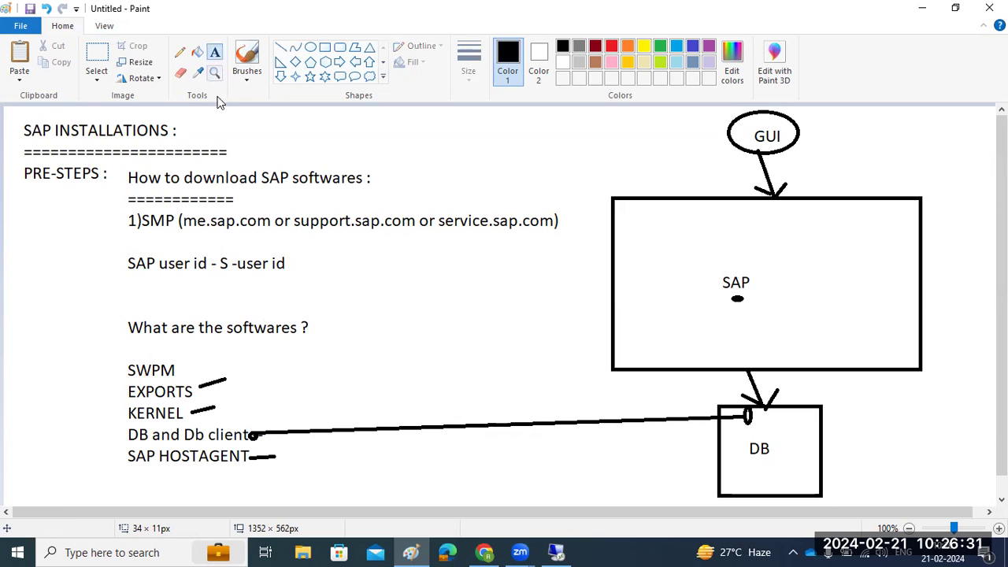
click(235, 383)
text(ECC exports,NW)
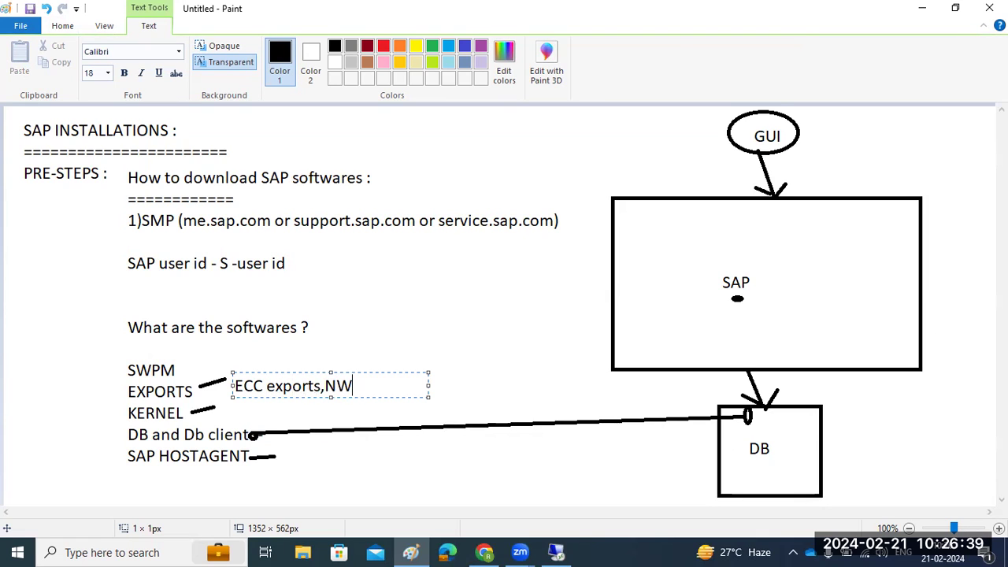
text(,S4HANA)
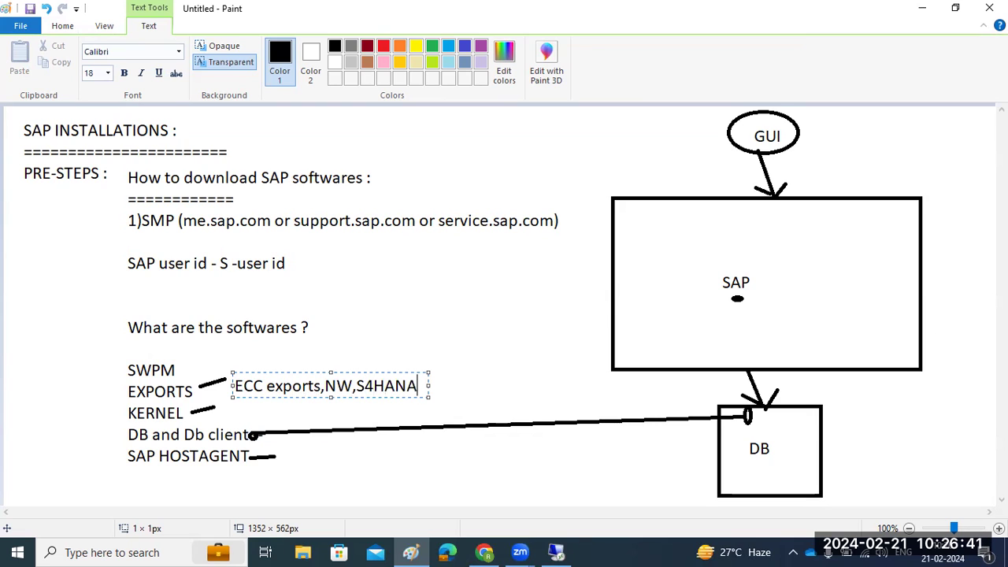
text(,FIORI,NW)
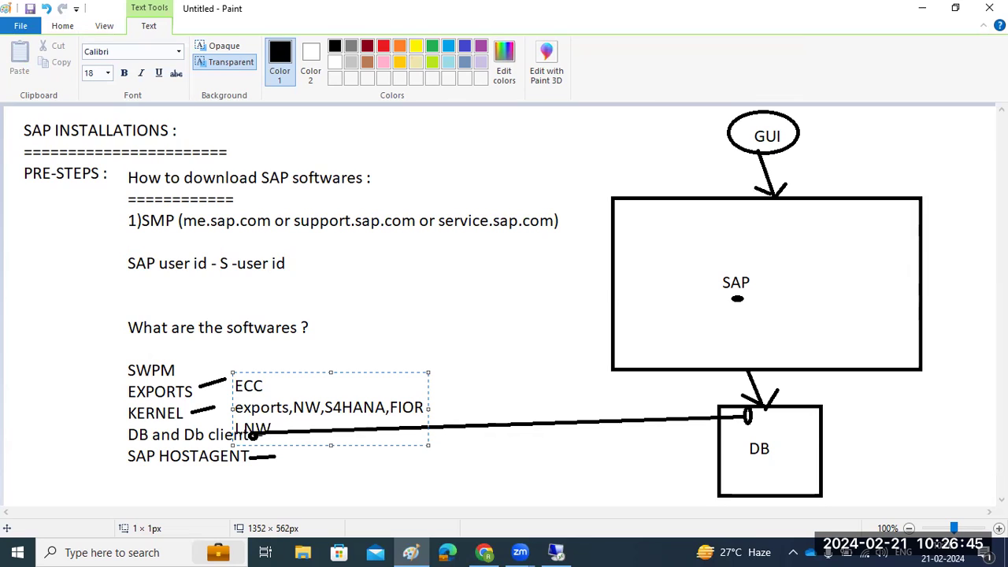
Shorten the note beside the EXPORTS dash to "ECC exports,"
key(BackSpace)
key(BackSpace)
key(BackSpace)
key(BackSpace)
key(BackSpace)
key(BackSpace)
key(BackSpace)
key(BackSpace)
key(BackSpace)
key(BackSpace)
key(BackSpace)
key(BackSpace)
key(BackSpace)
key(BackSpace)
key(BackSpace)
key(BackSpace)
key(BackSpace)
key(BackSpace)
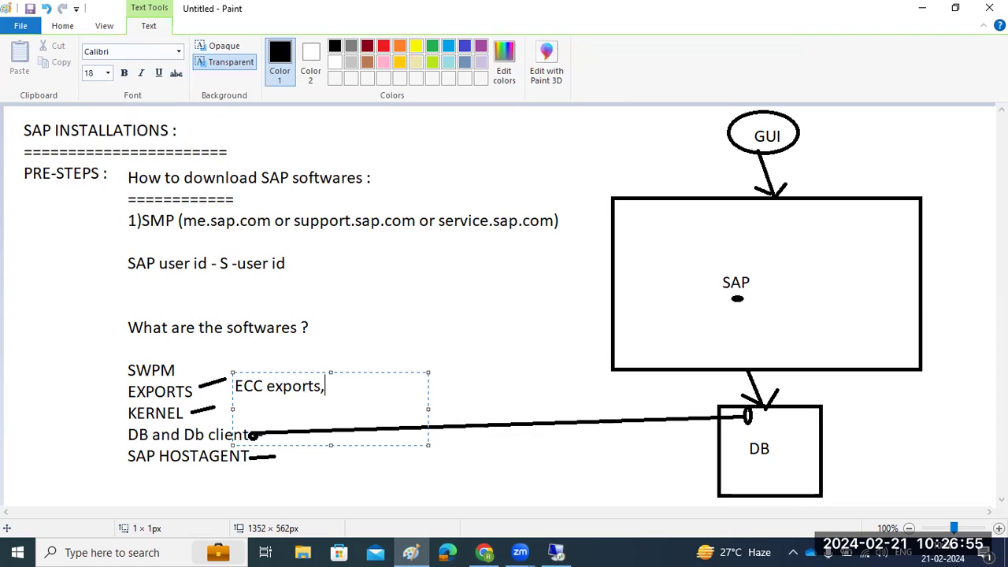
Add a text note reading "-----installation tool -" beside SWPM
click(186, 360)
click(191, 356)
text(-----)
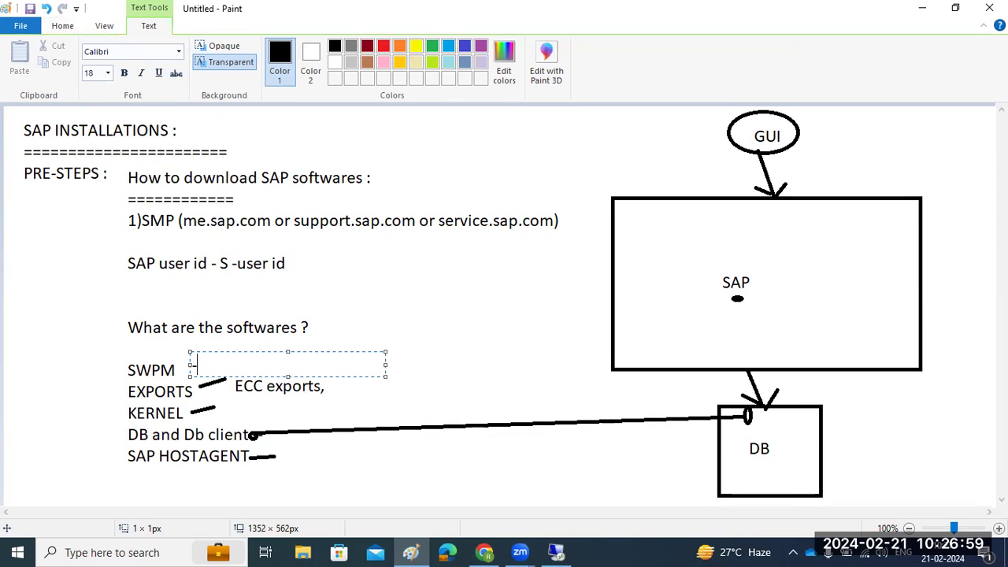
text(ins)
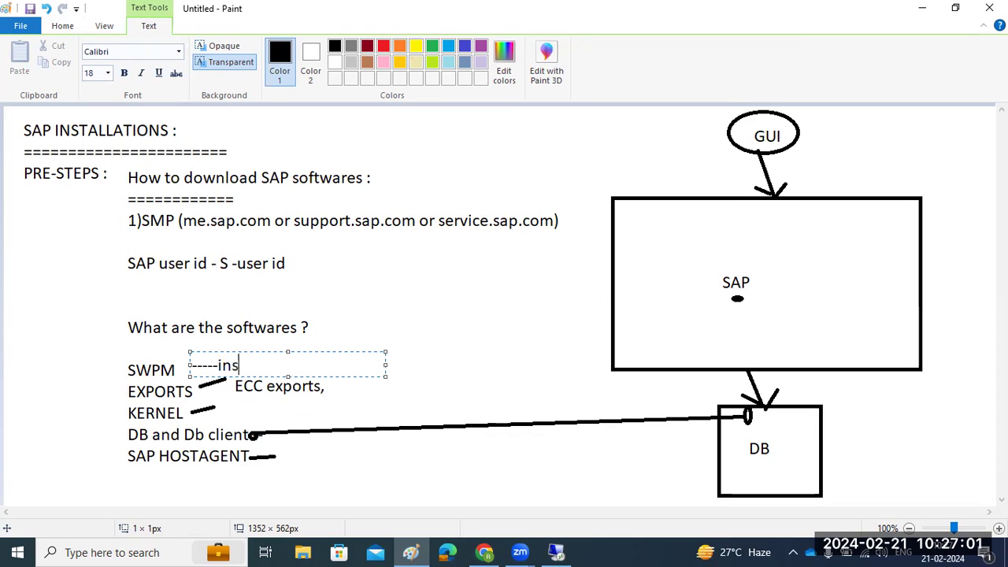
text(tallation )
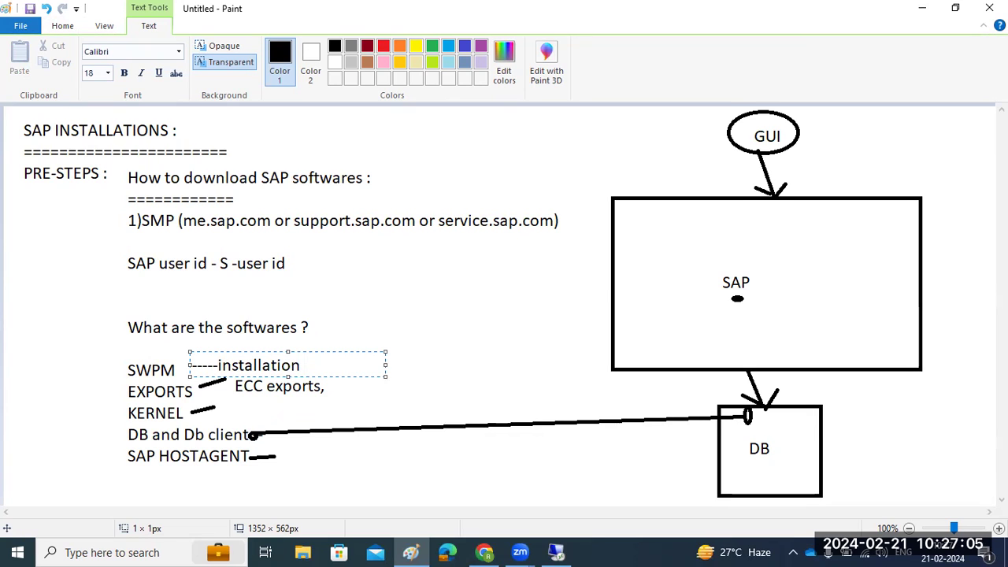
text(tool -)
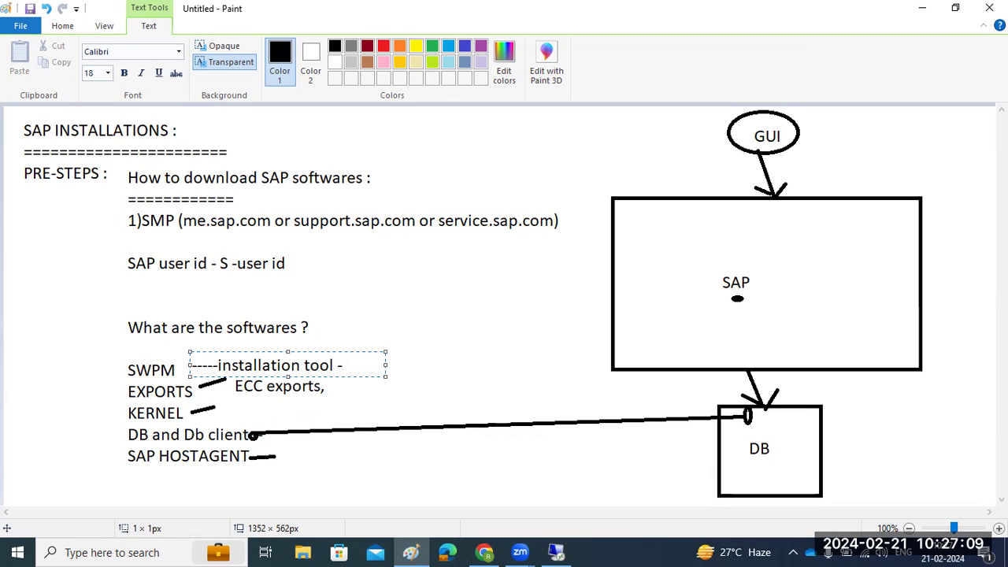
click(134, 398)
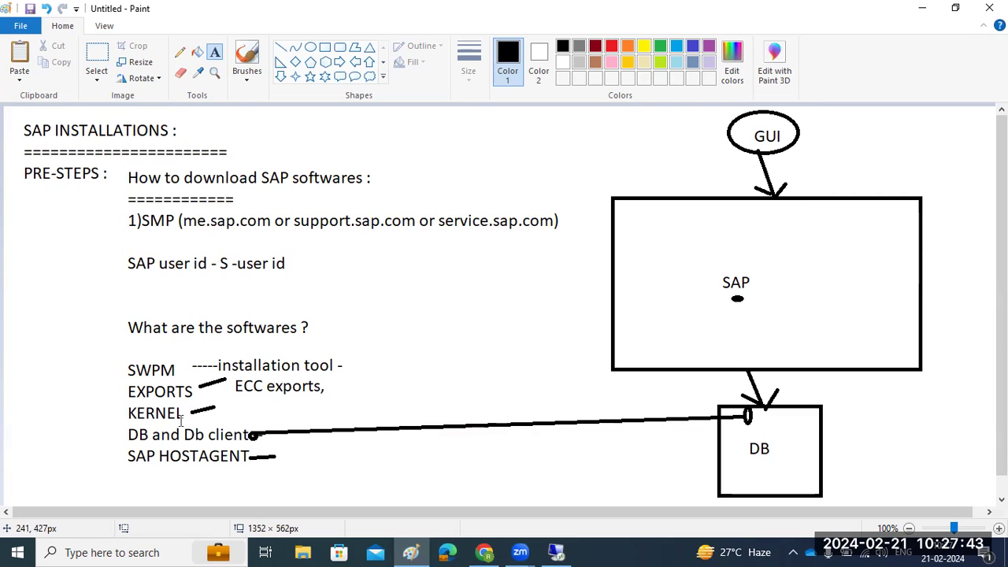
Switch to the remote desktop's Chrome browser, bring up the SAP Support Portal home page and highlight support.sap in its address
click(556, 552)
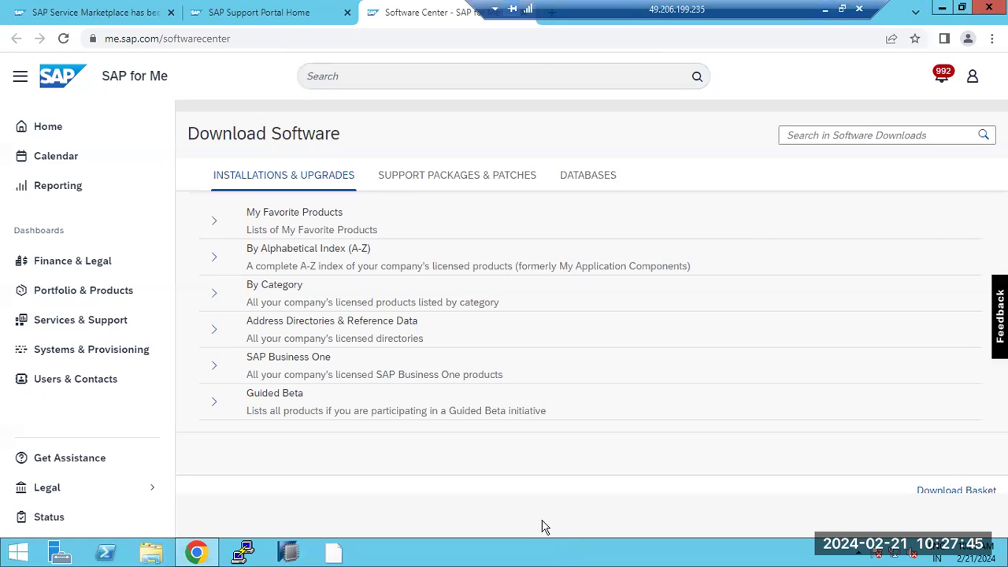
click(251, 13)
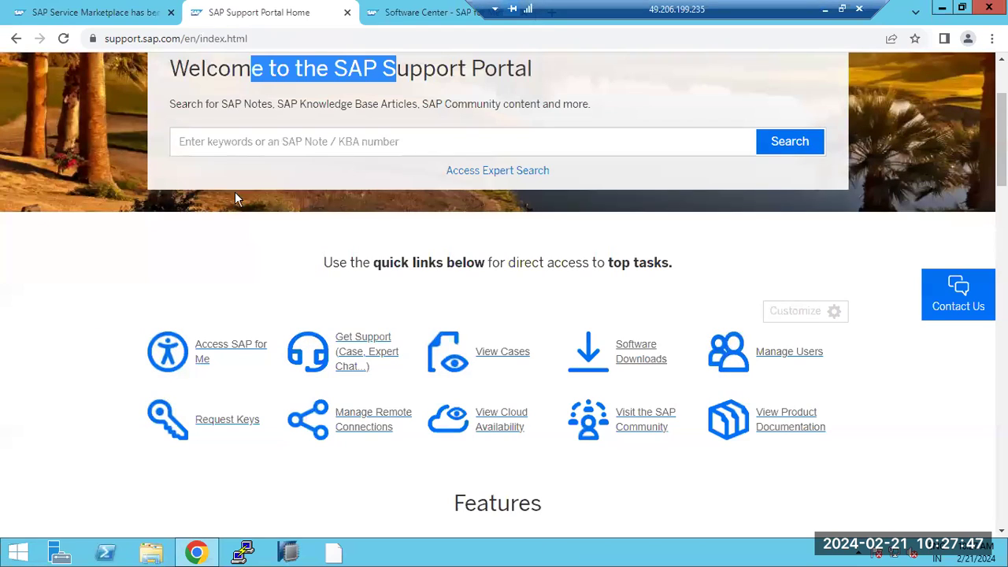
drag(158, 39, 105, 38)
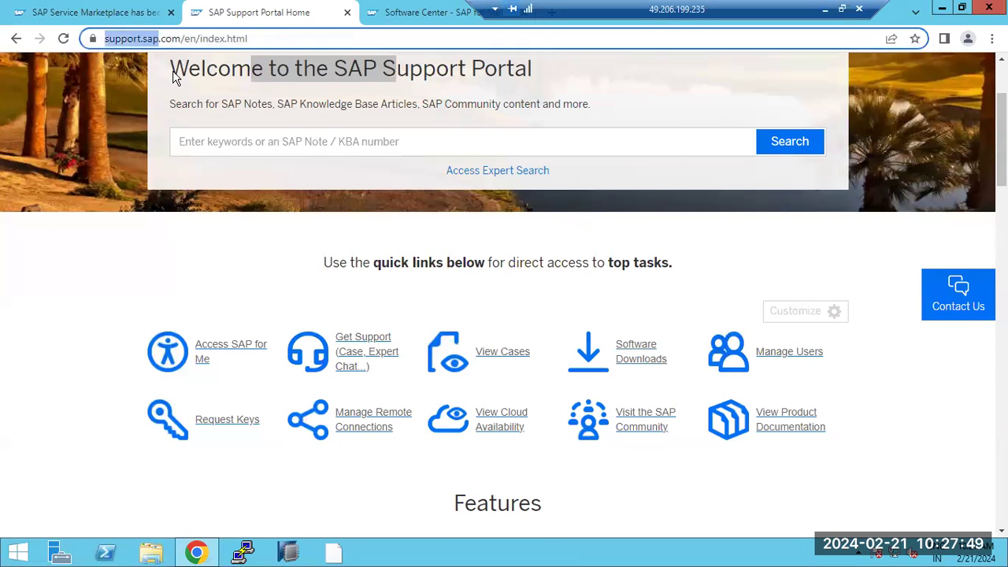
click(194, 253)
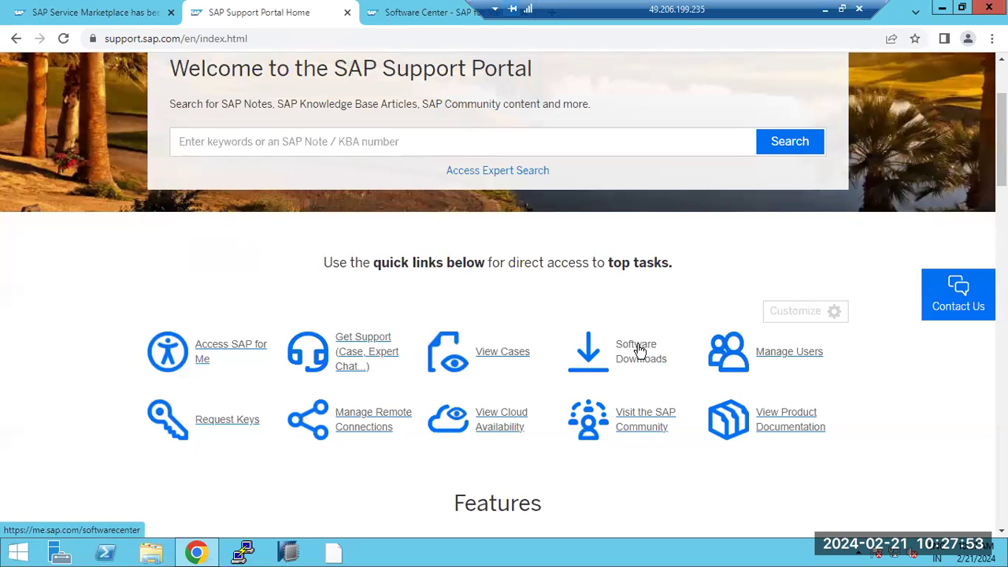
Bring up the SAP Software Center page and expand By Alphabetical Index (A-Z) under Installations & Upgrades, highlighting its heading
click(400, 12)
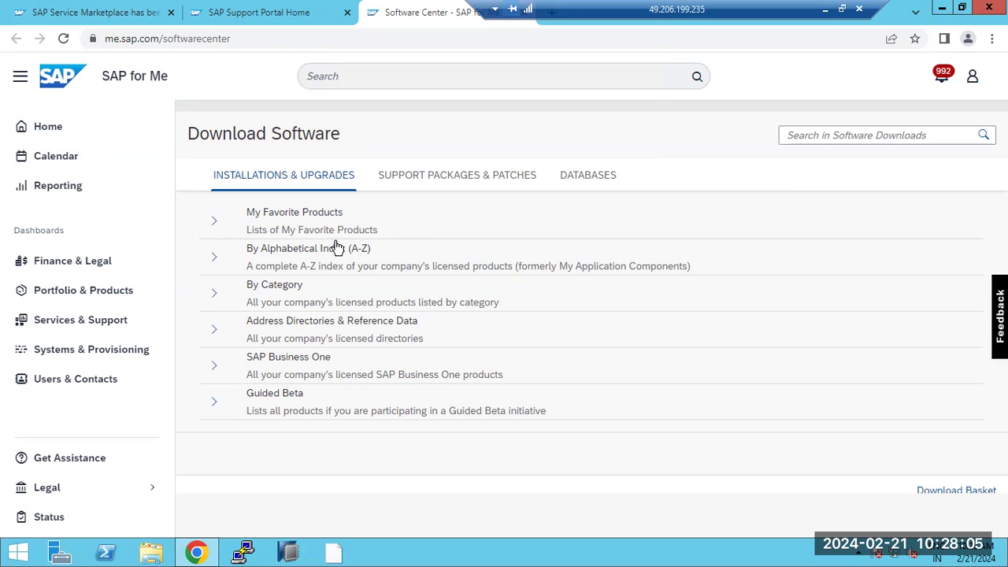
click(218, 258)
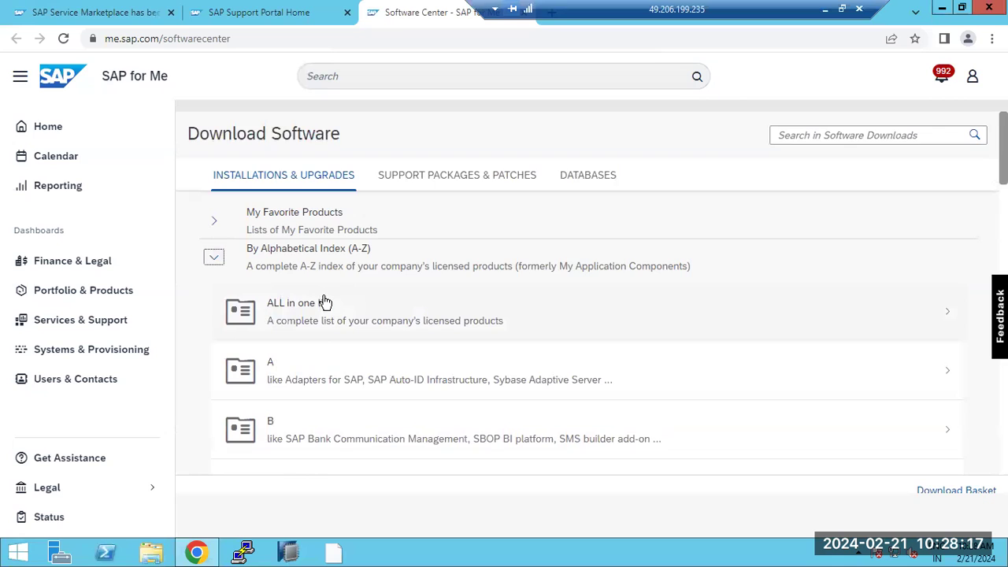
scroll(321, 325, down, 3)
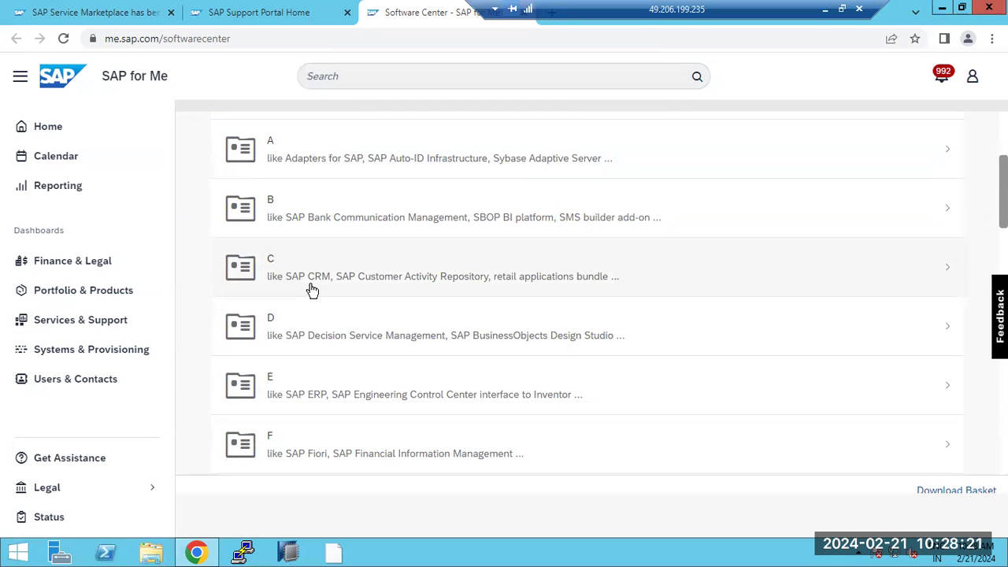
scroll(312, 288, up, 3)
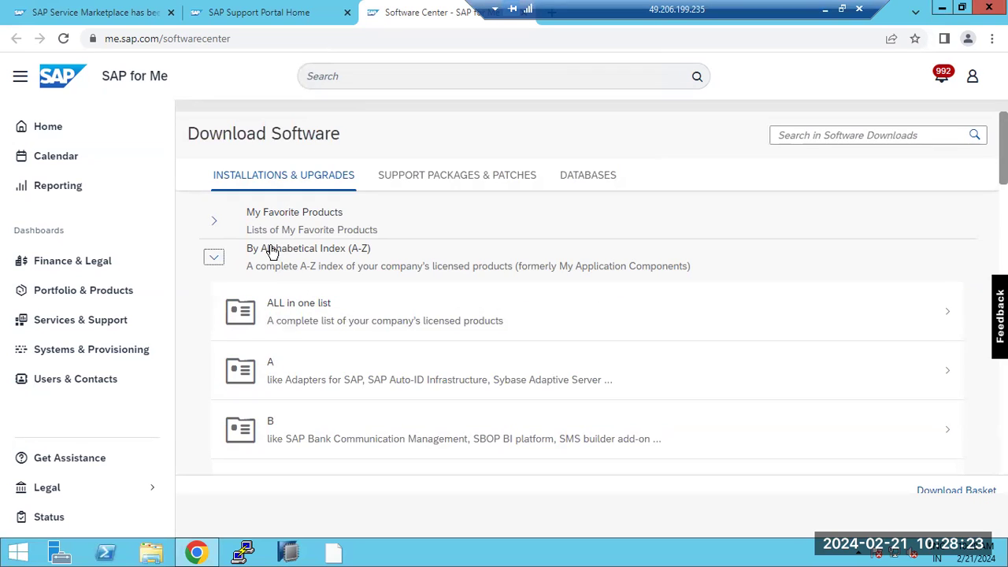
drag(248, 248, 378, 266)
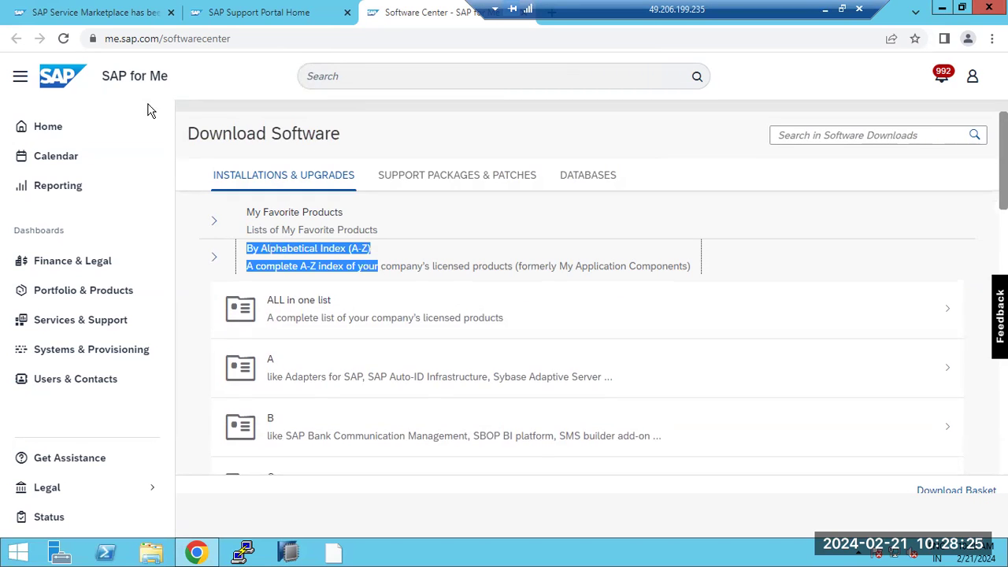
click(214, 256)
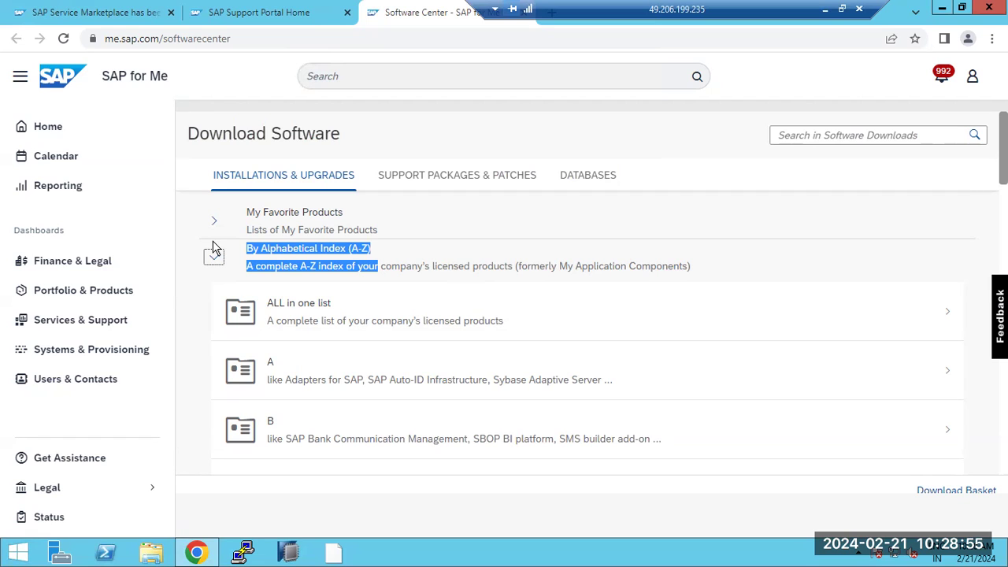
Examine the alphabetical product index for the letter groups holding SAP ERP, Fiori, HANA, NetWeaver and S/4HANA
drag(245, 243, 360, 265)
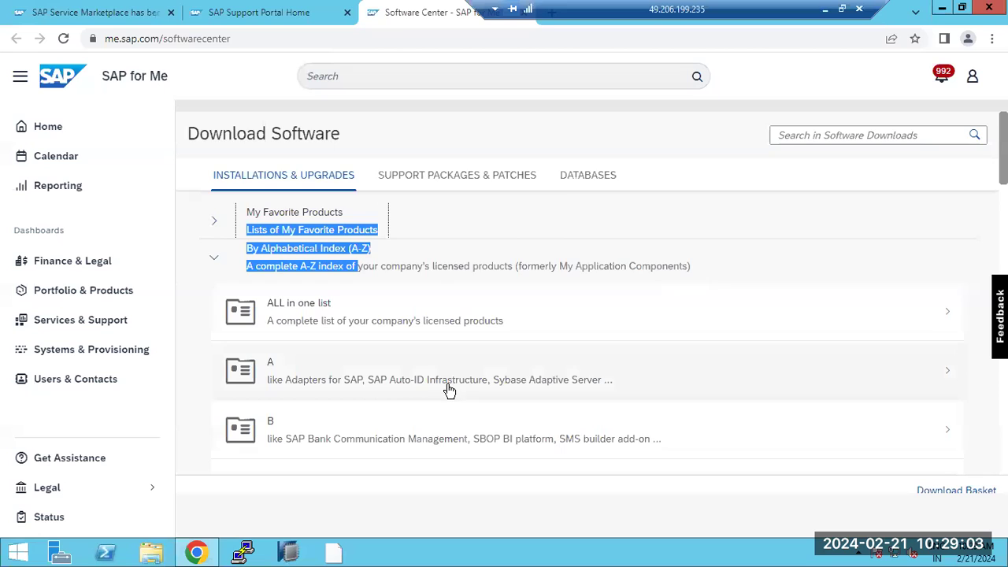
scroll(448, 389, down, 2)
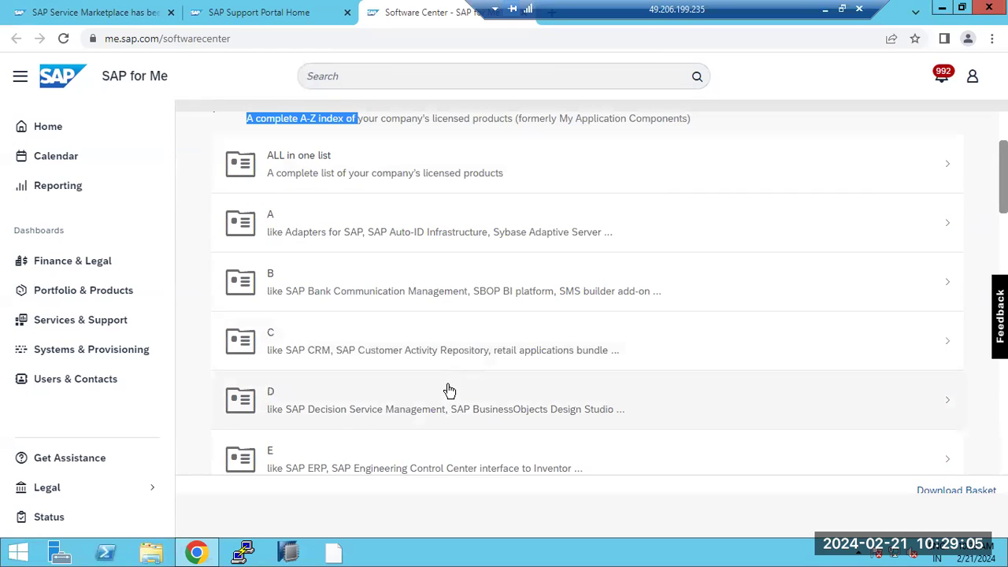
scroll(448, 390, down, 2)
scroll(448, 390, up, 2)
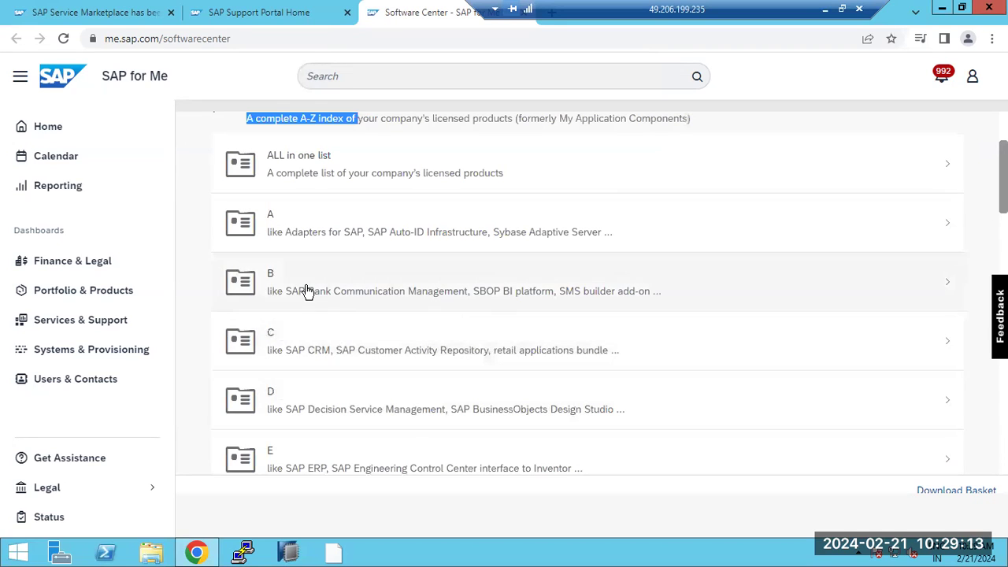
scroll(321, 398, down, 1)
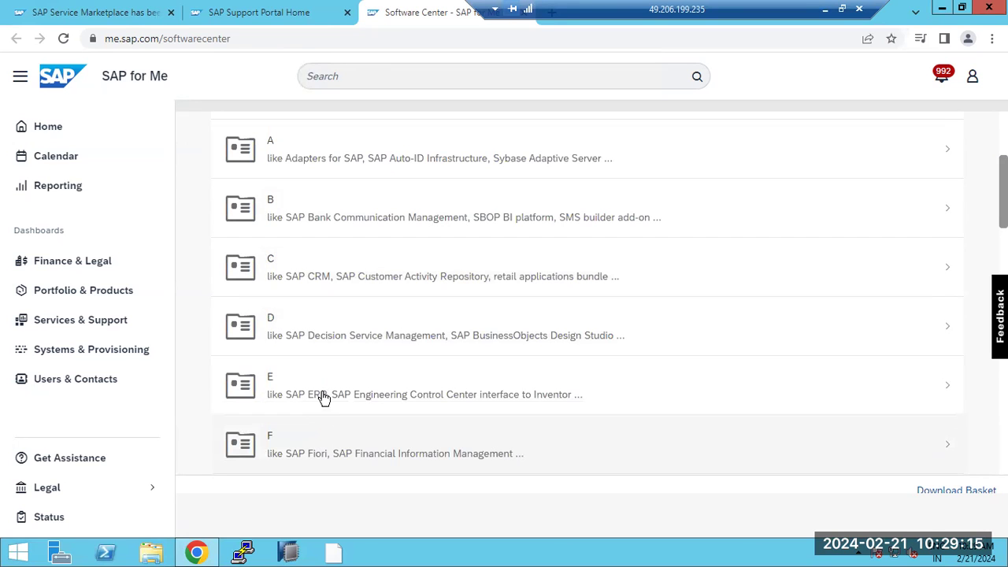
scroll(326, 455, down, 1)
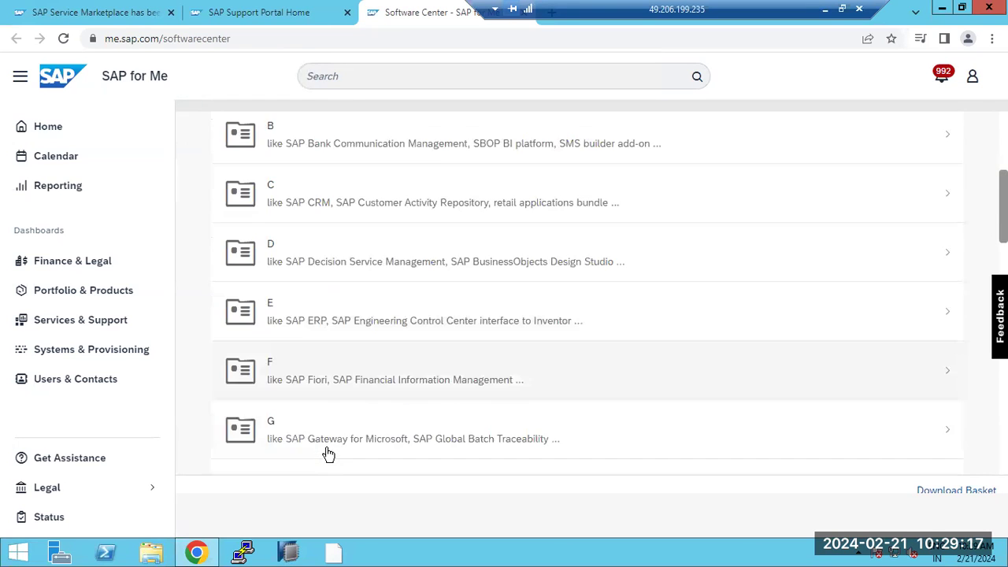
scroll(327, 433, down, 3)
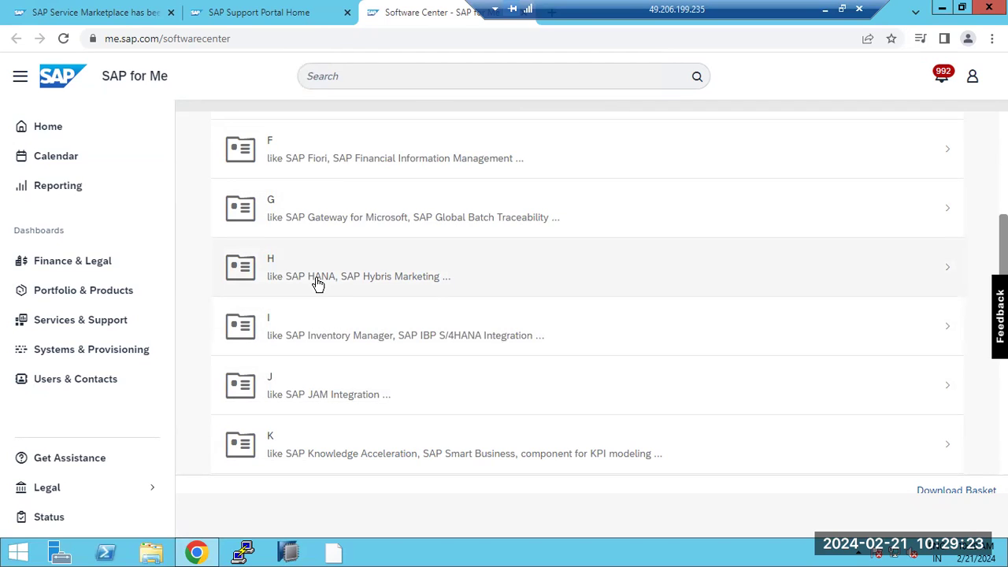
scroll(342, 469, down, 3)
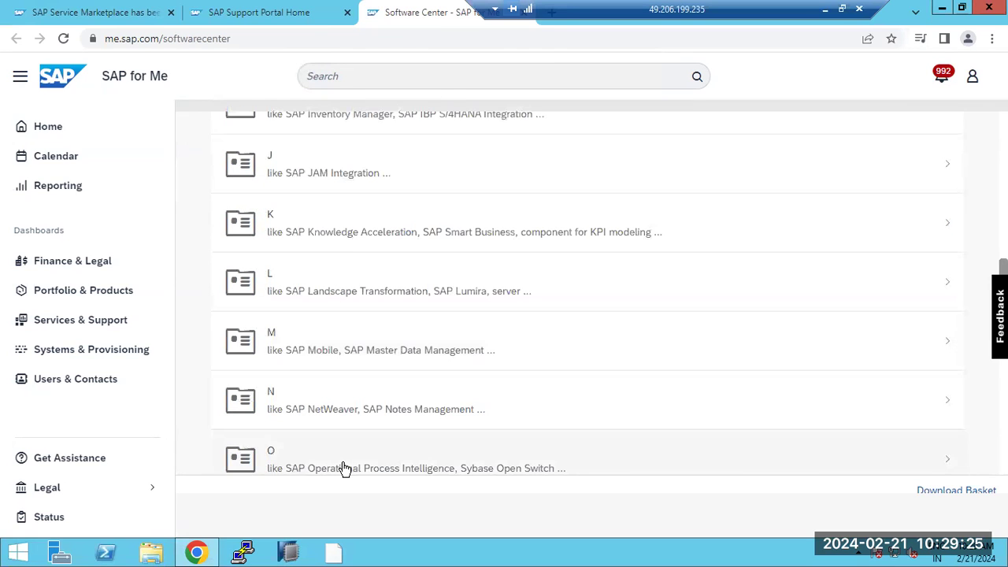
scroll(344, 468, down, 4)
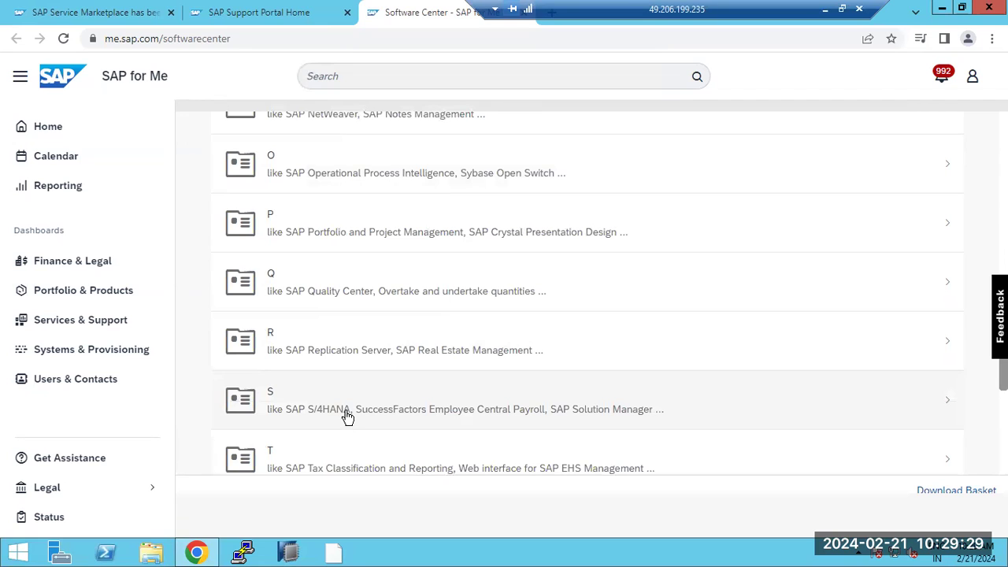
scroll(344, 409, up, 4)
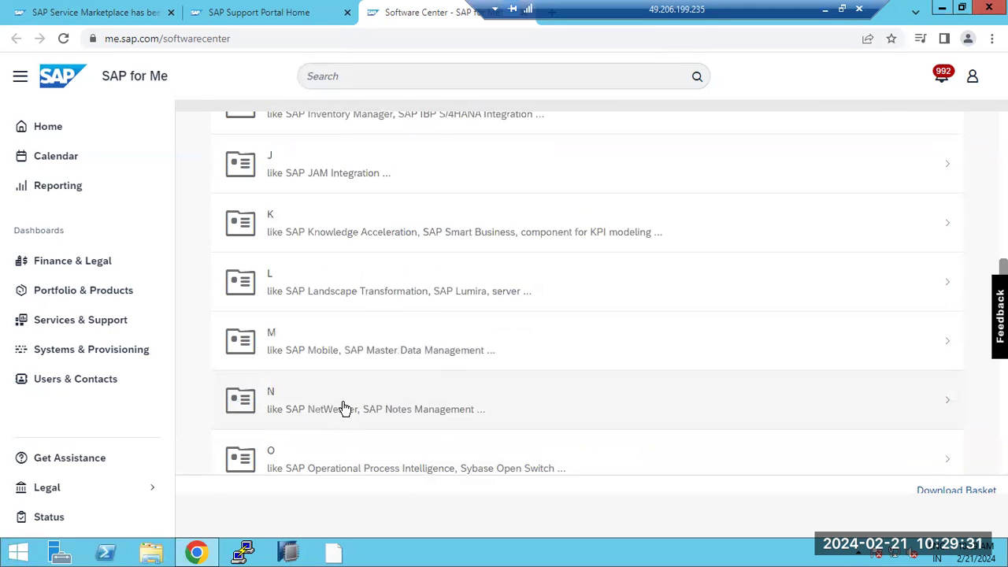
scroll(344, 409, up, 4)
scroll(291, 313, up, 4)
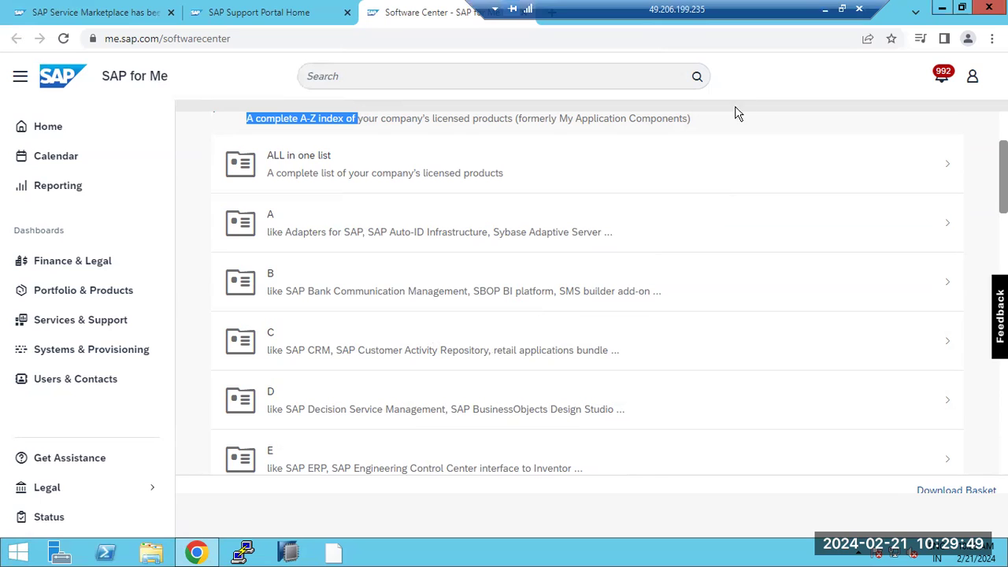
In the Software Center's letter E group, open SAP ERP, list its enhancement packages and highlight EHP8 FOR SAP ERP 6.0
key(alt+Tab)
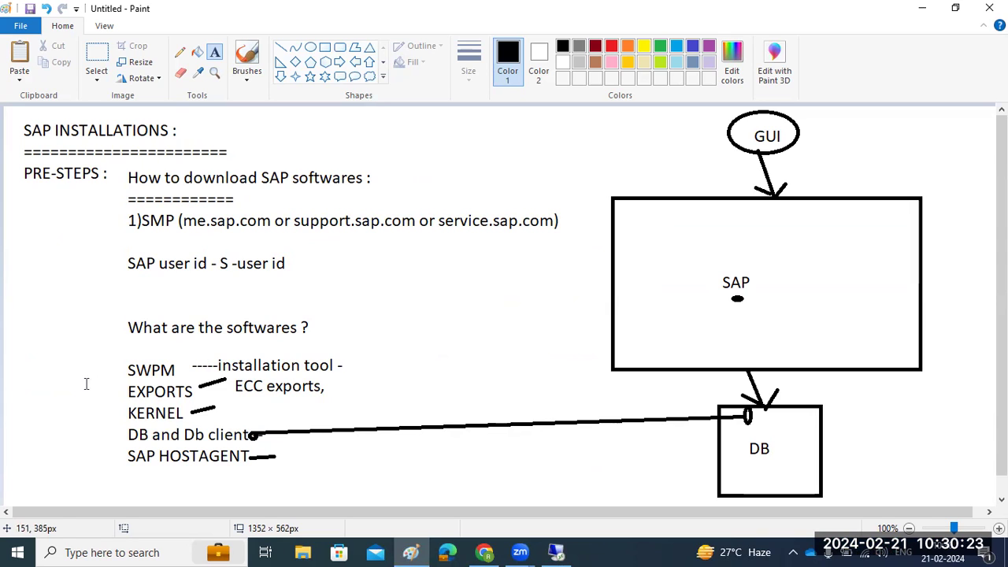
click(553, 545)
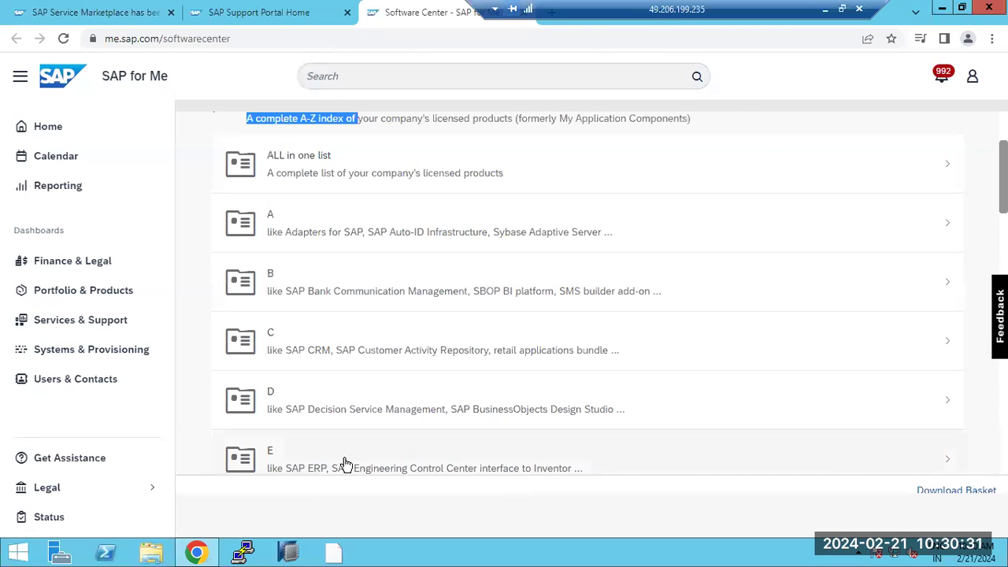
click(344, 463)
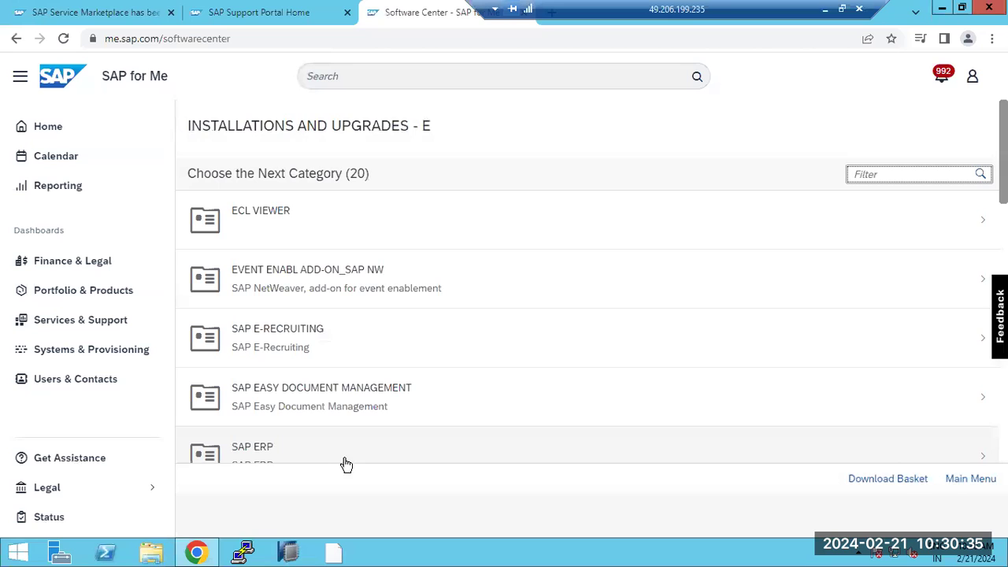
scroll(307, 429, down, 1)
click(284, 396)
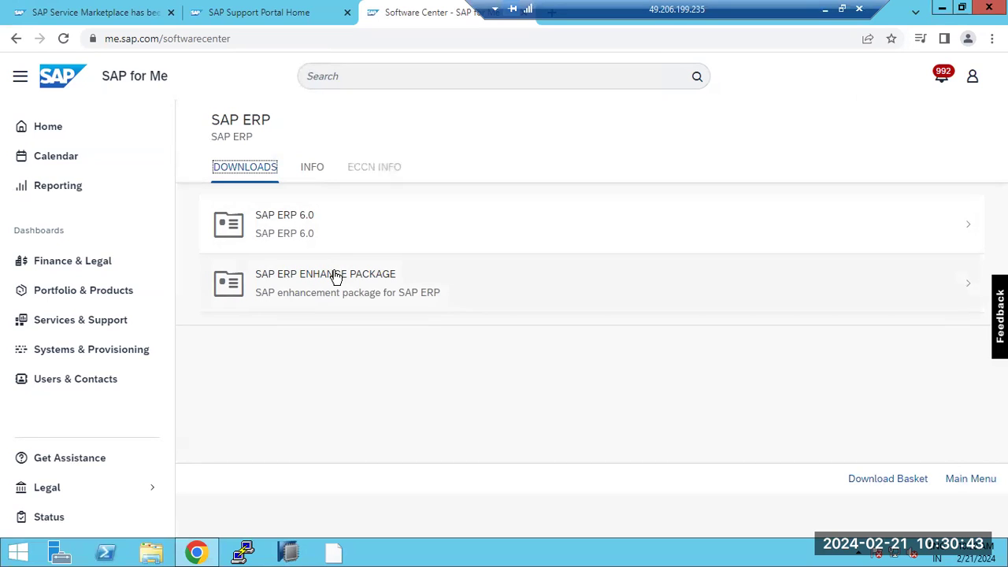
click(335, 276)
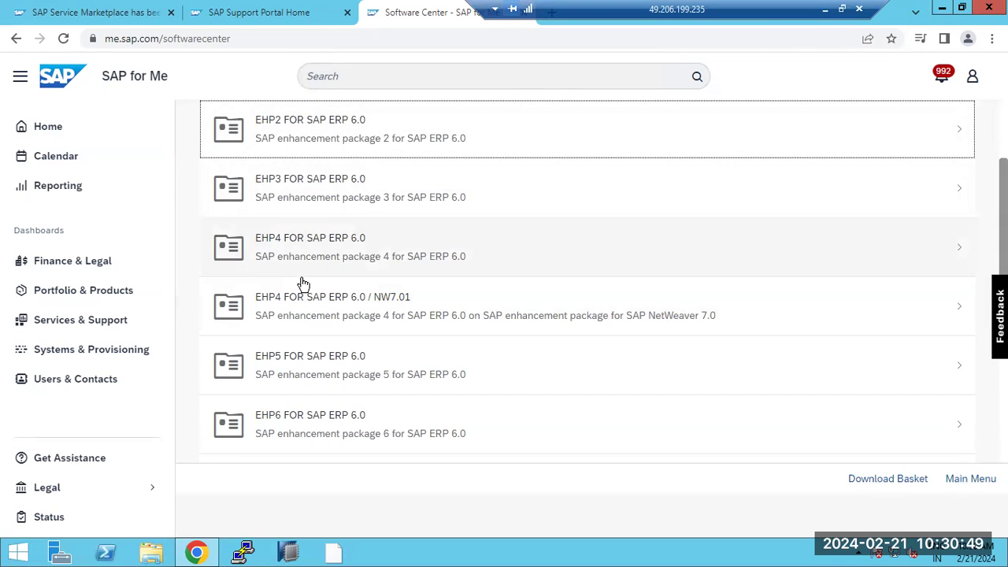
scroll(300, 288, down, 3)
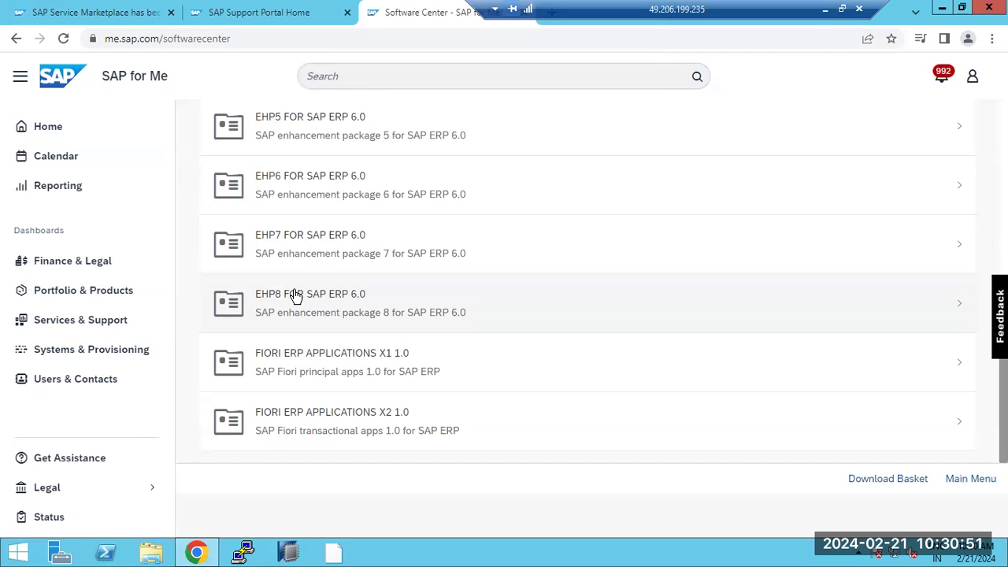
drag(256, 294, 367, 296)
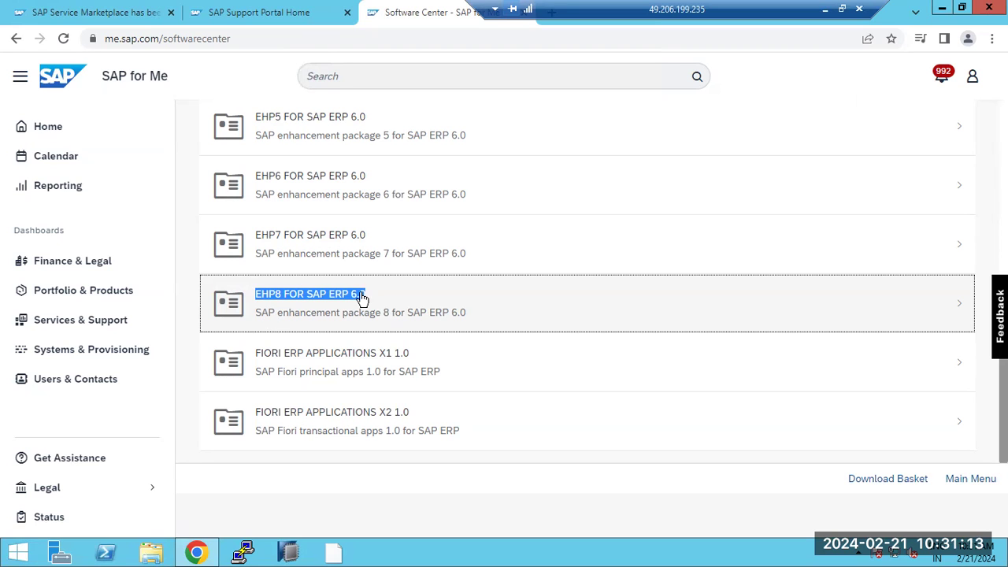
Switch to Paint, add a text note listing EHP1, EHP2, EHP3, --, --, EHP8-latest--->S4HANA on HANA DB, and highlight the lines above EHP8
key(alt+Tab)
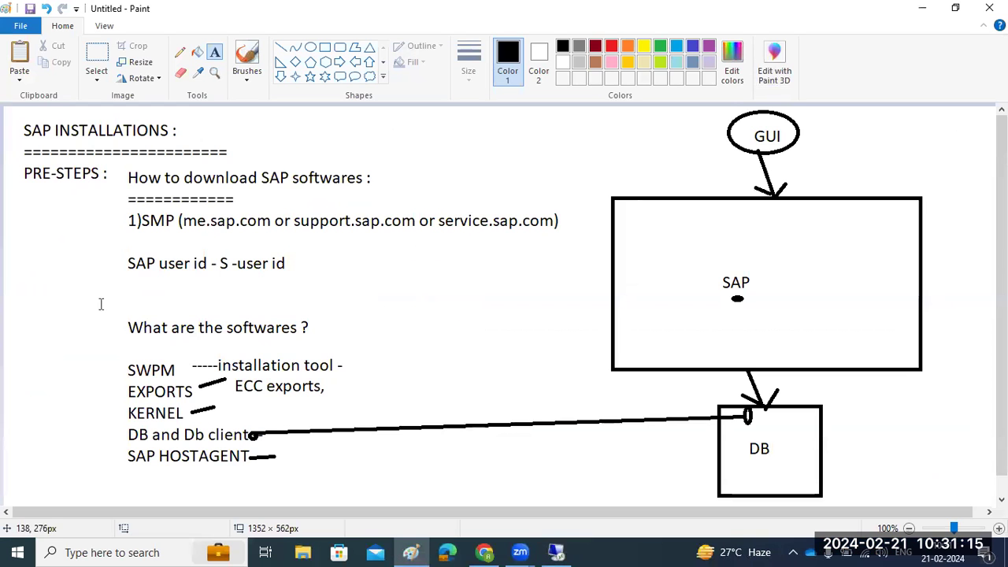
drag(374, 253, 507, 407)
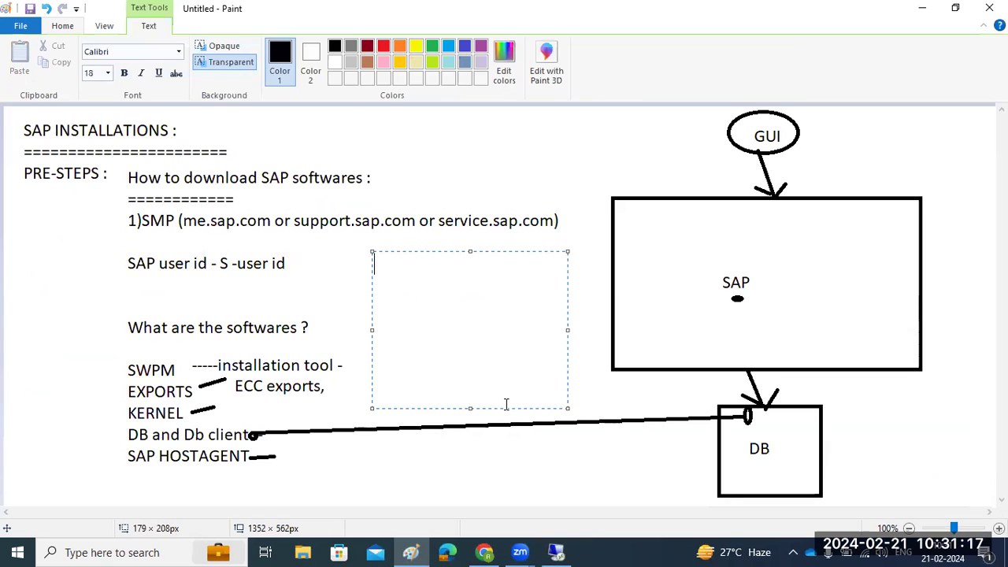
text(EHP1)
key(Return)
text(EHP2)
key(Return)
text(EHP3 --)
key(Return)
text(-- )
text(EHP8)
text(-latest)
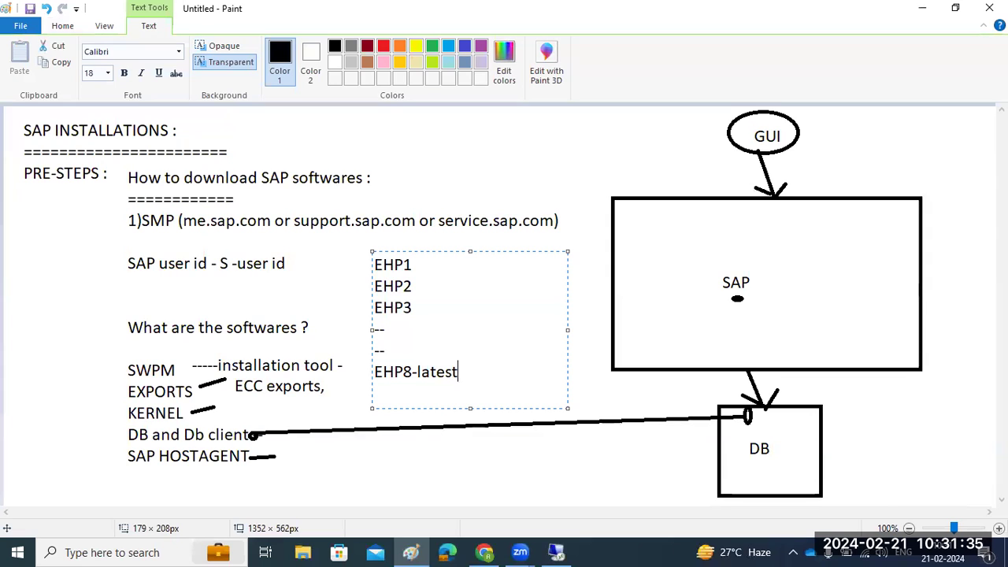
text(--->S4HANA o)
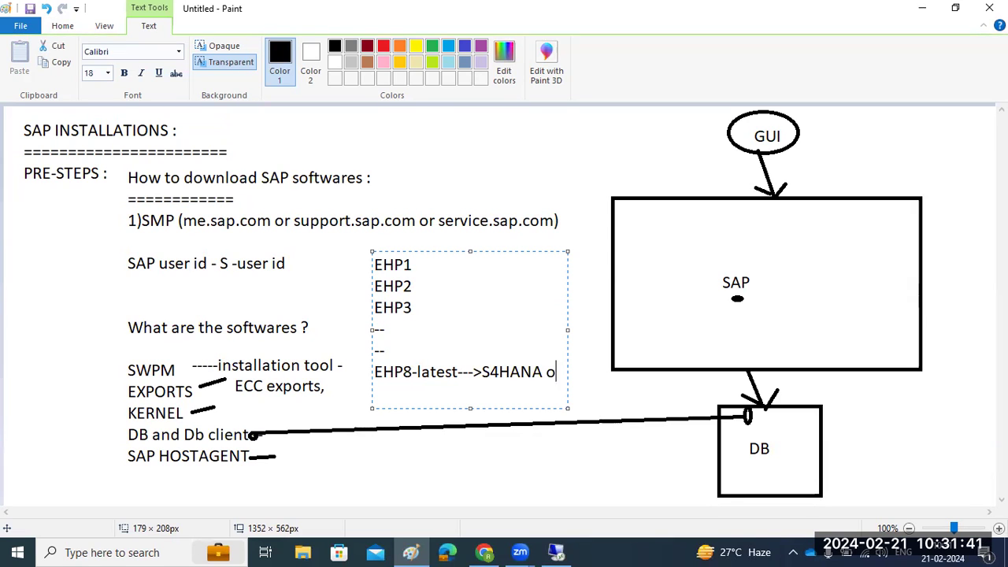
text(n HANA DB)
mouse_move(396, 346)
mouse_down()
mouse_move(378, 328)
mouse_move(368, 265)
mouse_up()
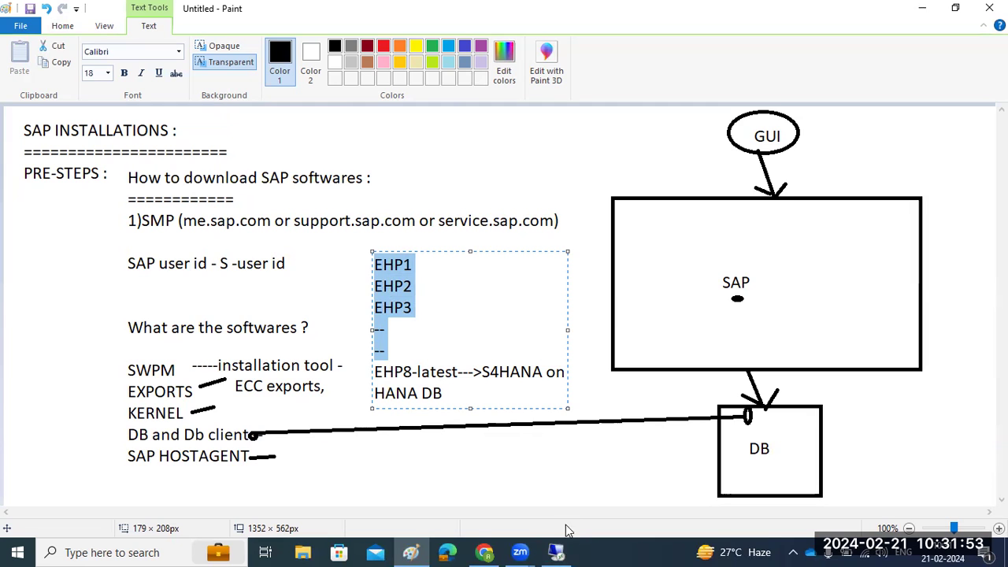
Switch back to the remote desktop's Software Center and open the Installation and Upgrade downloads of EHP8 FOR SAP ERP 6.0
click(557, 552)
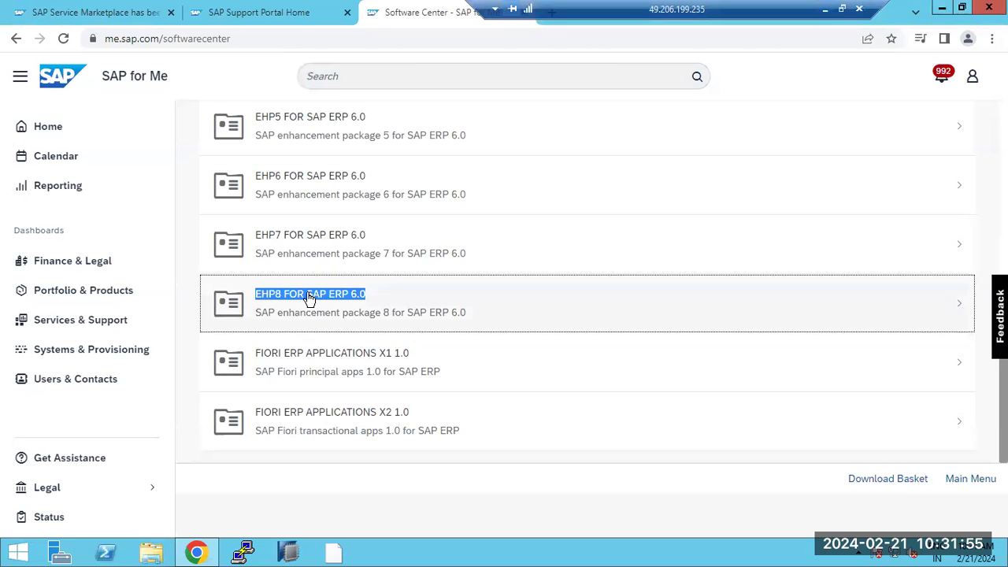
click(308, 299)
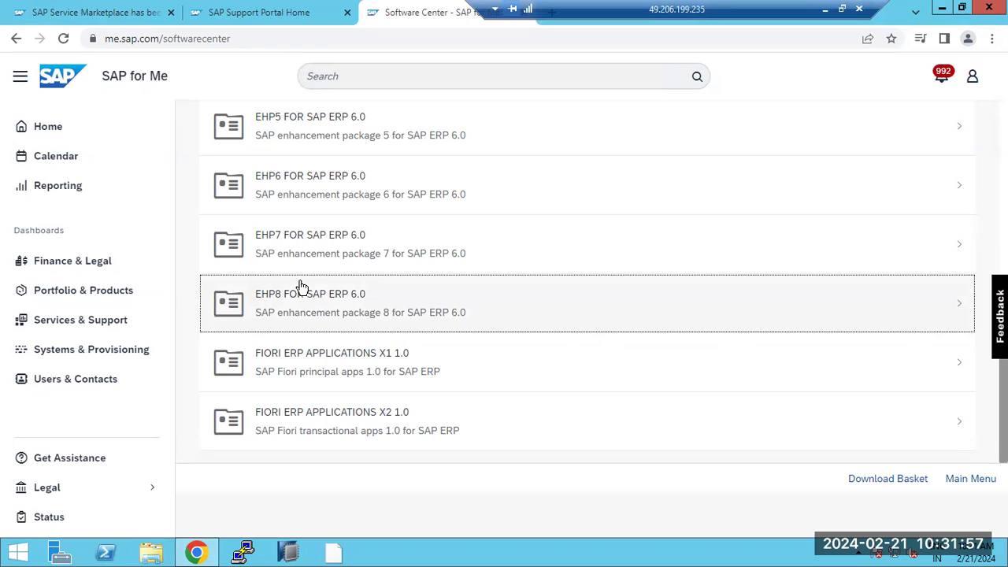
click(270, 302)
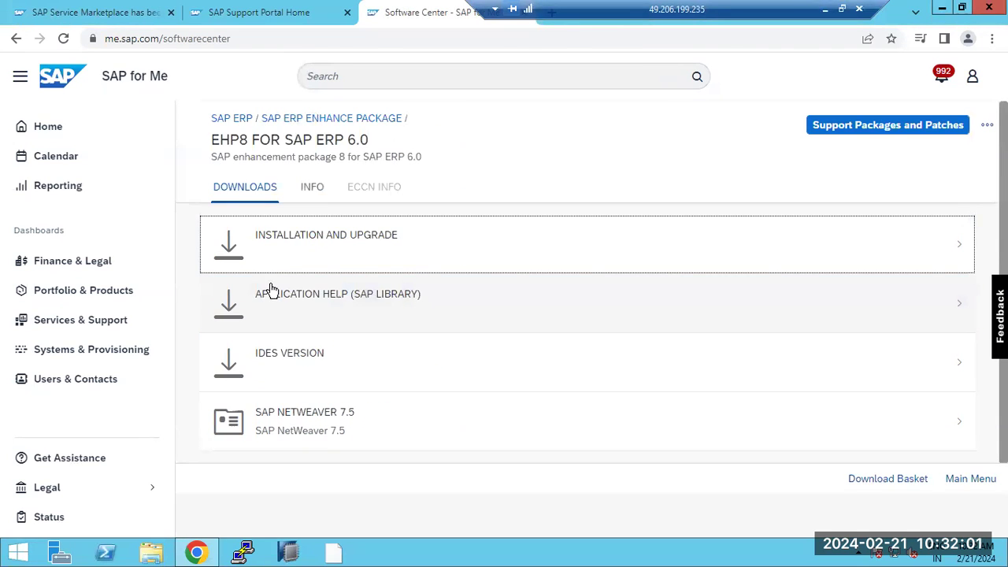
click(285, 235)
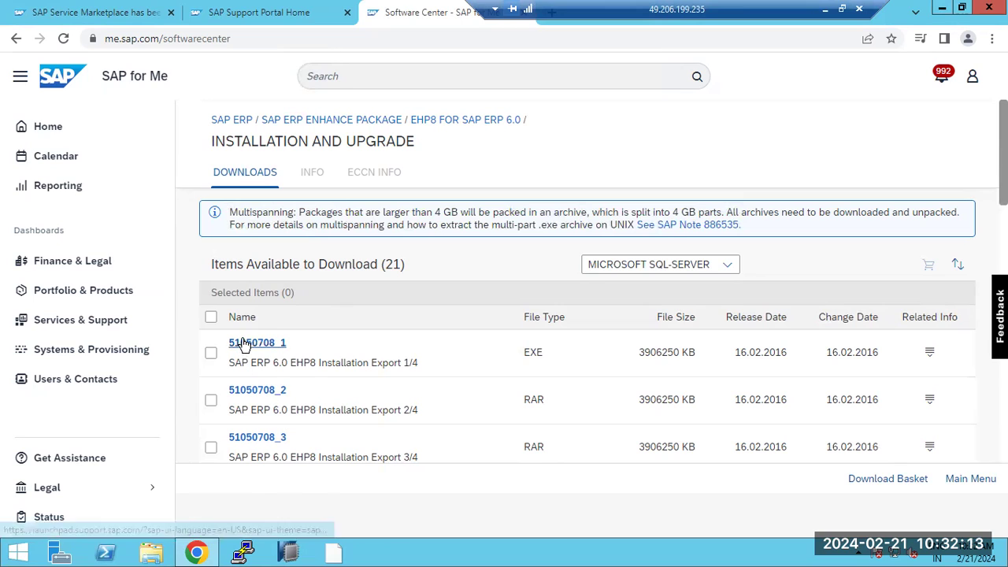
Highlight the Installation Export 1/4 description, start downloading 51050708_1 and return to the Software Center page
drag(356, 364, 400, 364)
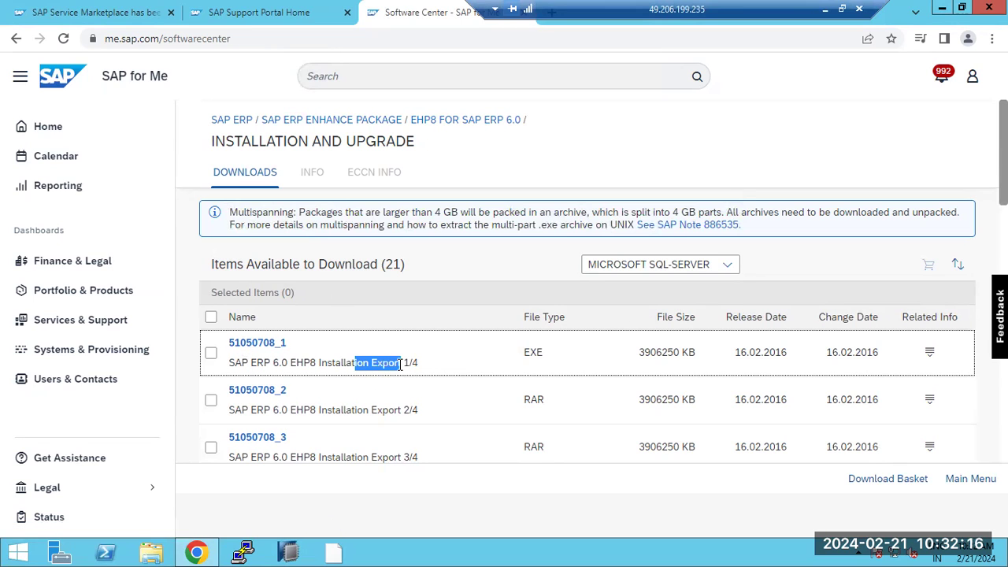
click(261, 343)
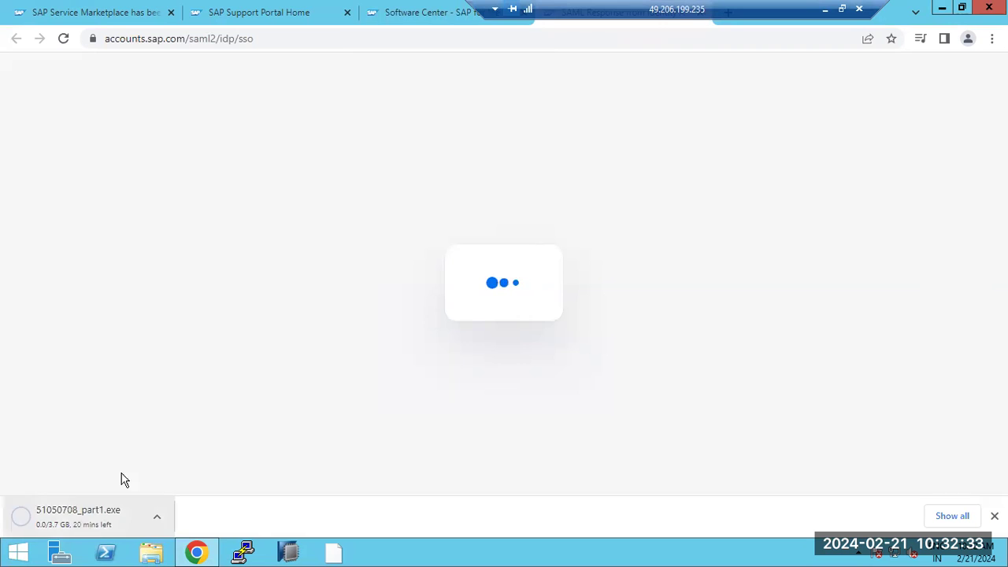
click(419, 13)
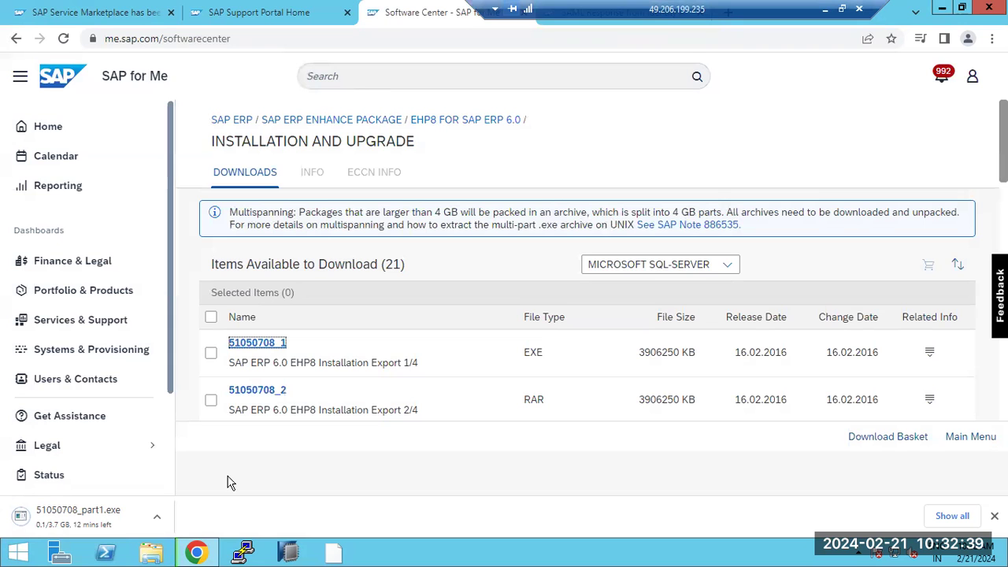
Examine the EHP8 download items, highlighting the word Upgrade in an upgrade export and the file sizes of the installation exports
scroll(269, 396, down, 3)
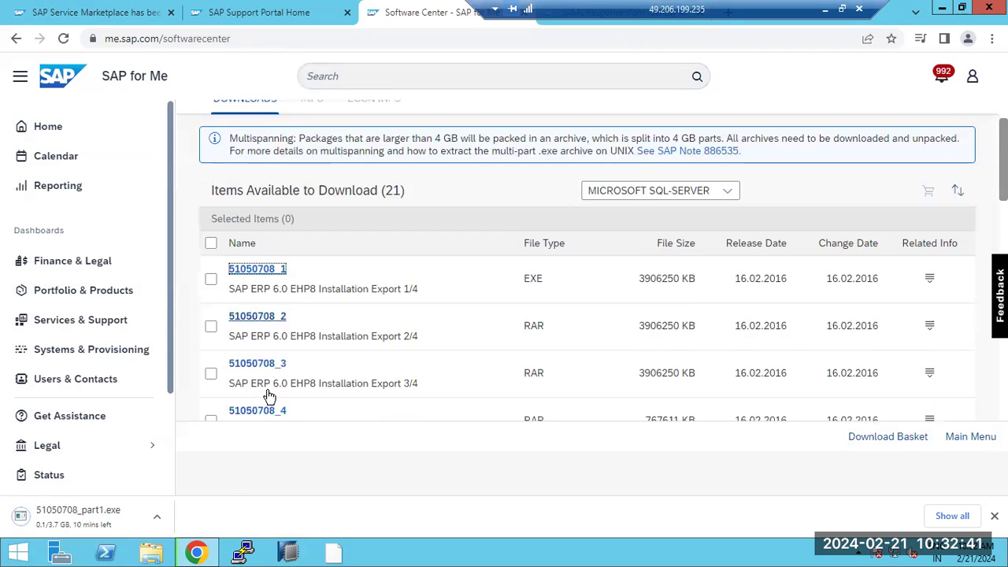
drag(320, 382, 360, 382)
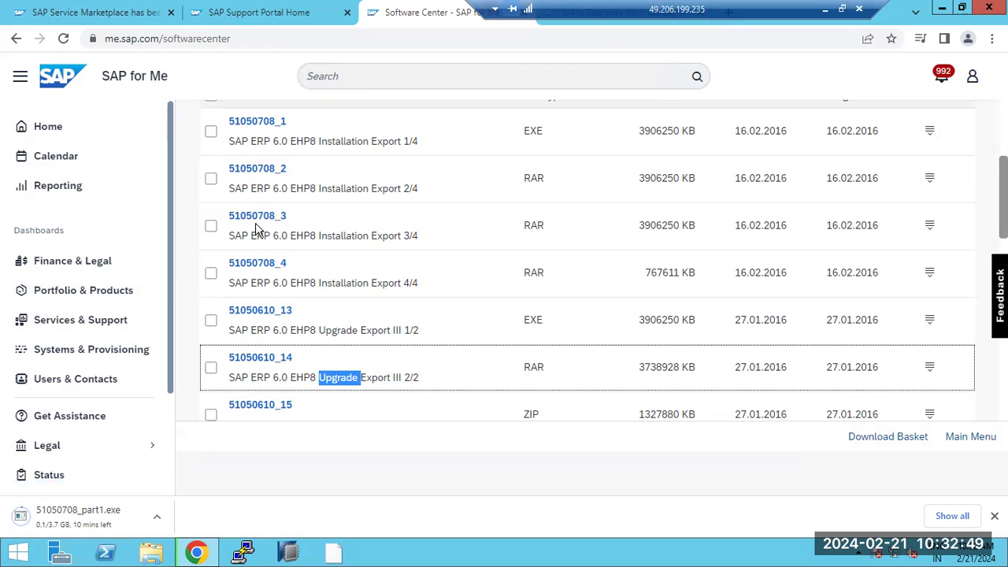
scroll(274, 236, up, 2)
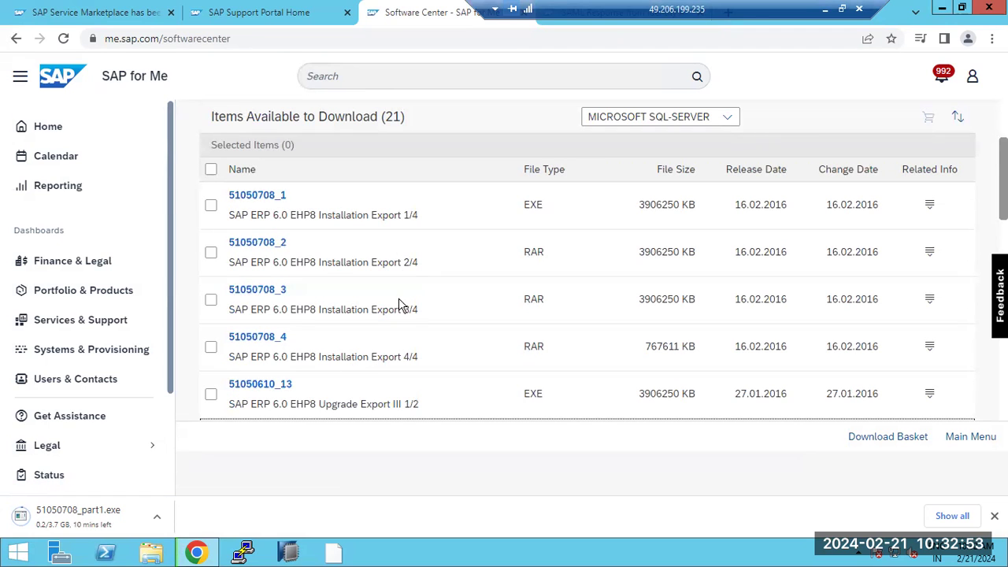
drag(640, 204, 671, 207)
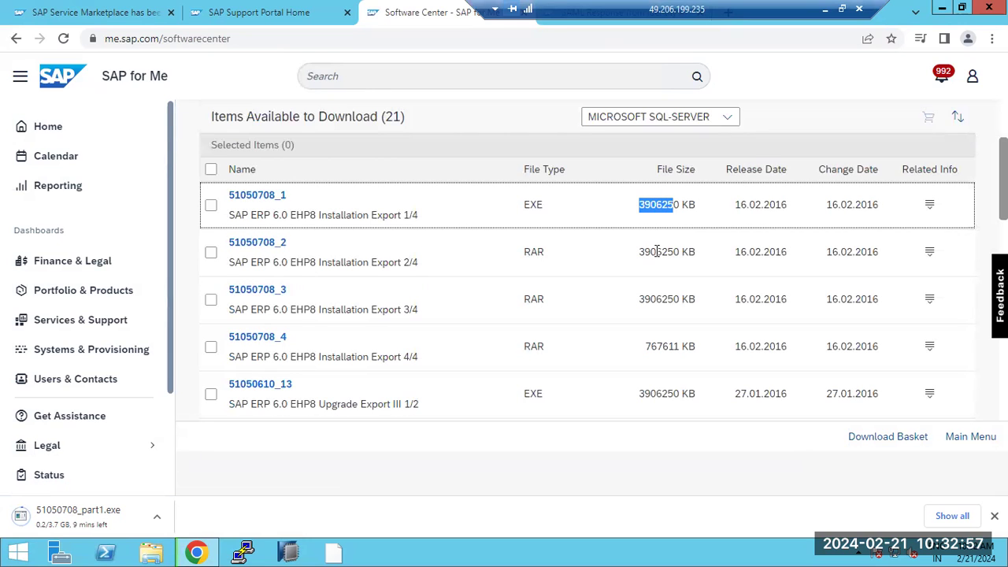
drag(640, 252, 545, 296)
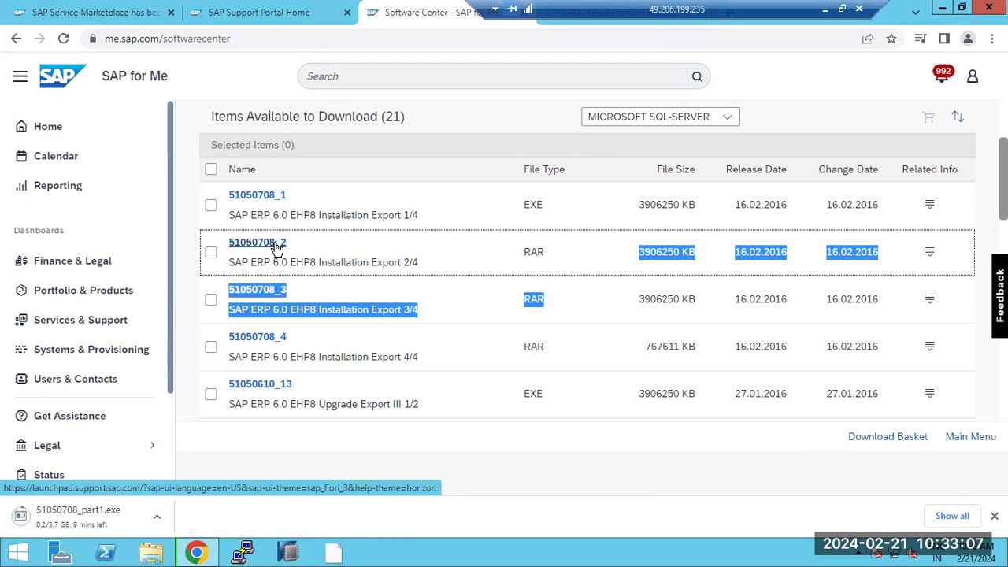
Cancel the running download of 51050708_part1.exe
click(158, 512)
click(184, 491)
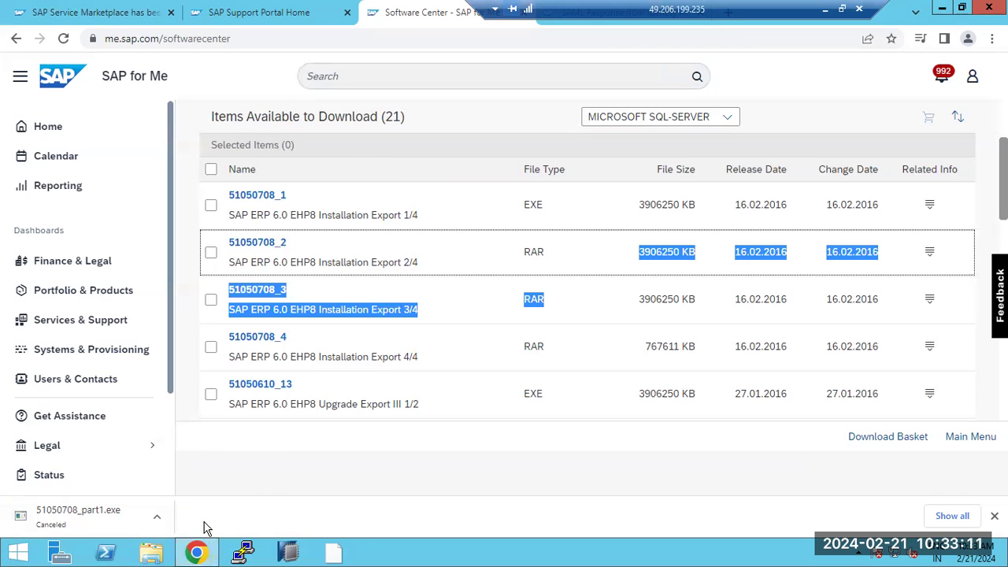
Go back from the EHP8 downloads through SAP ERP and the letter E group to the Download Software overview
scroll(338, 330, up, 2)
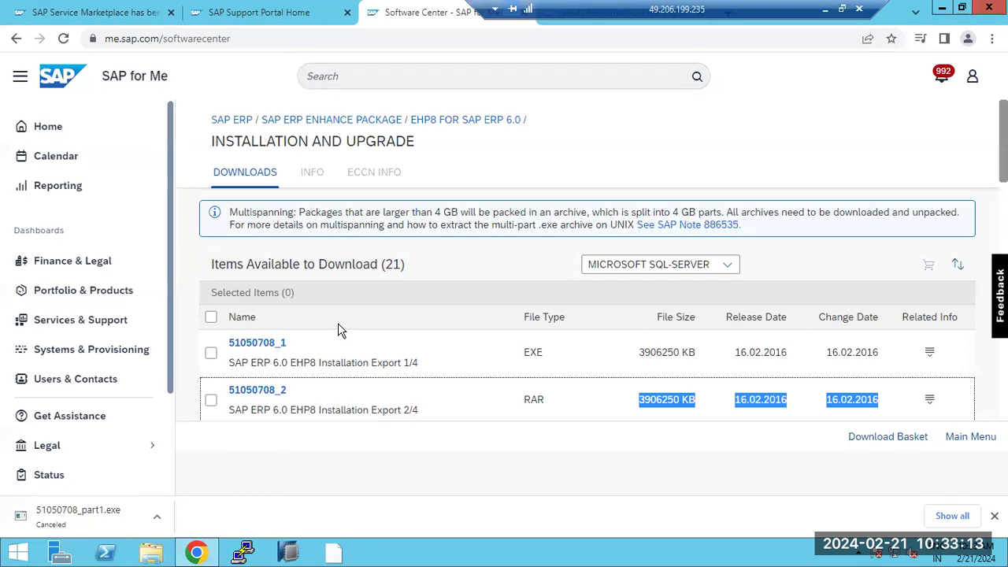
click(303, 120)
click(237, 120)
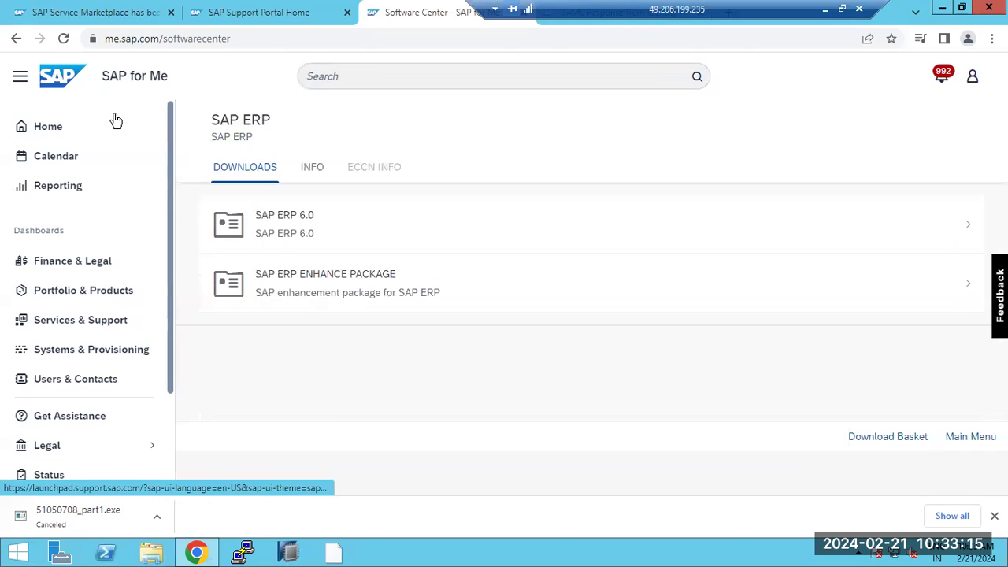
click(16, 39)
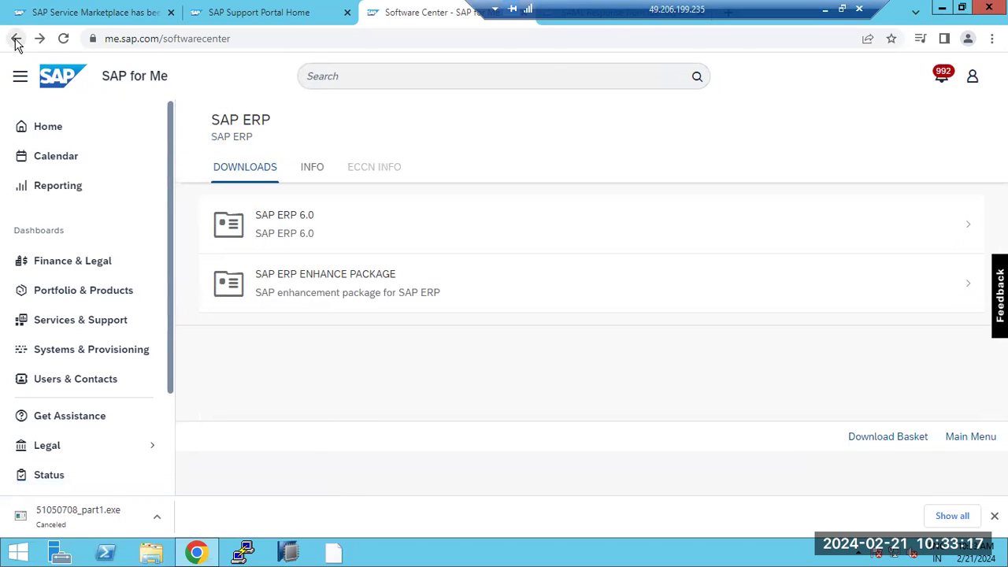
scroll(335, 354, up, 1)
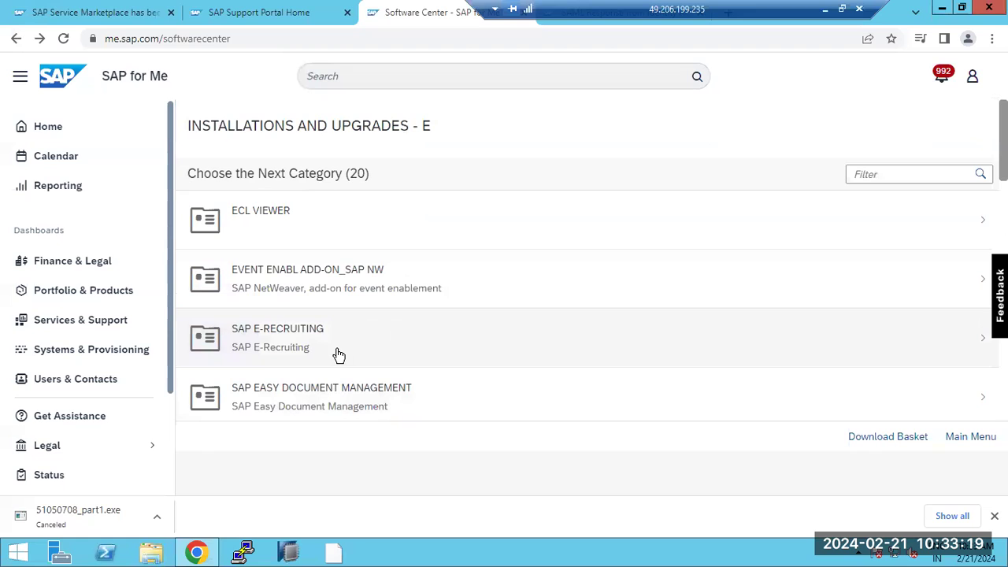
click(16, 38)
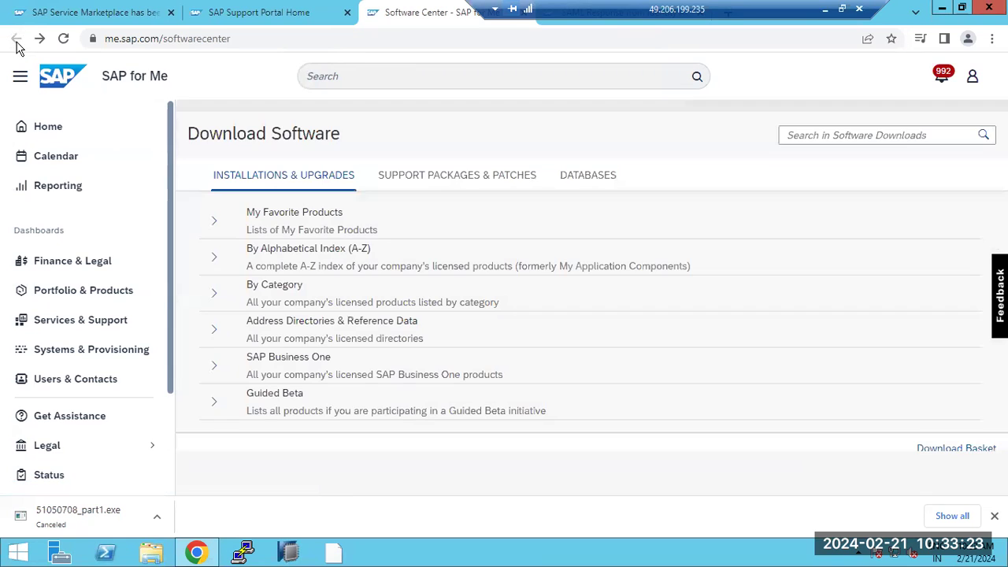
Open the SAP CRM enhancement packages from the letter C group of the alphabetical product index
click(211, 260)
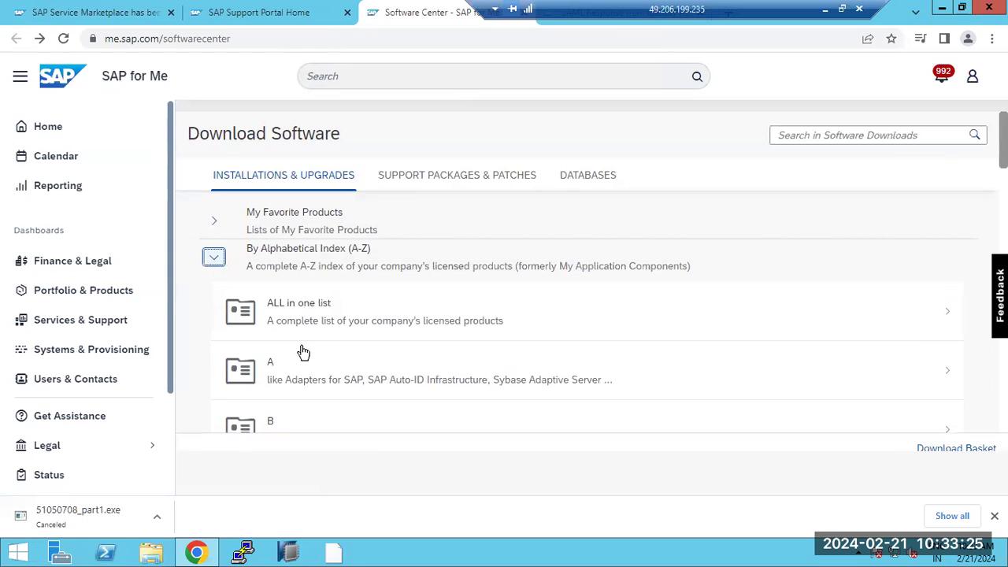
scroll(306, 356, down, 3)
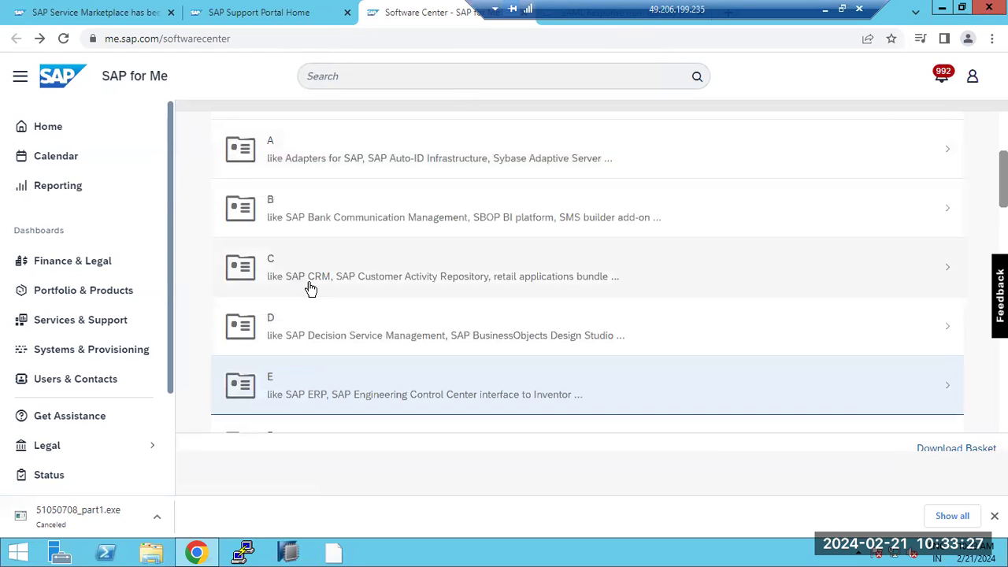
click(310, 288)
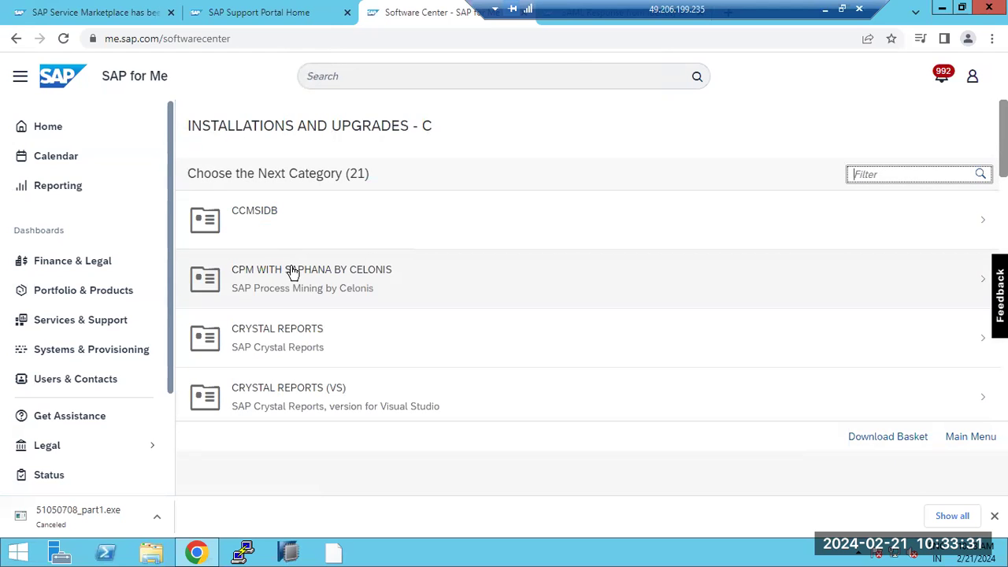
scroll(295, 355, down, 4)
scroll(296, 355, down, 3)
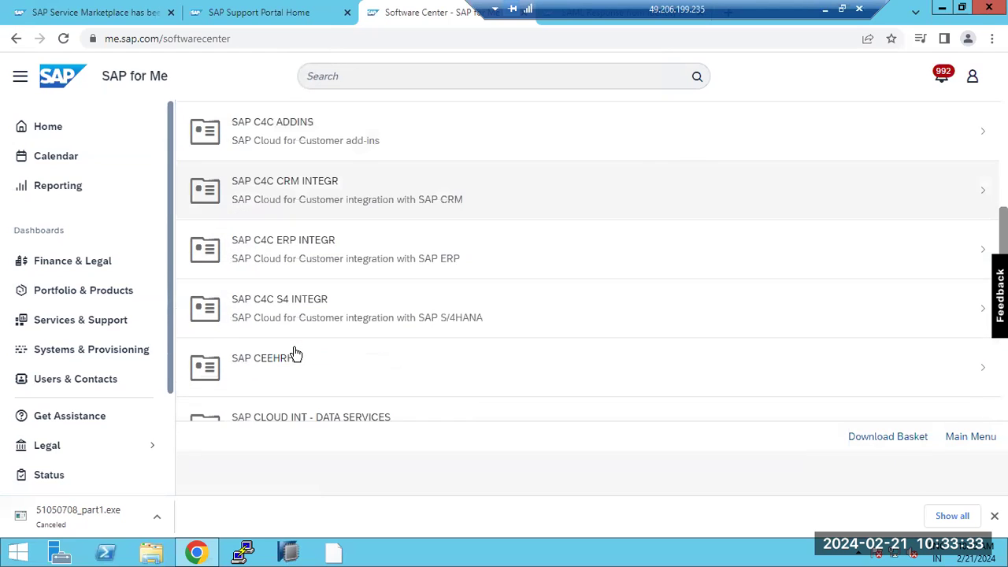
scroll(295, 355, down, 4)
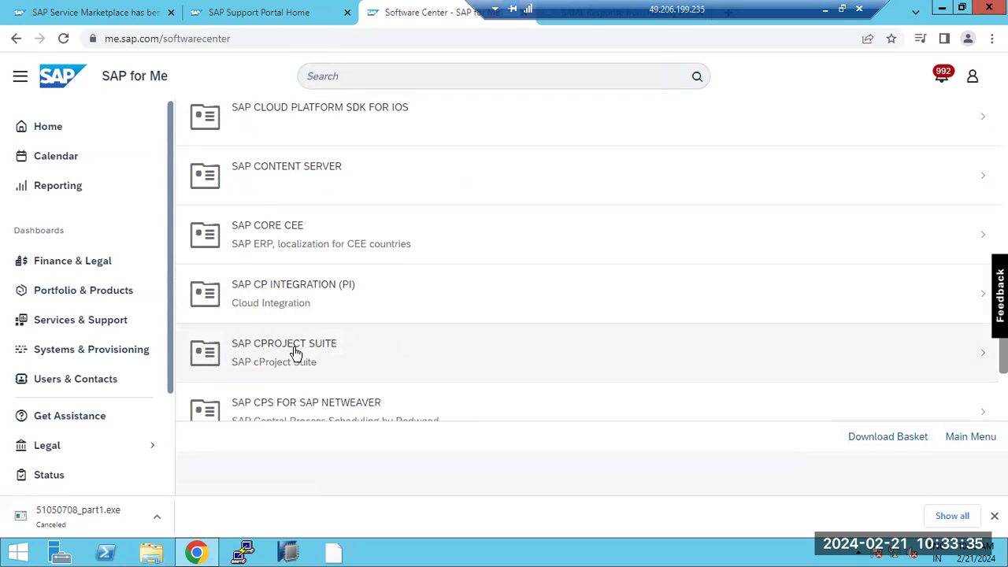
scroll(296, 355, down, 3)
click(292, 328)
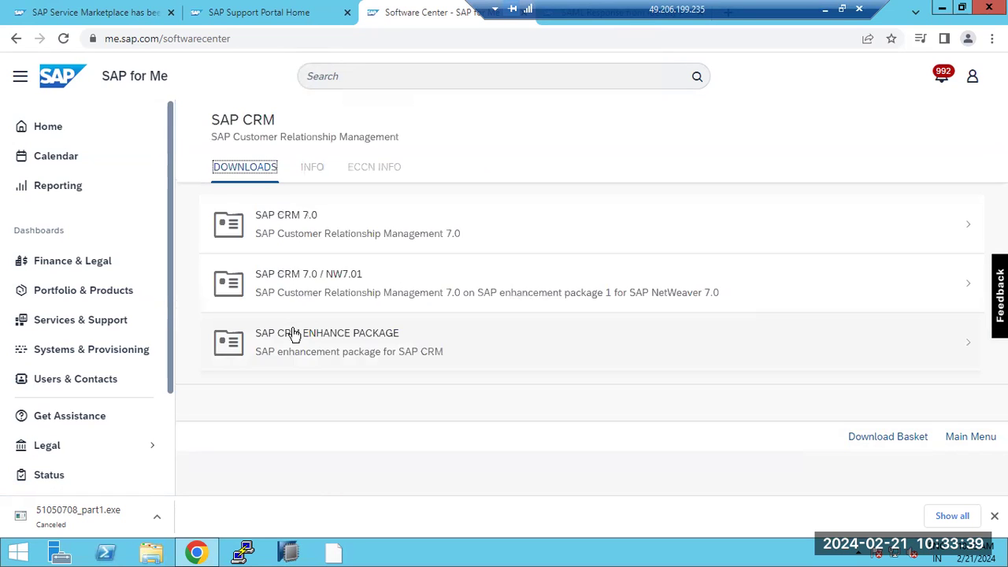
click(324, 339)
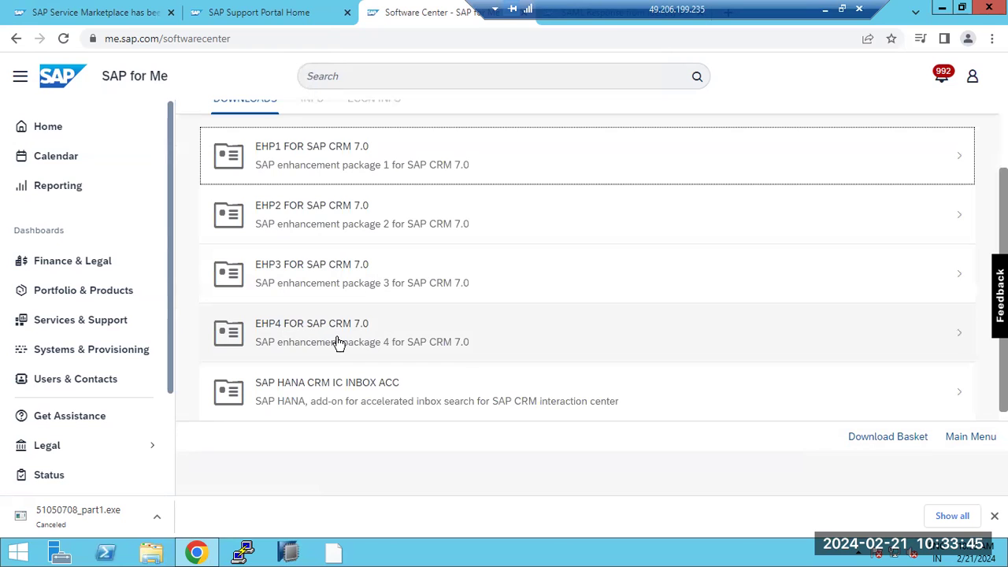
Go back from SAP CRM to the Download Software overview and open the letter S group of the alphabetical index
click(14, 39)
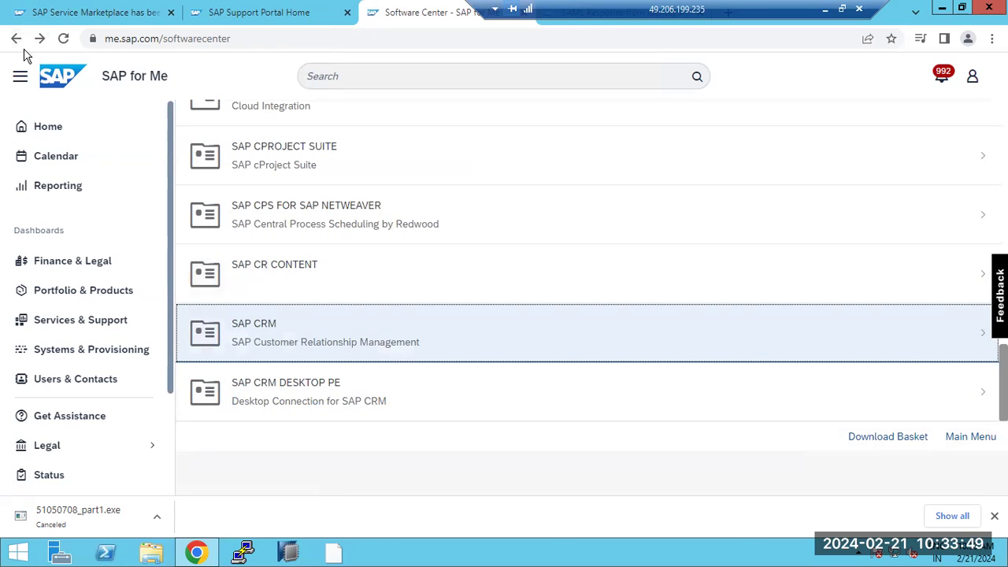
click(16, 40)
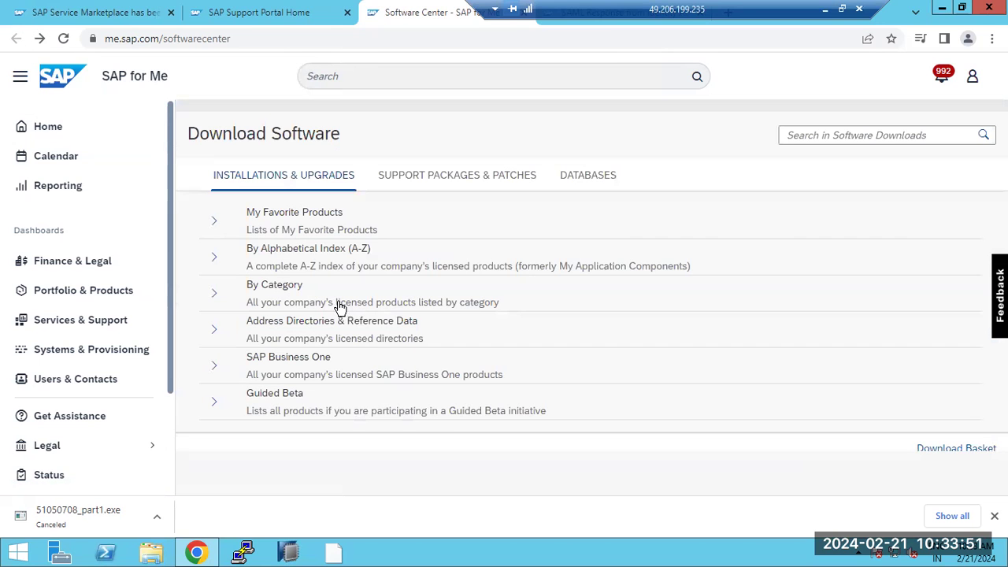
click(216, 258)
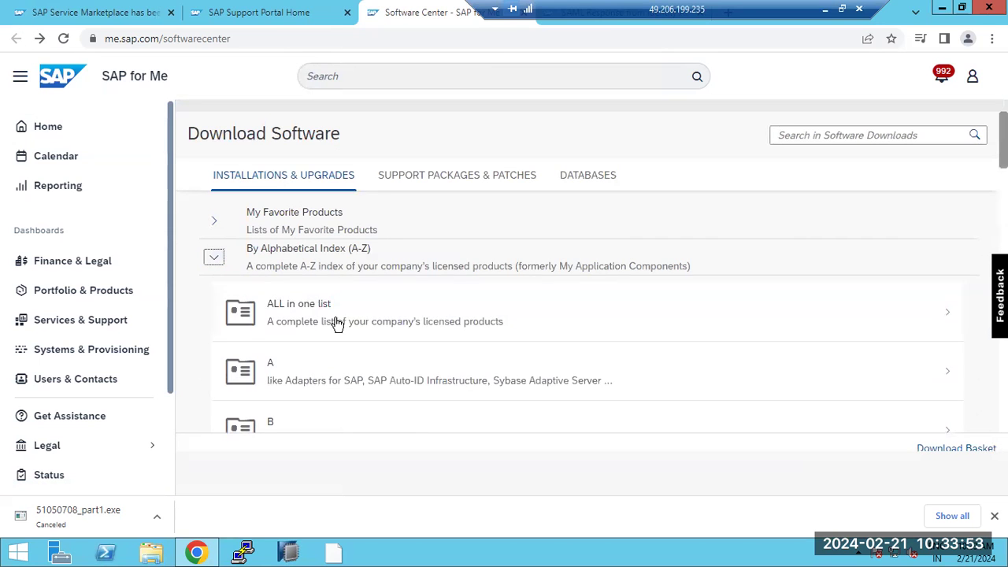
scroll(339, 327, down, 13)
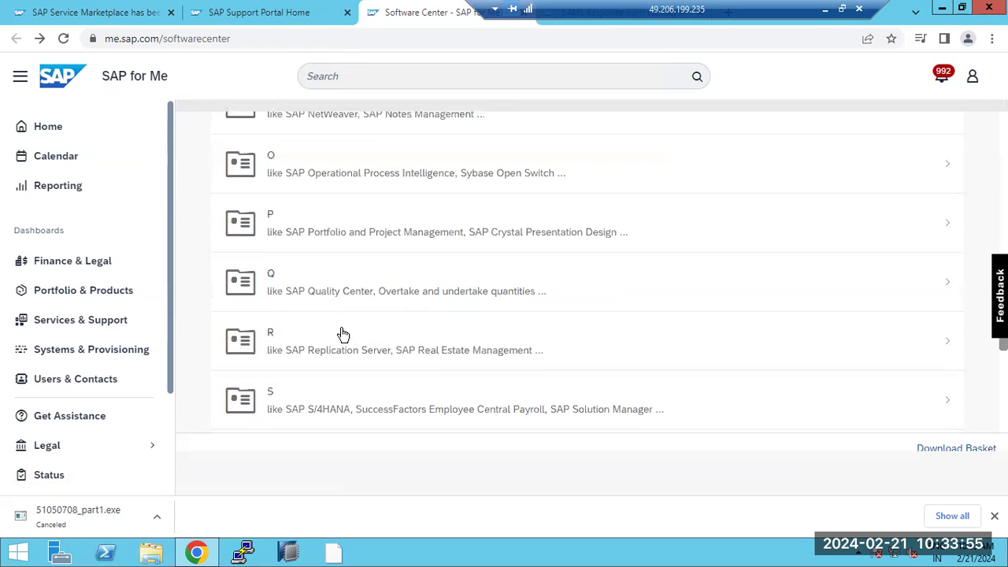
scroll(343, 335, down, 2)
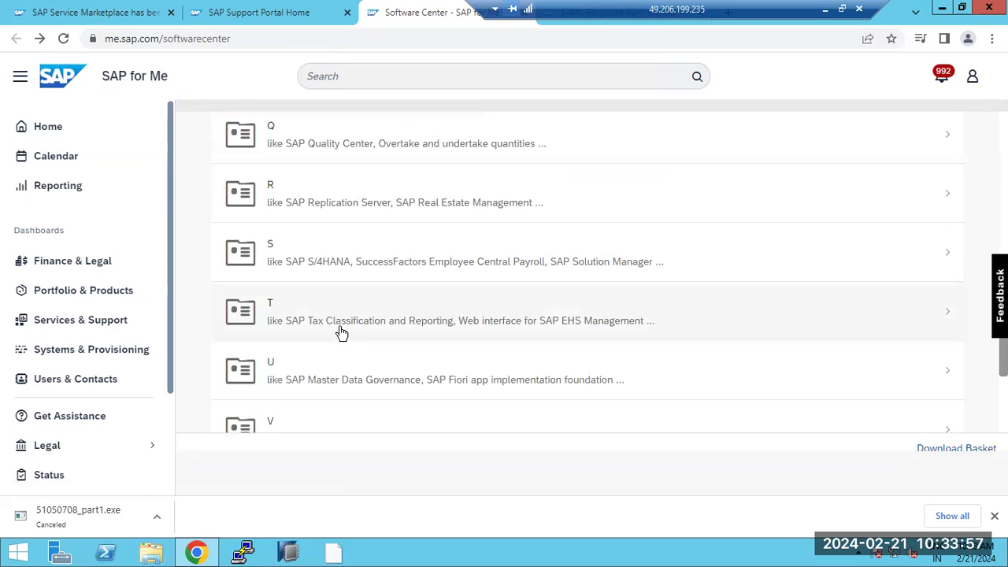
click(315, 260)
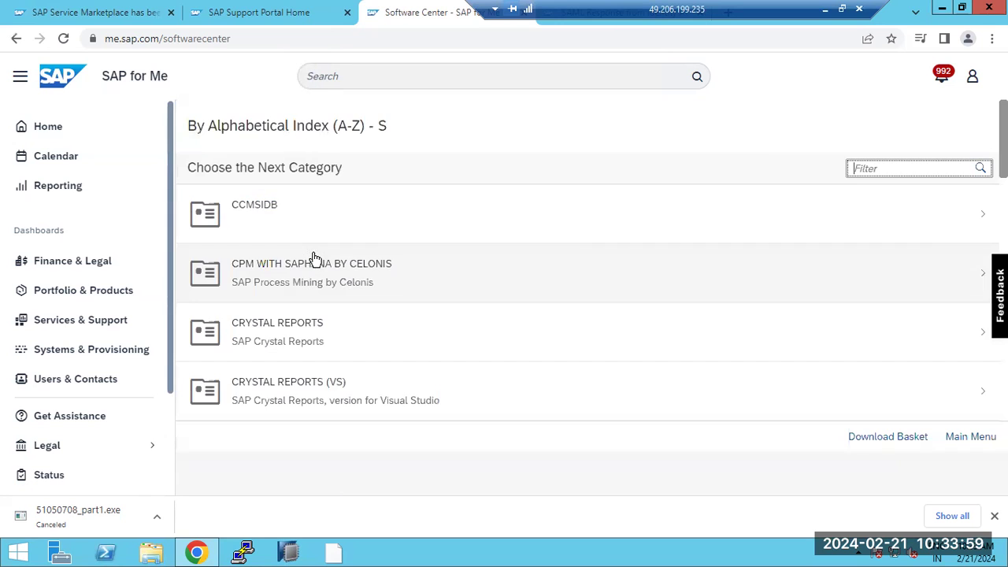
click(313, 260)
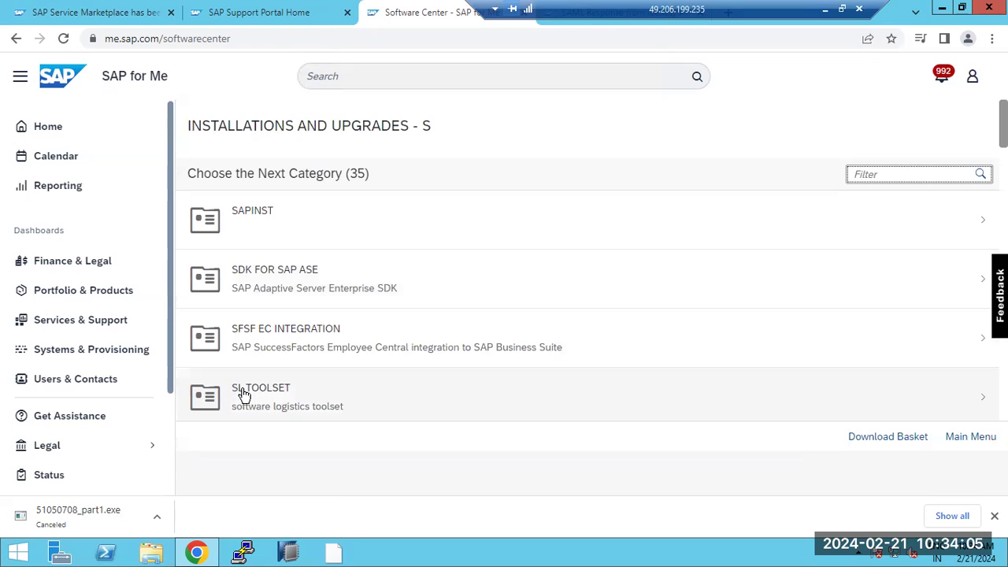
Highlight the SL TOOLSET name and open the Installation downloads of SL TOOLSET 1.0
drag(231, 393, 295, 394)
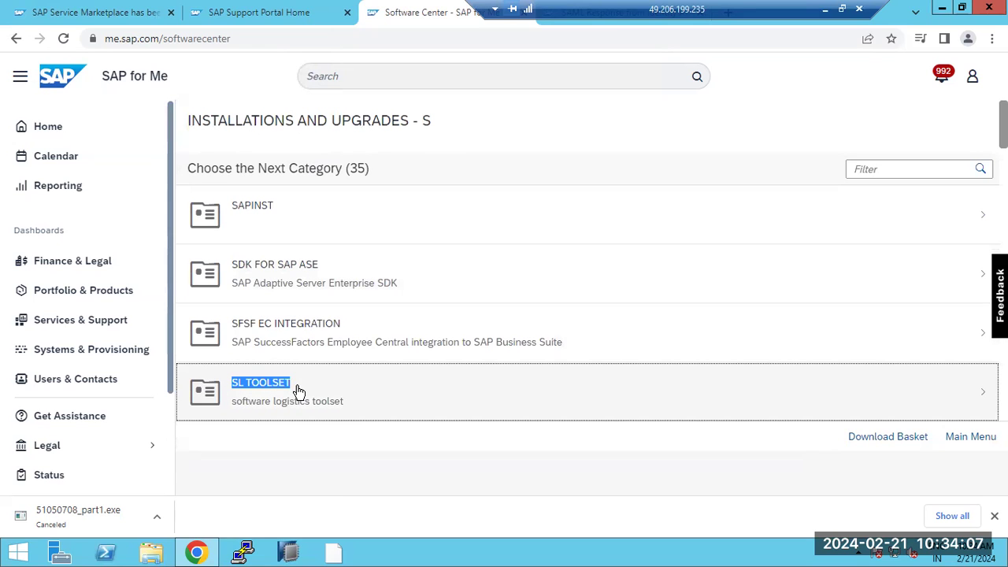
click(269, 389)
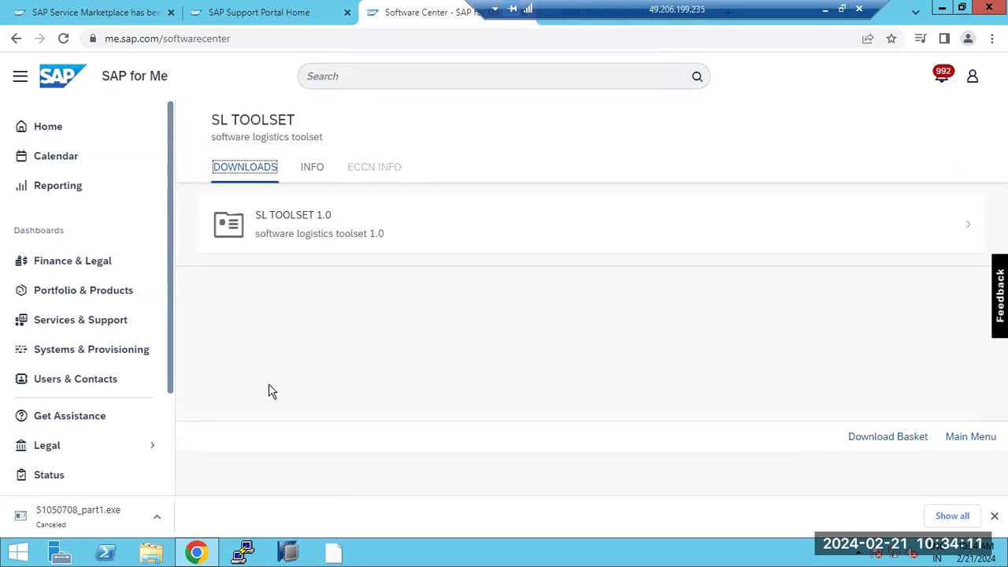
click(299, 229)
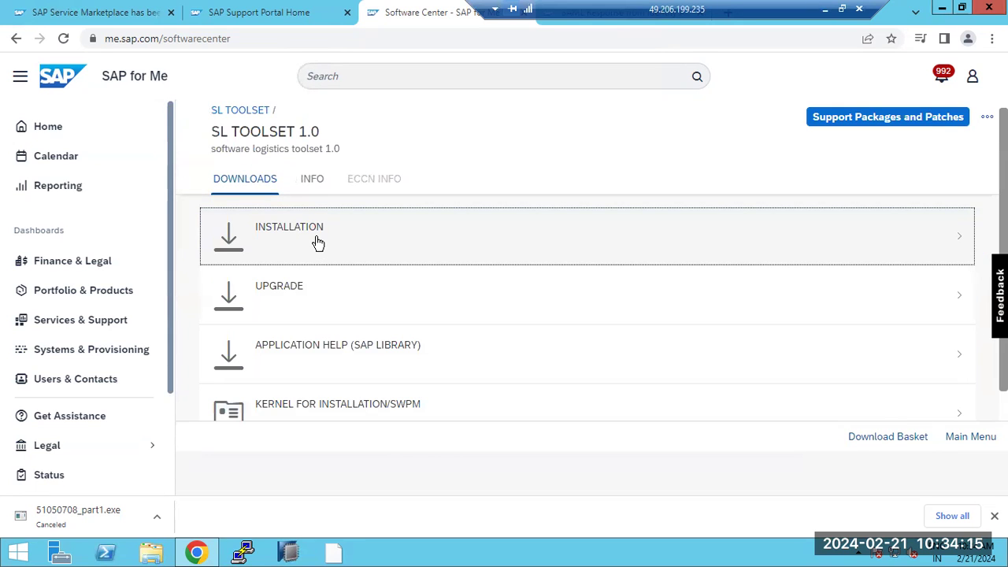
click(285, 241)
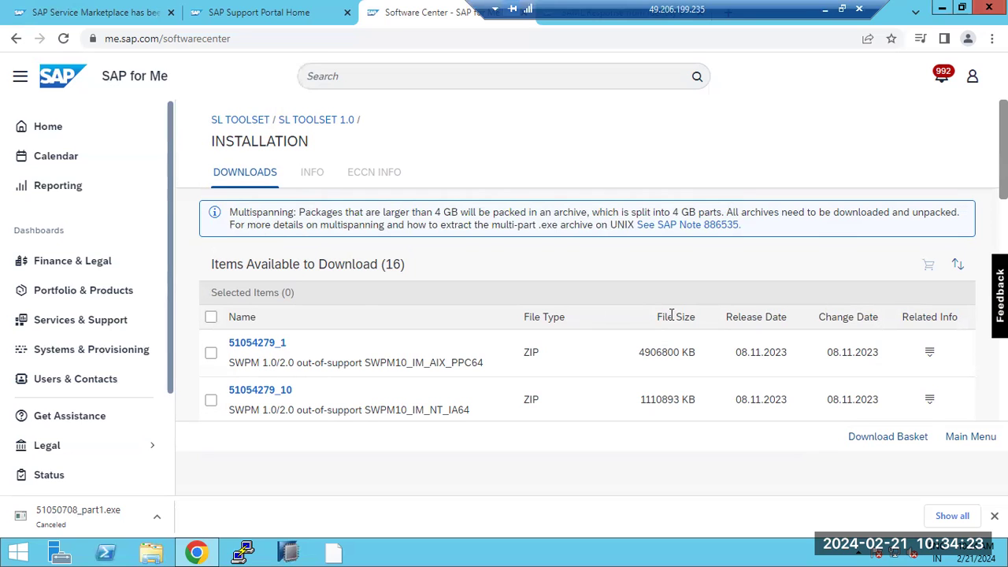
Examine the SWPM installation items for the different operating system platforms, highlighting SWPM in the description of 51054279_1
drag(229, 363, 270, 362)
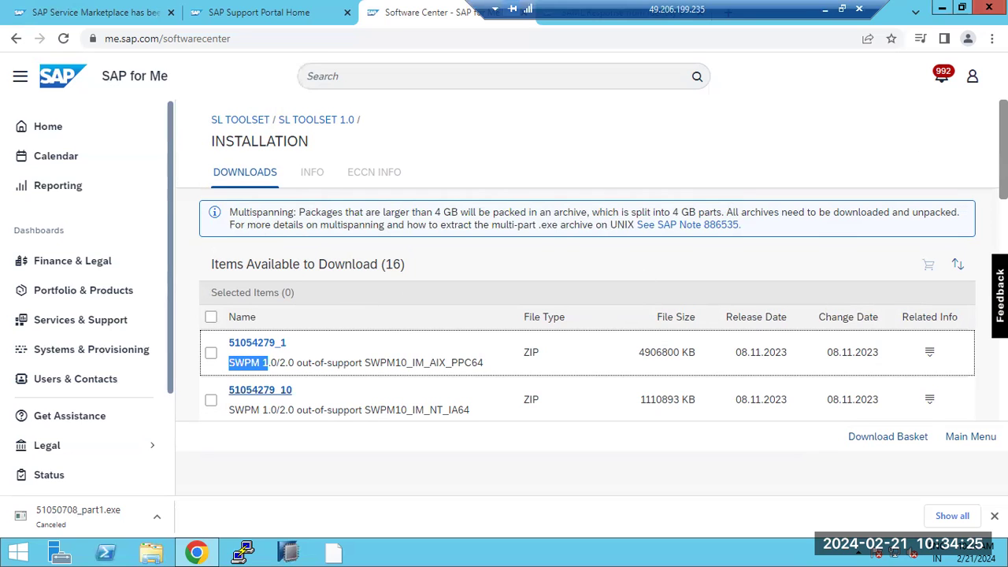
scroll(962, 178, down, 1)
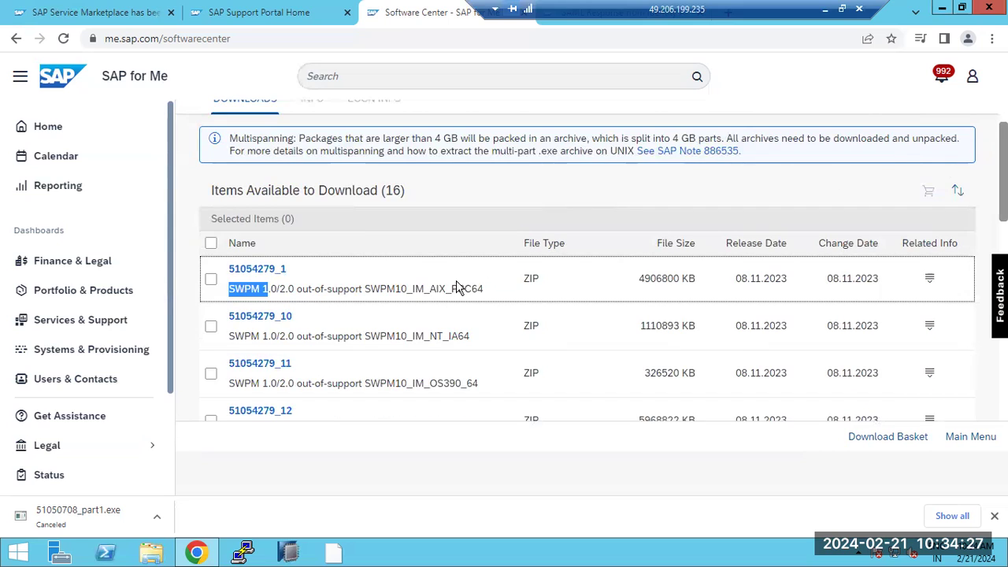
scroll(388, 329, down, 4)
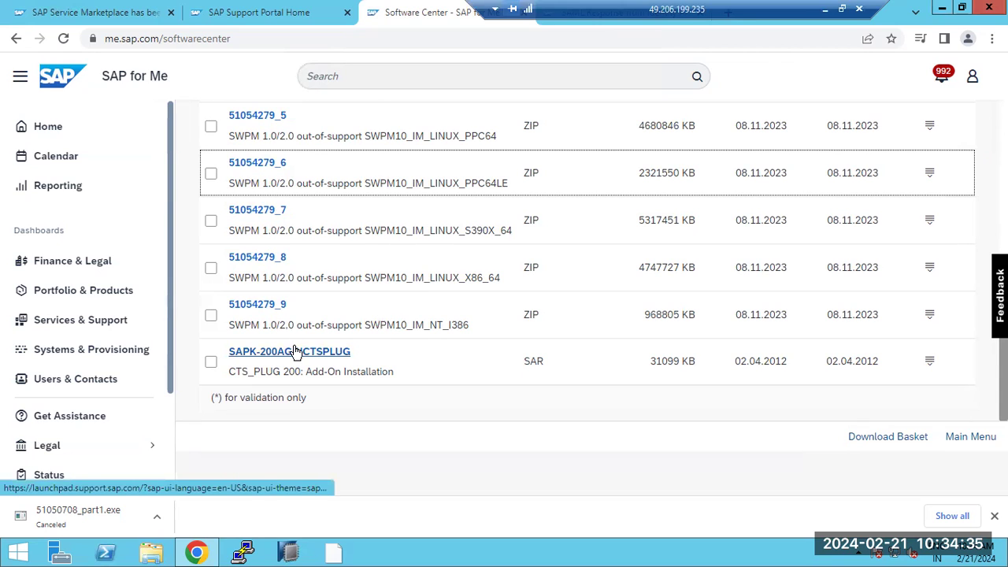
scroll(294, 352, up, 10)
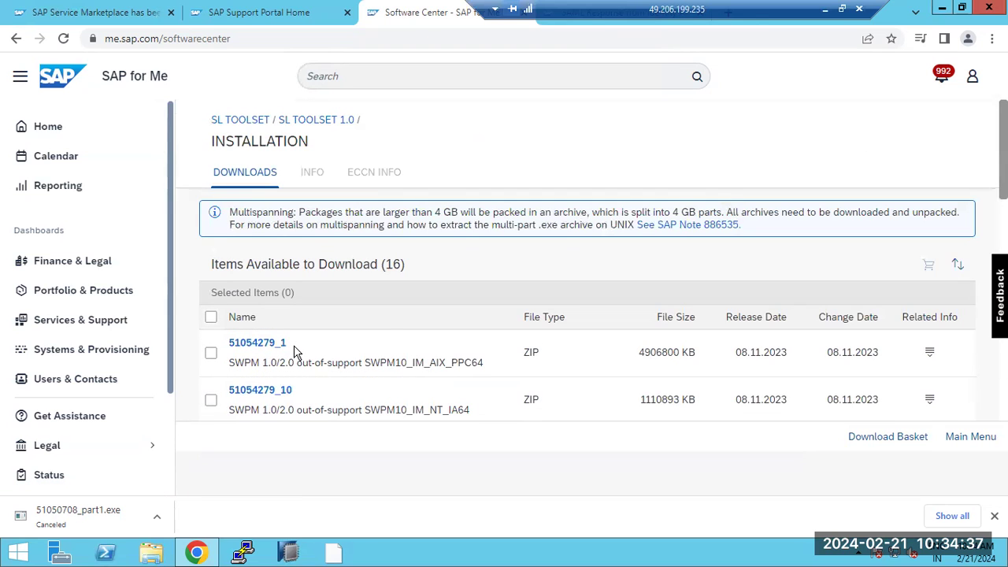
scroll(295, 352, down, 10)
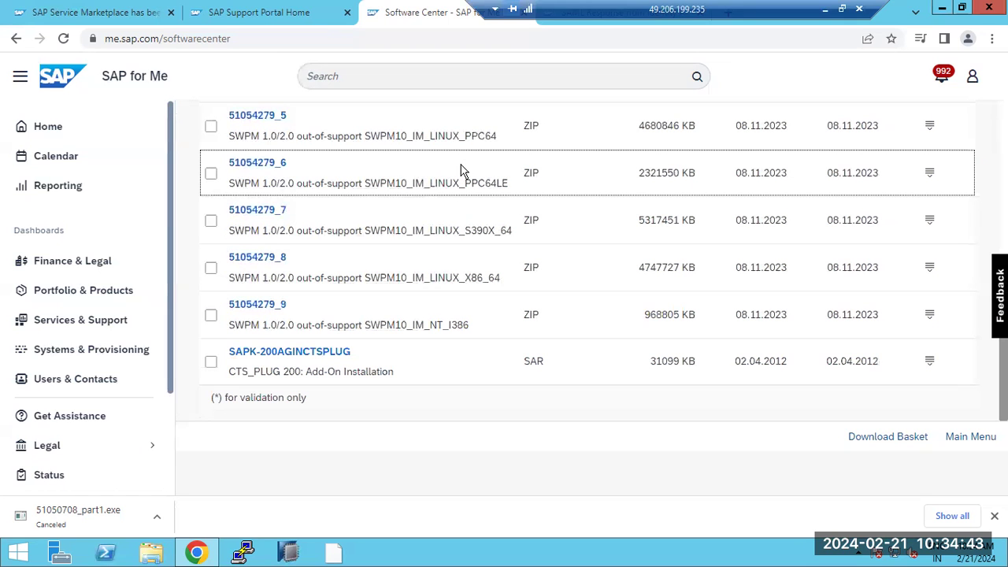
scroll(448, 194, up, 1)
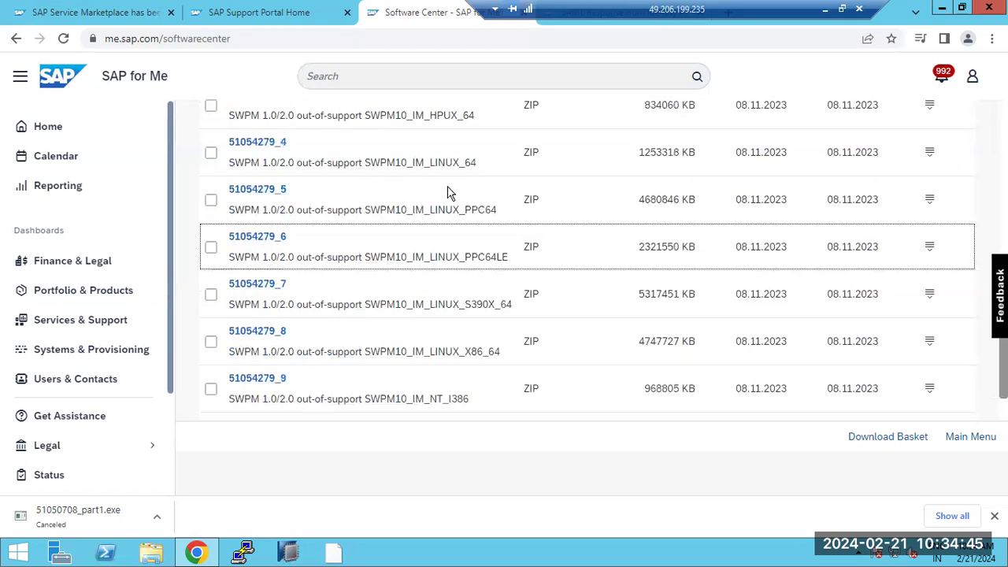
scroll(480, 194, up, 3)
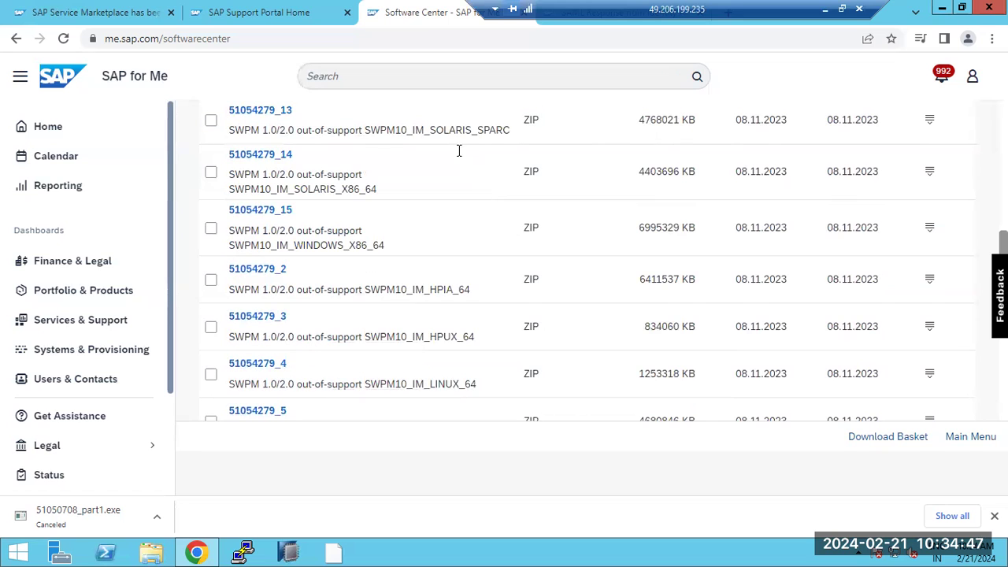
scroll(441, 143, up, 4)
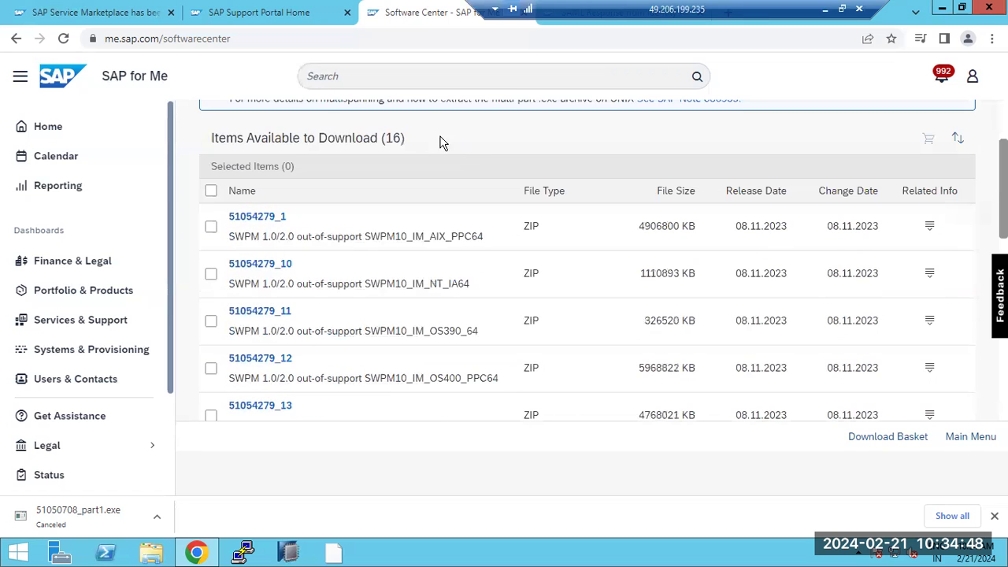
Go back from the SL TOOLSET downloads to the Download Software overview and switch to the Paint notes to review the required software list
click(11, 42)
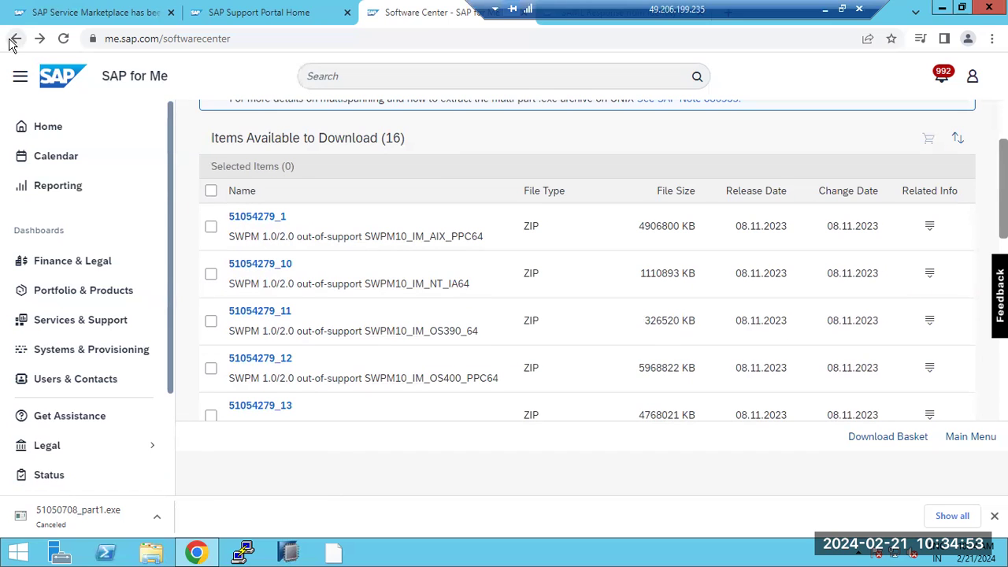
click(11, 41)
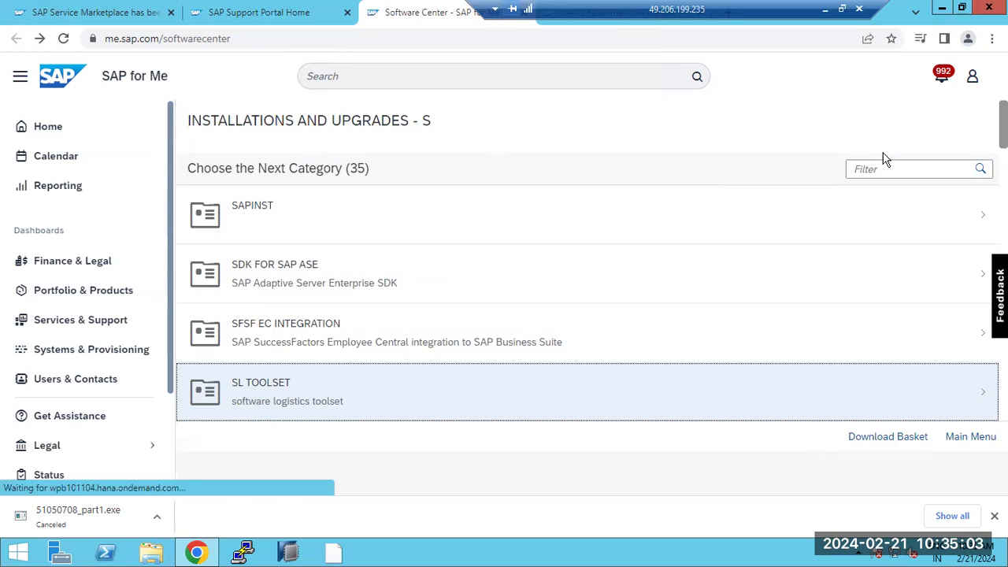
click(826, 10)
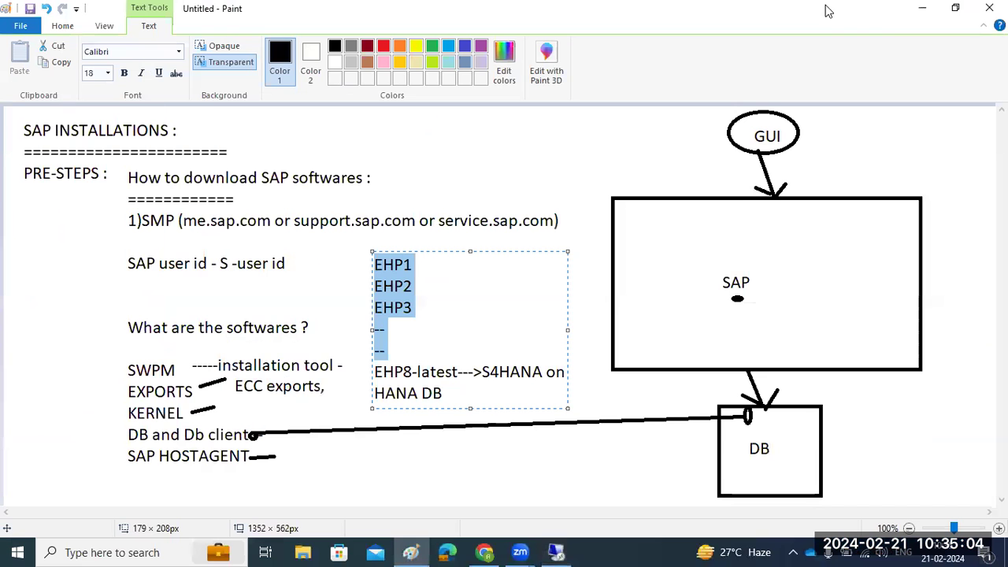
click(126, 368)
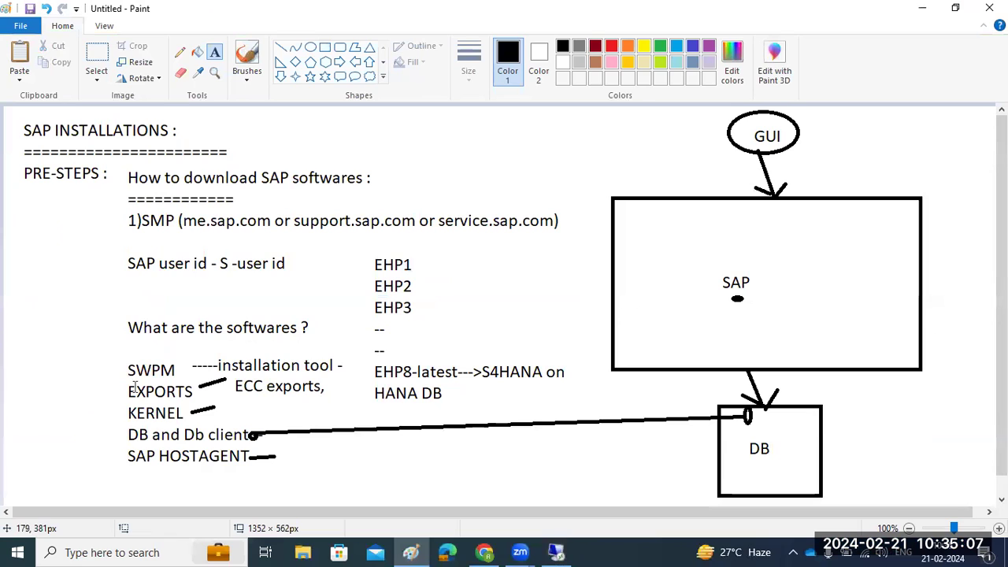
Switch back to the remote session's Software Center and open SAP KERNEL 64-BIT UNICODE from the letter K group of the alphabetical index
click(555, 552)
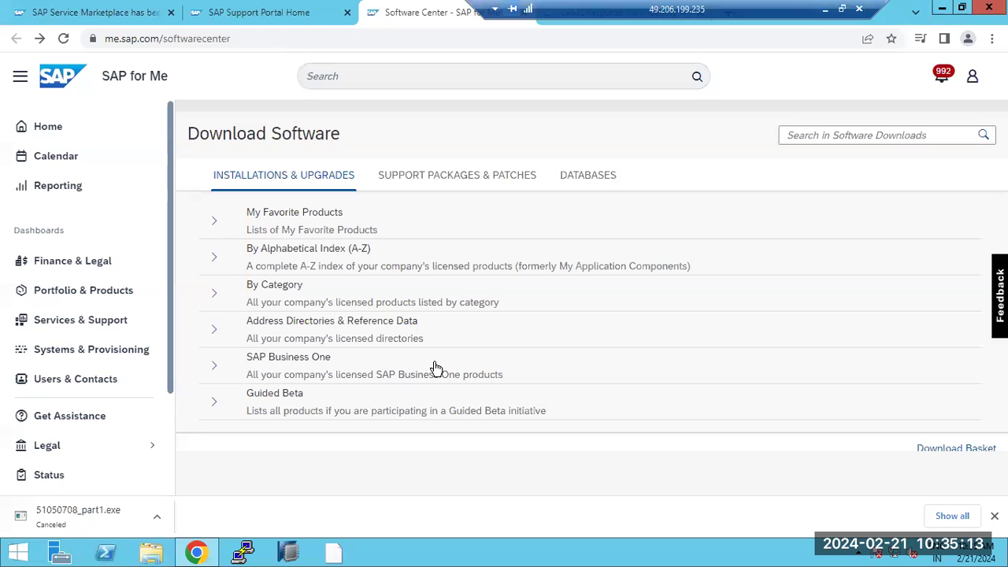
click(213, 258)
scroll(315, 390, down, 5)
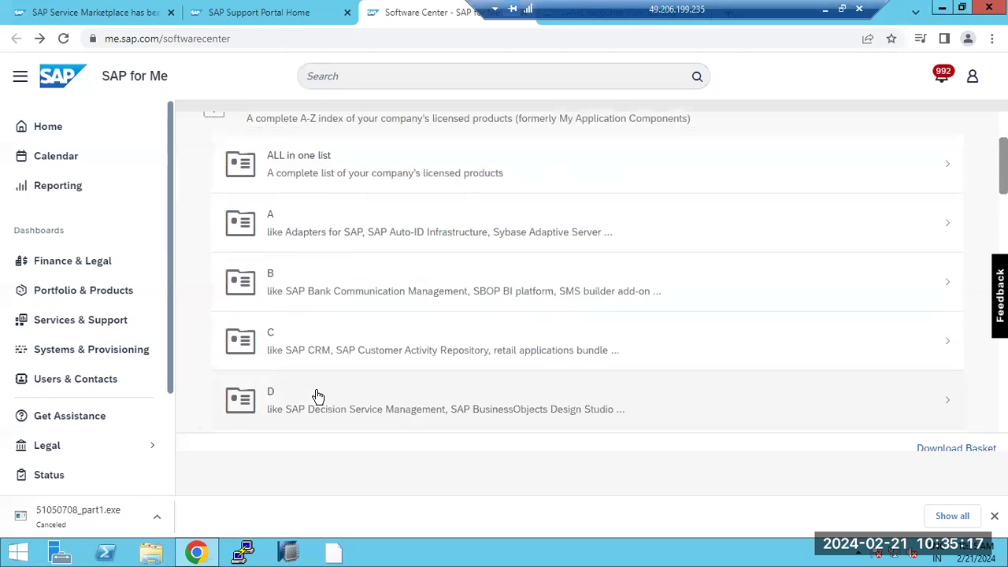
scroll(317, 398, down, 2)
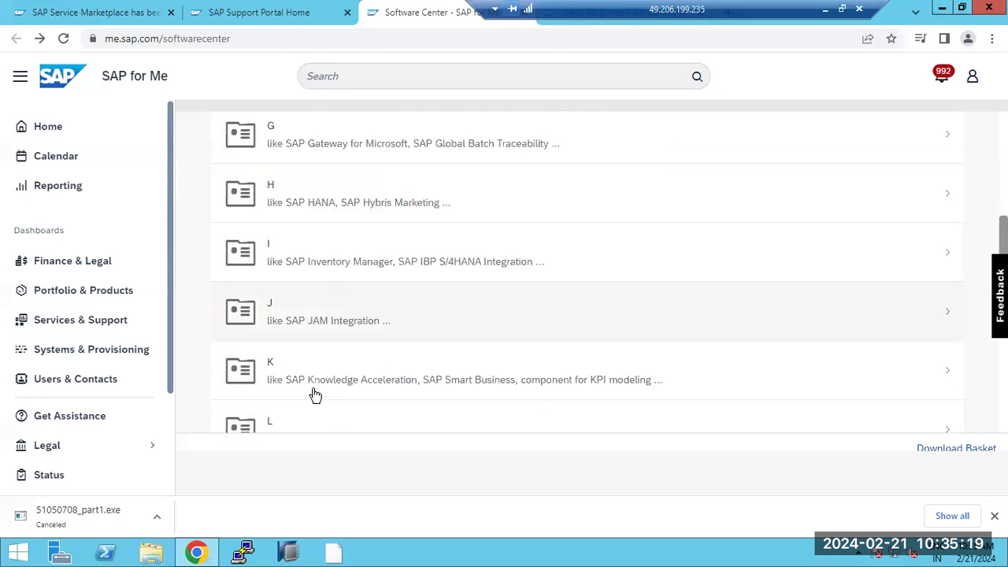
click(314, 381)
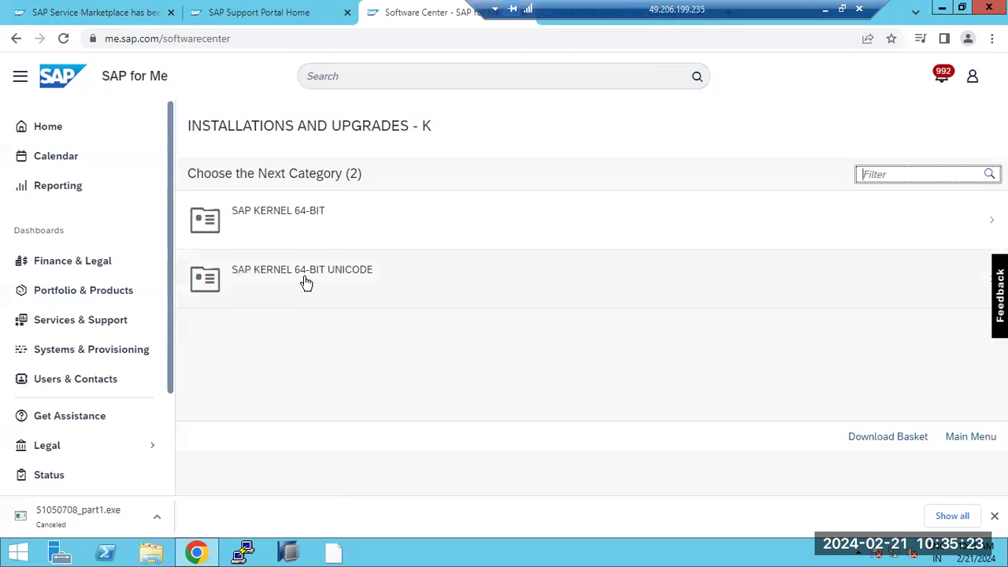
click(305, 282)
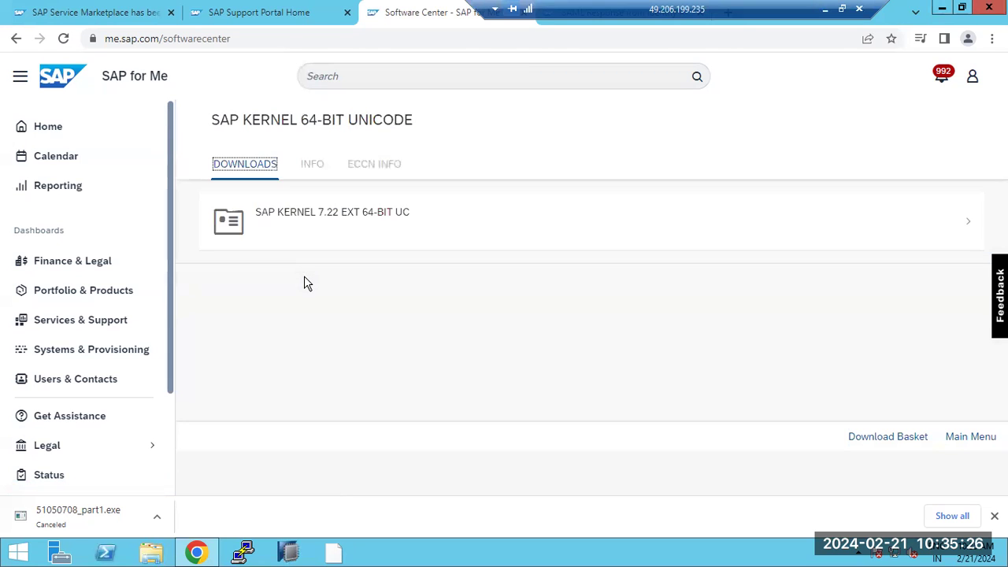
Open the installation downloads of SAP KERNEL 7.22 EXT 64-BIT UC, and return to the Download Software overview
click(311, 226)
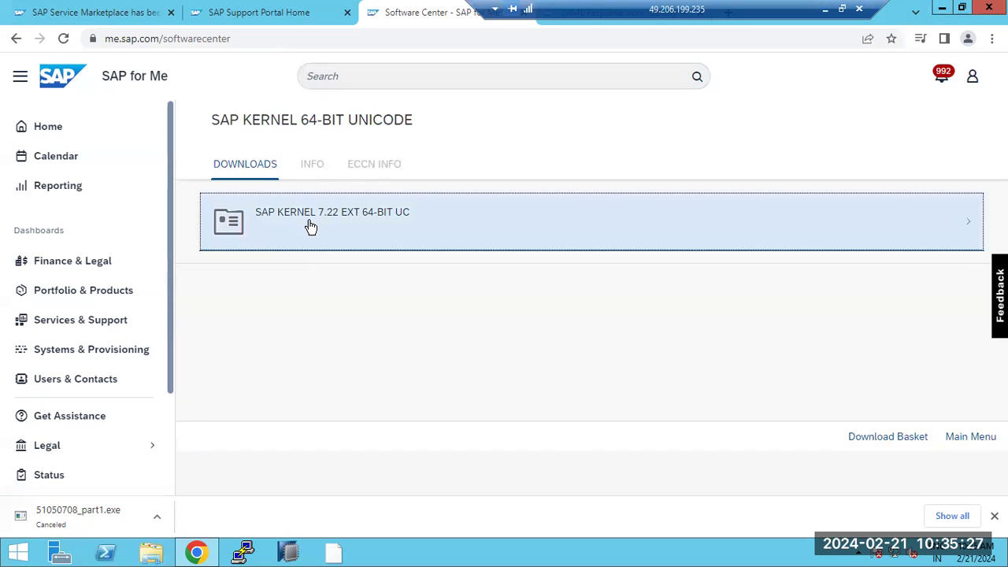
click(312, 226)
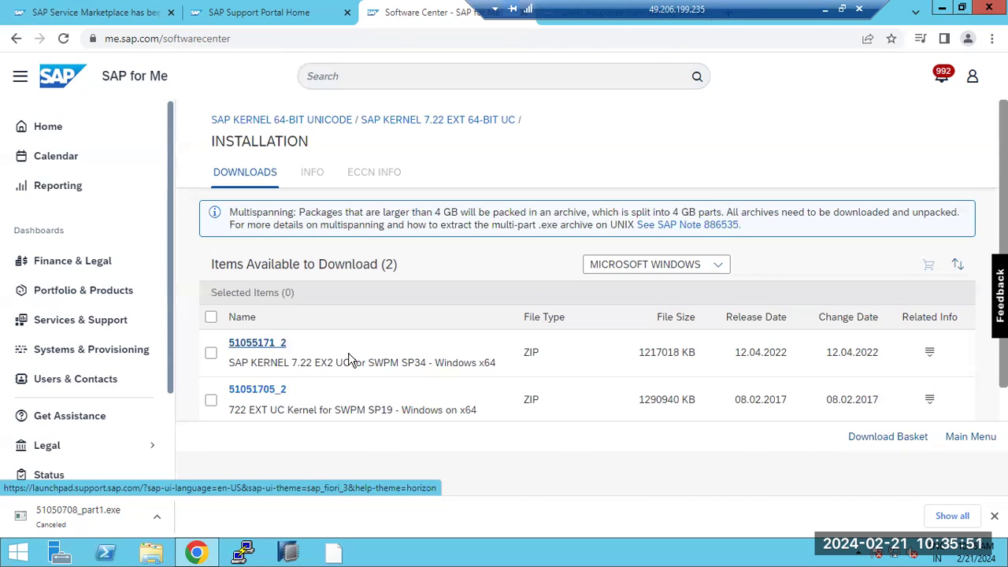
click(282, 122)
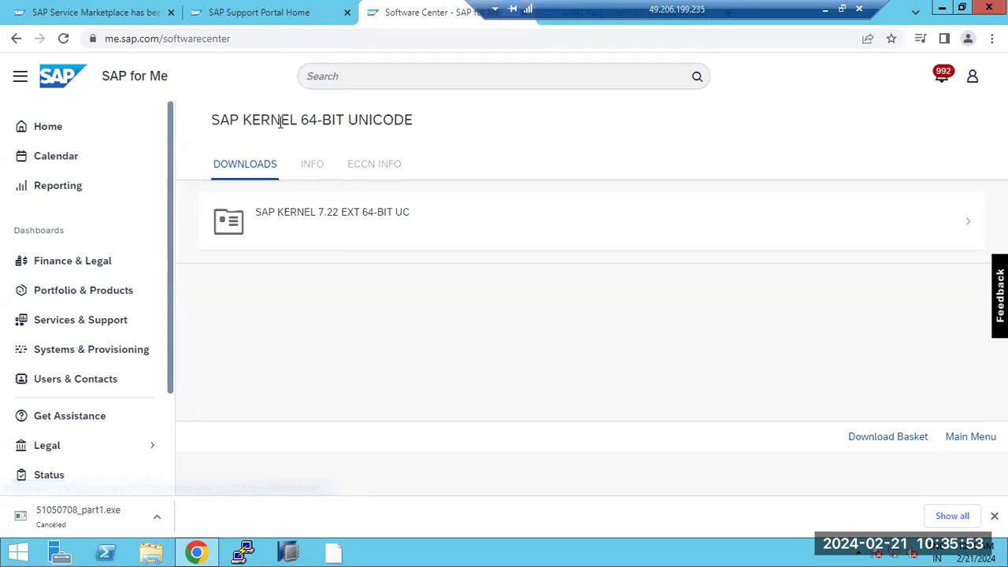
click(11, 34)
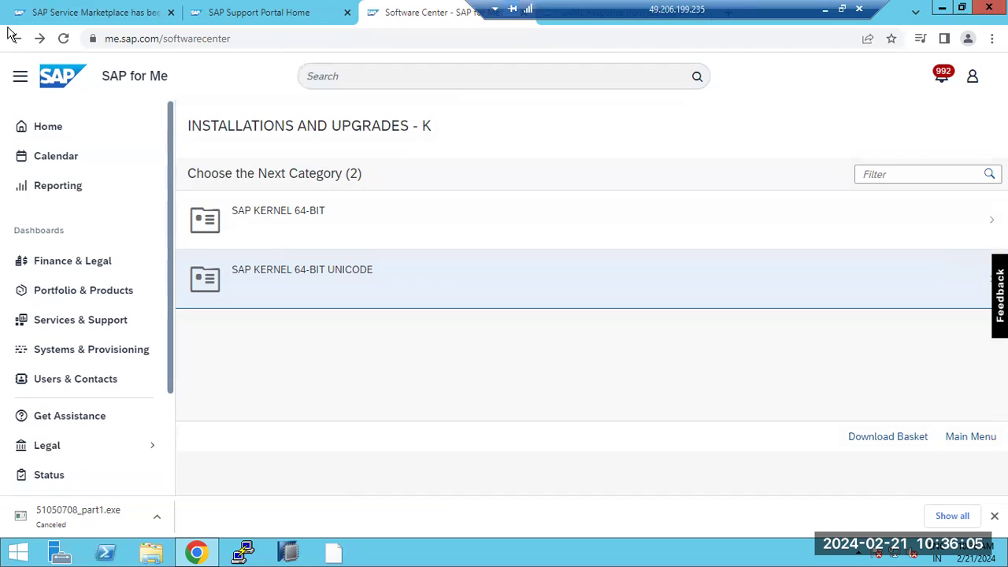
click(11, 40)
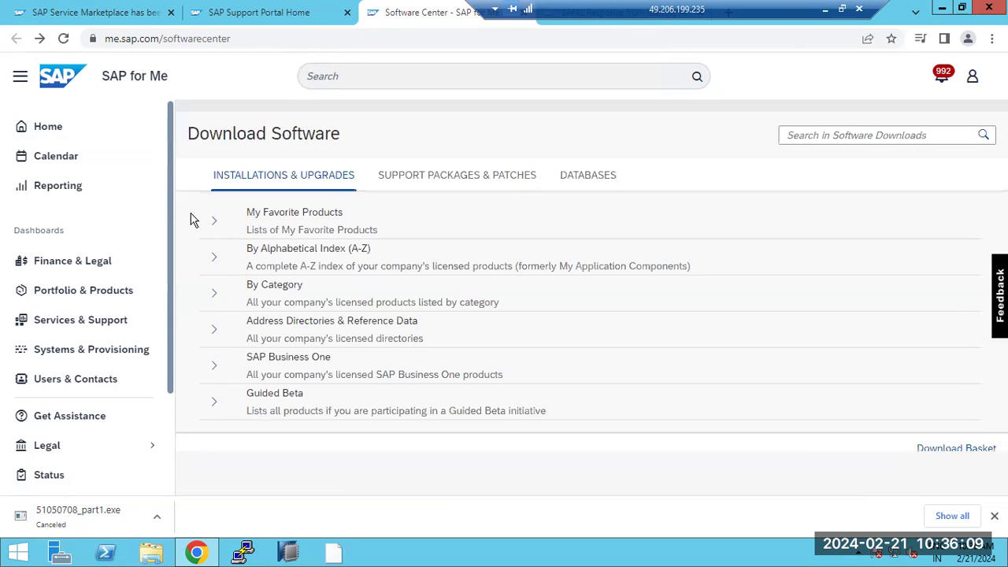
Expand the alphabetical index, check the required software list in the Paint notes, and return to the remote session's Software Center
click(213, 257)
scroll(315, 315, down, 8)
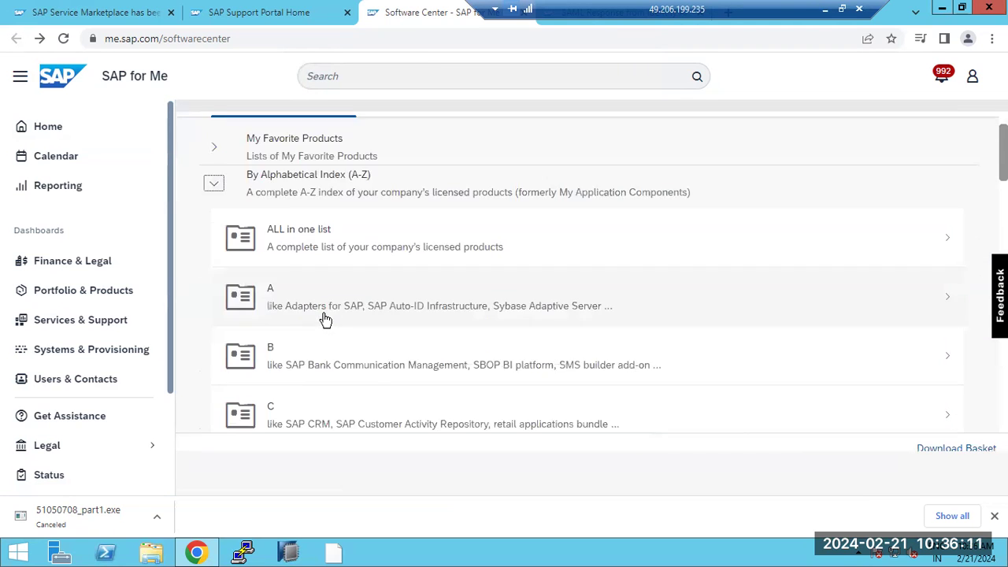
scroll(327, 315, down, 1)
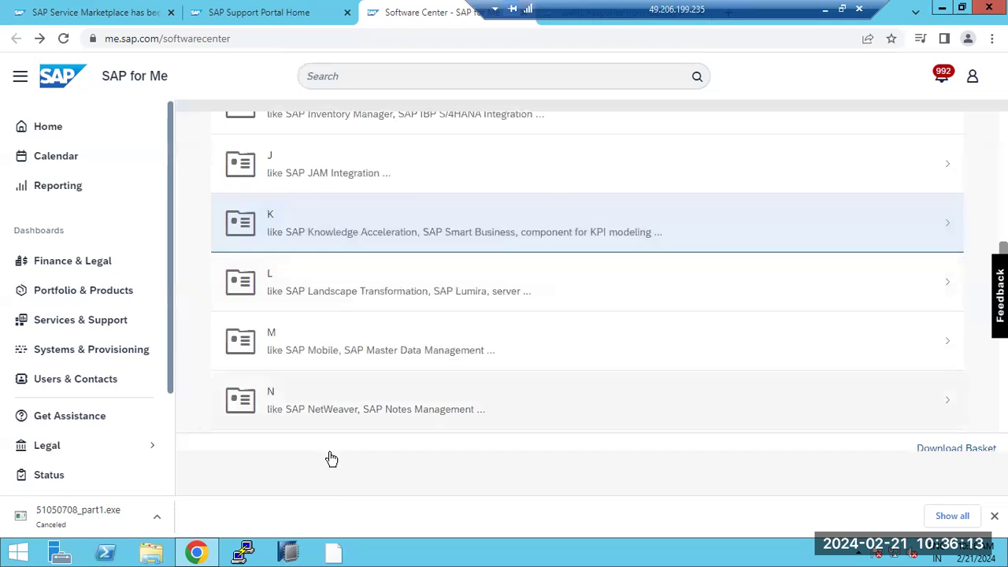
key(alt+Tab)
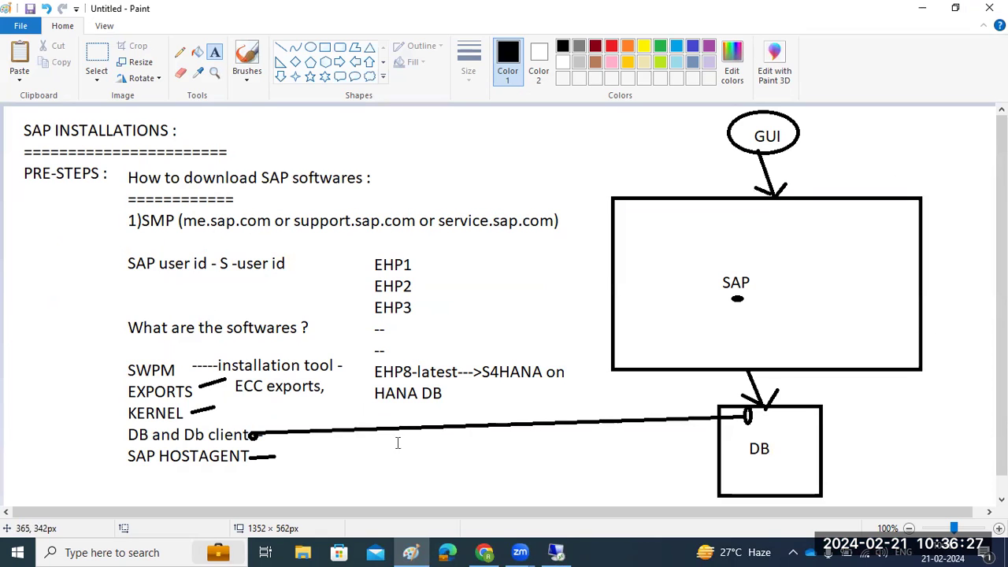
click(561, 551)
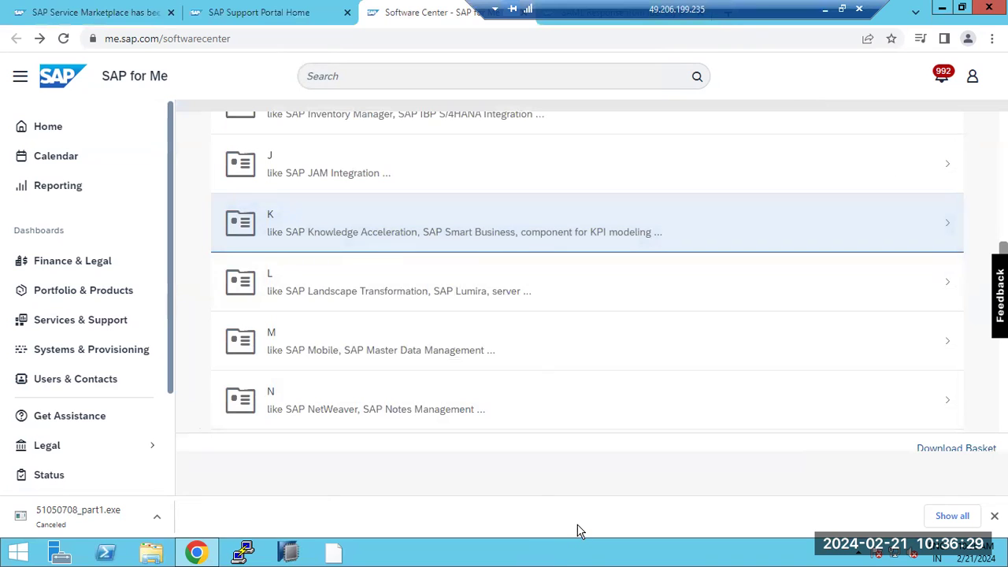
click(824, 9)
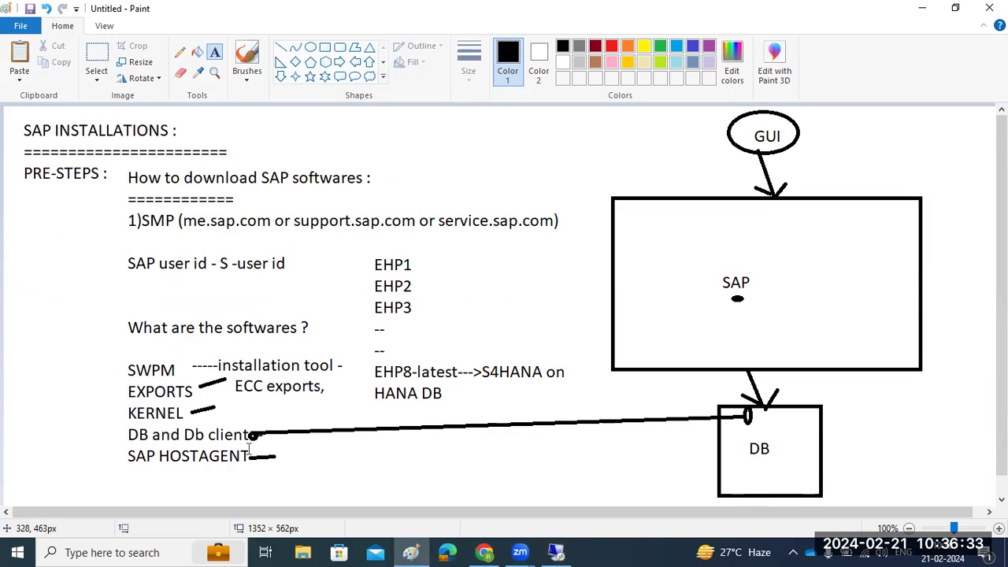
click(556, 552)
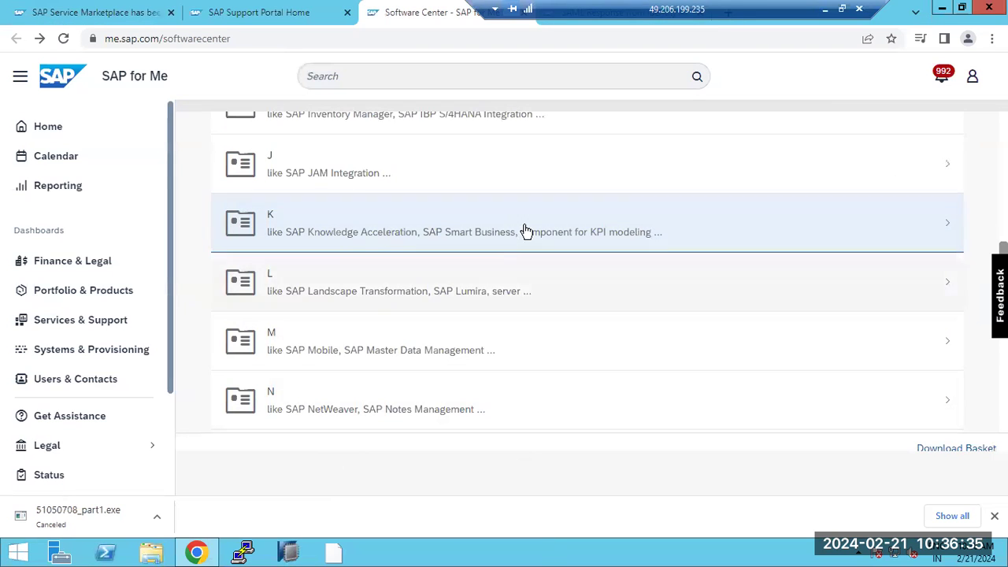
Open the database downloads and review the products under Database and Database Patches
scroll(549, 238, up, 10)
click(602, 183)
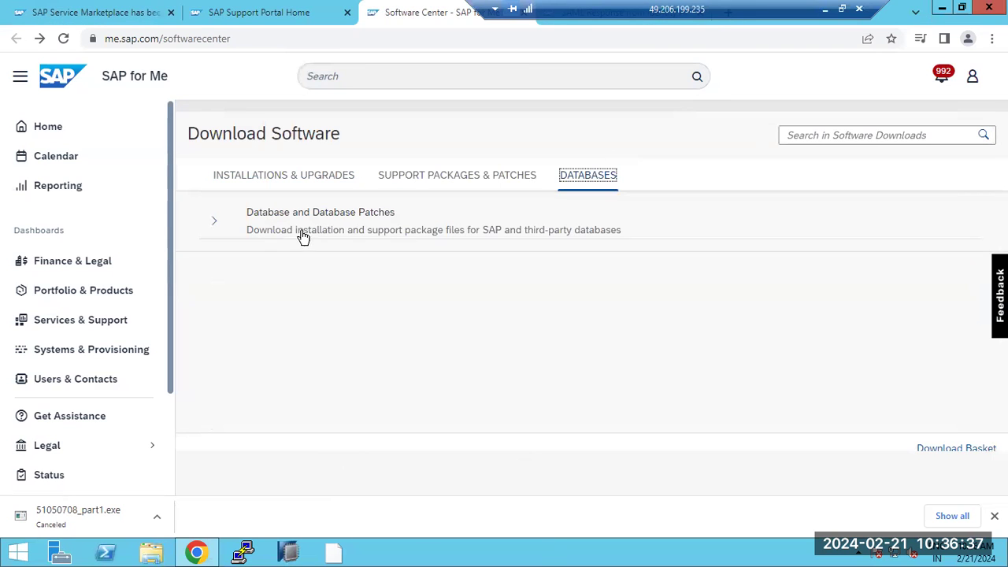
click(223, 222)
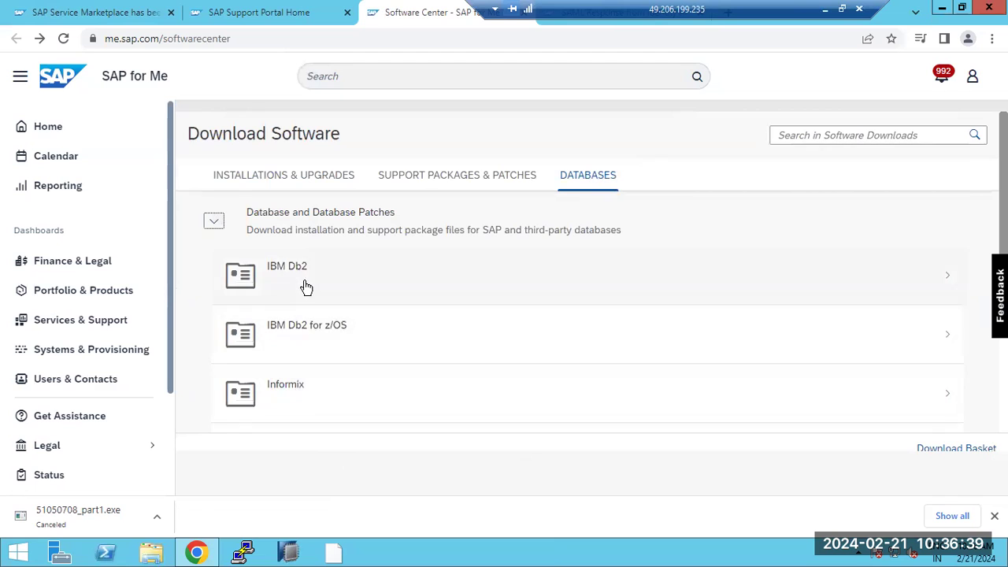
scroll(311, 304, down, 2)
scroll(310, 327, down, 2)
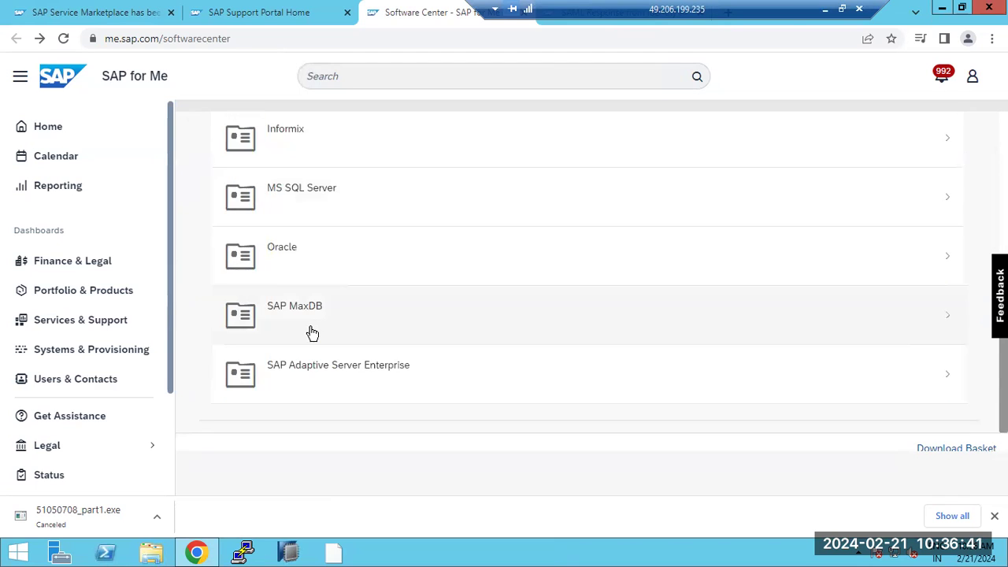
scroll(312, 331, up, 4)
Return to the installations and upgrades index and open SAP HANA PLATFORM EDITION from the letter H group
click(262, 176)
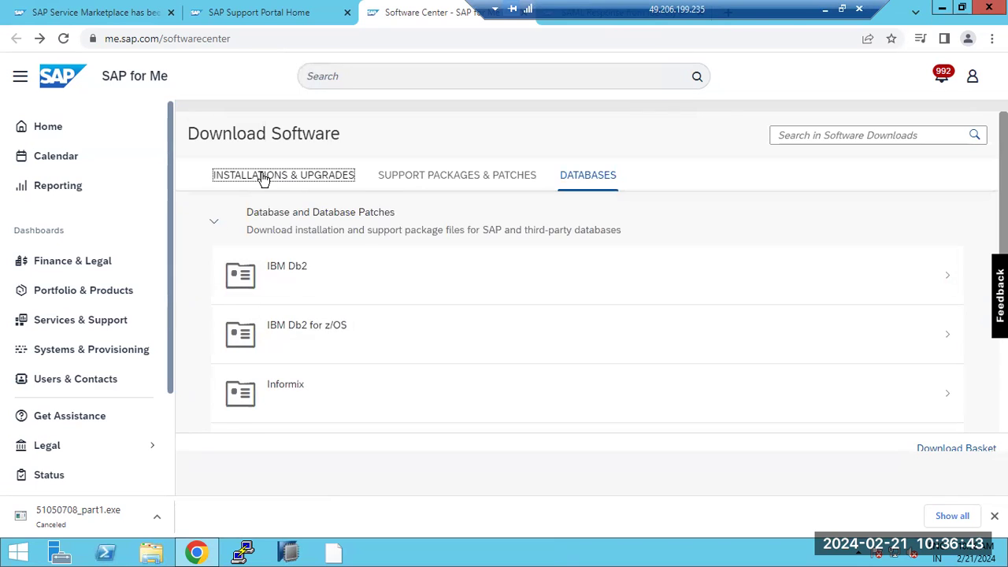
scroll(277, 389, down, 5)
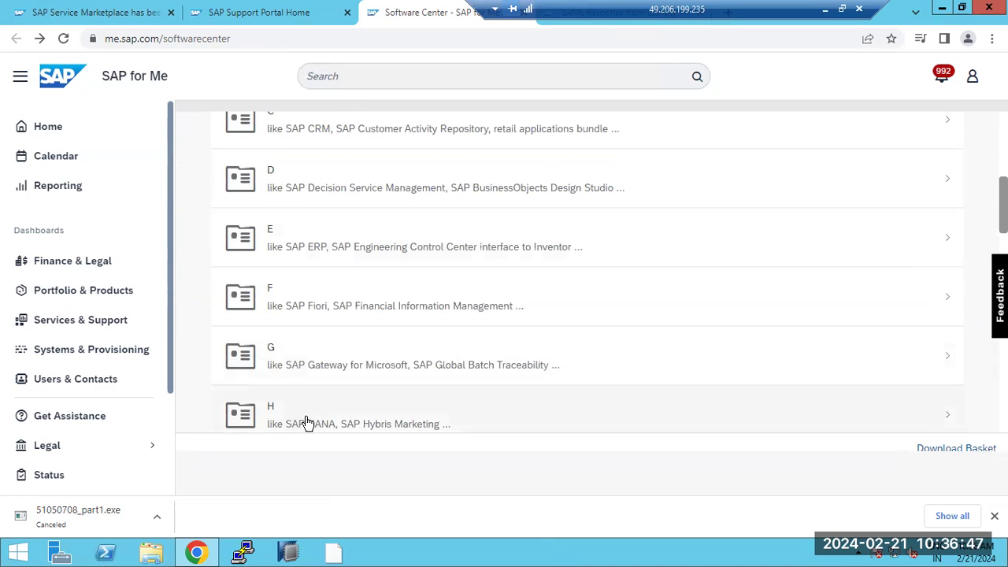
click(308, 423)
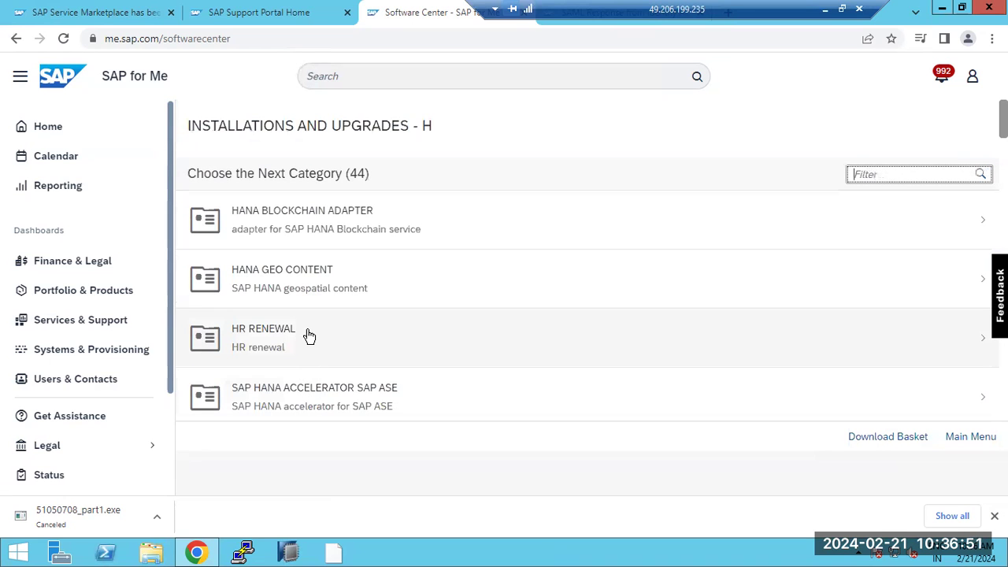
scroll(309, 336, down, 15)
scroll(311, 345, down, 15)
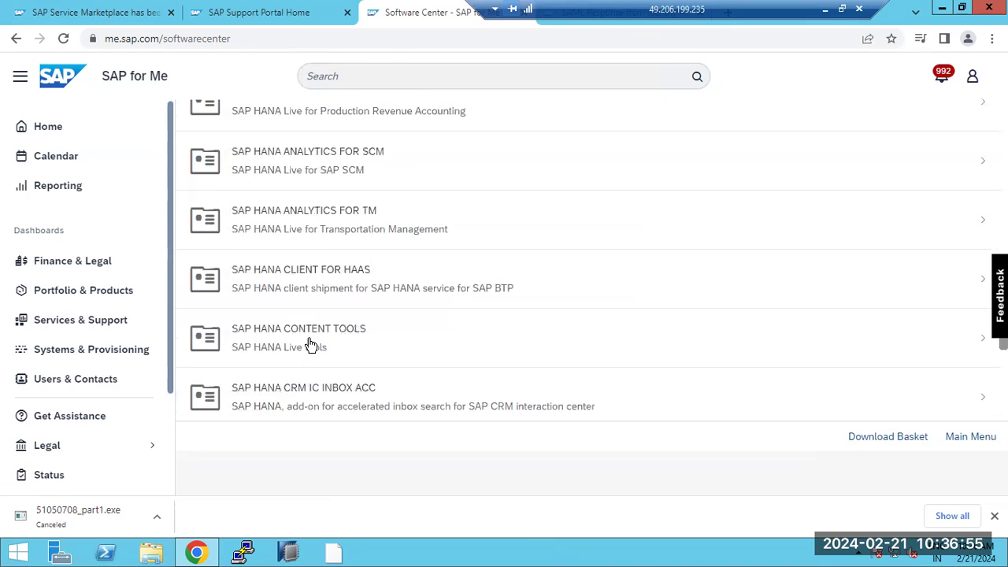
scroll(311, 345, down, 4)
click(308, 297)
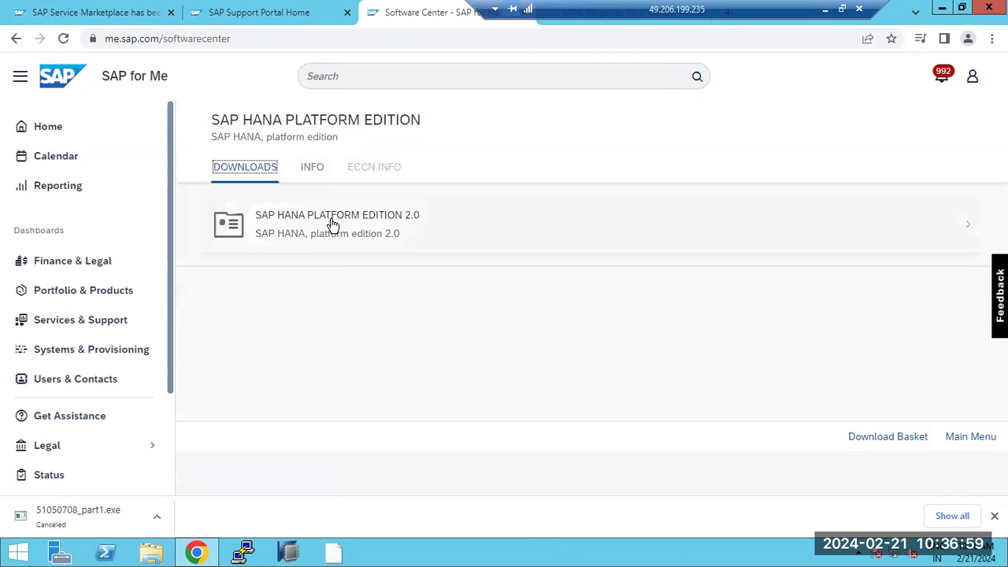
Open the installation downloads of SAP HANA PLATFORM EDITION 2.0, and go back to the letter H product list
click(331, 226)
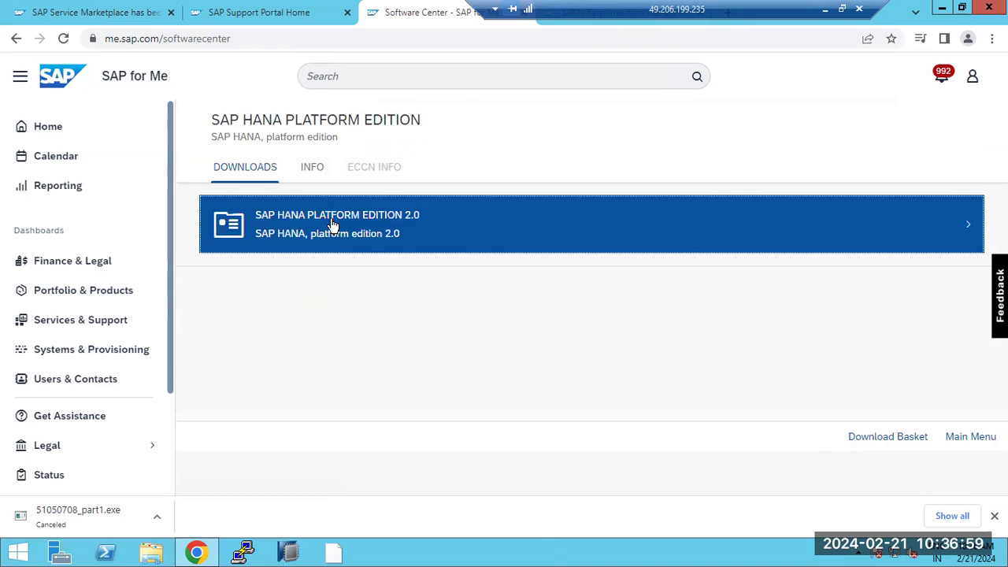
click(337, 245)
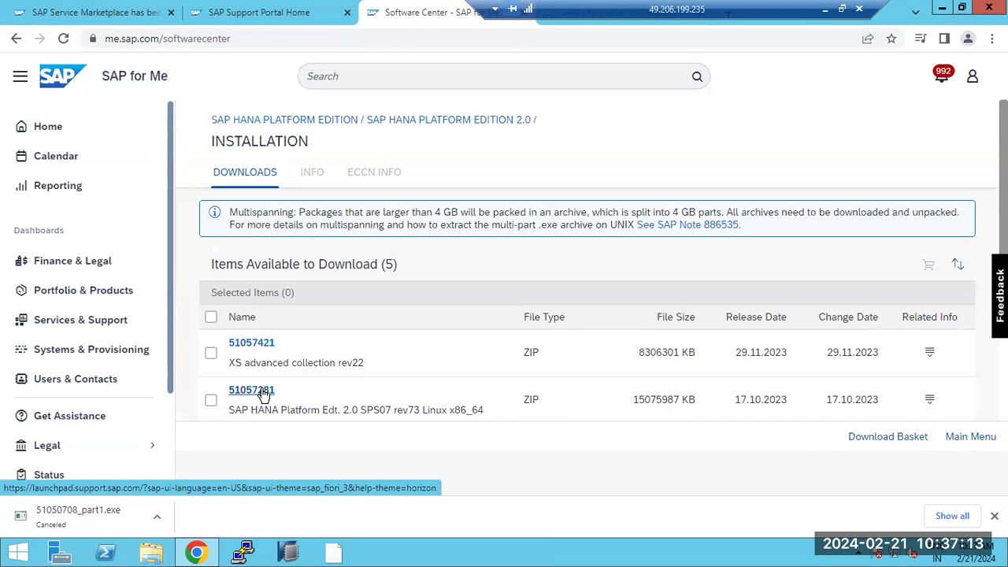
click(287, 121)
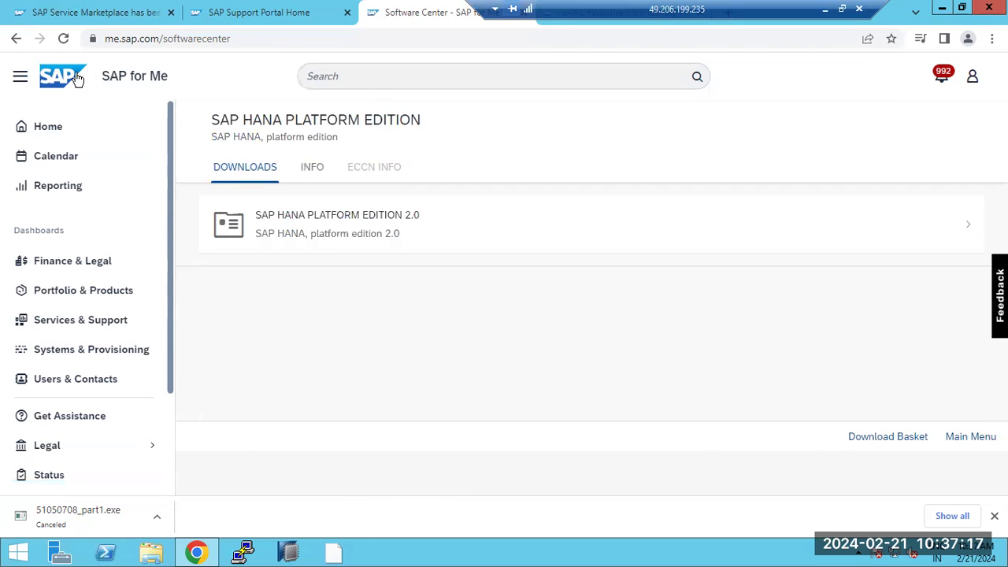
click(16, 40)
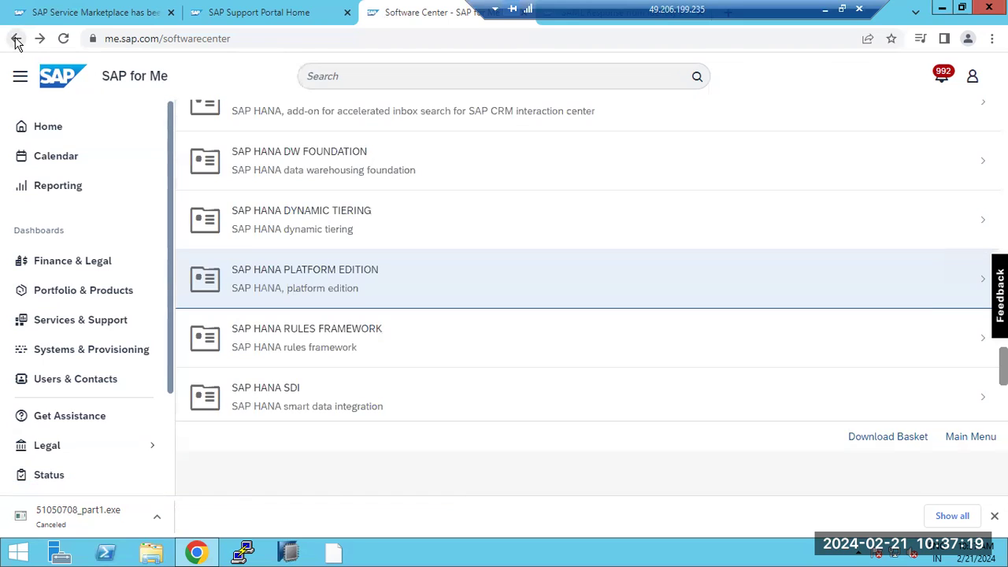
Open the SAP HOST AGENT 7.22 downloads from the letter H product list
scroll(352, 352, down, 2)
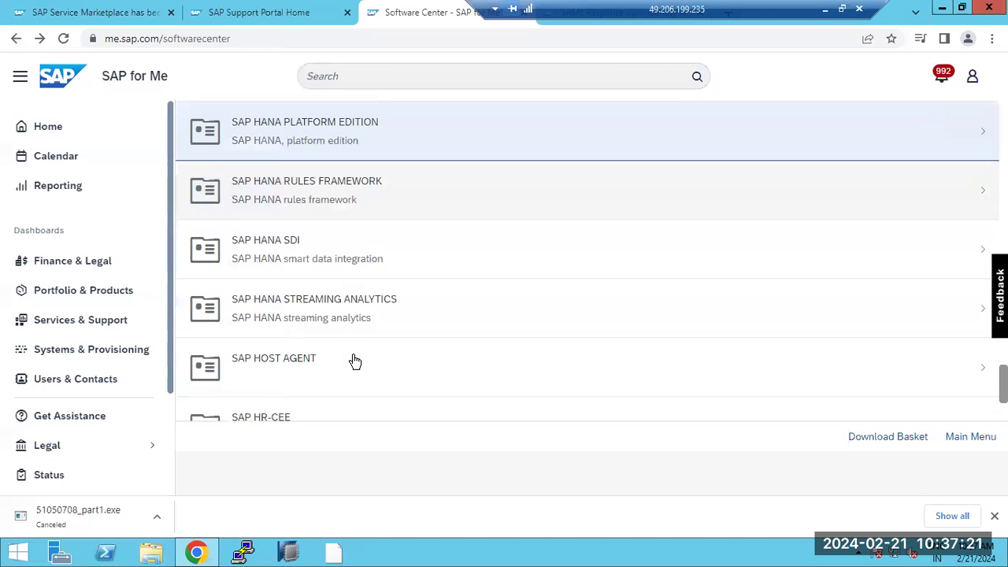
click(273, 364)
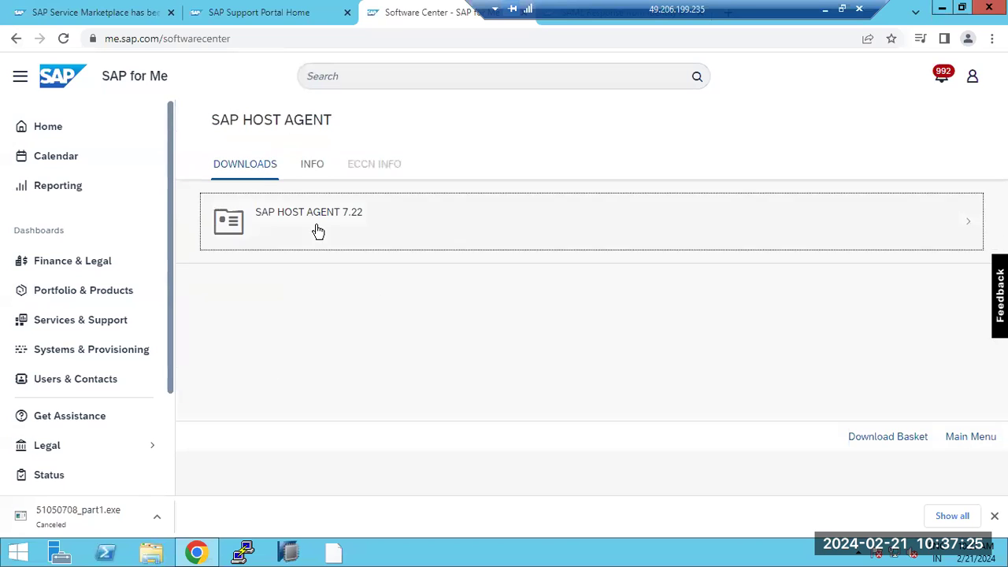
click(318, 228)
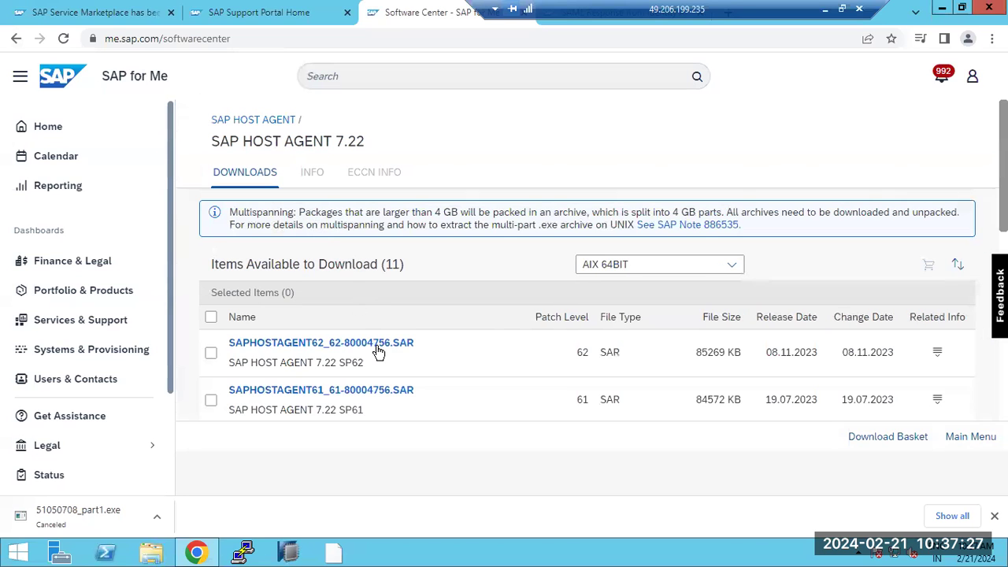
Filter the host agent downloads to WINDOWS ON X64 64BIT and highlight the SAR file type of the SP62 item
click(729, 265)
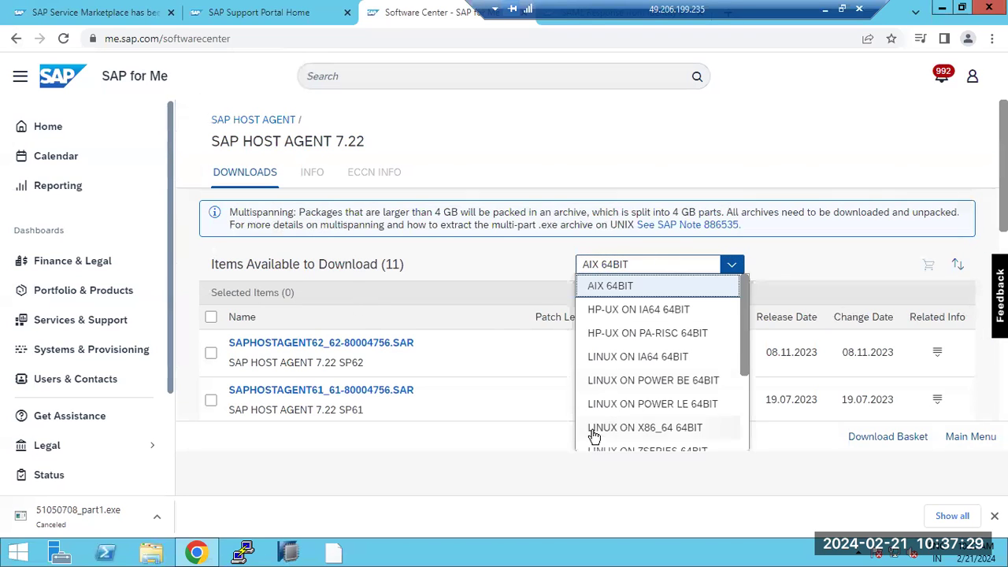
scroll(611, 370, down, 1)
scroll(611, 374, down, 1)
click(615, 416)
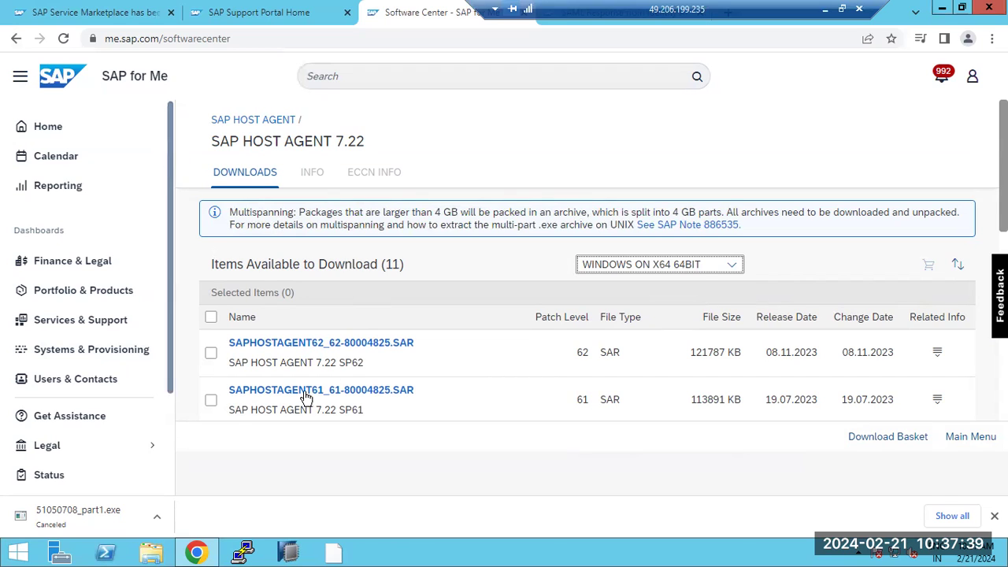
double_click(603, 353)
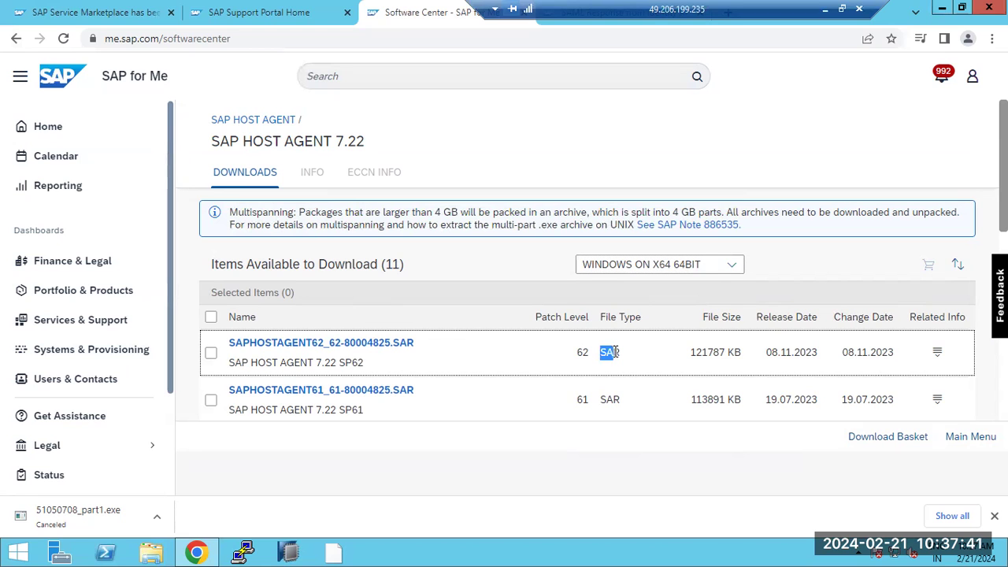
Switch to the Paint notes and add the text ".SAR" in the empty area above the download heading
click(825, 9)
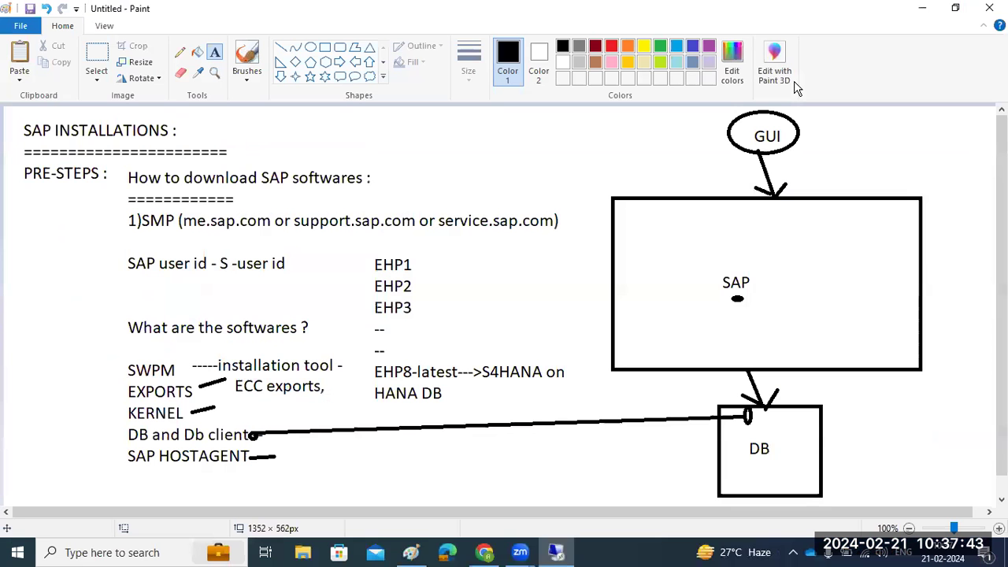
mouse_move(408, 123)
mouse_down()
mouse_move(453, 147)
mouse_move(712, 175)
mouse_up()
text(.SAR)
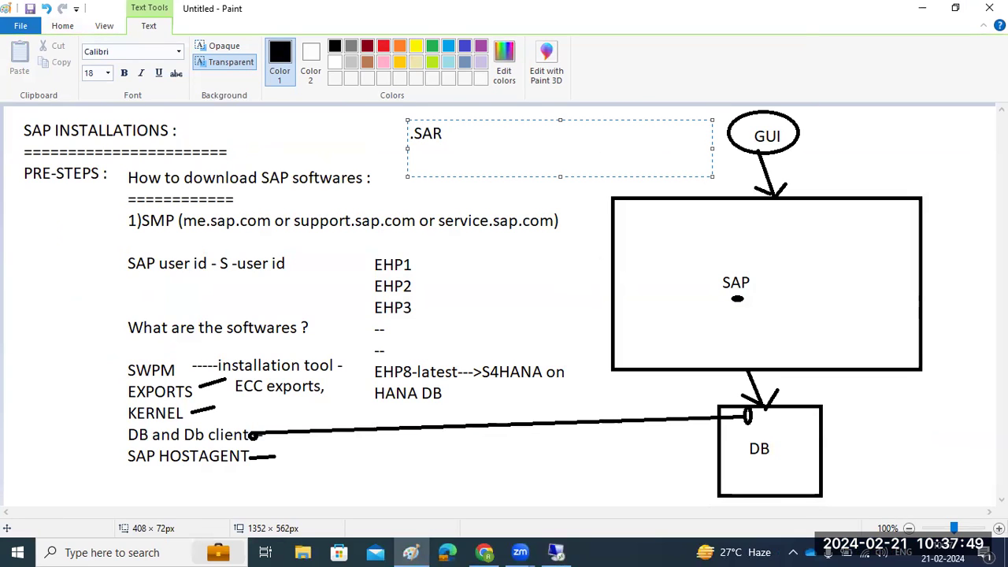
key(Return)
text(.pdf.)
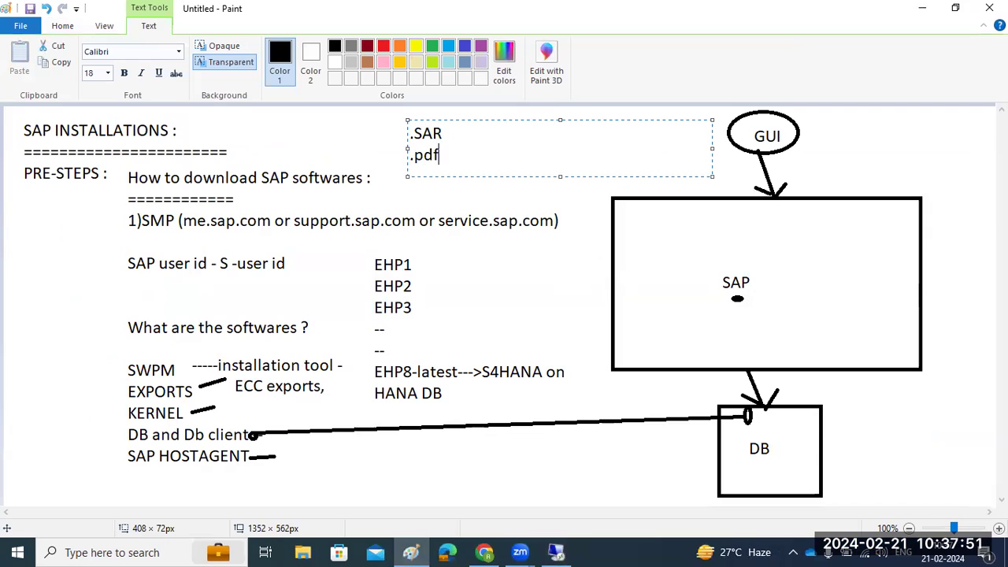
key(Return)
key(BackSpace)
key(BackSpace)
key(BackSpace)
key(BackSpace)
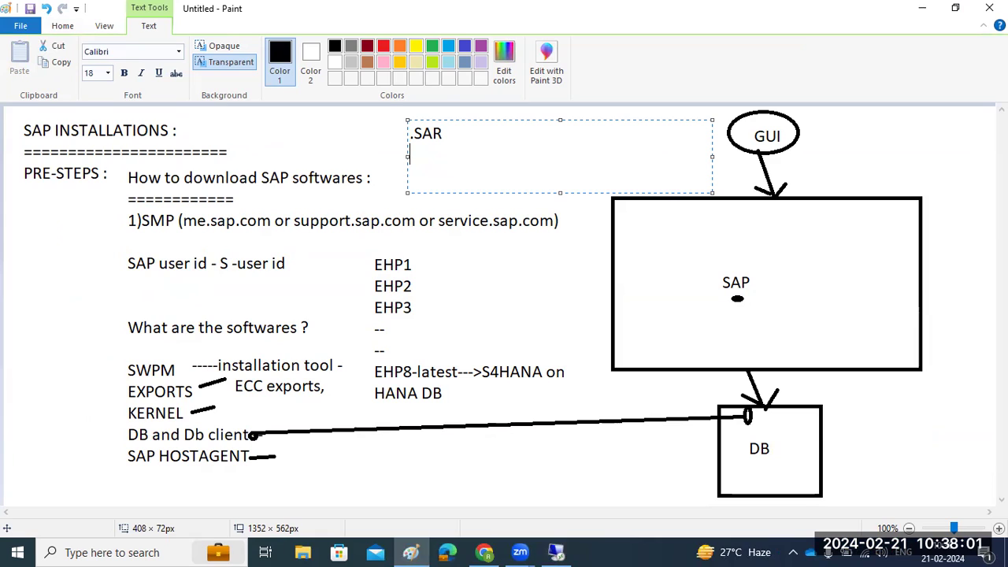
Add "SAP archive" to the .SAR note, join both texts on one line, and highlight SAR
text(AP archive)
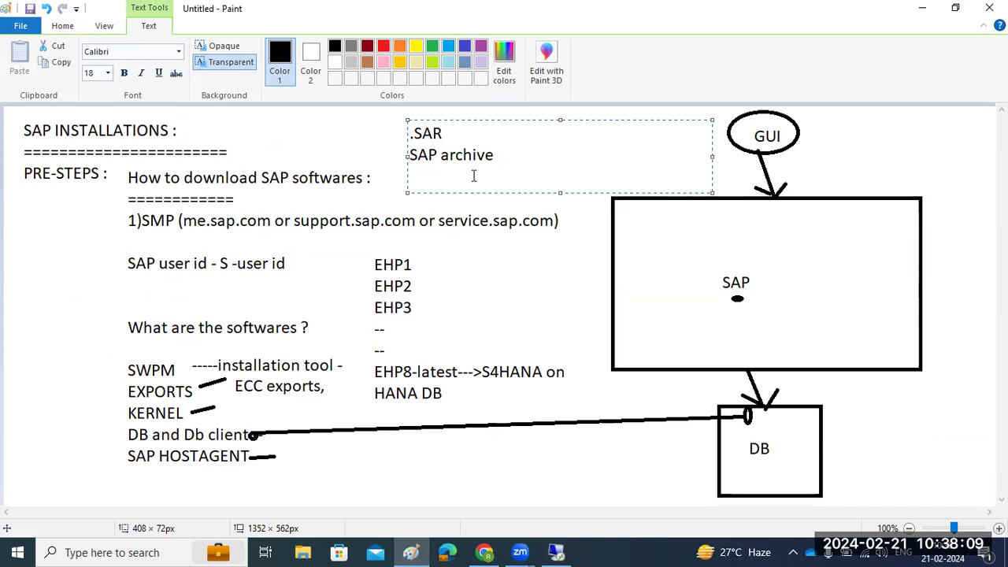
mouse_move(440, 155)
mouse_down()
mouse_move(456, 155)
mouse_move(409, 156)
mouse_move(456, 135)
mouse_move(415, 136)
mouse_up()
click(444, 136)
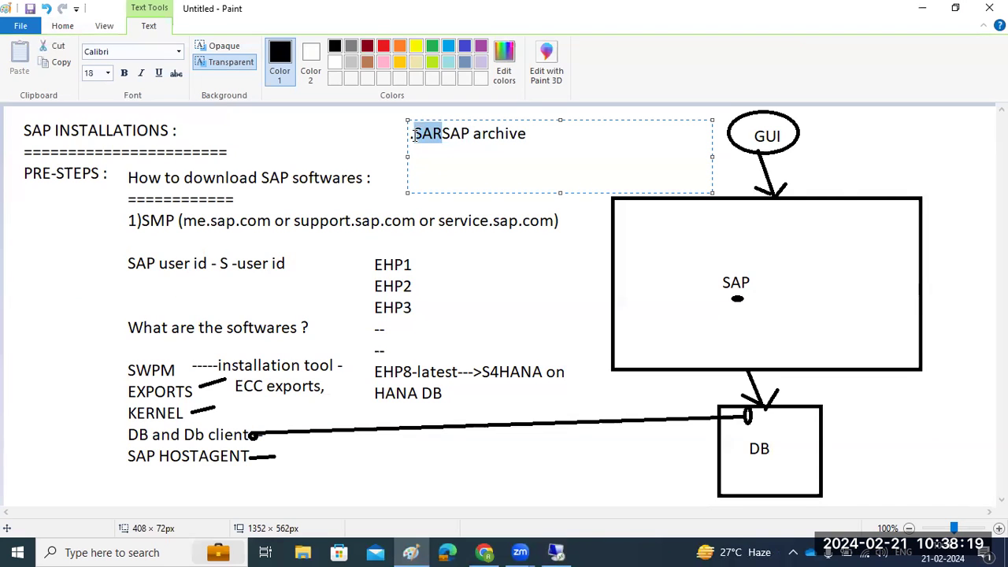
Switch to the remote browser, return to the Download Software overview, and check the alphabetical index under Support Packages & Patches
click(569, 548)
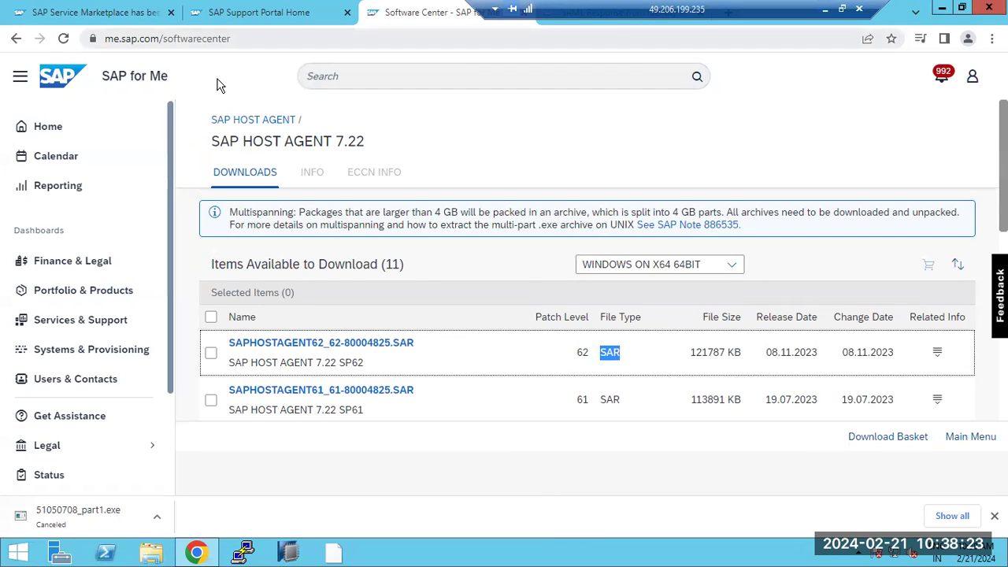
key(ctrl+l)
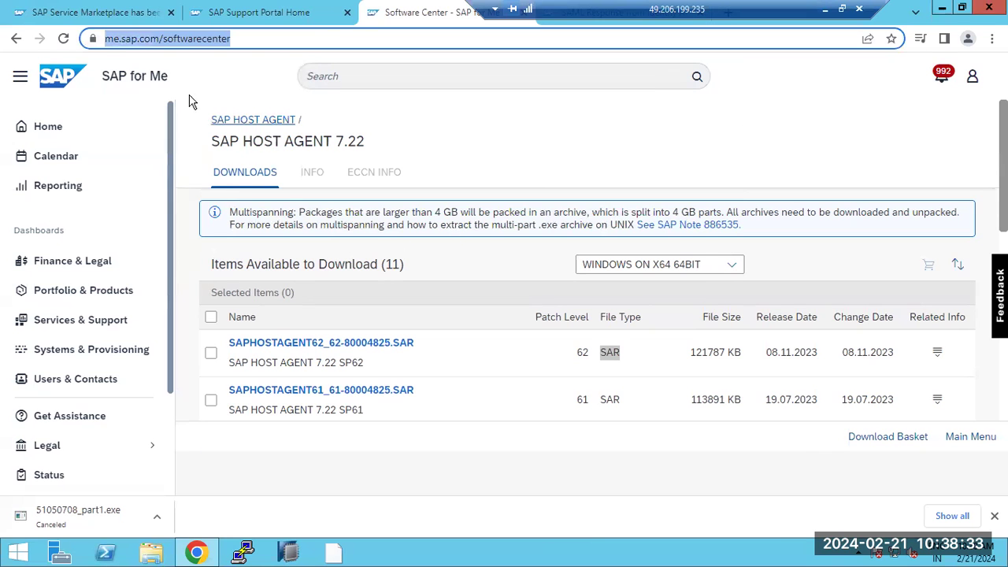
key(ctrl+shift+Tab)
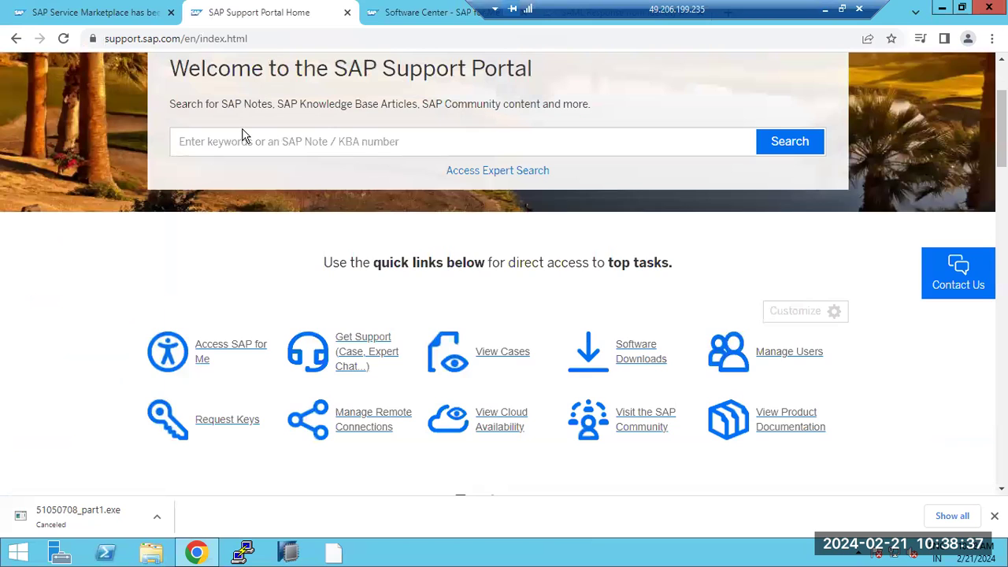
key(ctrl+Tab)
click(13, 41)
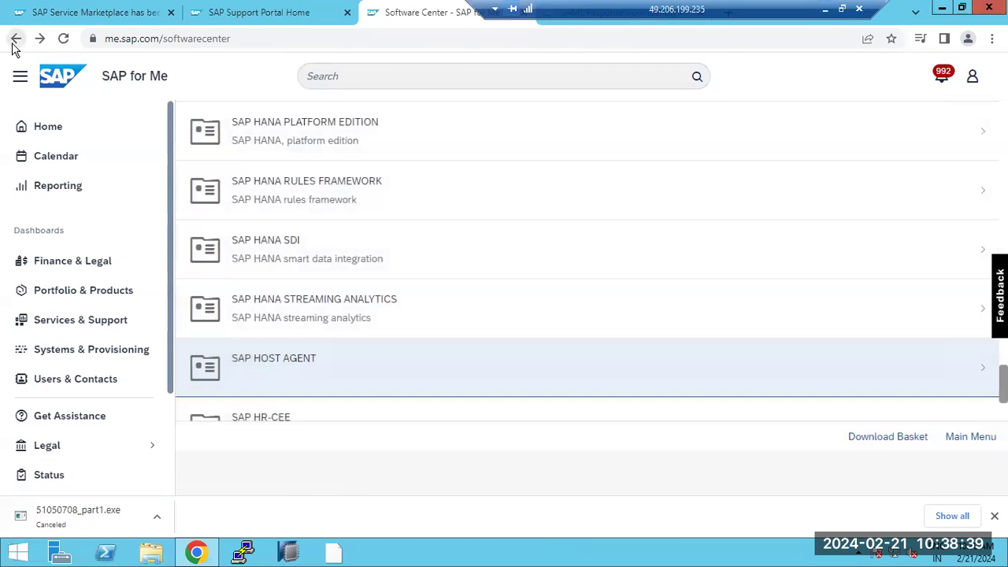
click(17, 39)
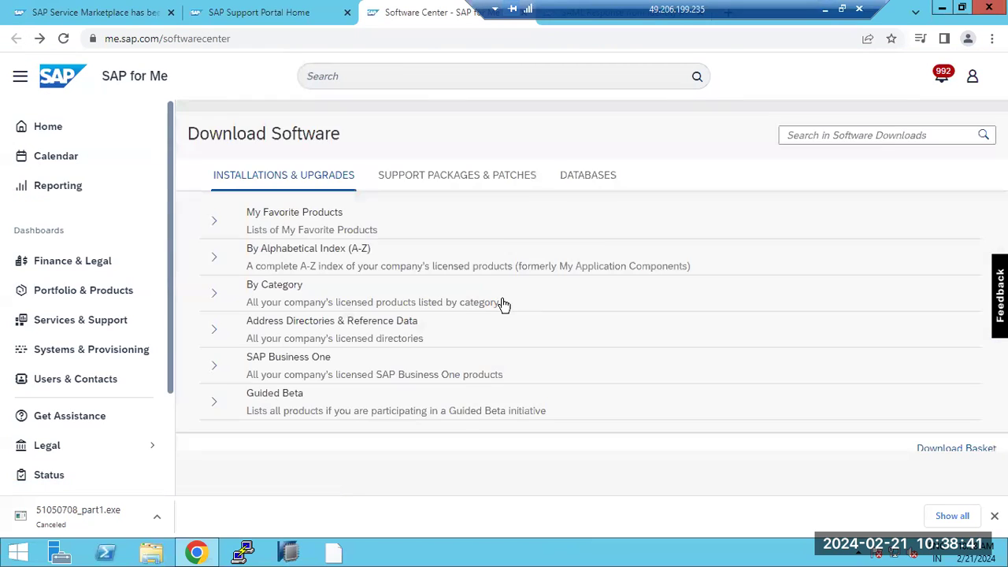
click(455, 174)
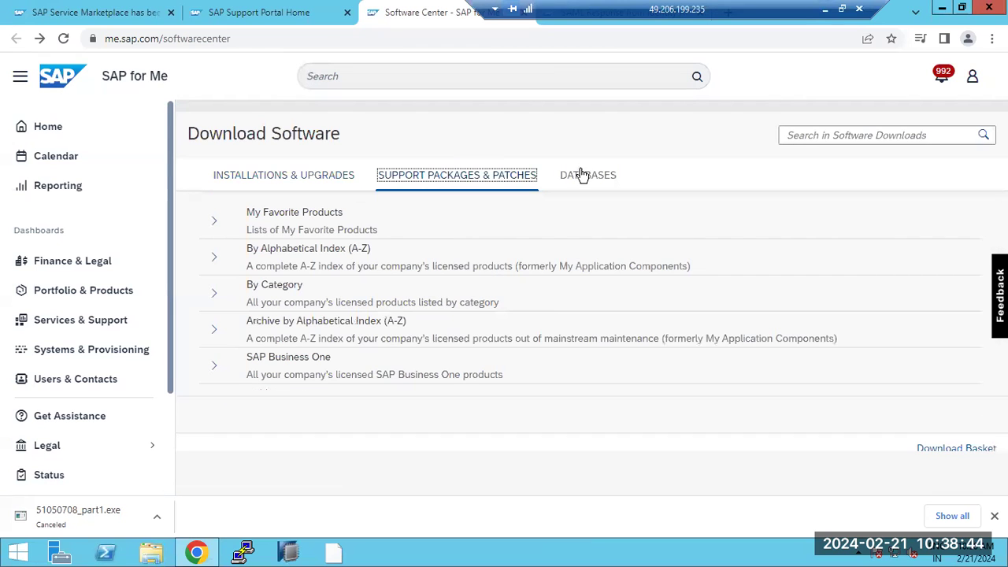
click(218, 257)
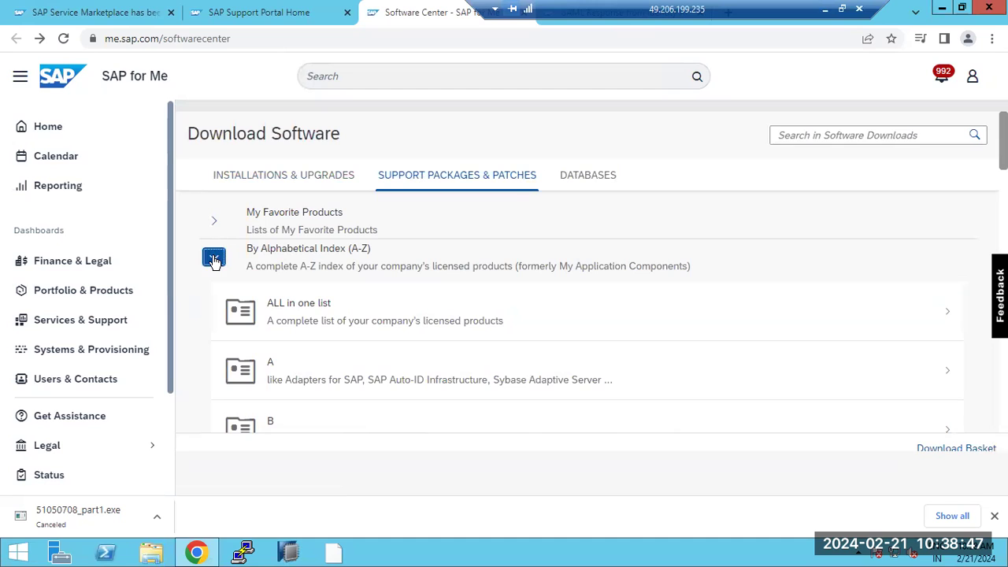
click(214, 260)
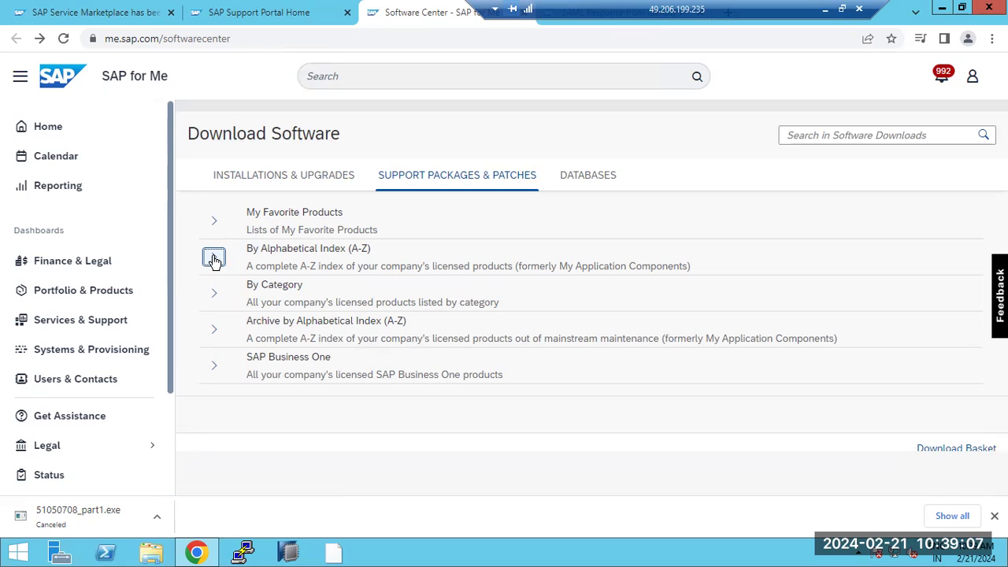
Open the SAPSOFTWARES folder on the SAP (E:) drive in File Explorer and look into DATA_UNITS inside folder 51050829
click(151, 552)
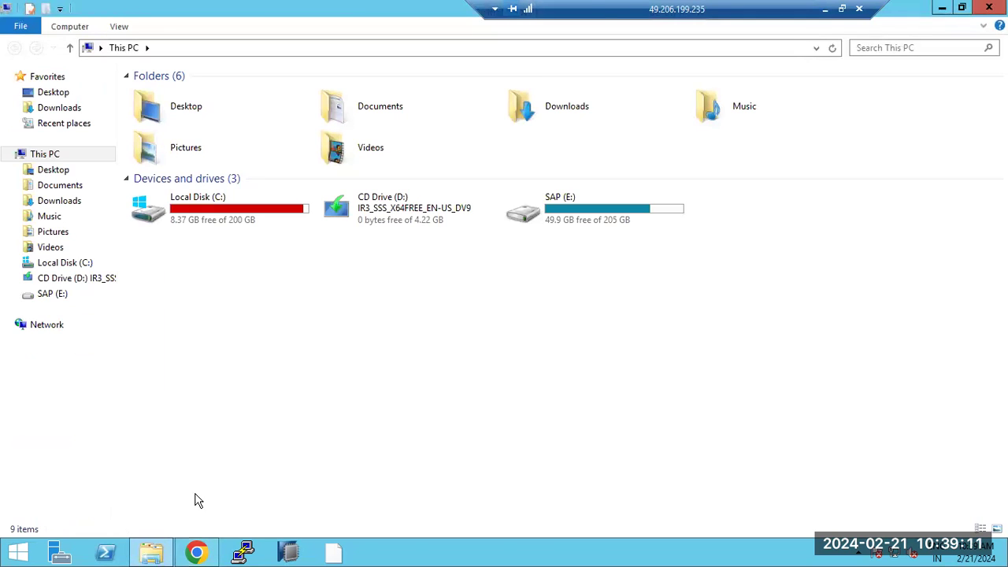
double_click(595, 208)
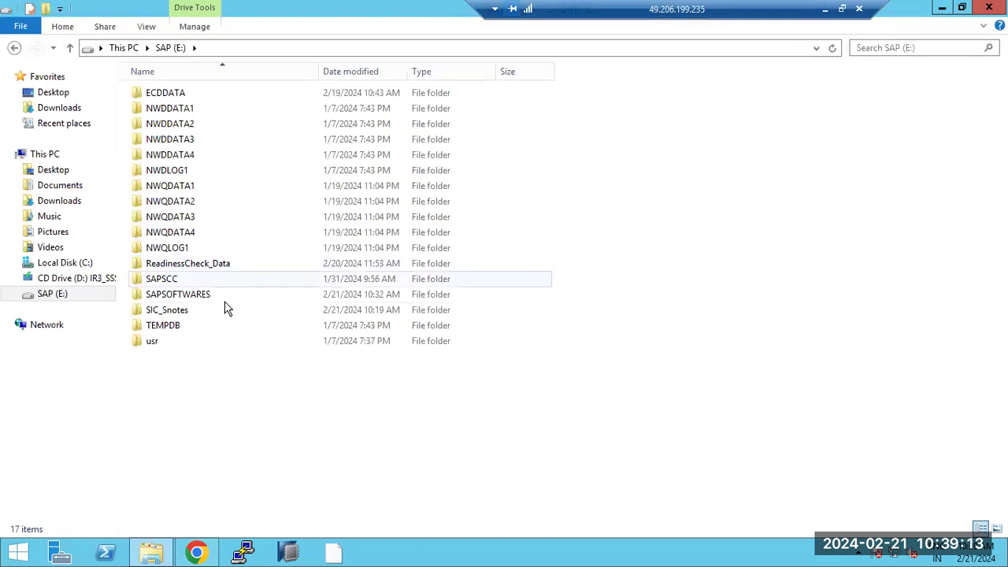
click(176, 299)
double_click(176, 299)
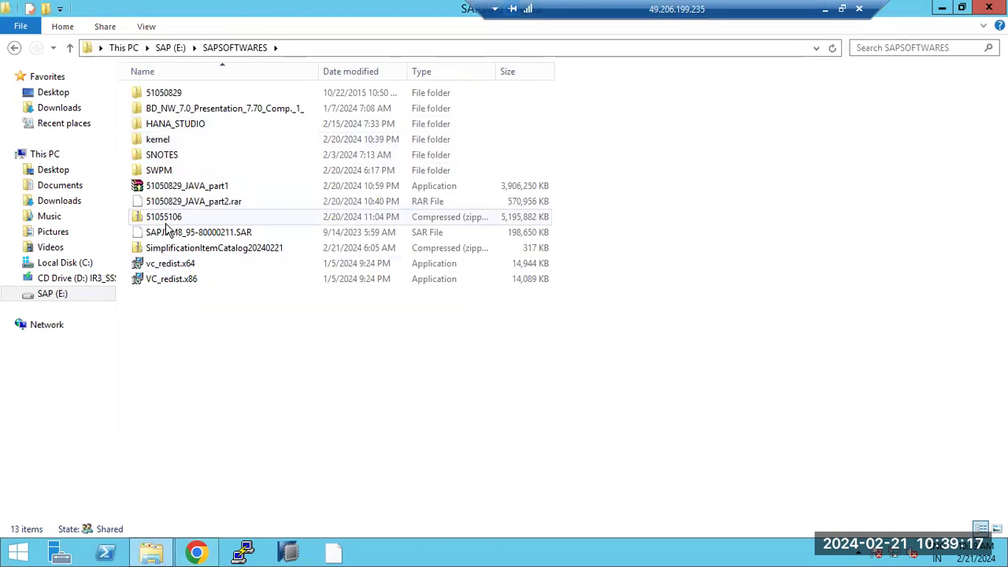
click(162, 173)
click(162, 141)
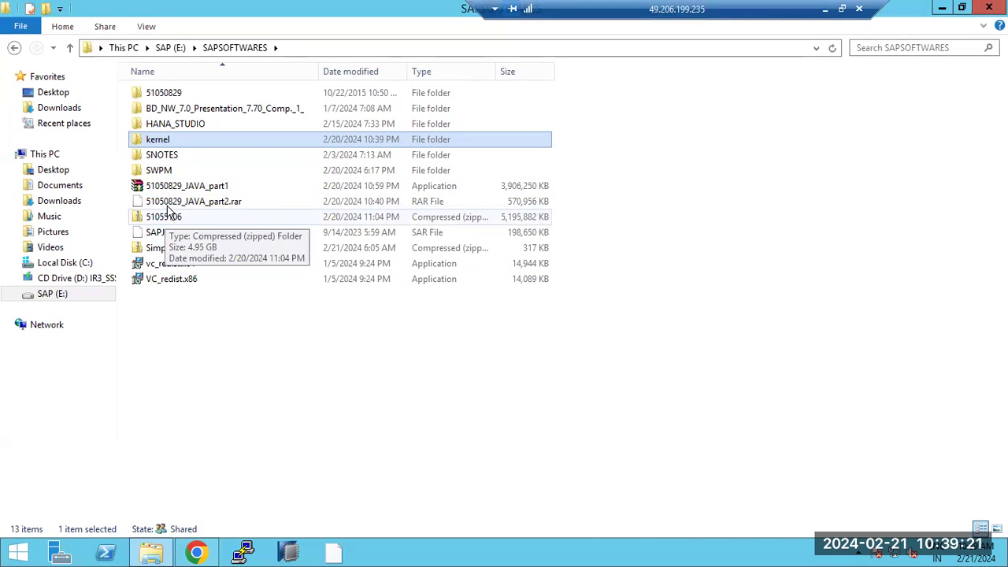
double_click(167, 96)
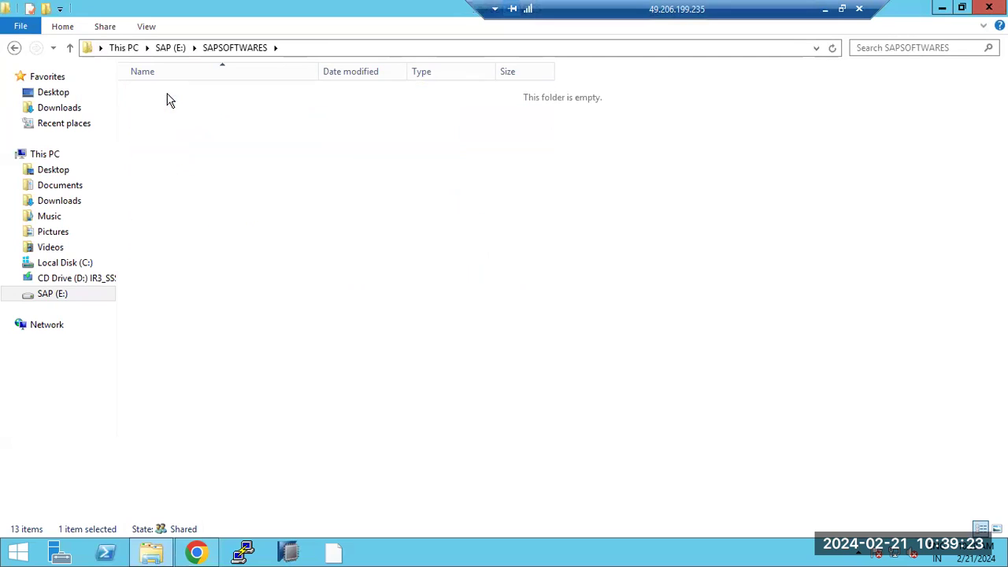
double_click(168, 98)
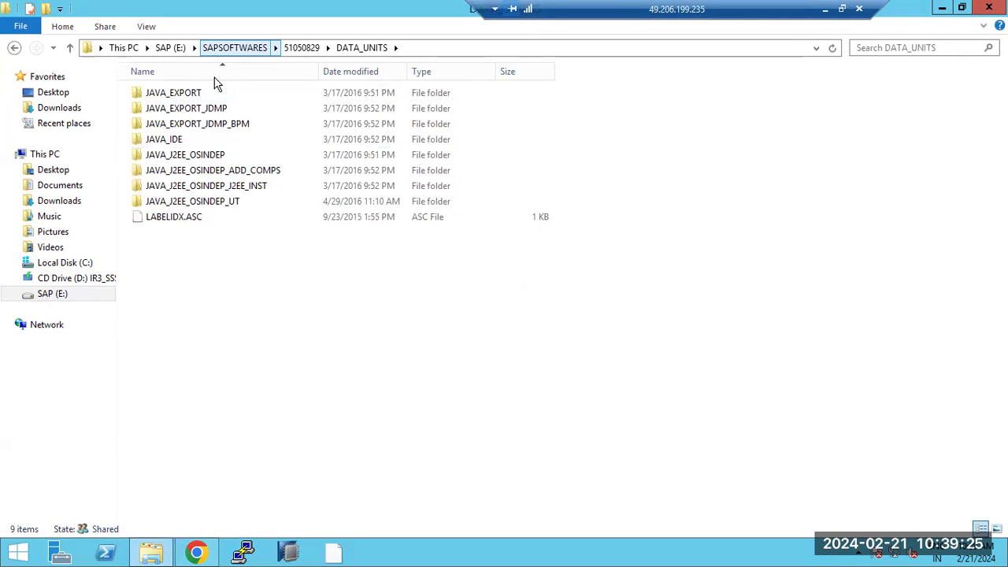
Return to the SAPSOFTWARES folder and permanently delete 51050829_JAVA_part1, 51050829_JAVA_part2.rar and the zipped folder 51055106
click(221, 49)
key(alt+Up)
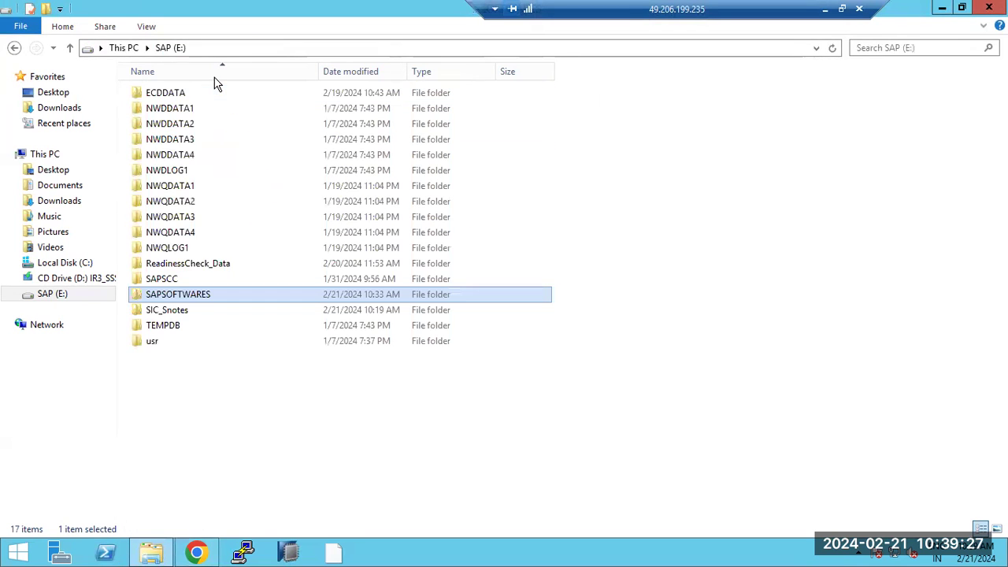
double_click(164, 296)
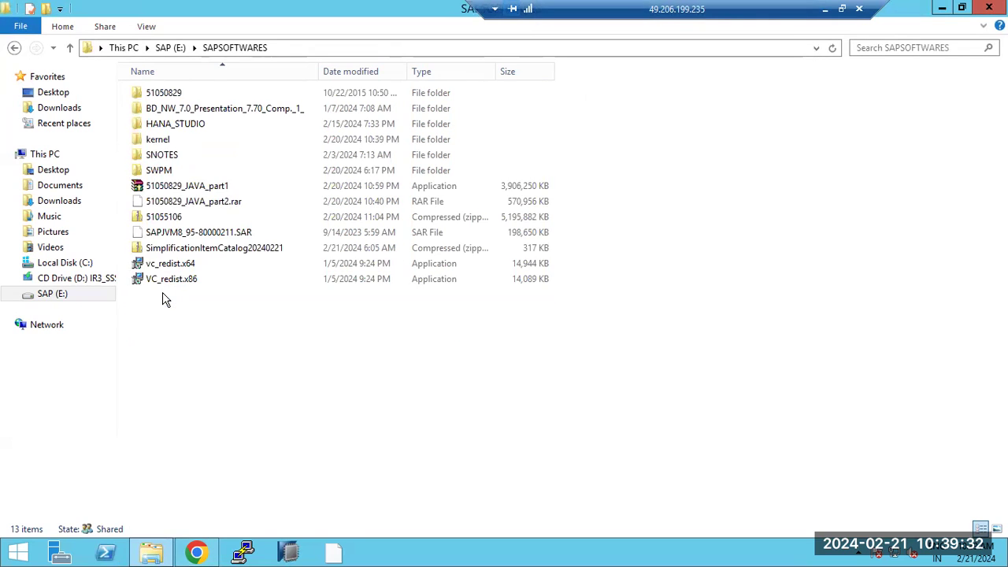
click(187, 191)
ctrl+click(198, 203)
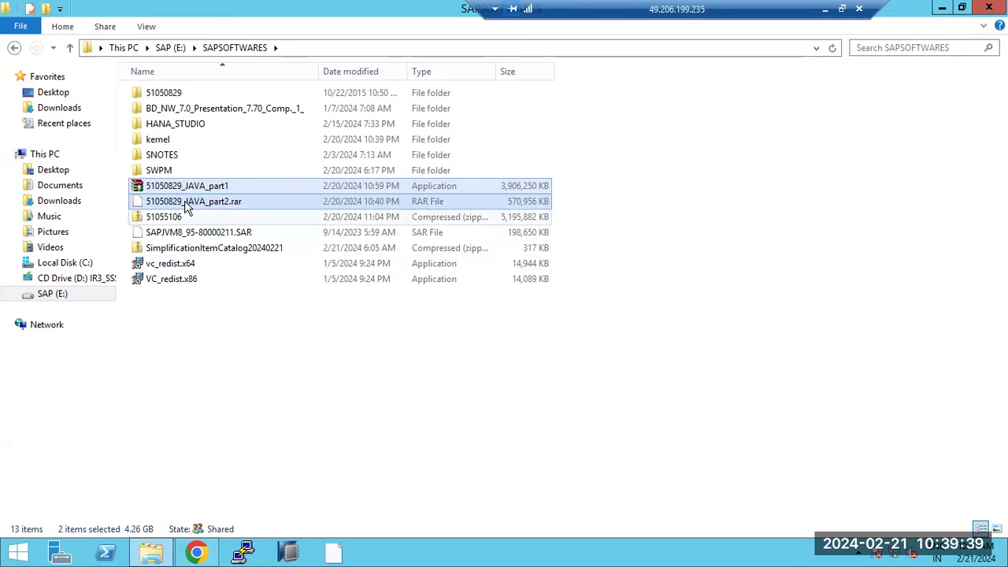
ctrl+click(182, 218)
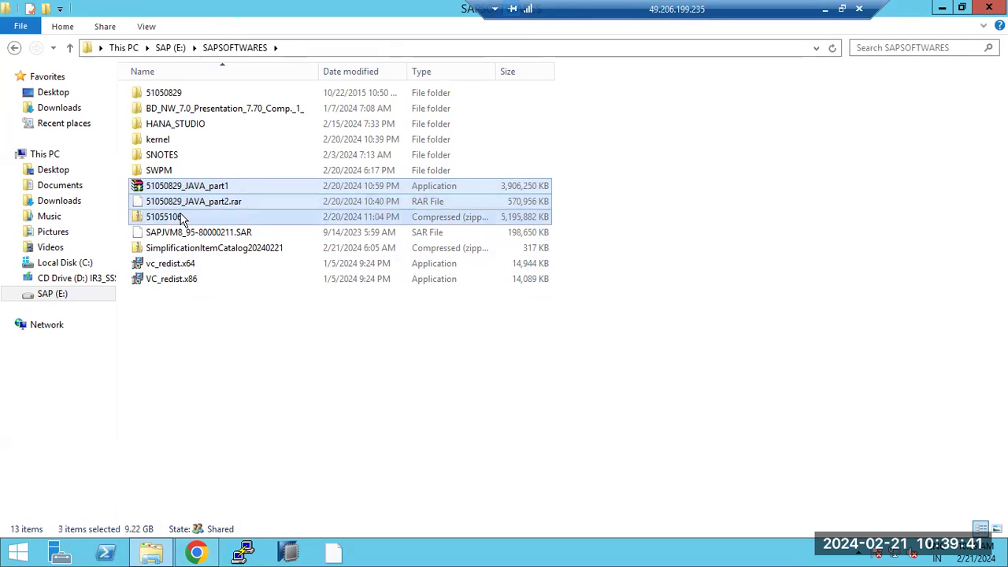
key(shift+Delete)
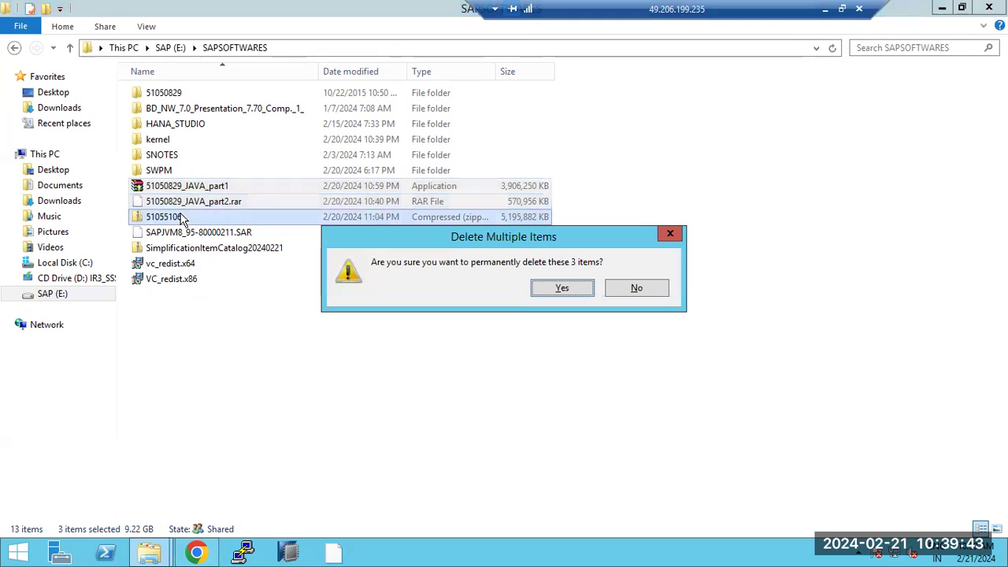
click(573, 291)
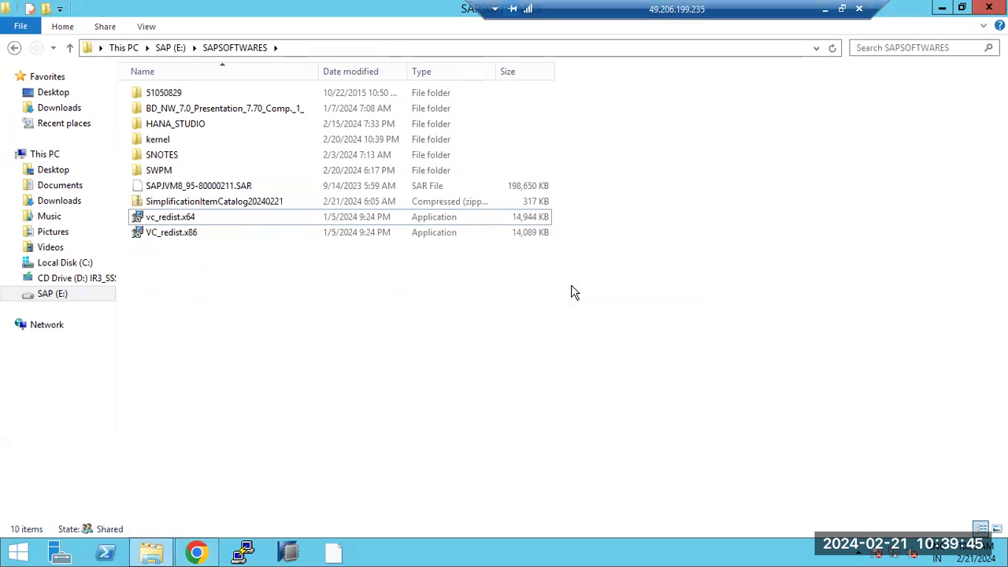
Open This PC and refresh it to check the free space on the drives
click(46, 154)
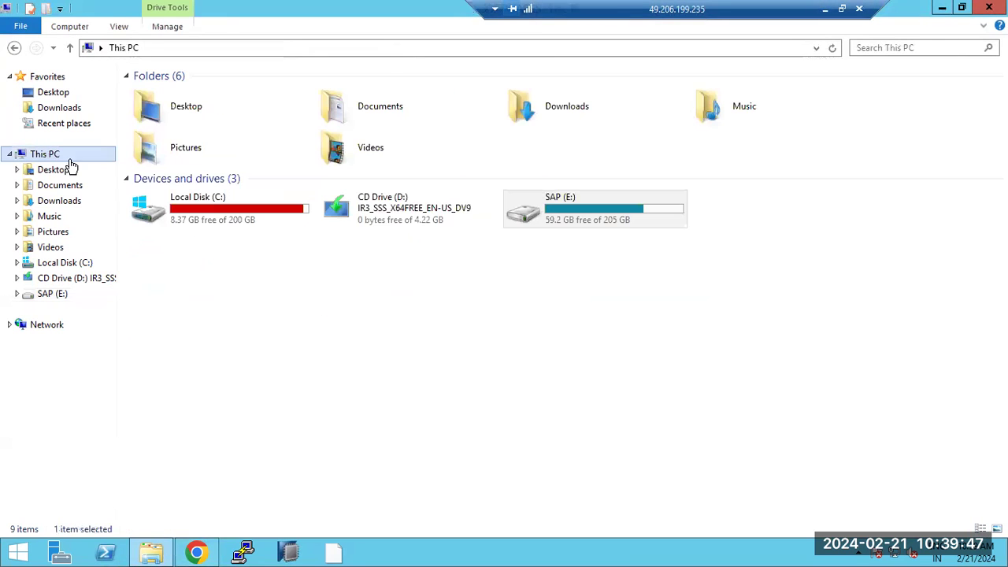
right_click(336, 283)
click(392, 344)
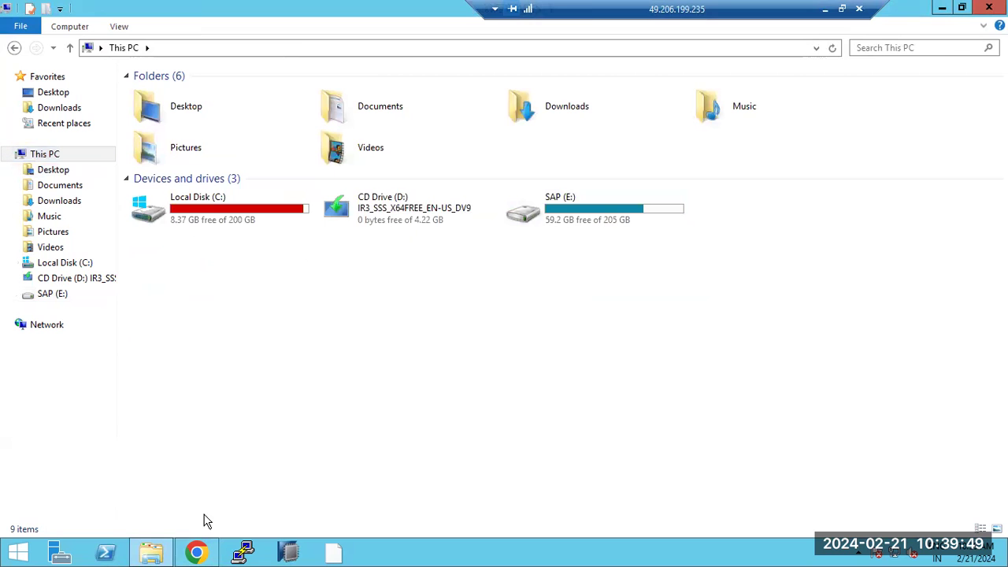
Switch back to the browser and look through the letters of the alphabetical product index under Support Packages & Patches
click(196, 551)
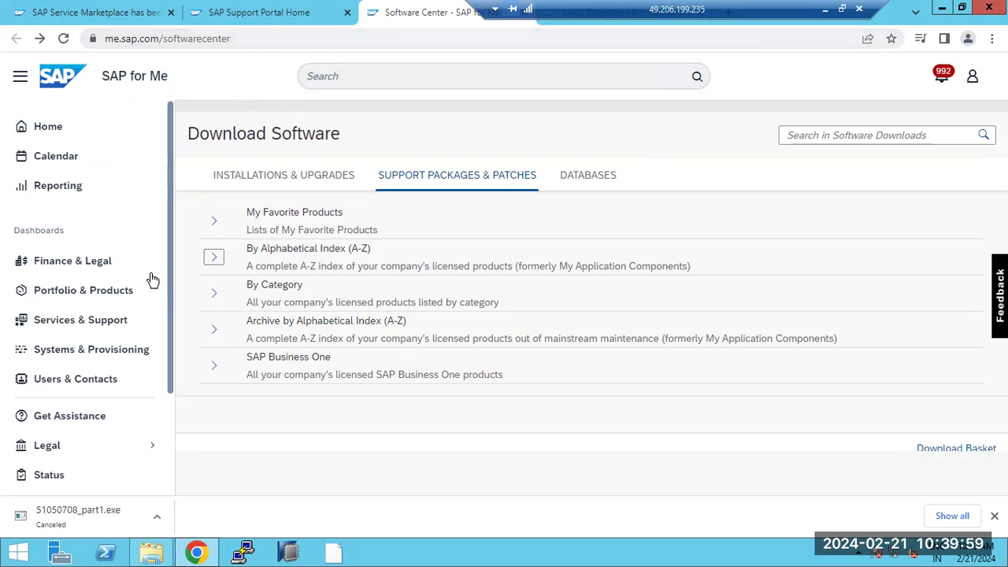
click(213, 257)
scroll(291, 391, down, 4)
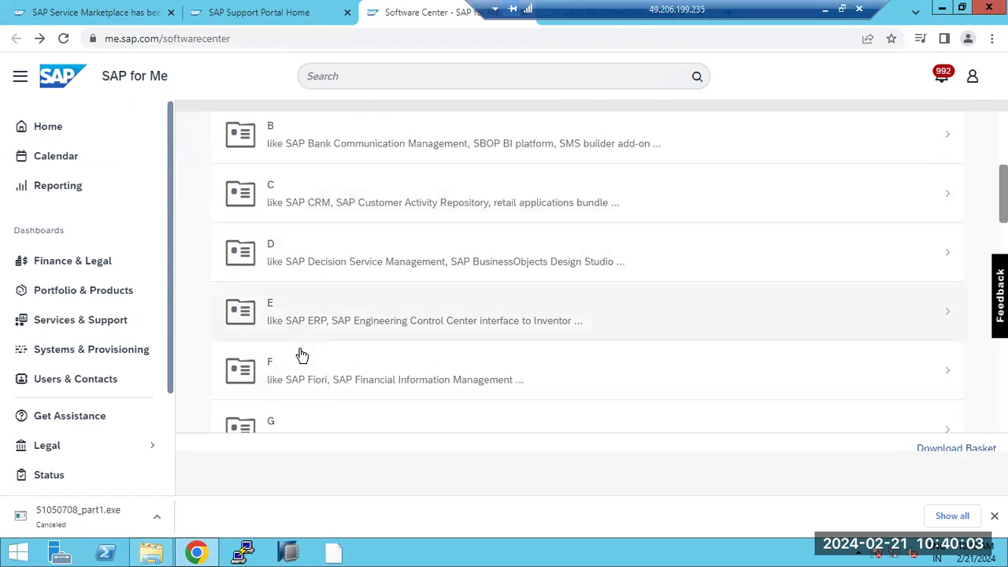
scroll(304, 339, down, 5)
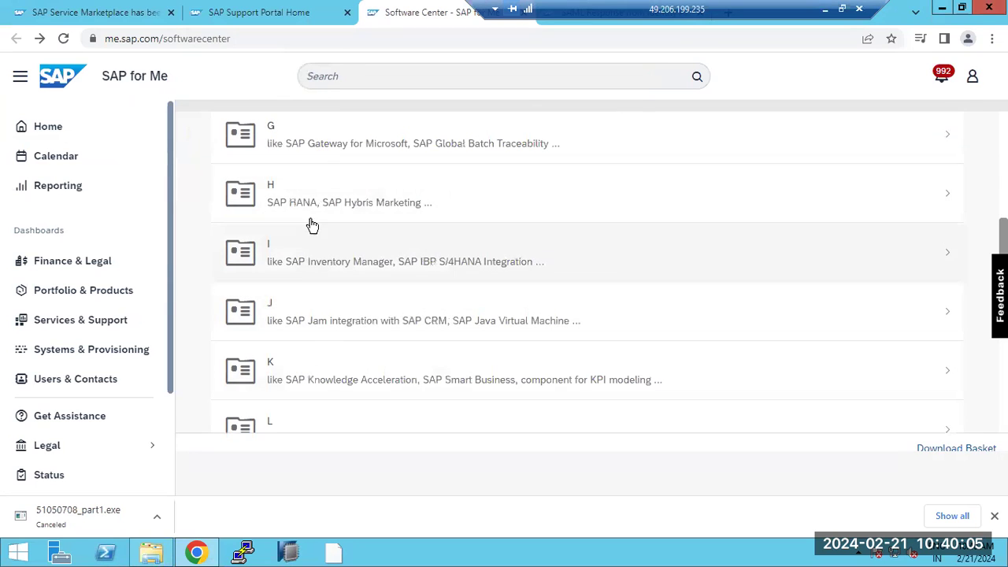
scroll(311, 367, down, 12)
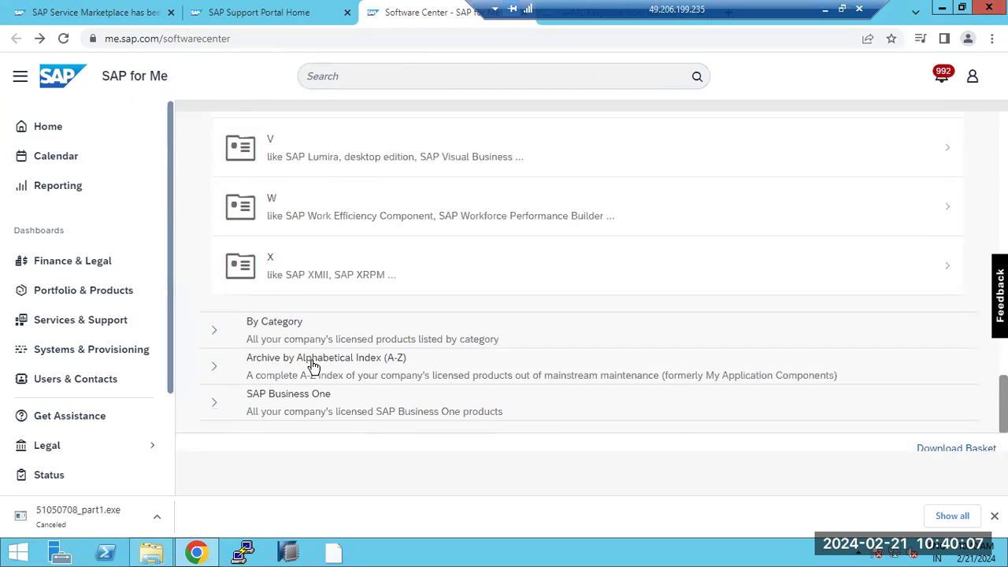
scroll(300, 284, up, 12)
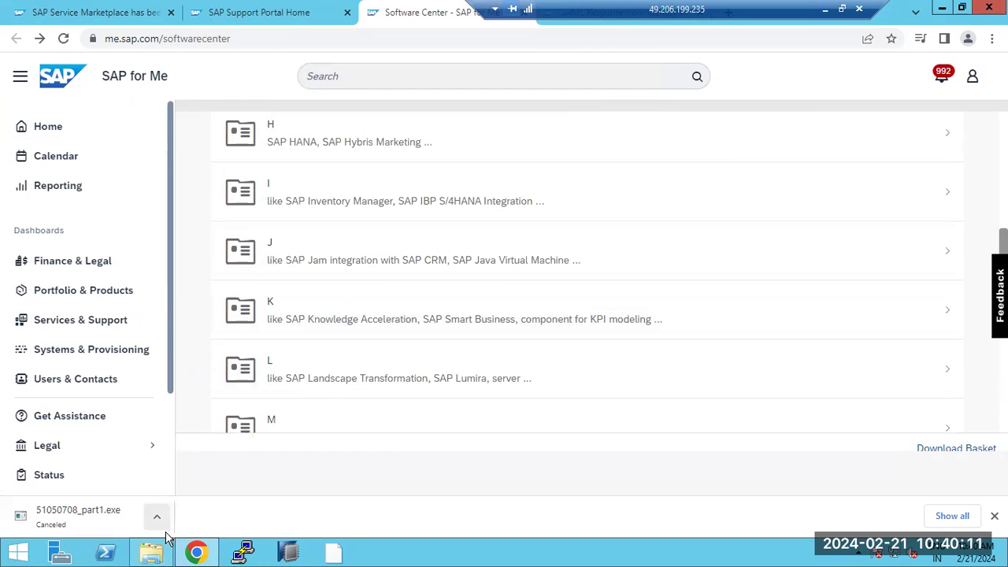
mouse_move(156, 553)
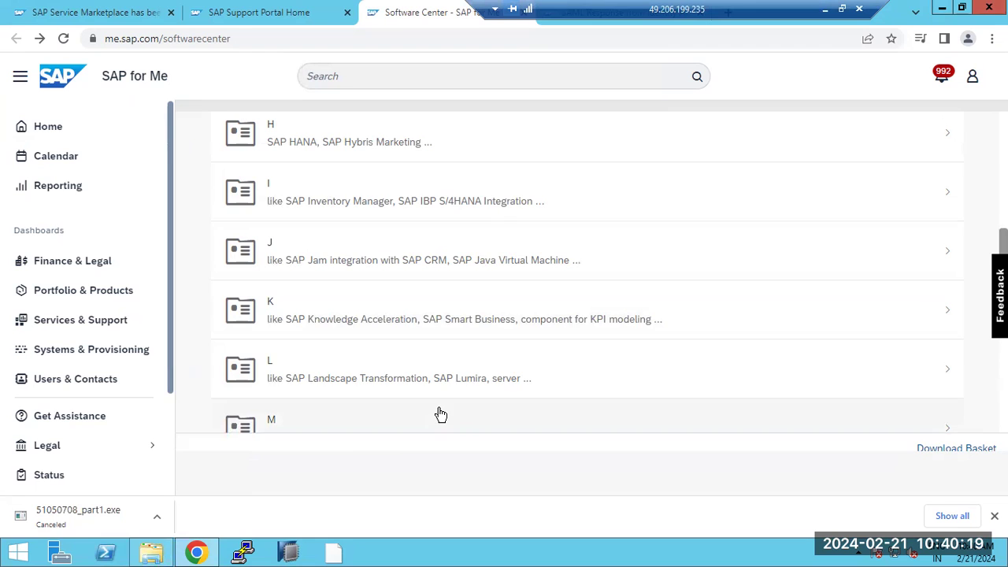
scroll(442, 415, up, 6)
scroll(440, 413, up, 2)
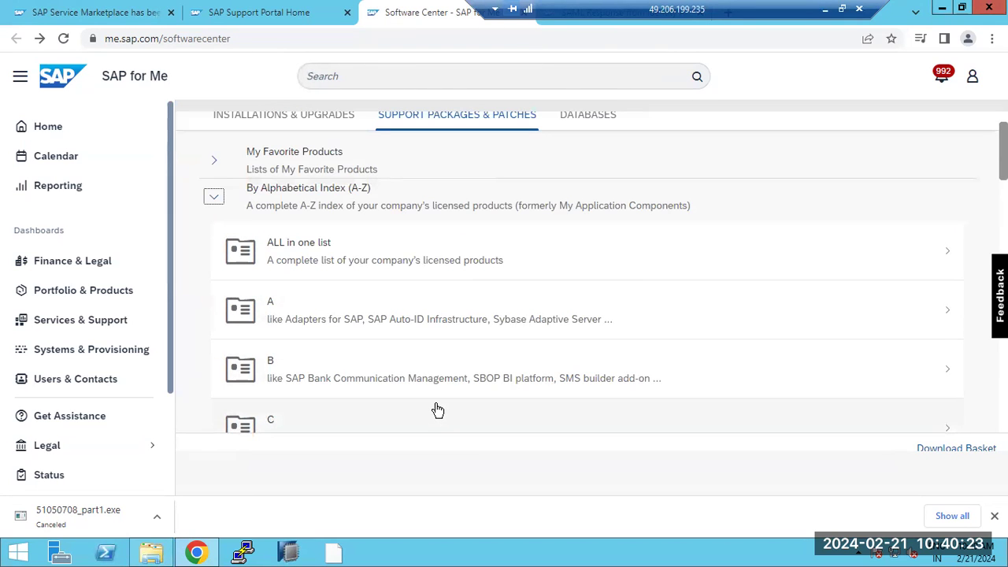
scroll(435, 408, down, 3)
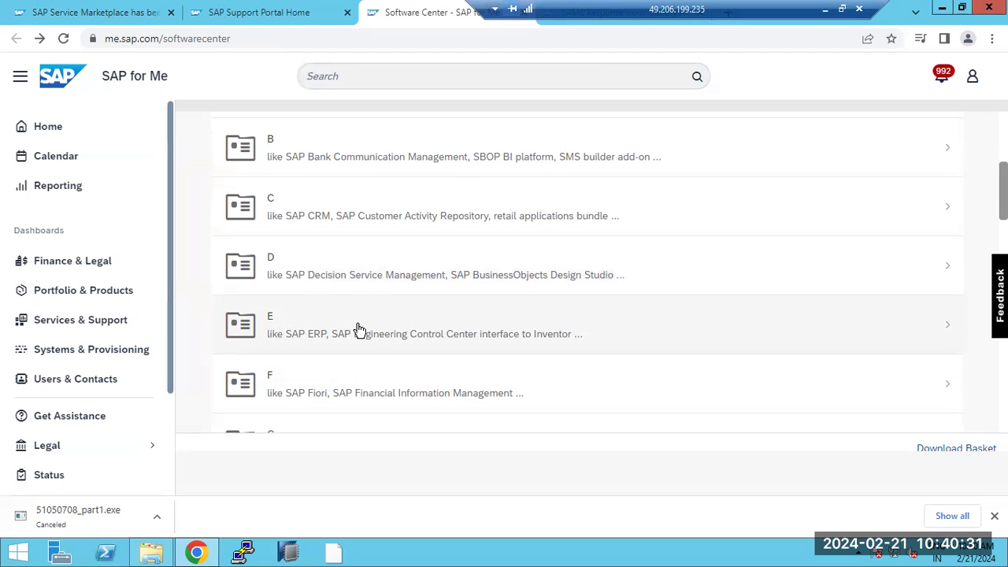
scroll(358, 329, down, 5)
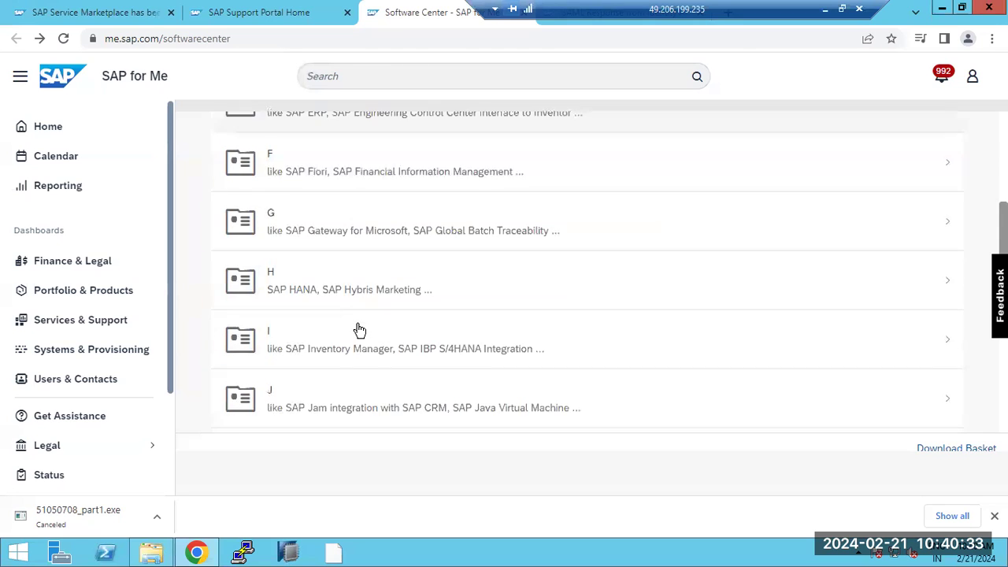
scroll(359, 330, up, 5)
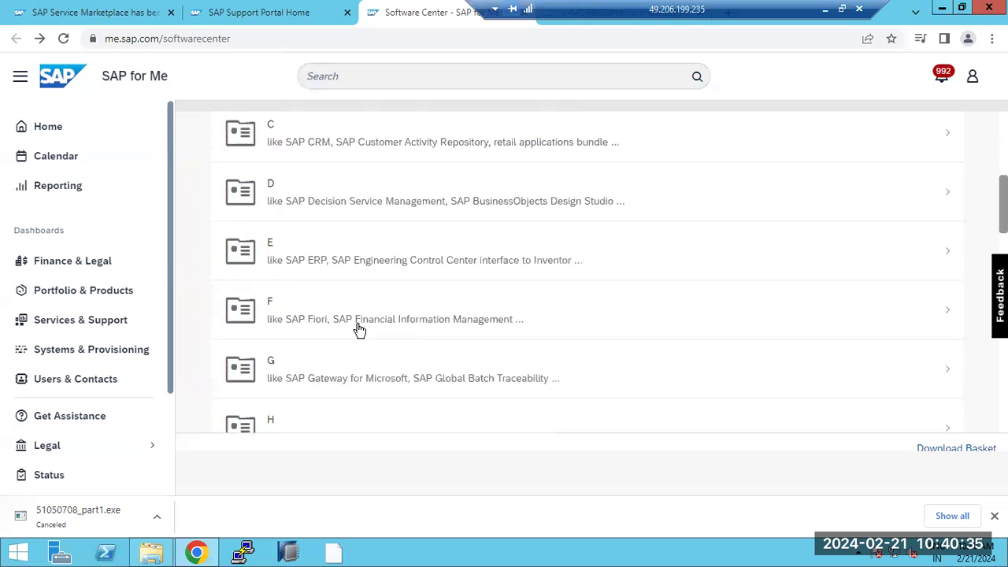
Switch to Paint and add a text note listing ERP-ECC with the modules FICO, SD, MM, AP and A, then highlight ECC
click(828, 11)
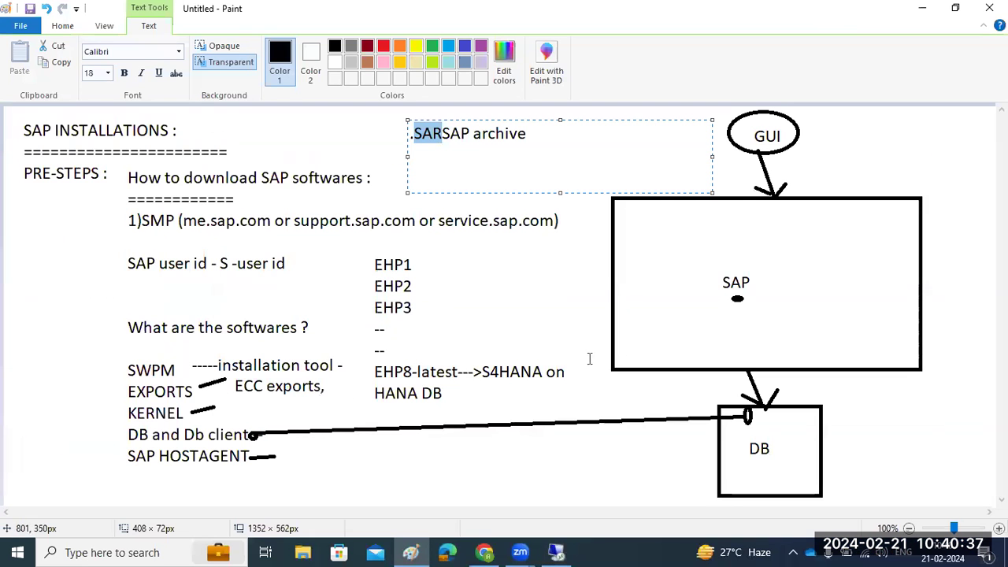
click(529, 276)
drag(22, 219, 104, 454)
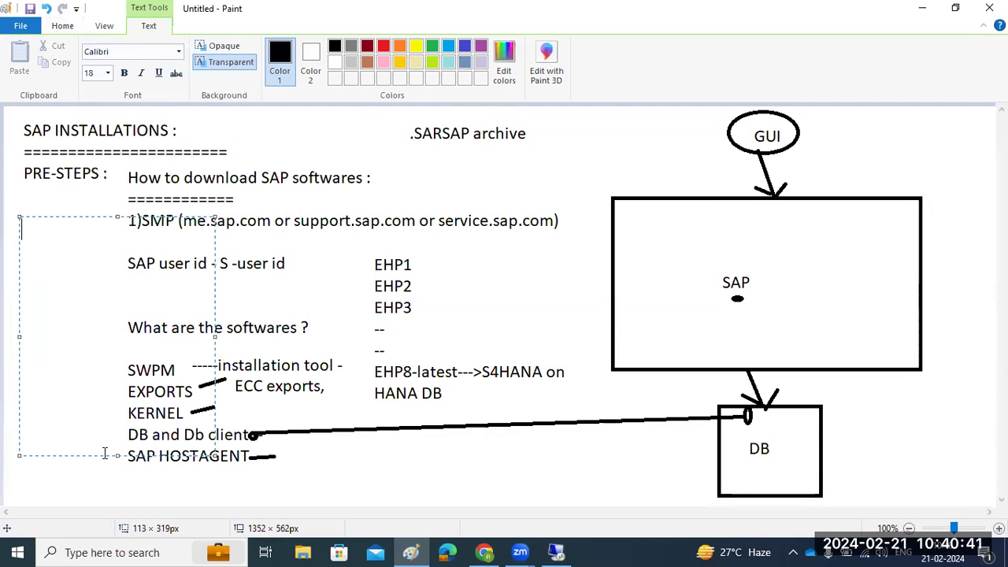
text(ERP-ECC  FICO SD)
key(Return)
text(MM)
key(Return)
text(AP)
key(Return)
text(AR)
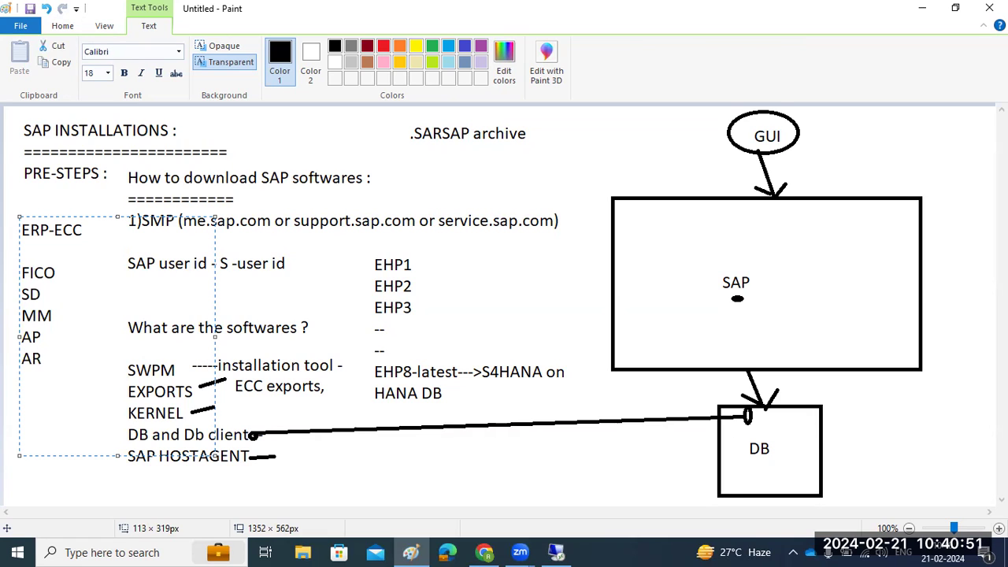
key(BackSpace)
drag(54, 230, 81, 230)
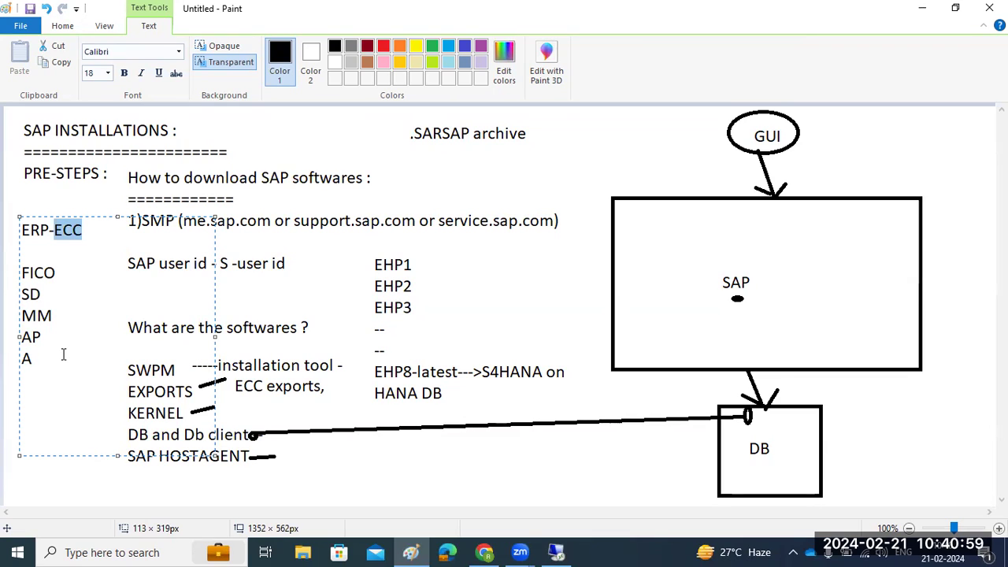
Switch back to the browser and look for SAP ERP under letter E of the Support Packages & Patches alphabetical index
click(556, 552)
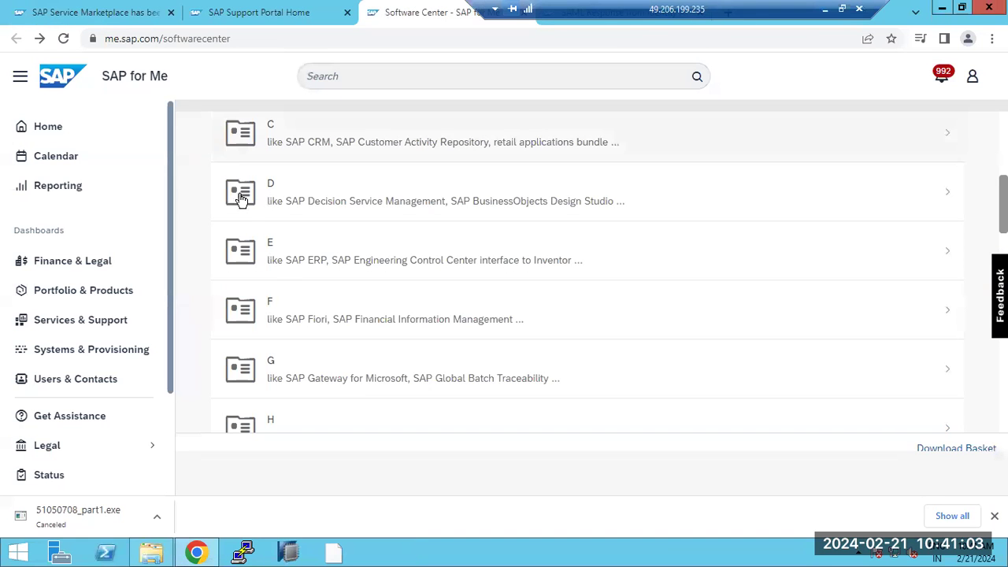
click(292, 256)
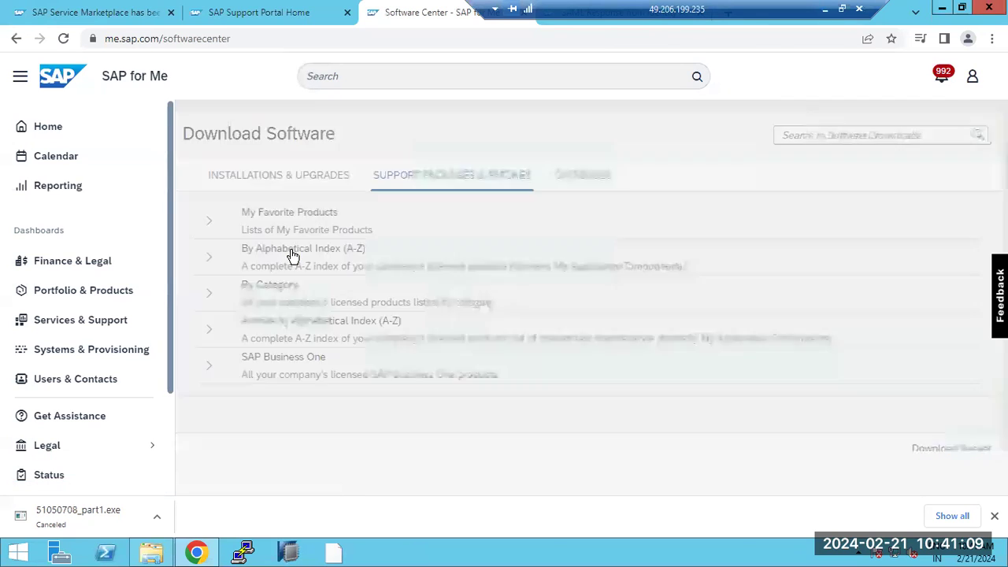
click(291, 256)
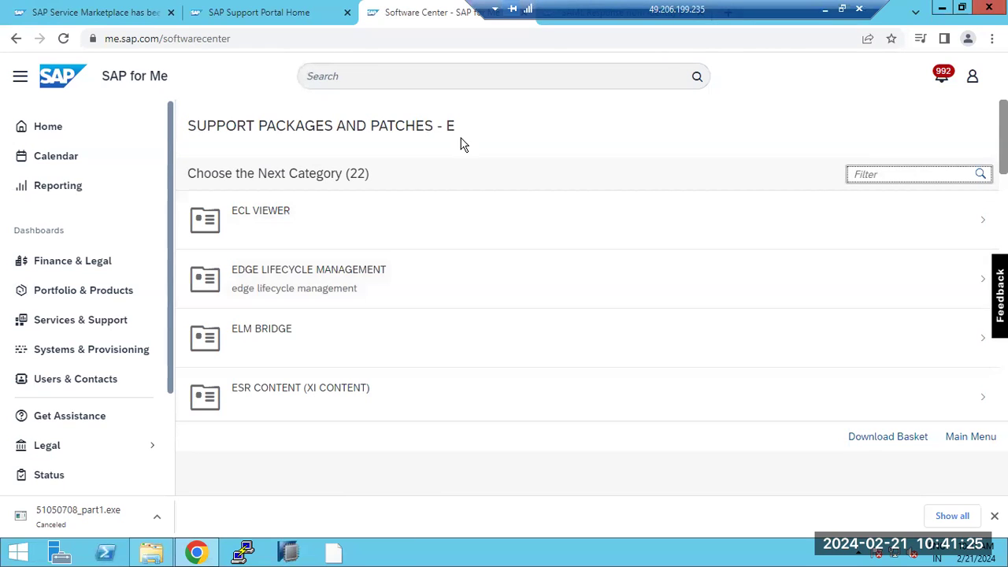
scroll(290, 310, down, 5)
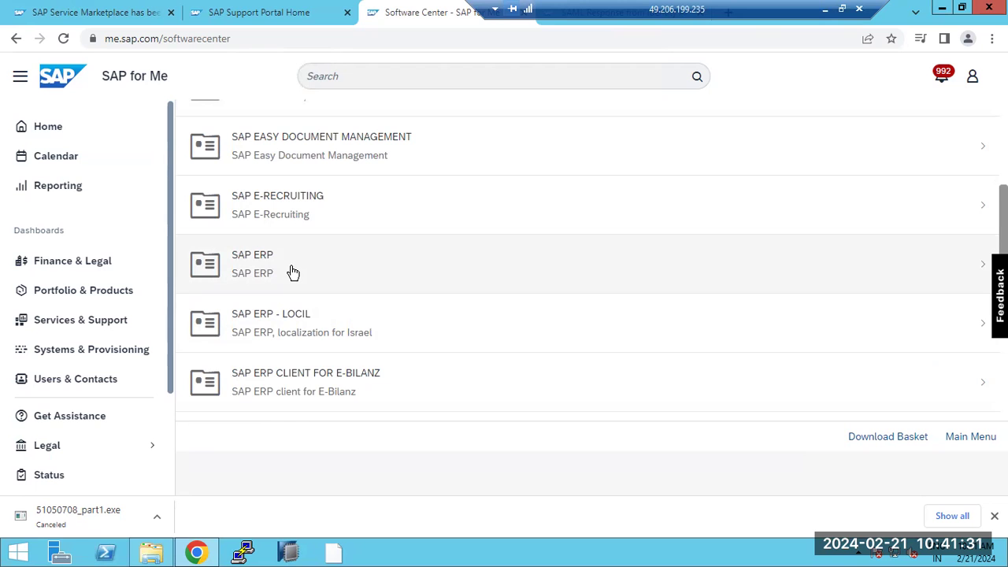
scroll(292, 272, up, 5)
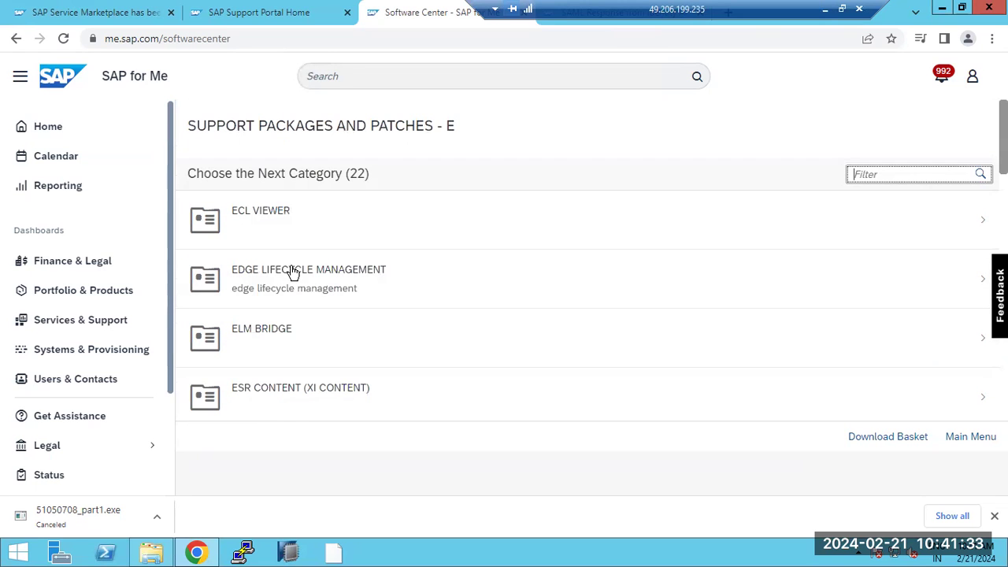
click(12, 43)
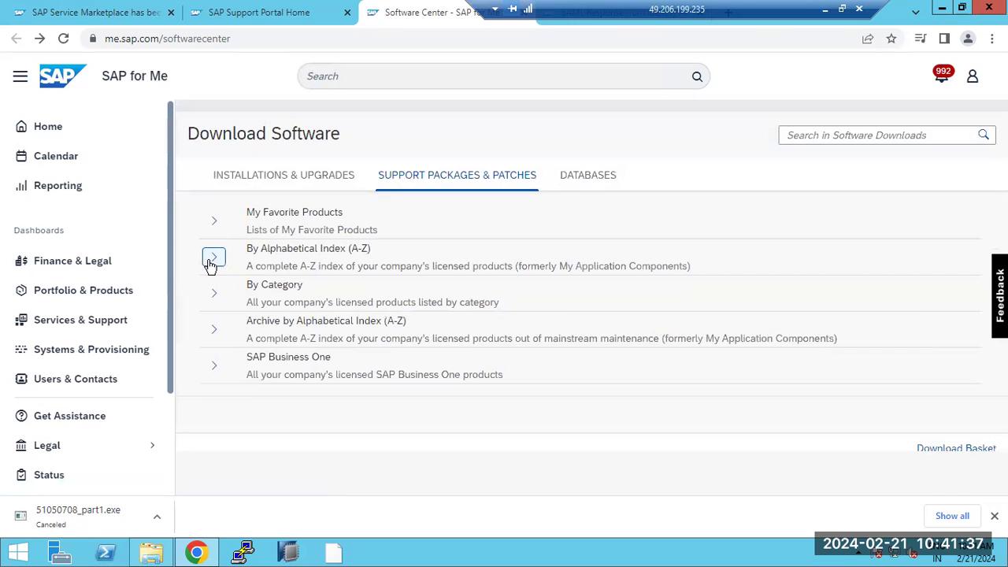
Open letter S of the alphabetical product index under Installations & Upgrades
click(210, 260)
click(236, 186)
click(214, 260)
scroll(282, 360, down, 5)
scroll(282, 360, down, 8)
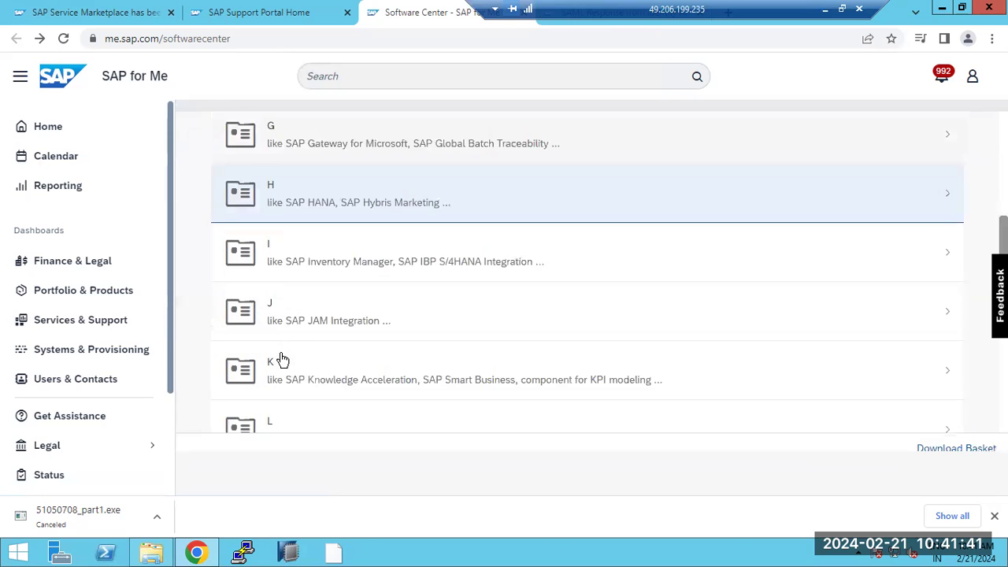
scroll(290, 359, down, 1)
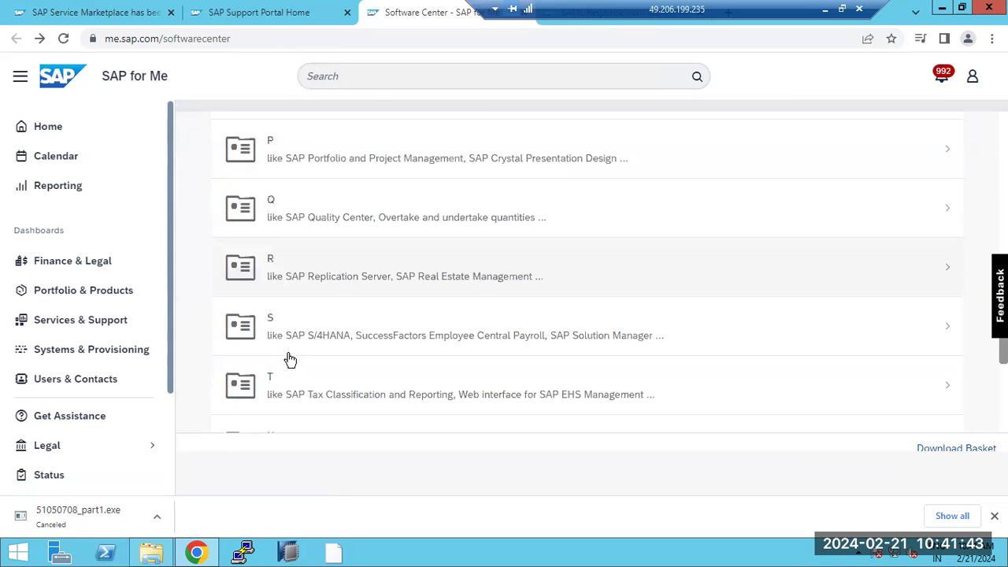
click(294, 329)
click(296, 324)
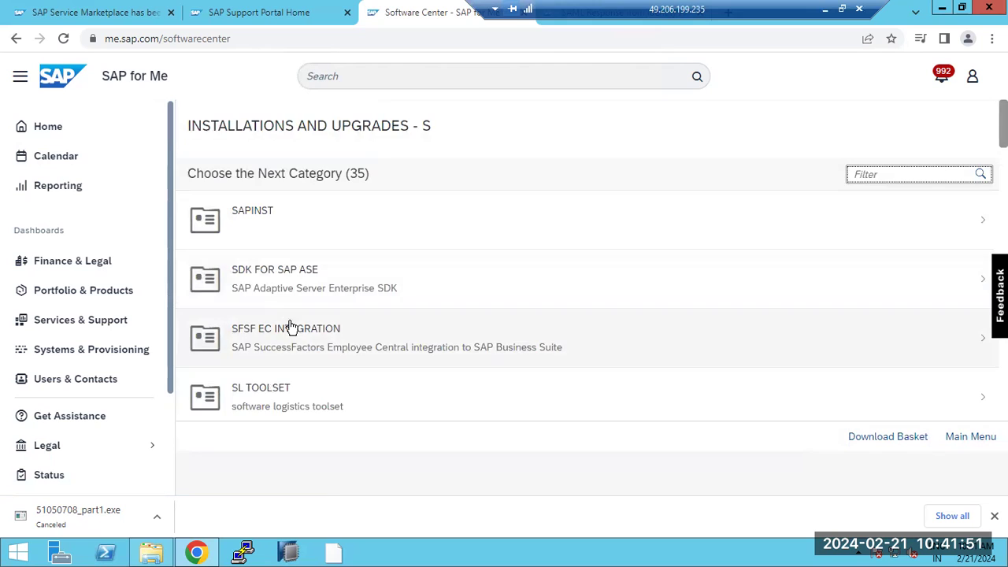
Open the downloads for SUCCESSFACTORS HCM INTEGR 3.0 and dismiss the browser's download bar
scroll(290, 330, down, 3)
scroll(293, 333, down, 2)
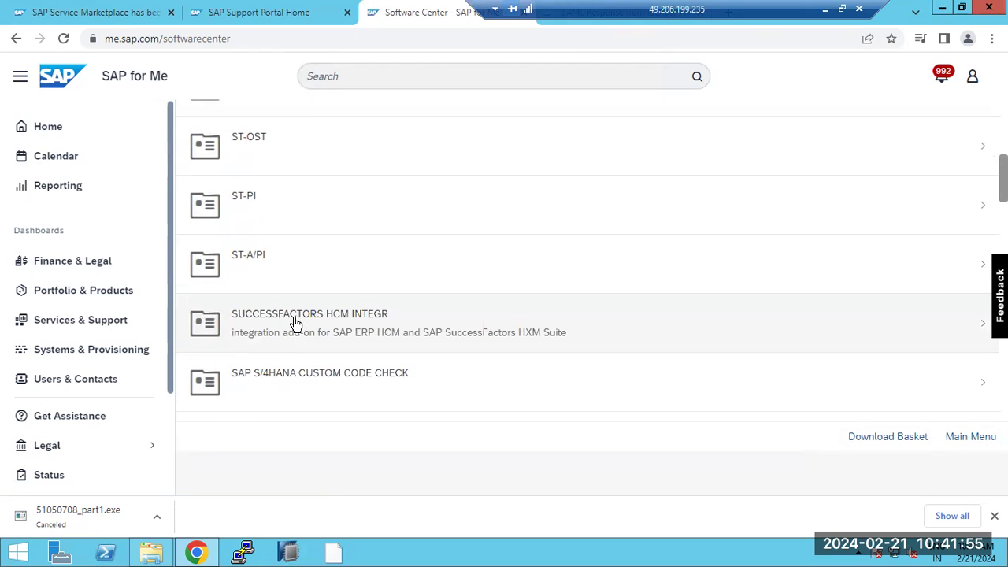
click(295, 323)
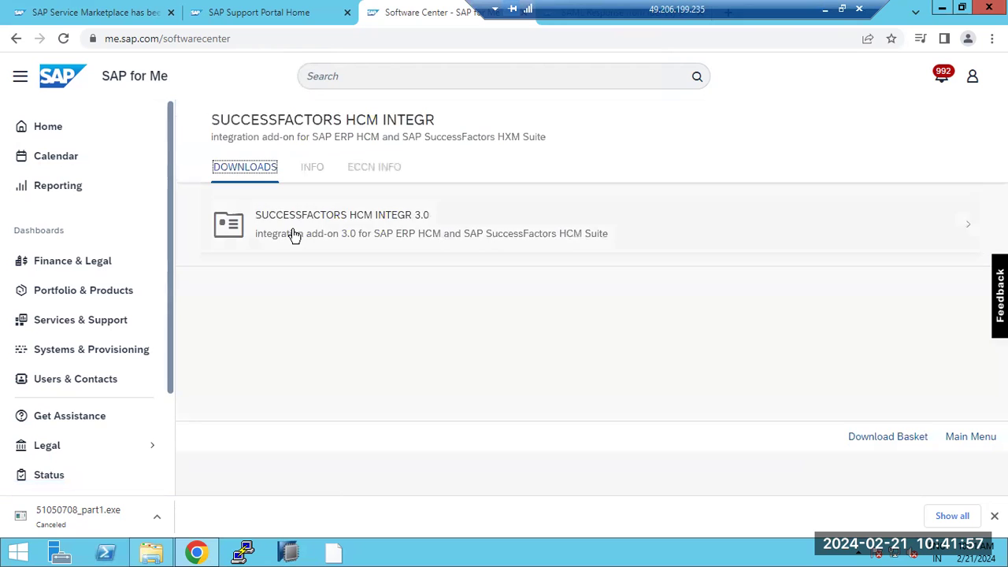
click(294, 234)
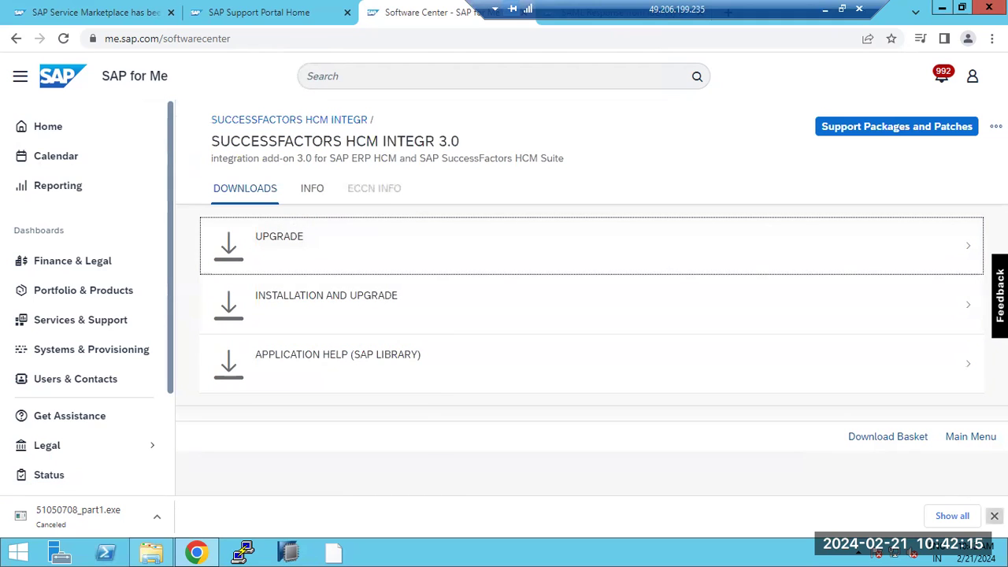
click(994, 516)
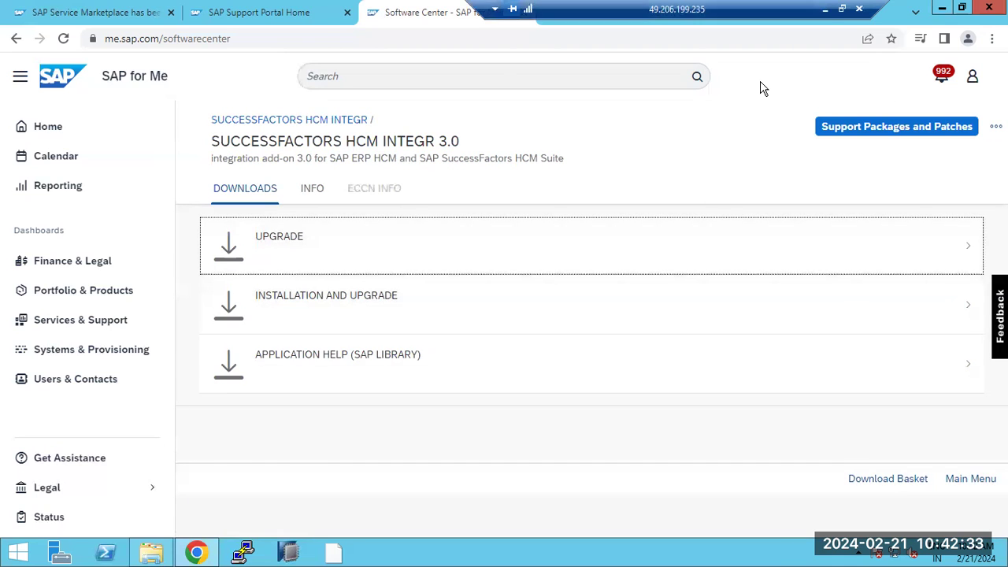
Switch to Paint and undo all the notes and drawings until the canvas is blank
key(alt+Tab)
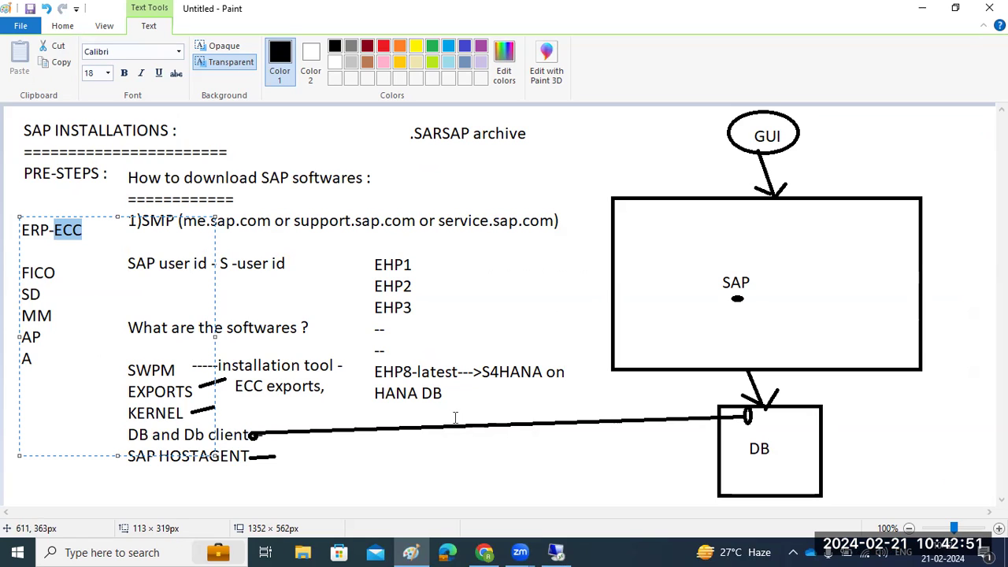
click(409, 551)
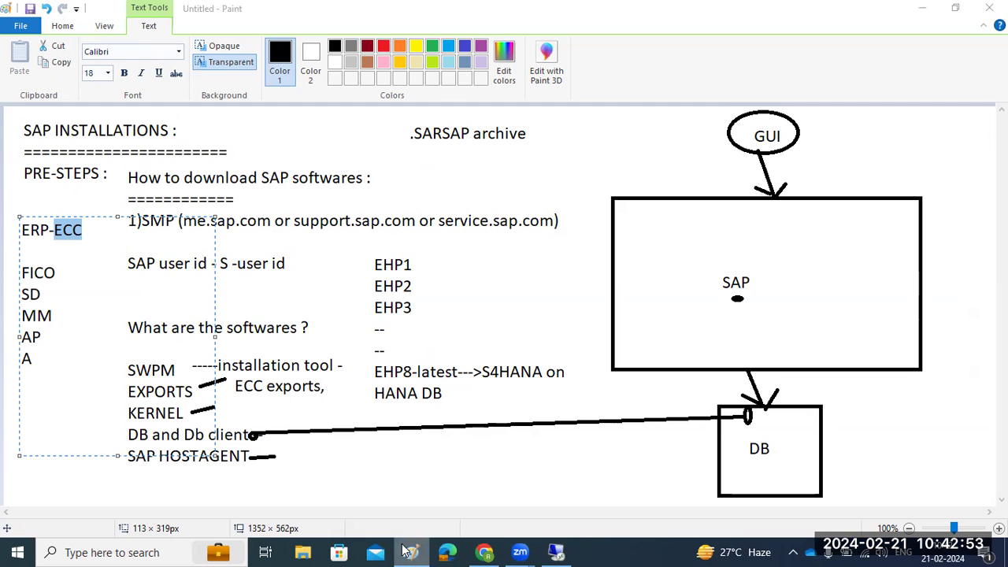
right_click(408, 551)
click(665, 470)
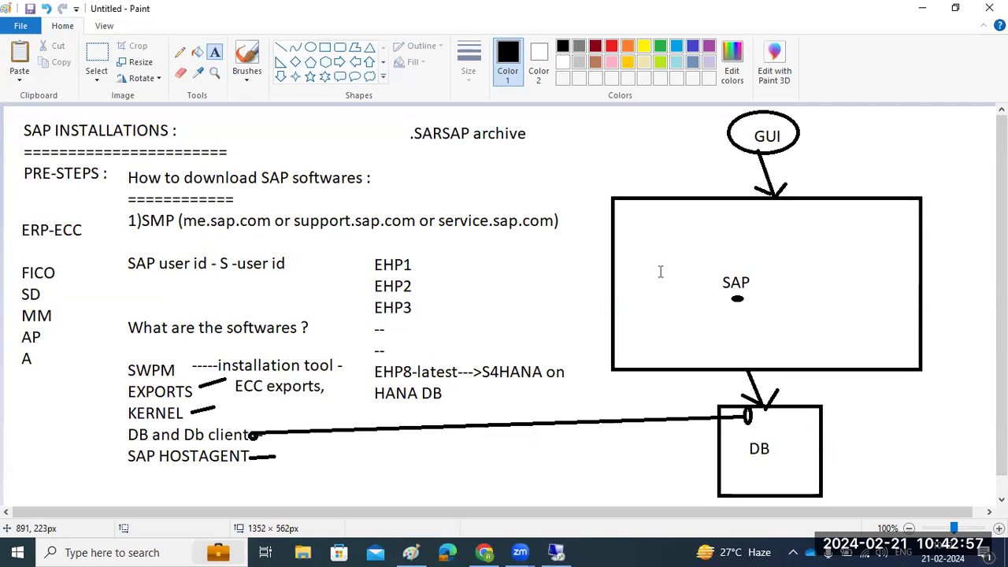
key(ctrl+z)
key(ctrl+z)
key(ctrl+z)
key(ctrl+z)
key(ctrl+z)
key(ctrl+z)
key(ctrl+z)
key(ctrl+z)
key(ctrl+z)
key(ctrl+z)
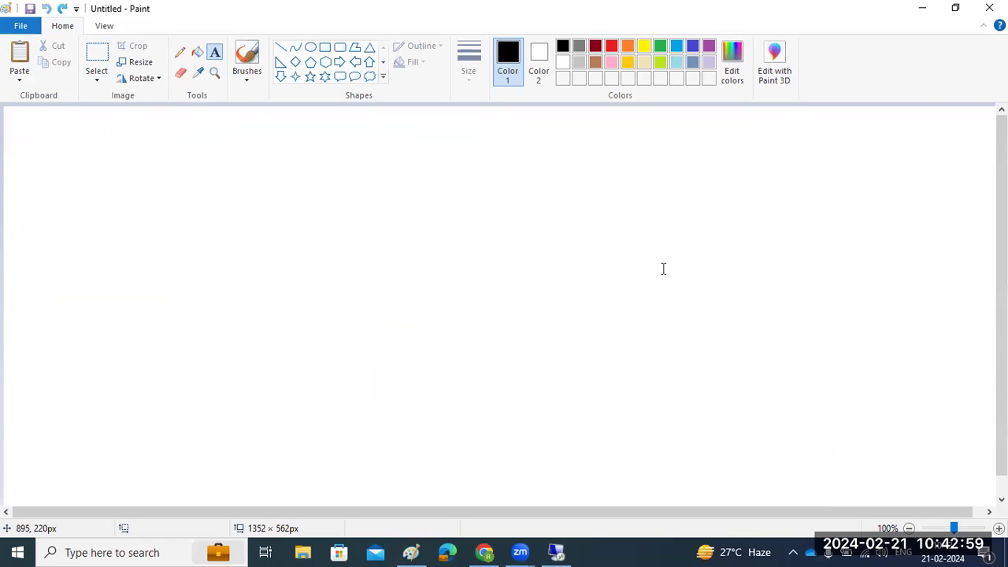
Draw a rectangle near the canvas's upper left with two small rectangles stacked inside it
click(325, 47)
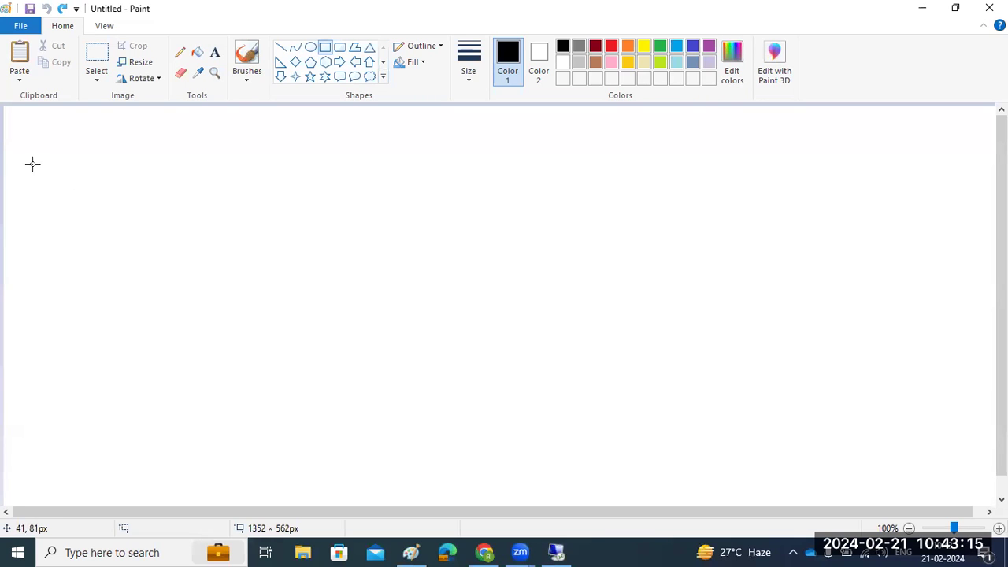
drag(24, 154, 167, 271)
click(149, 310)
mouse_move(56, 210)
mouse_down()
mouse_move(107, 211)
mouse_move(85, 245)
mouse_move(109, 260)
mouse_up()
click(138, 329)
Draw a second rectangle about 265 × 191 px beside the first, with two stacked inside and a tiny one below it
mouse_move(281, 149)
mouse_down()
mouse_move(356, 235)
mouse_move(425, 281)
mouse_move(478, 291)
mouse_up()
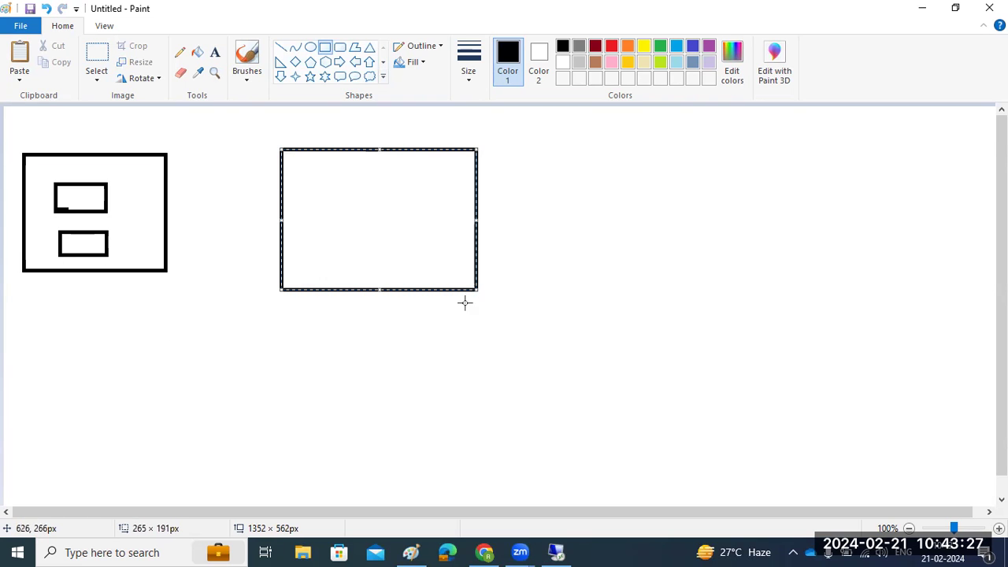
drag(330, 185, 415, 211)
drag(339, 241, 413, 268)
drag(449, 347, 478, 357)
Draw a third large rectangle beside the second, with two smaller rectangles inside, the lower one about 96 × 42 px
drag(590, 142, 773, 293)
click(713, 354)
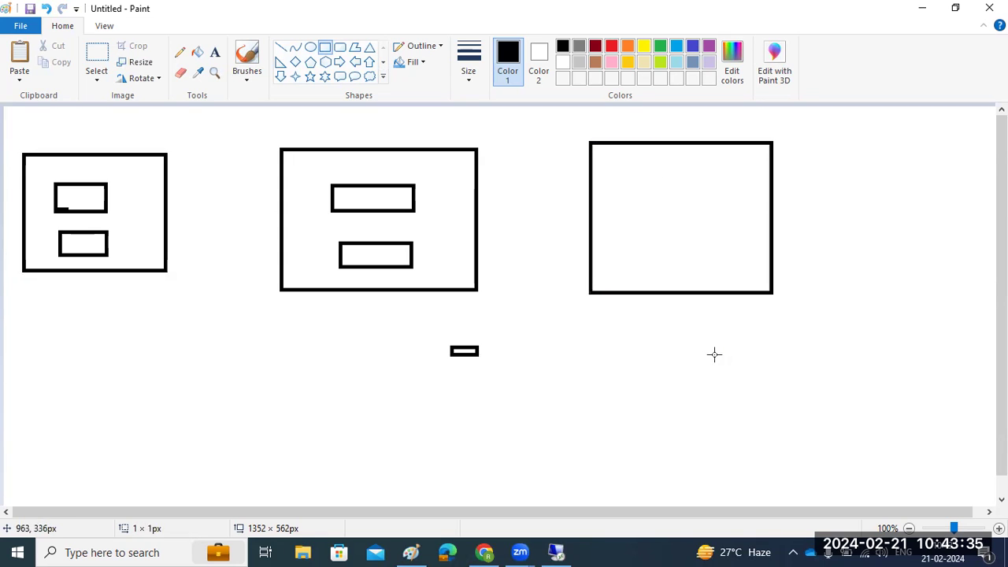
drag(637, 174, 707, 208)
drag(640, 240, 714, 273)
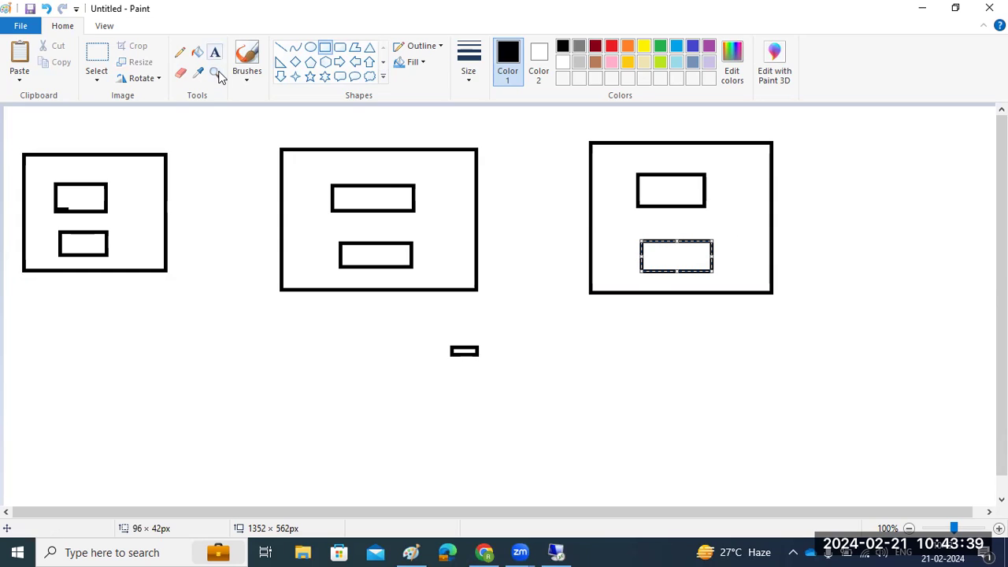
Mark the first box's lower and second box's upper inner rectangles, and add a small tab on each large box's top edge
click(74, 197)
drag(82, 238, 88, 241)
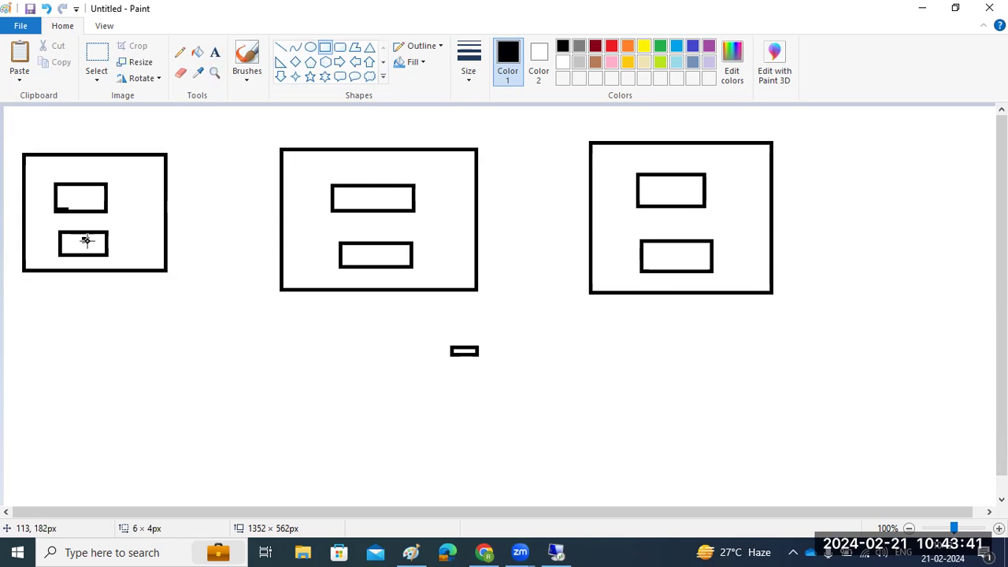
drag(357, 199, 373, 203)
click(371, 250)
drag(135, 137, 141, 162)
drag(447, 139, 454, 156)
drag(717, 135, 722, 149)
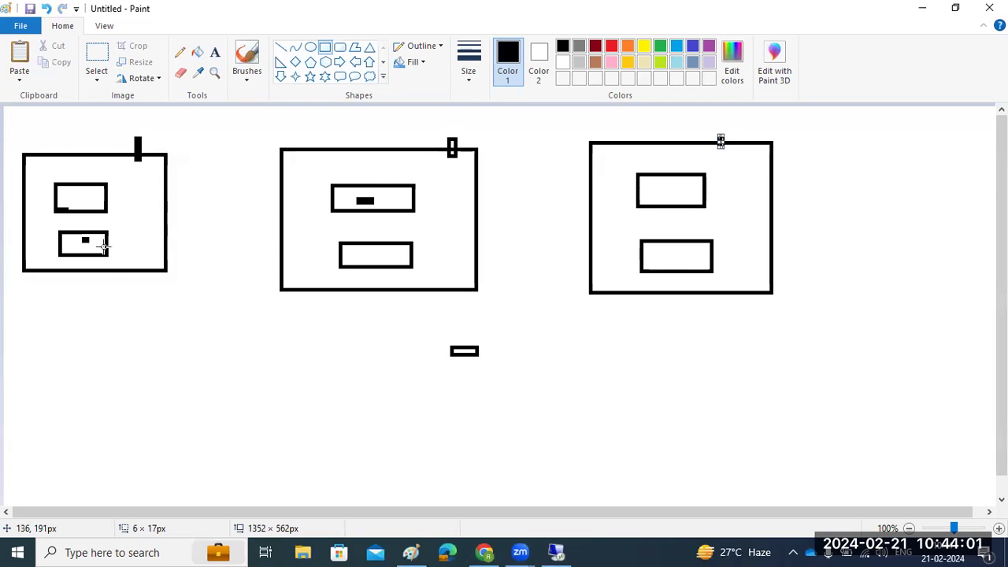
Add small marks in the second box's lower inner rectangle, the first box's lower-right corner and all three upper inner rectangles
drag(401, 259, 412, 263)
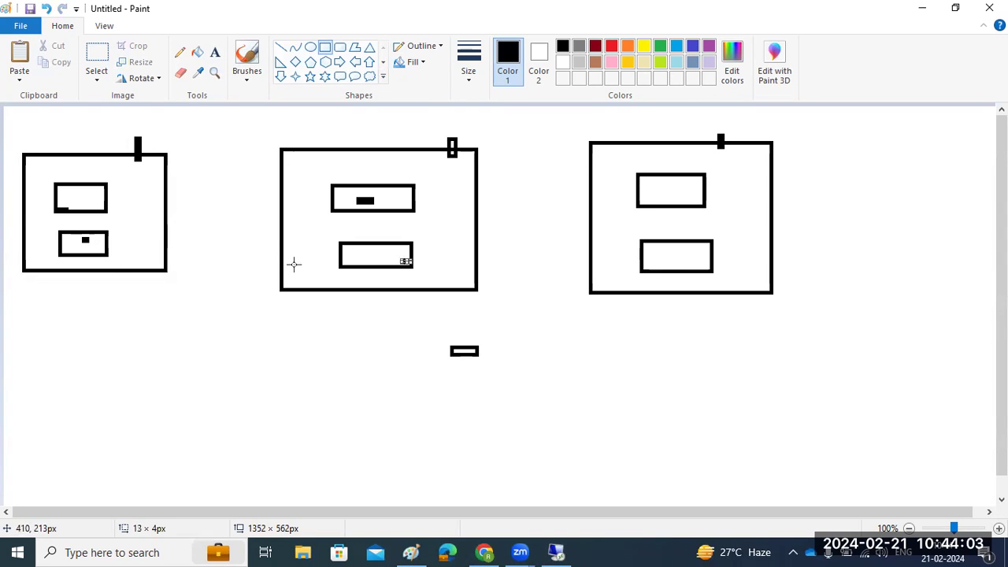
drag(149, 255, 158, 256)
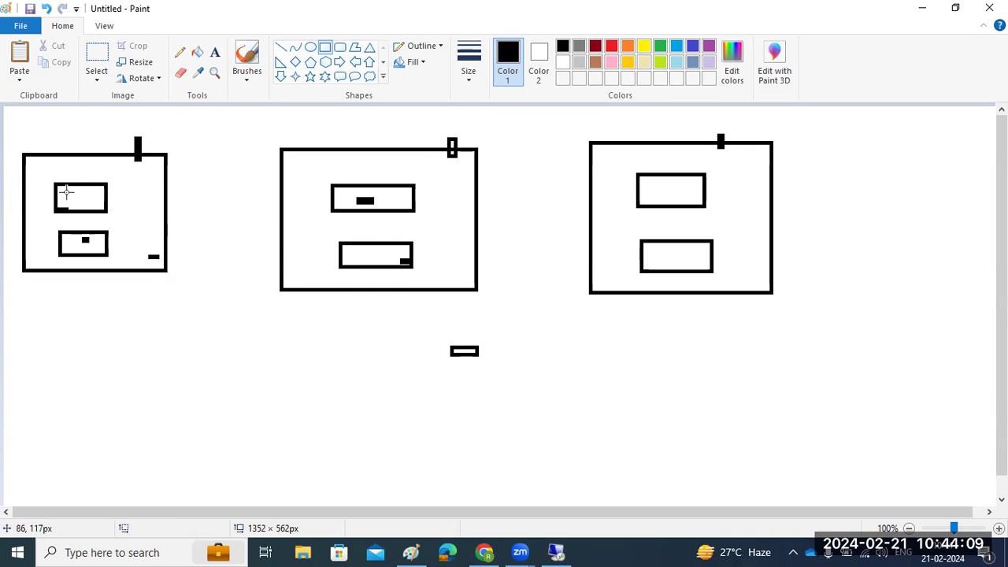
drag(67, 194, 92, 195)
drag(357, 199, 384, 202)
drag(666, 190, 684, 192)
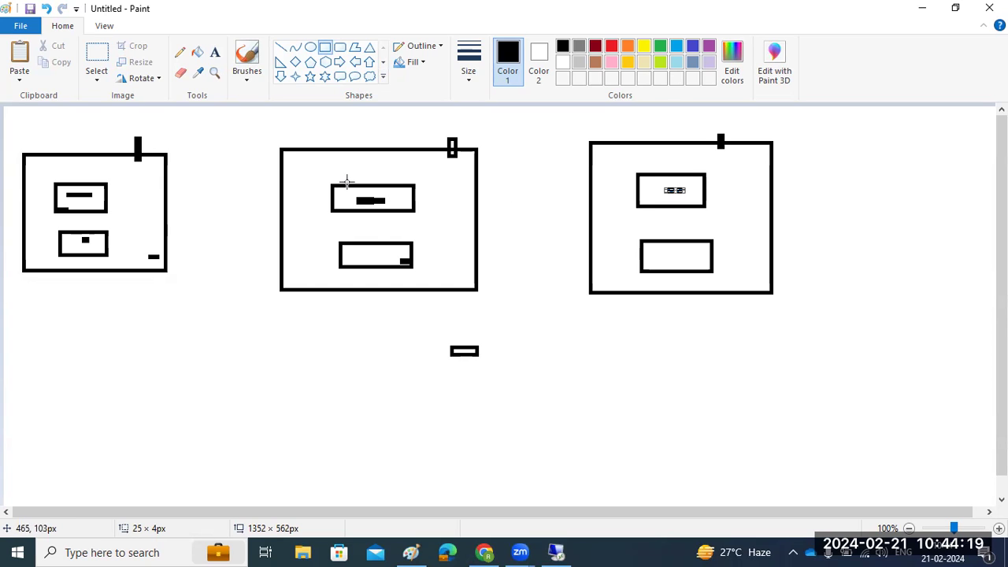
Draw short line strokes over the marks in the upper inner rectangles of all three boxes
click(281, 47)
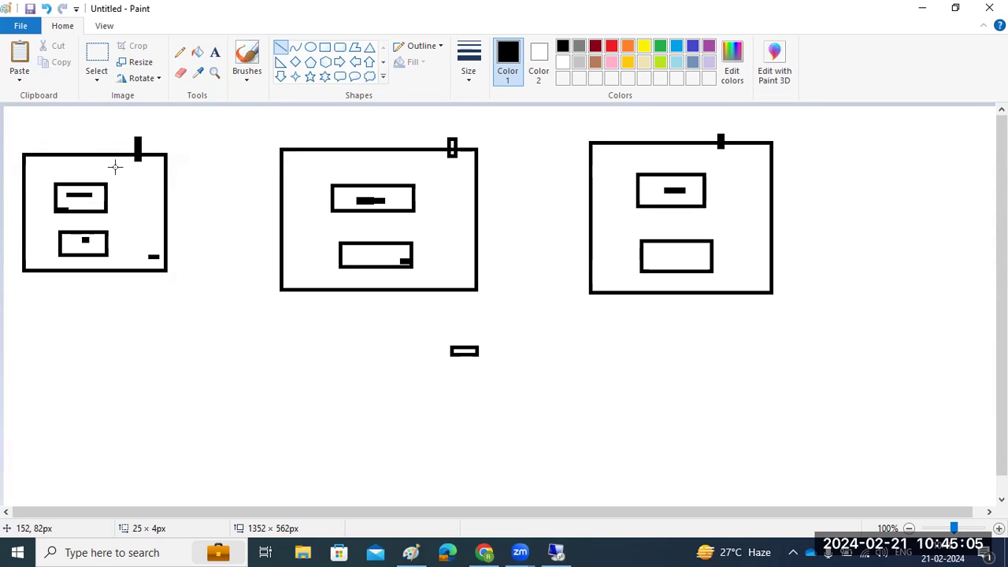
click(71, 195)
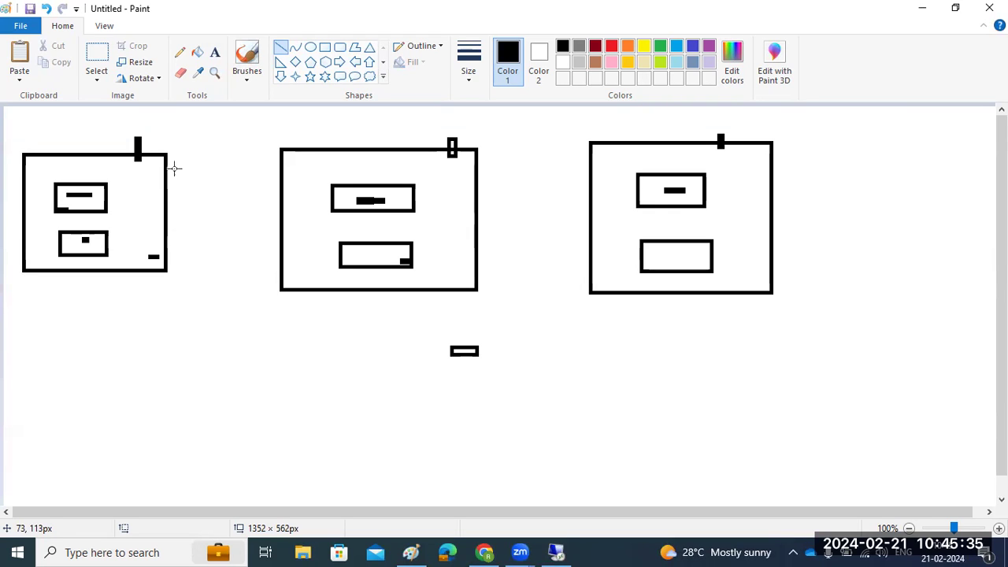
drag(679, 193, 688, 192)
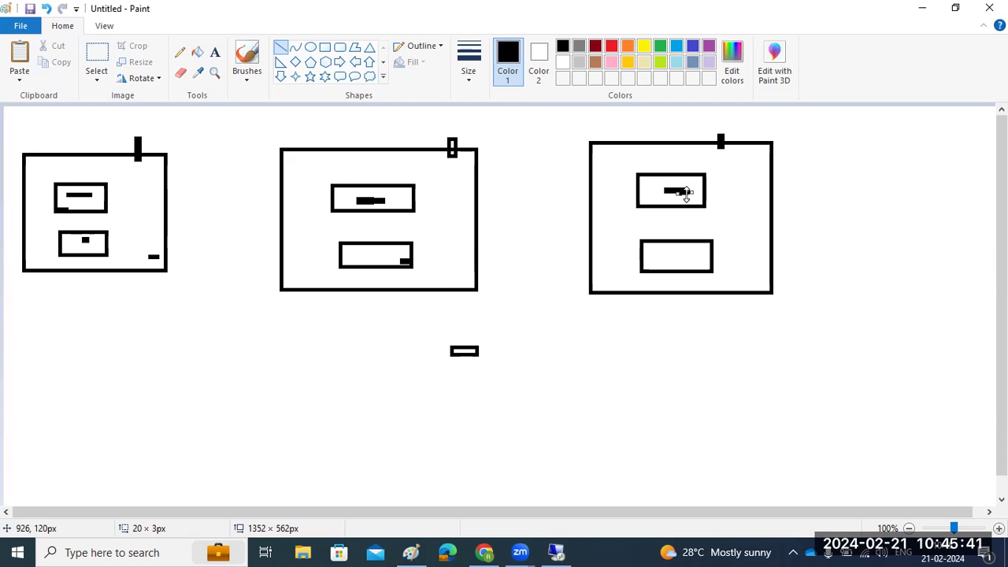
mouse_move(687, 197)
mouse_down()
mouse_move(686, 180)
mouse_move(698, 184)
mouse_up()
drag(368, 199, 381, 199)
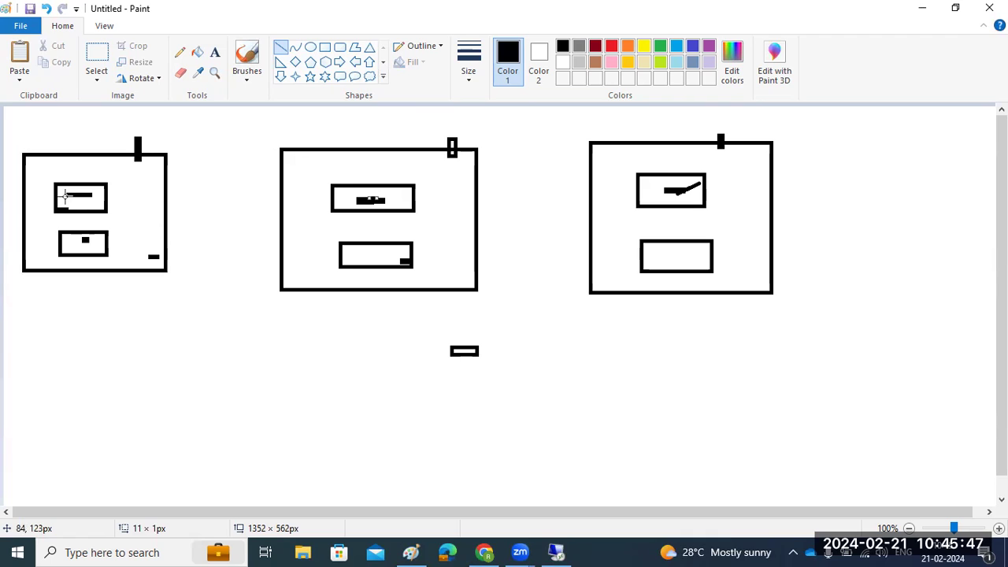
drag(68, 194, 82, 196)
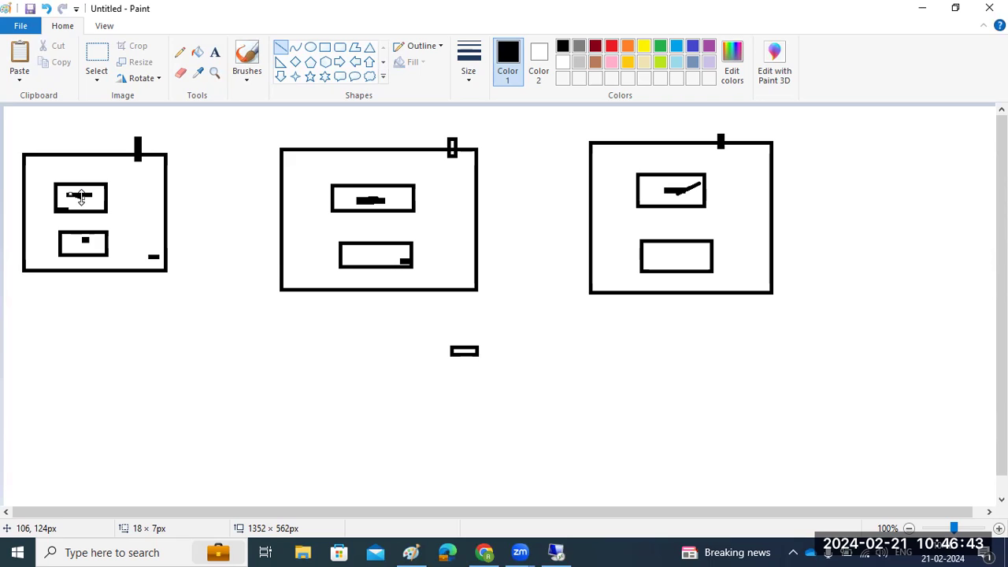
Draw a short line at each lower inner rectangle and a line down from each upper inner rectangle in all three boxes
drag(77, 241, 118, 241)
drag(323, 254, 353, 254)
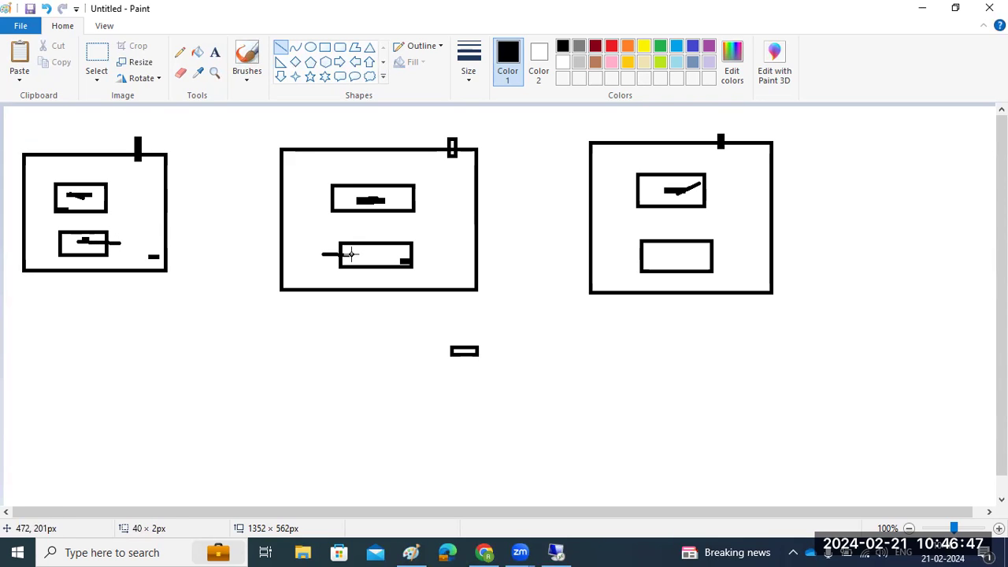
drag(635, 258, 660, 260)
drag(676, 207, 680, 242)
drag(366, 211, 381, 241)
drag(88, 212, 95, 223)
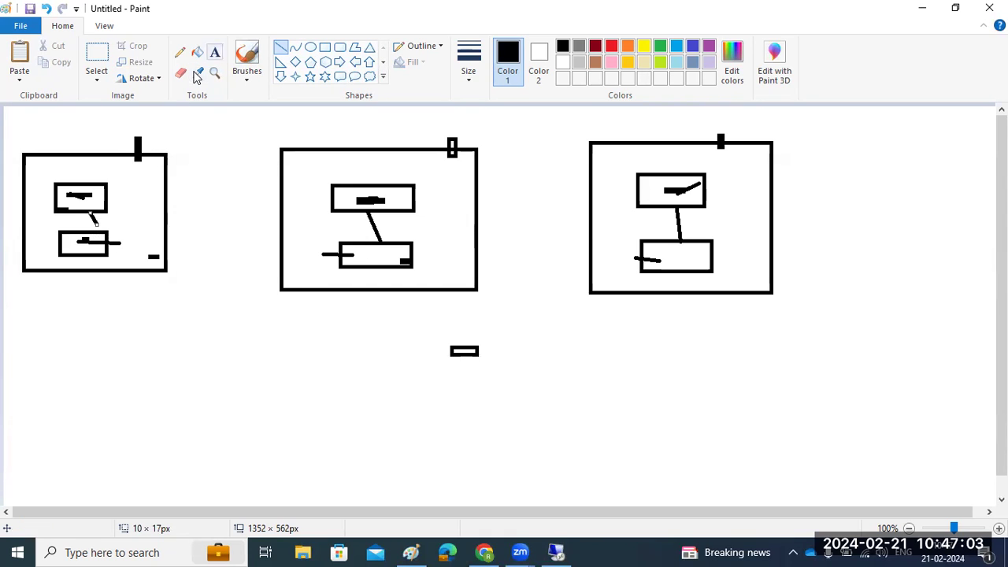
Add the labels "DB" beside the first box's lower inner rectangle and "SAP" beside its upper one
click(214, 52)
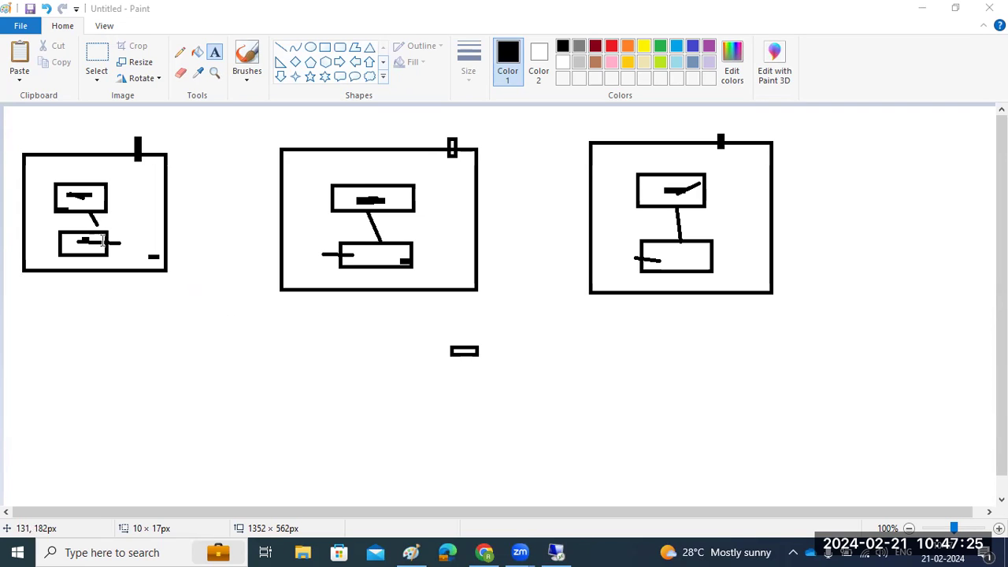
click(131, 241)
text(DB)
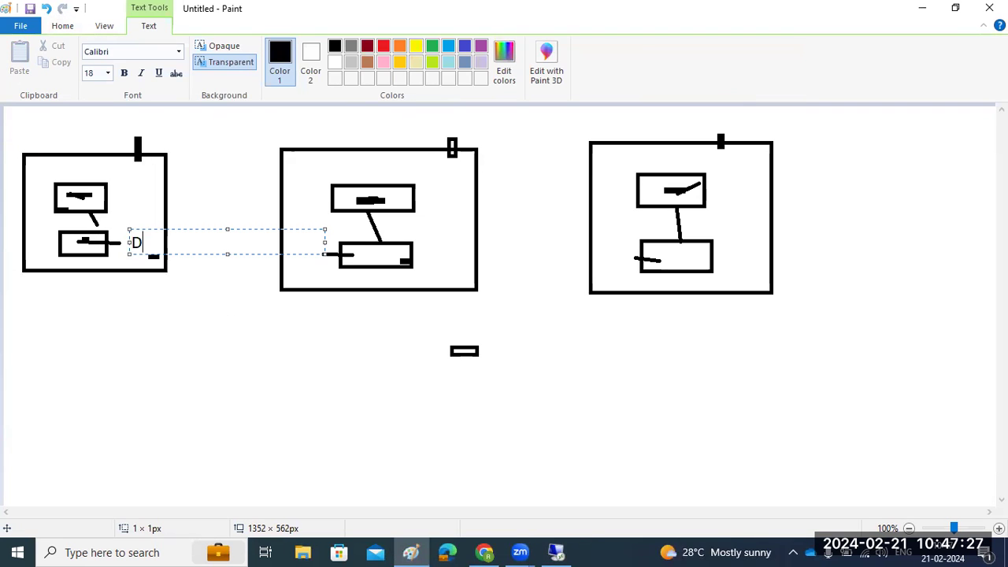
click(124, 190)
text(SAP)
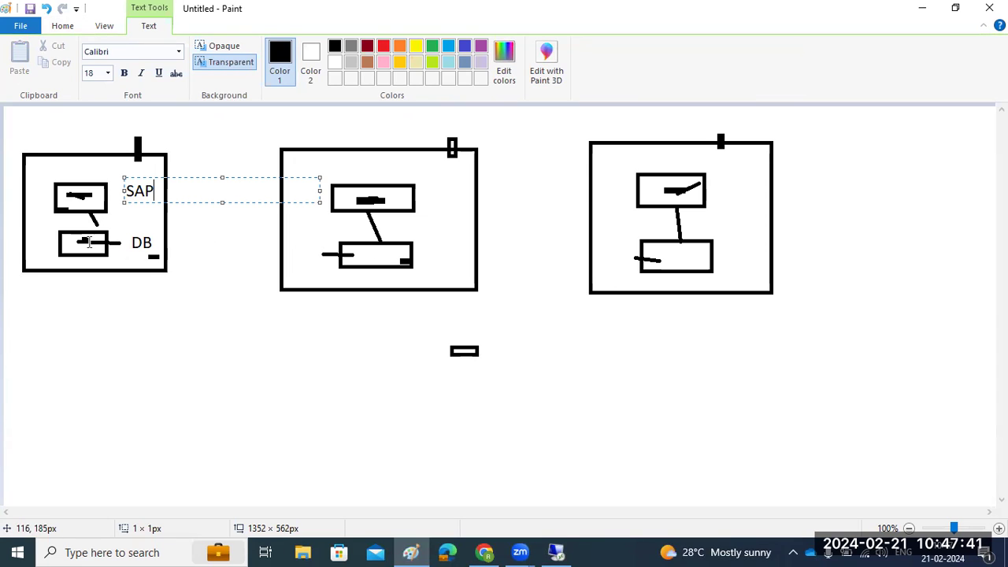
Undo the text labels and all the drawn boxes, lines and marks until the canvas is blank
key(ctrl+z)
key(ctrl+z)
key(ctrl+z)
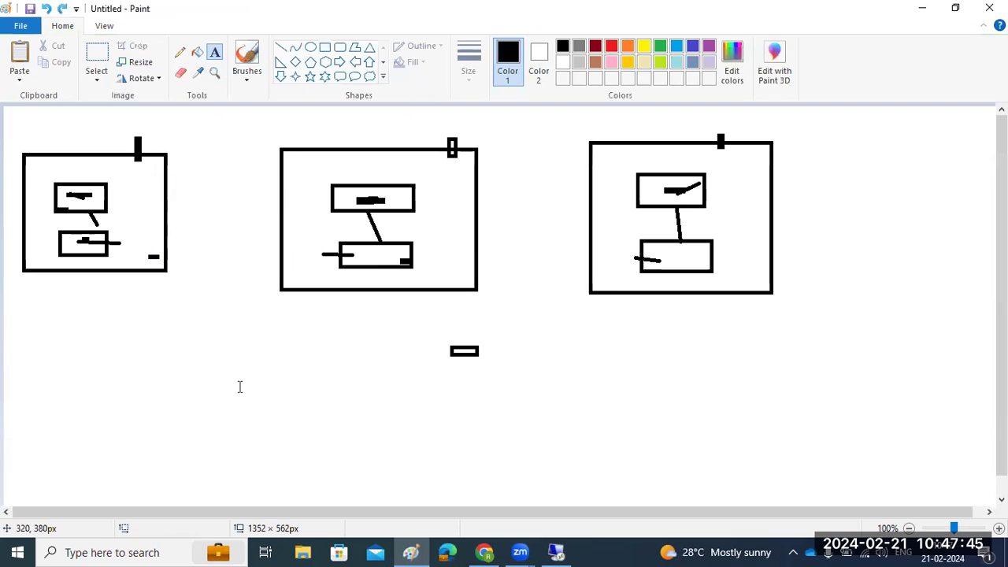
key(ctrl+z)
key(ctrl+z)
key(ctrl+z)
key(ctrl+z)
key(ctrl+z)
key(ctrl+z)
key(ctrl+z)
key(ctrl+z)
key(ctrl+z)
key(ctrl+z)
key(ctrl+z)
key(ctrl+z)
key(ctrl+z)
key(ctrl+z)
key(ctrl+z)
key(ctrl+z)
key(ctrl+z)
key(ctrl+z)
key(ctrl+z)
key(ctrl+z)
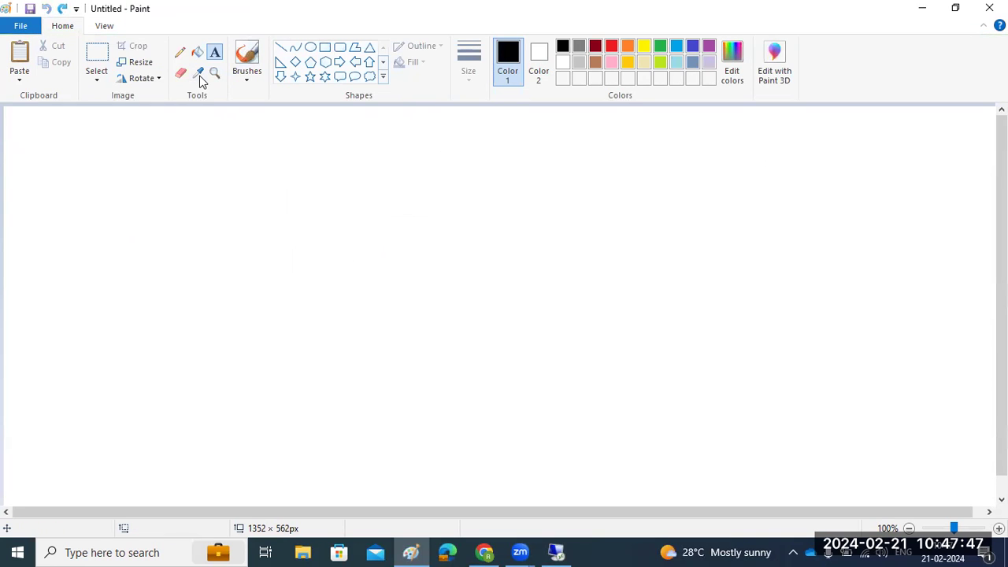
Draw a small rectangle above and another below a large wide rectangle, and join both to the wide one with lines
drag(381, 123, 492, 189)
drag(206, 226, 707, 374)
drag(414, 409, 548, 501)
click(635, 483)
click(281, 47)
drag(436, 189, 452, 229)
drag(475, 376, 486, 409)
Label the wide middle box "SAP", the lower box "DB" and the upper box "GUI-We are here"
click(214, 52)
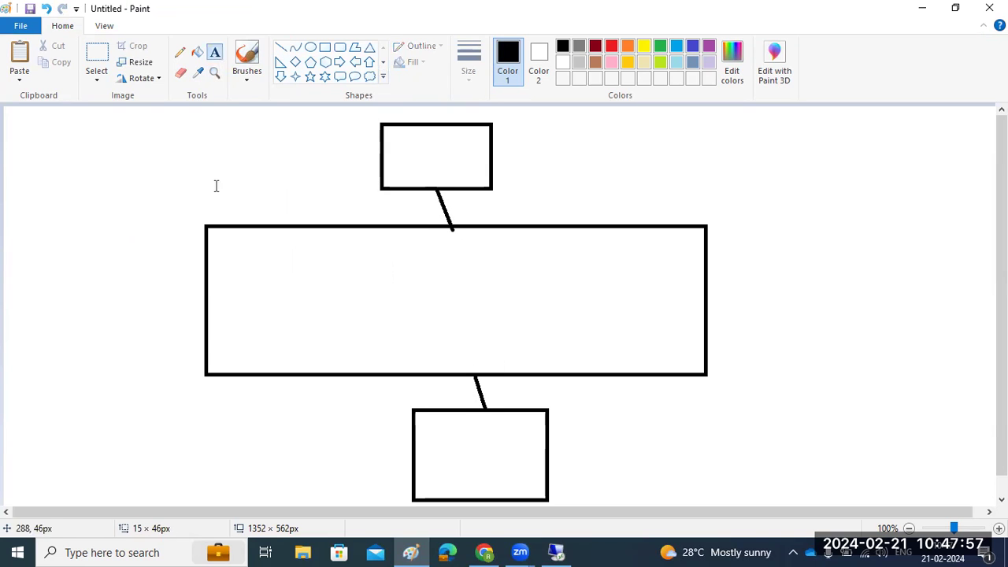
click(243, 268)
text(SAP)
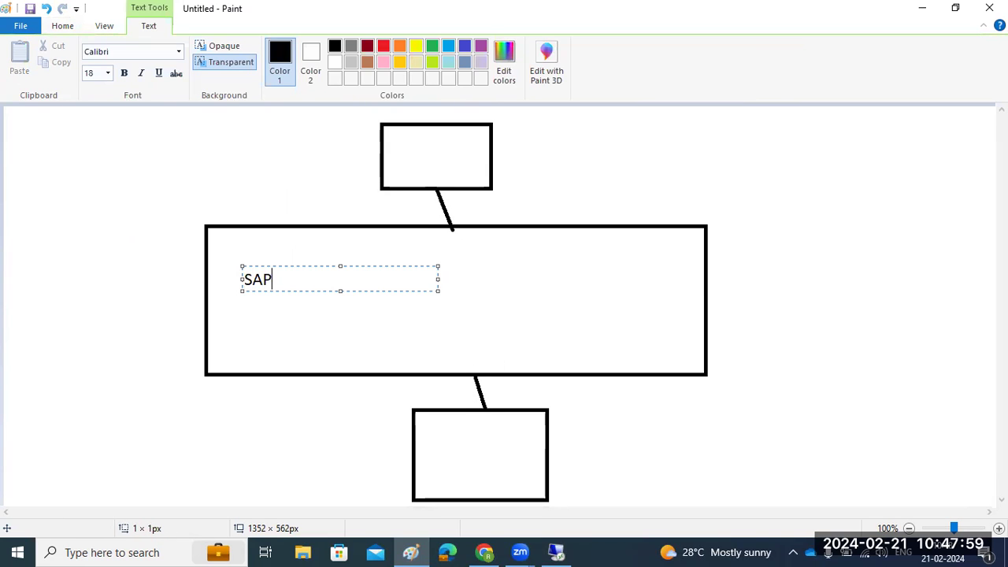
click(460, 444)
text(DB)
click(410, 147)
text(GUI-We are here)
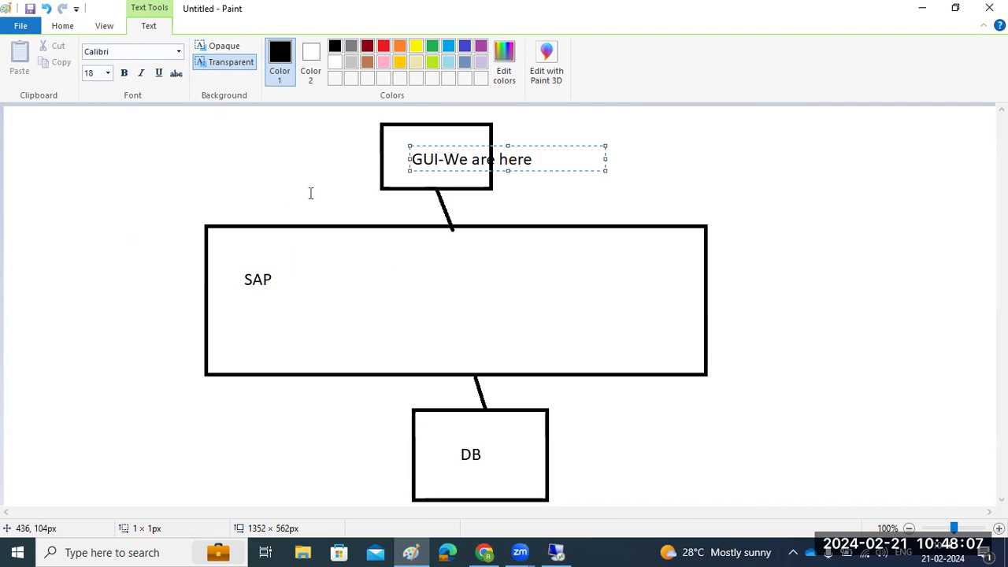
click(126, 275)
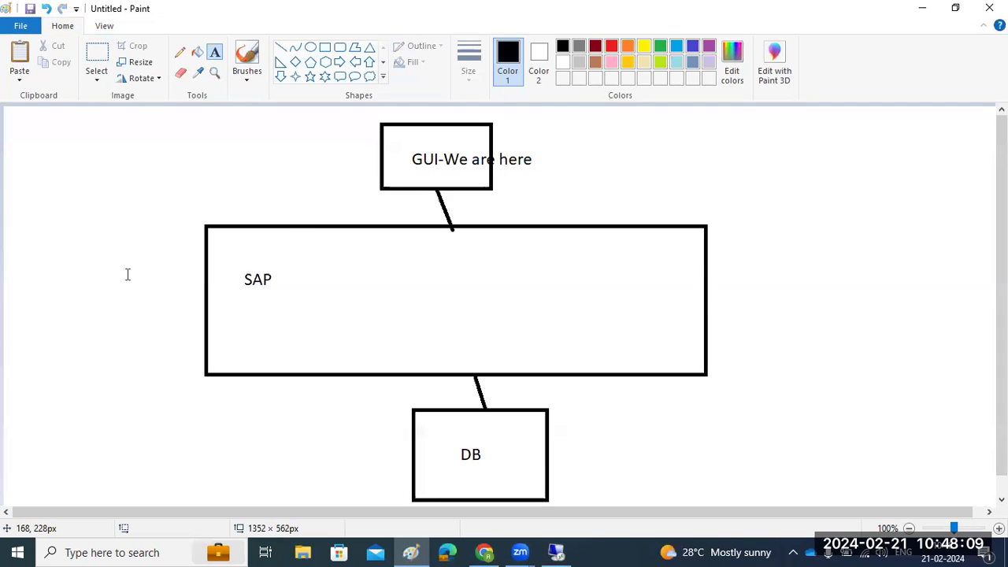
Add the text "ECC,BW,CRM,S4HANA,..." beside the SAP label in the middle box
click(296, 286)
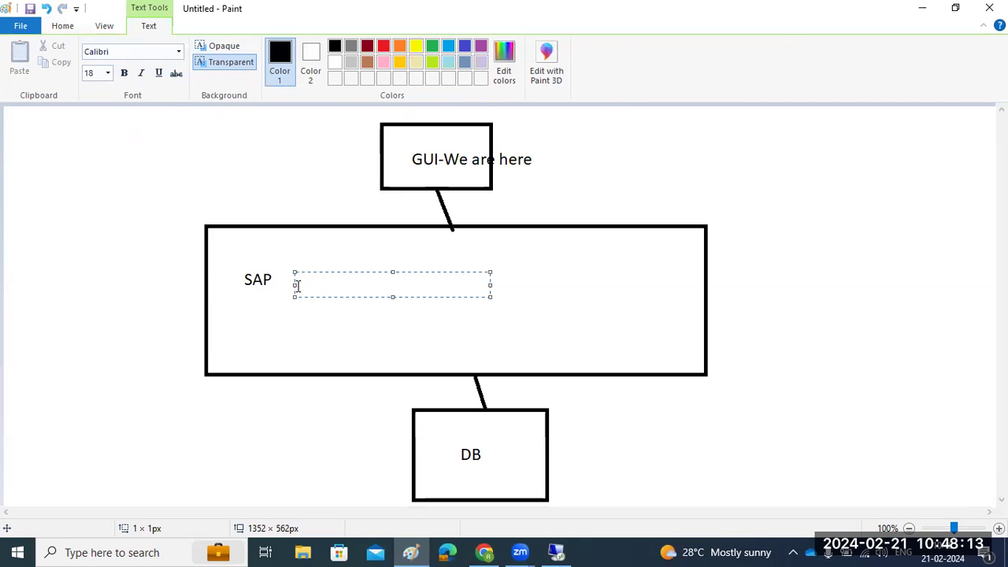
text(ECC,BW,)
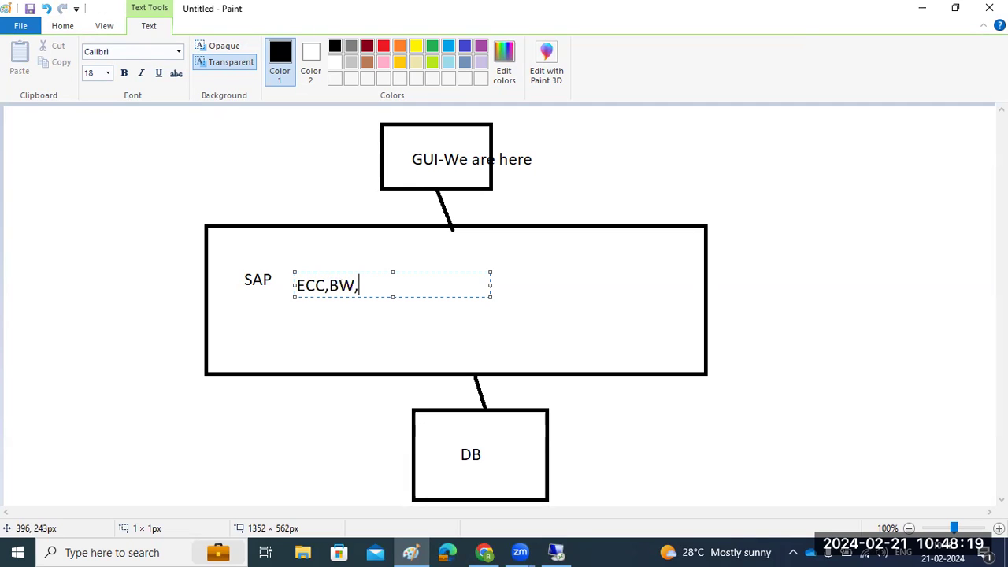
text(CRM,S4HANA,)
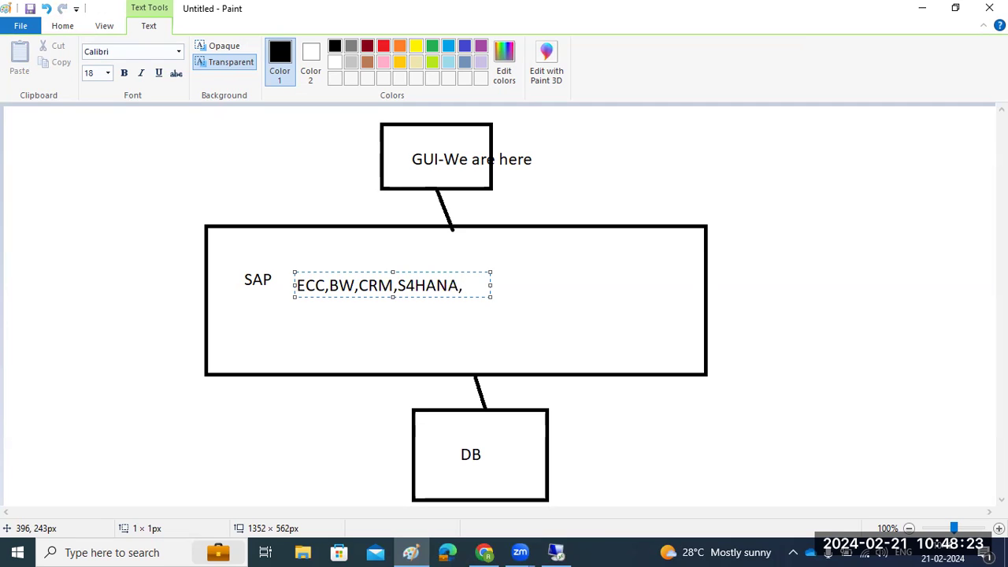
text(...)
Insert the module list "(FI,CO,SD,MM,AP,AR,etc..)" directly after "ECC" in the product text
click(325, 288)
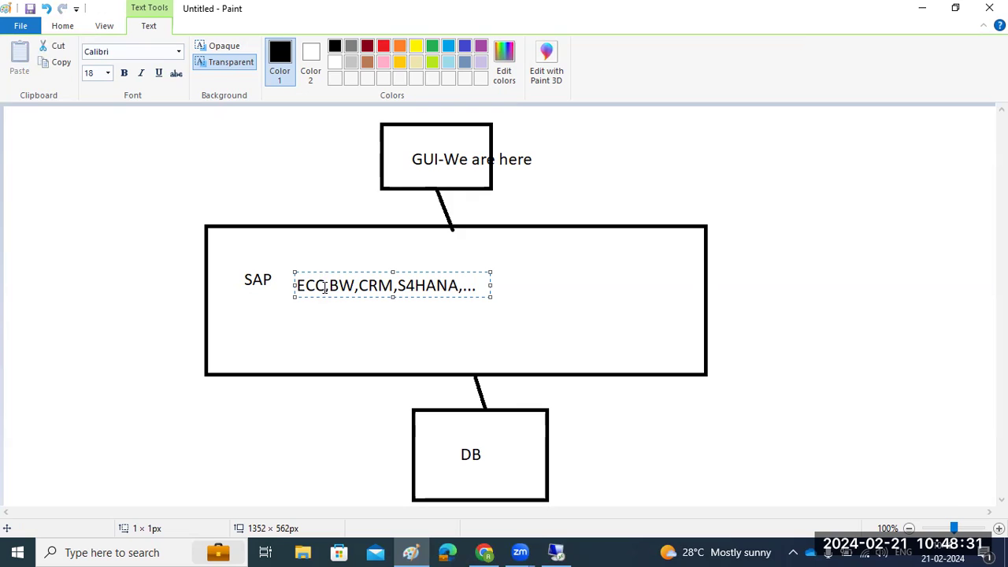
text(()
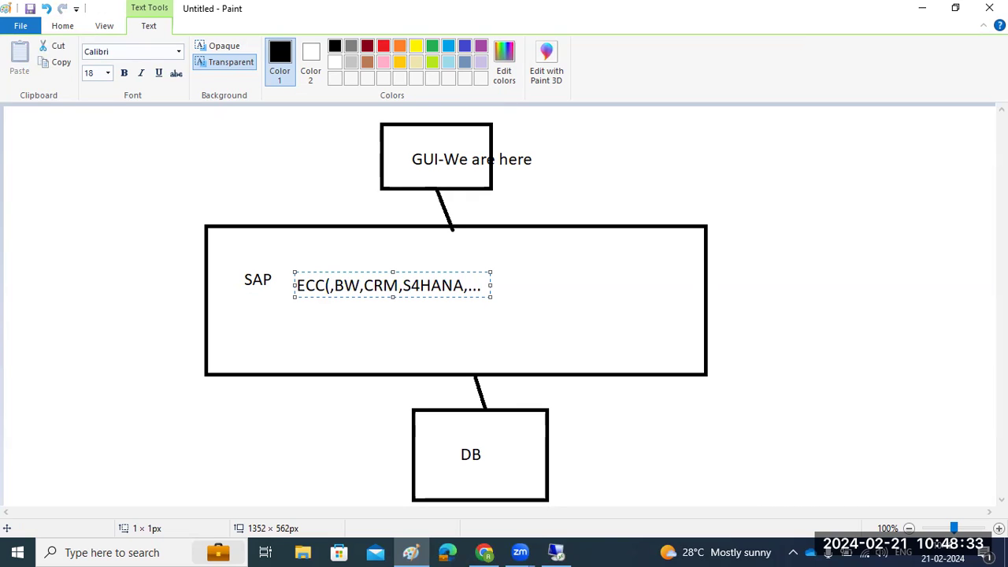
text(FI,CO)
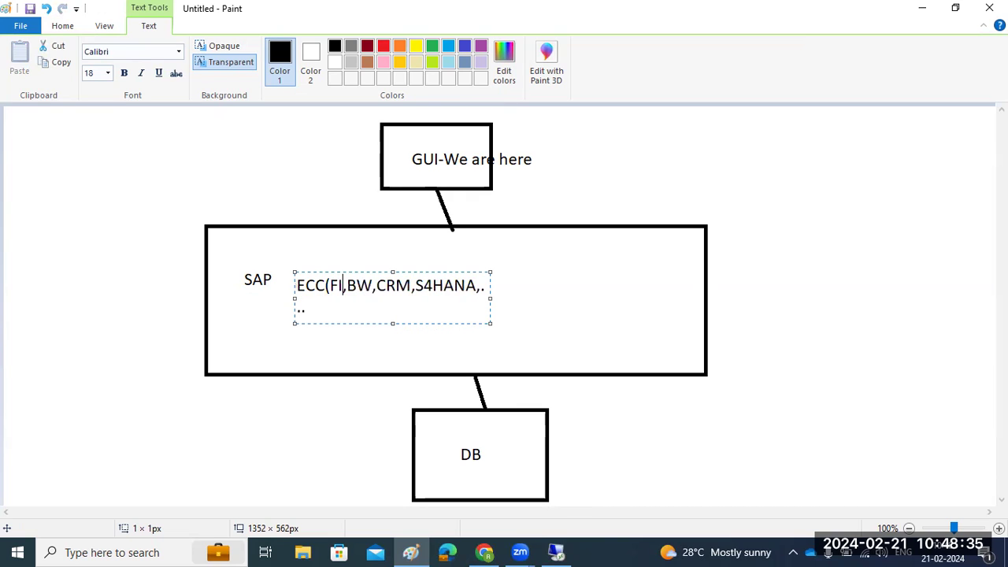
text(,SD,MM)
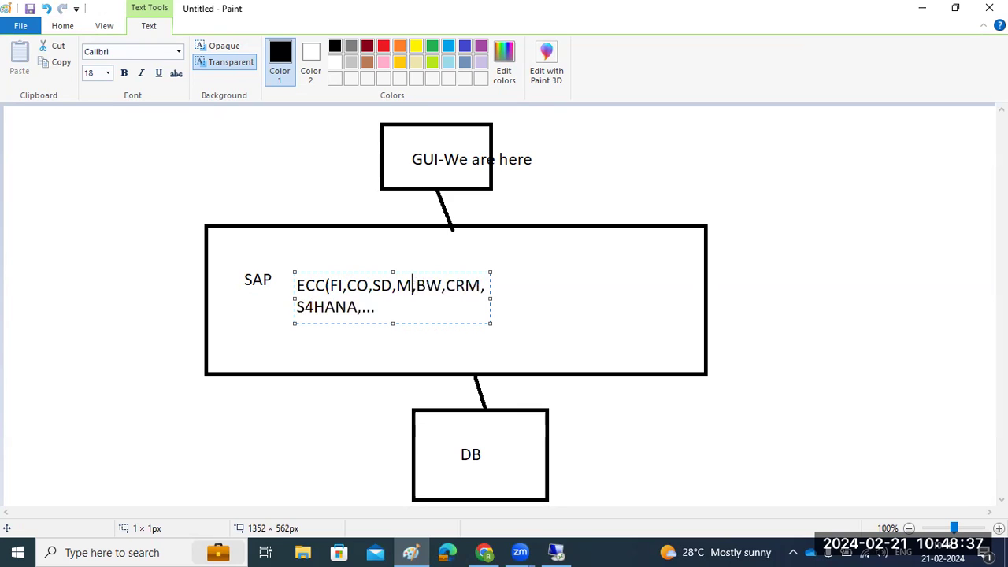
text(,AP,AR,)
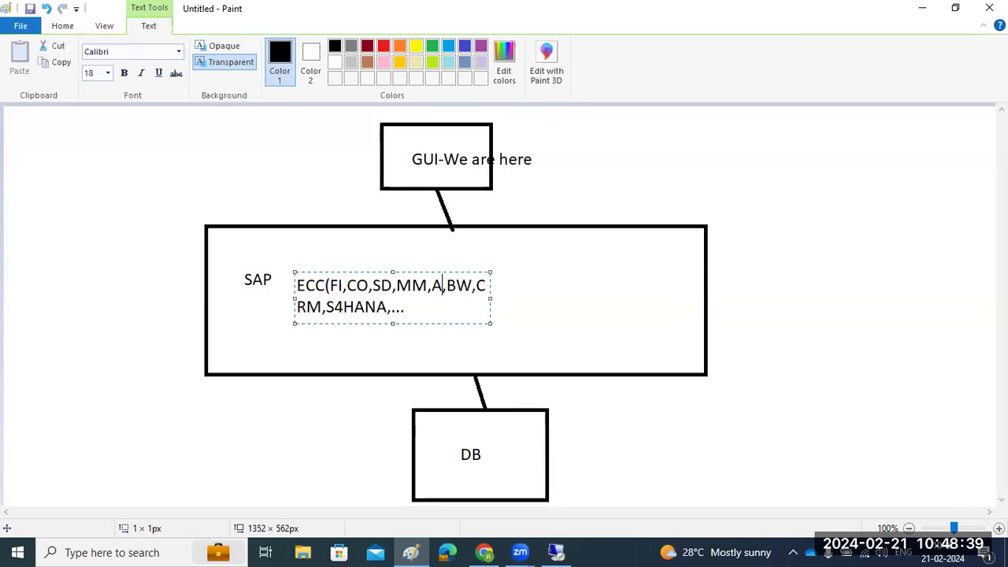
text(etc..)
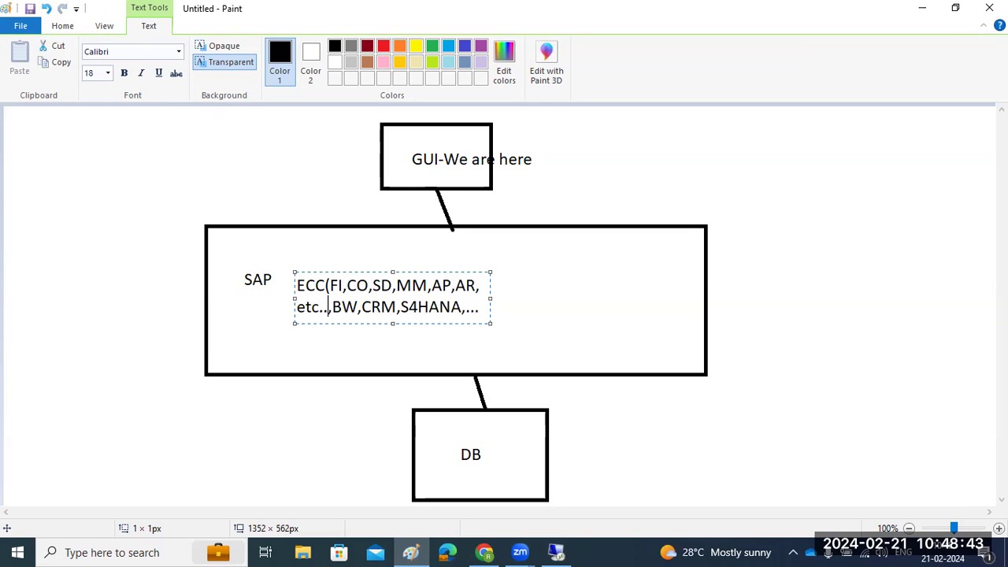
text())
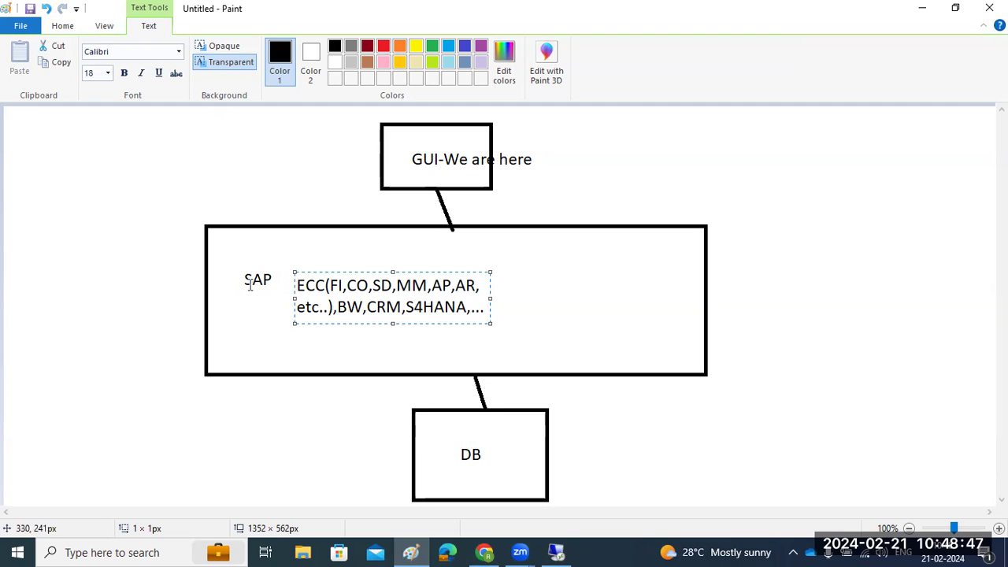
Highlight ECC with its bracketed module list to point it out, and finish editing the text
drag(333, 307, 300, 286)
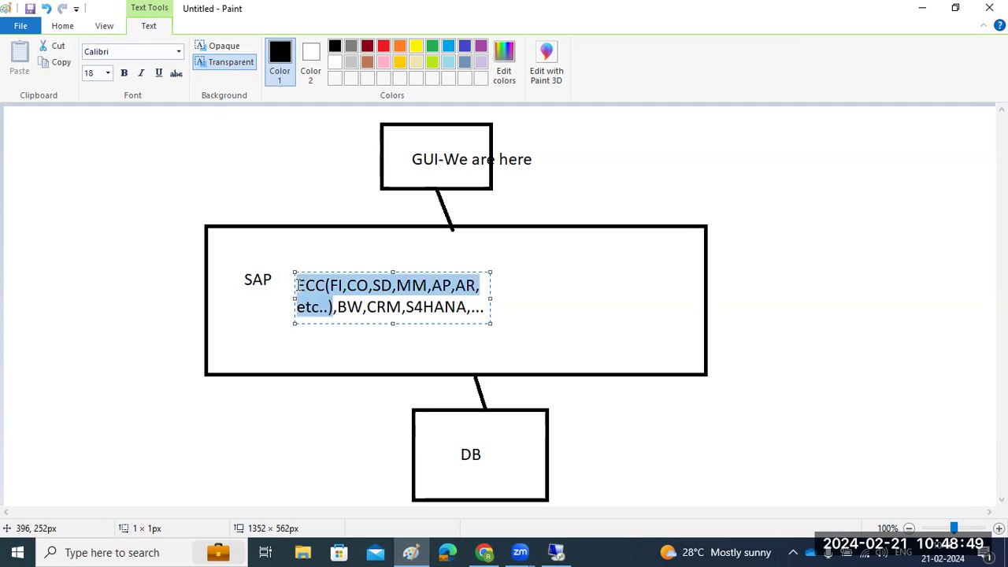
triple_click(319, 289)
drag(331, 306, 298, 286)
click(325, 307)
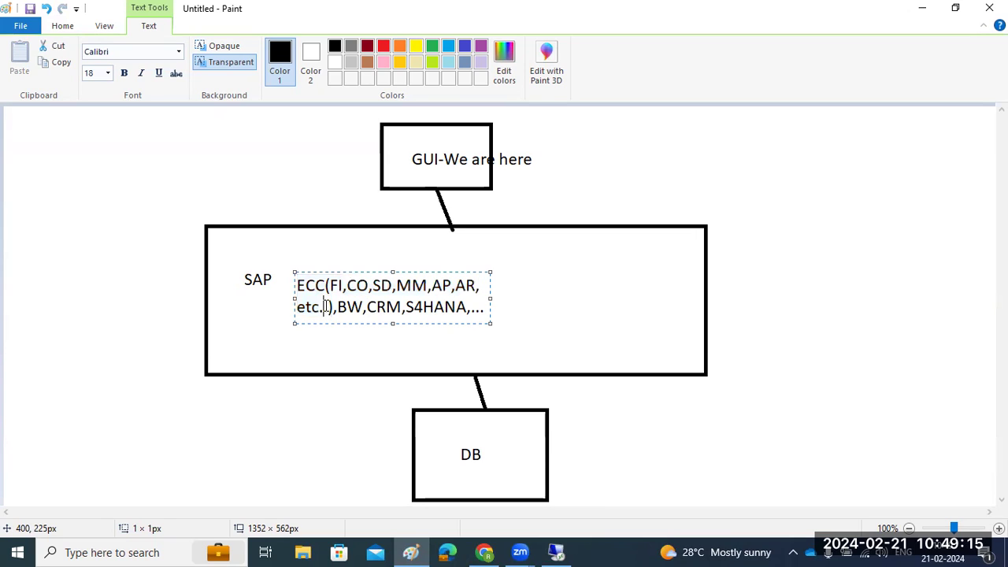
drag(326, 308, 293, 283)
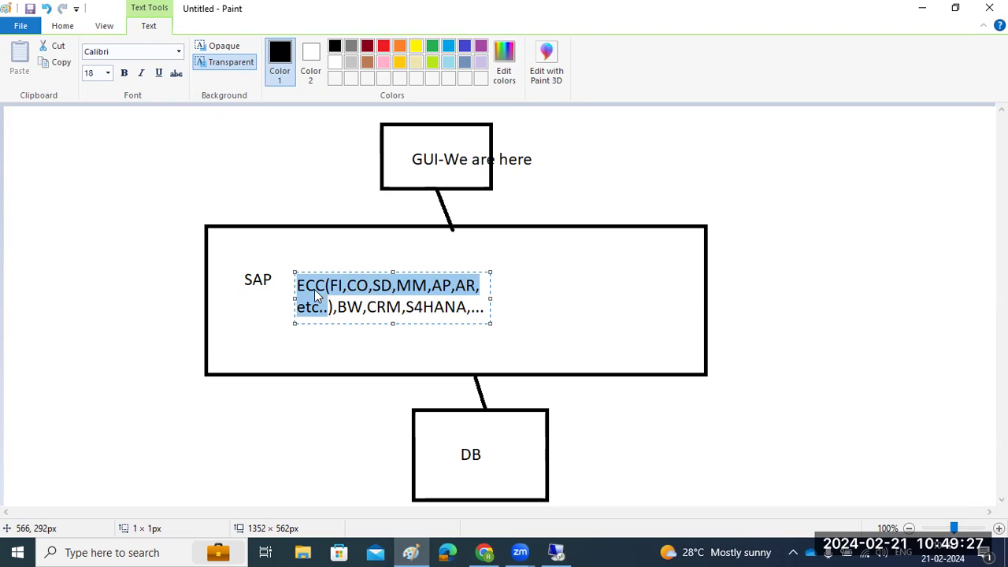
click(313, 326)
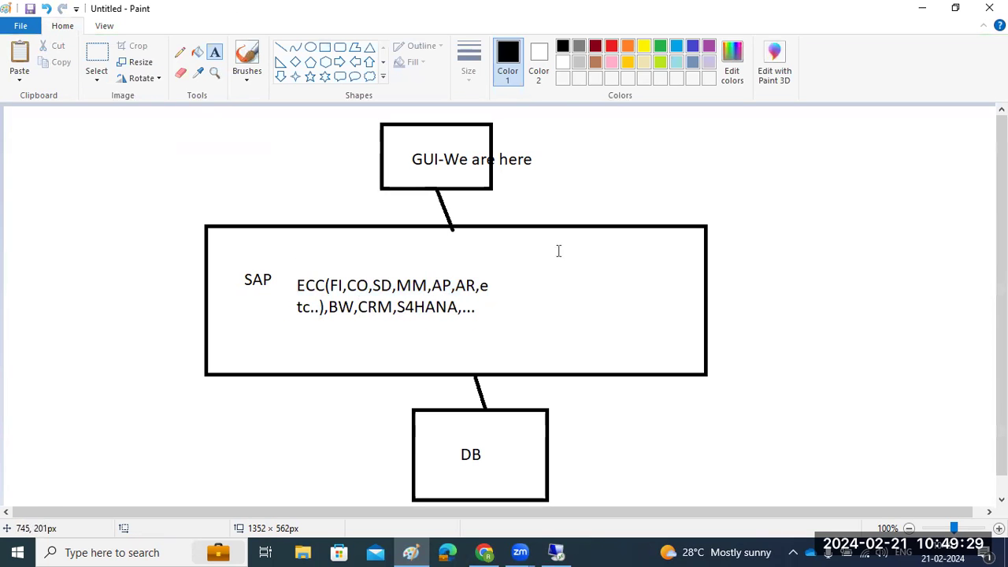
Draw two rectangles beside the SAP box and two below them, the last one about 76 × 101 px
click(325, 47)
drag(741, 230, 841, 352)
mouse_move(737, 406)
mouse_down()
mouse_move(781, 453)
mouse_move(840, 482)
mouse_up()
mouse_move(881, 228)
mouse_down()
mouse_move(965, 303)
mouse_move(978, 335)
mouse_up()
mouse_move(894, 404)
mouse_down()
mouse_move(923, 457)
mouse_move(950, 476)
mouse_up()
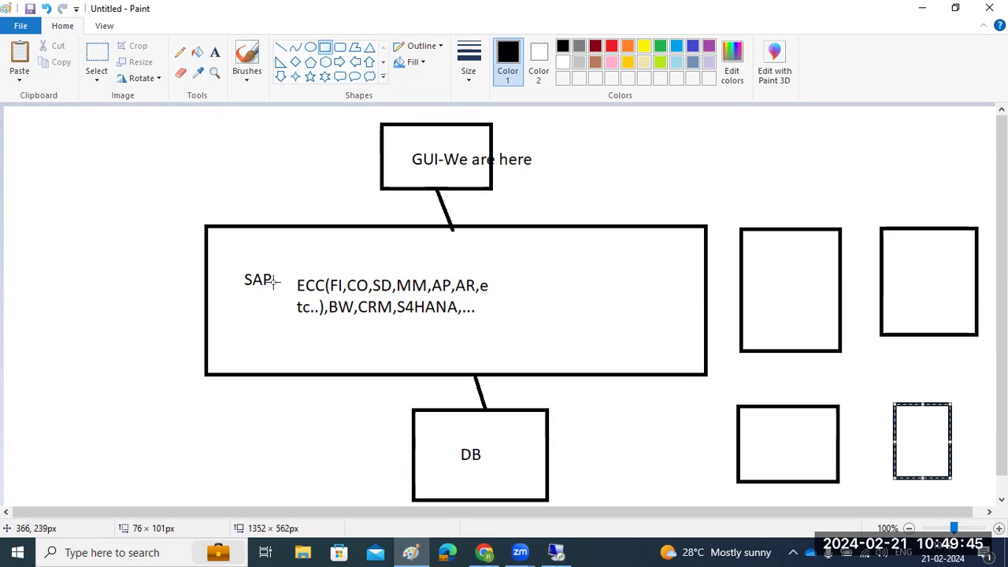
Add a small mark of about 14 × 5 px in the lower-right rectangle and one of about 19 × 3 px under "DB"
click(780, 452)
drag(909, 435, 920, 440)
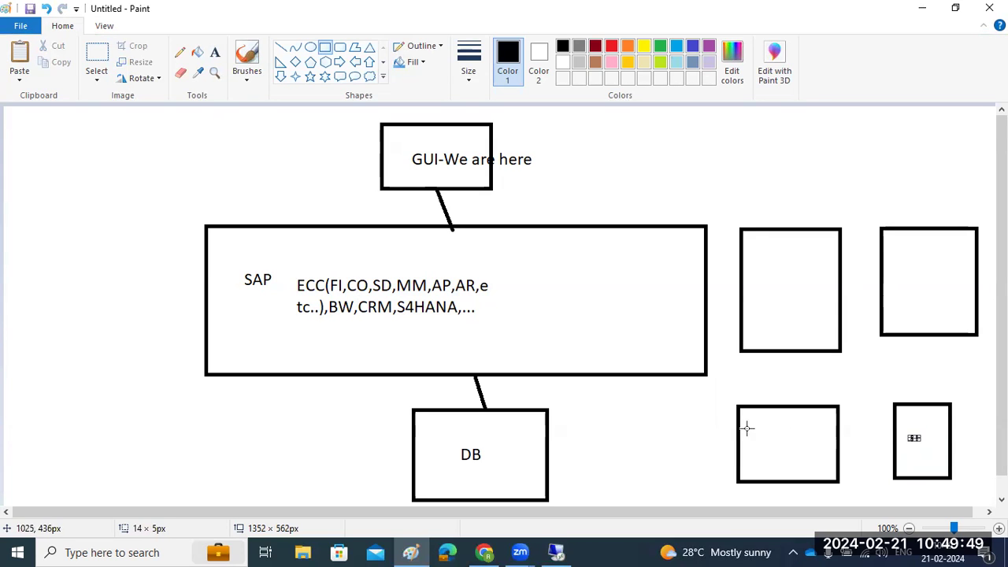
drag(466, 463, 480, 466)
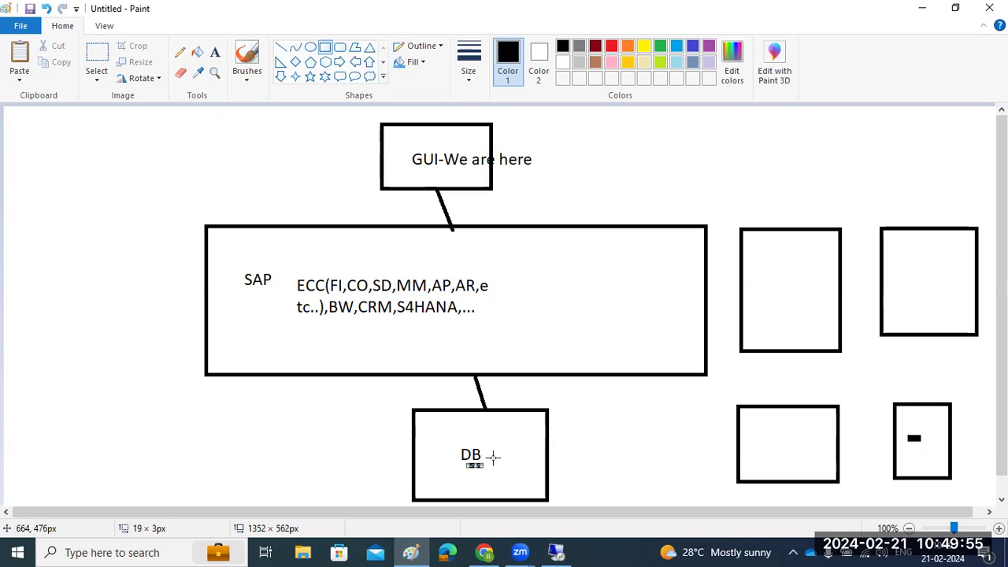
click(768, 444)
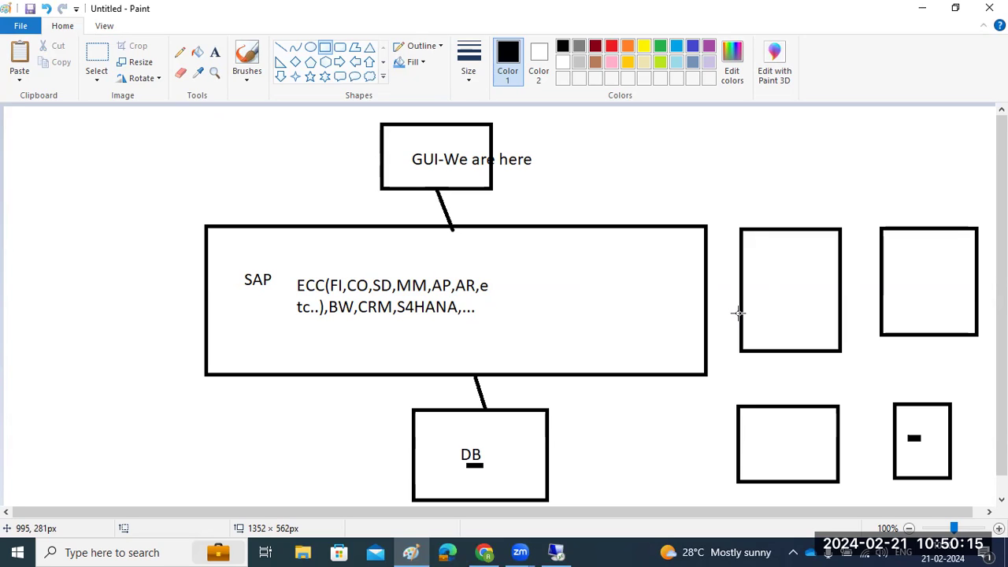
Undo the whole GUI, SAP and DB diagram, including the extra rectangles, until the canvas is blank
key(ctrl+z)
key(ctrl+z)
key(ctrl+z)
key(ctrl+z)
key(ctrl+z)
key(ctrl+z)
key(ctrl+z)
key(ctrl+z)
key(ctrl+z)
key(ctrl+z)
key(ctrl+z)
key(ctrl+z)
key(ctrl+z)
key(ctrl+z)
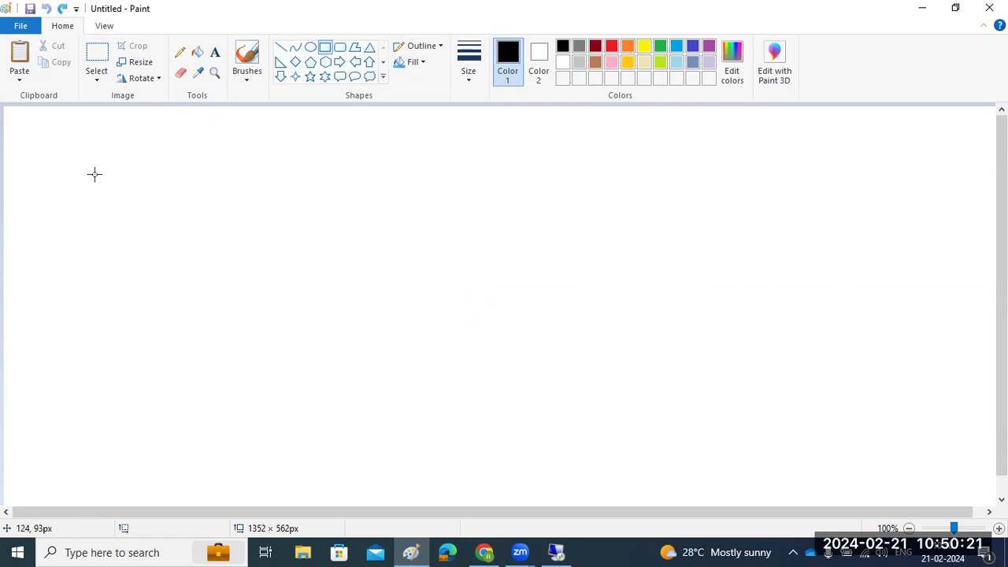
Draw a rectangle in the canvas's upper-left area and one of about 163 × 76 px at upper centre, with small marks inside both
mouse_move(50, 126)
mouse_down()
mouse_move(78, 198)
mouse_move(136, 230)
mouse_up()
drag(437, 164, 558, 220)
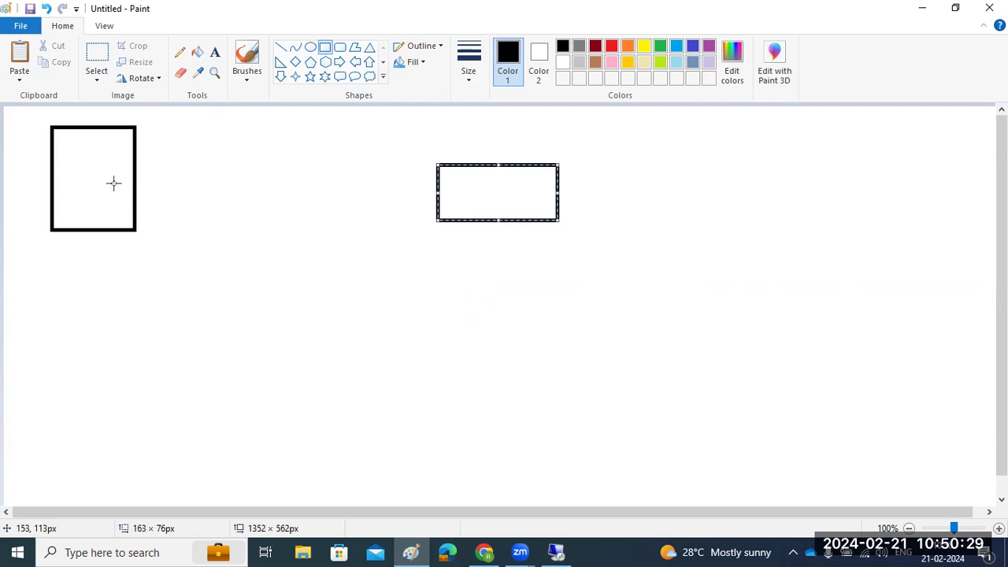
click(82, 160)
drag(82, 191, 105, 192)
drag(80, 158, 89, 160)
mouse_move(463, 183)
mouse_down()
mouse_move(493, 184)
mouse_move(509, 211)
mouse_up()
Draw a lower-left-centre rectangle, an upper-right one of about 196 × 121 px, and a lower-right one with a small mark inside
drag(313, 320, 418, 399)
drag(796, 175, 942, 265)
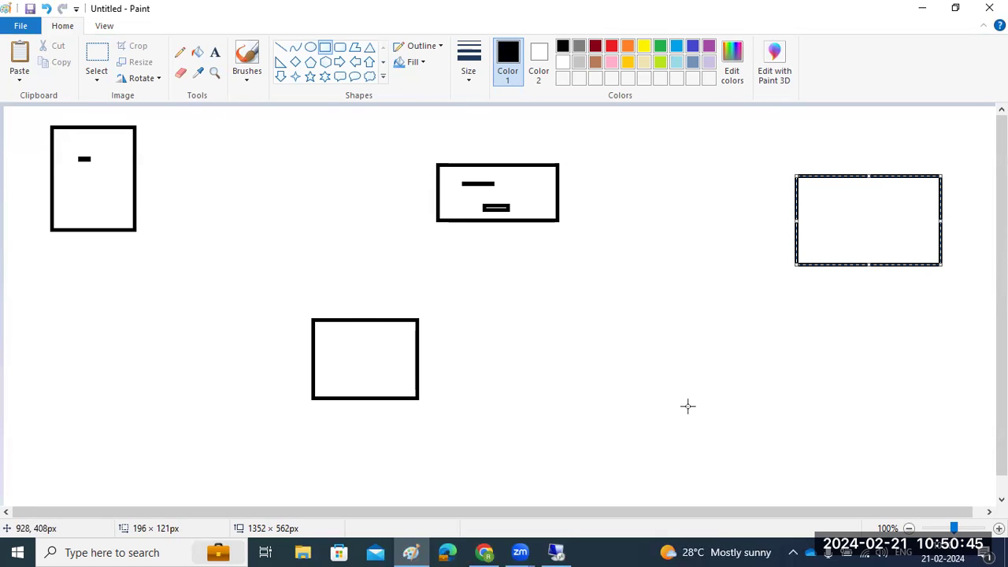
drag(675, 356, 794, 497)
click(846, 466)
drag(711, 386, 742, 391)
click(735, 417)
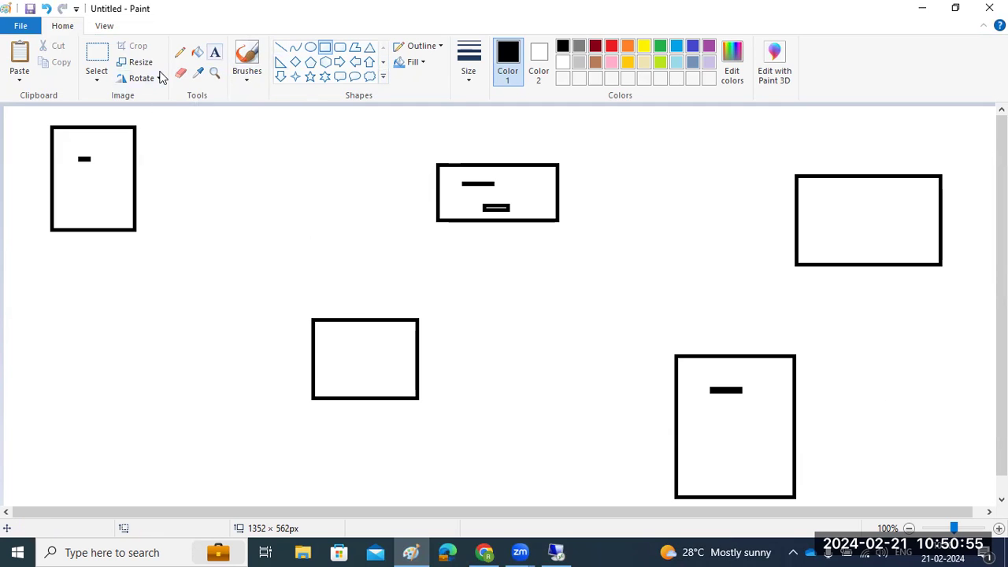
Label the upper-left box "ECC", the upper-centre box "BW", the upper-right box "CRM" and the lower-right box "FIORI"
click(215, 52)
click(77, 180)
text(ECC)
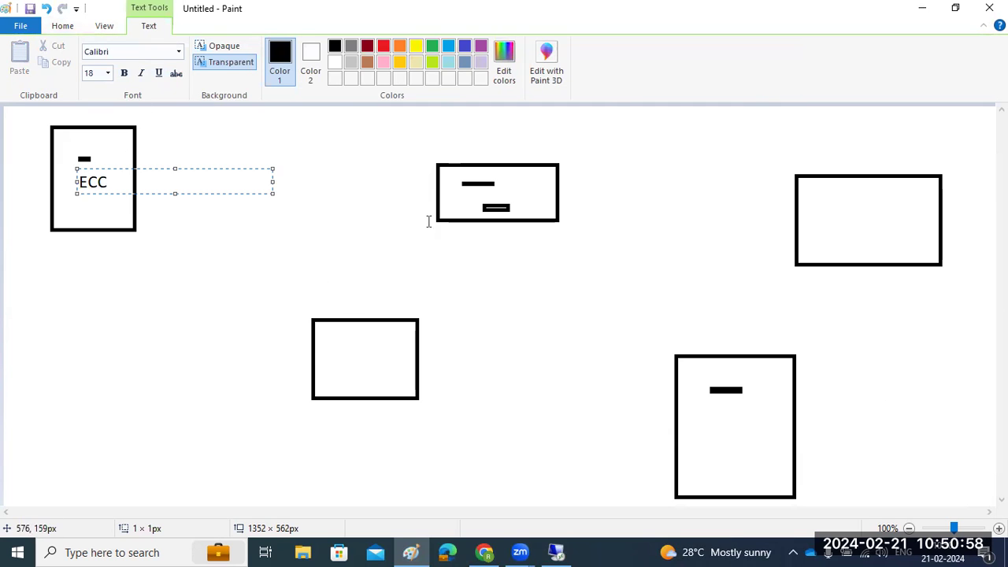
click(463, 186)
text(BW)
click(839, 209)
text(CRM)
click(713, 404)
text(FIORI)
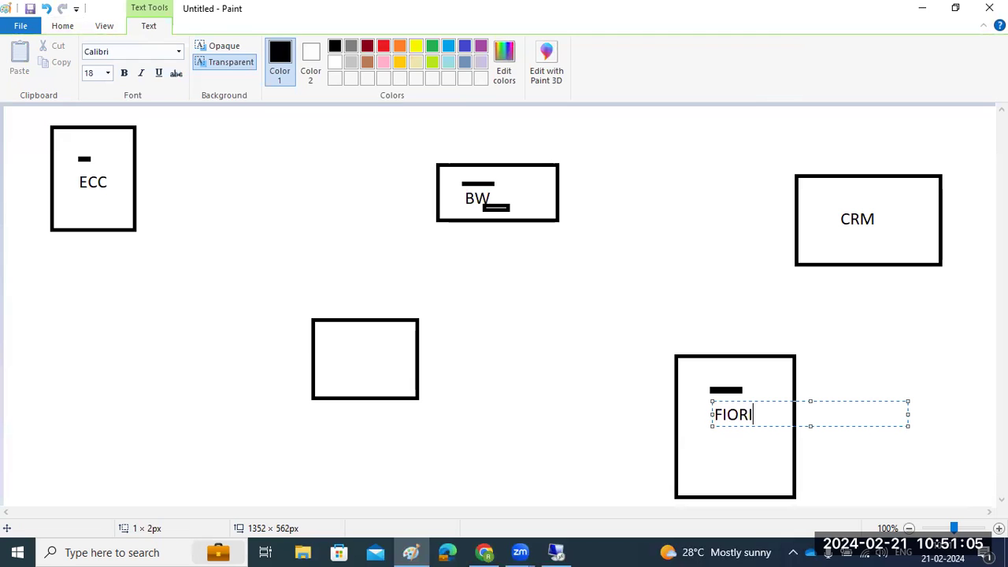
Label the empty box below and left of BW "PO"
click(347, 355)
text(PO)
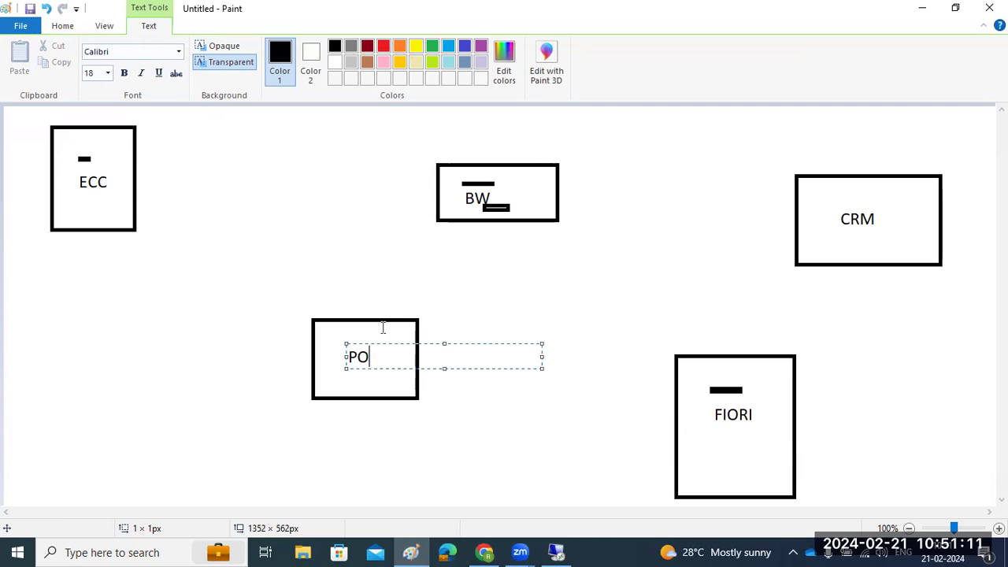
click(111, 189)
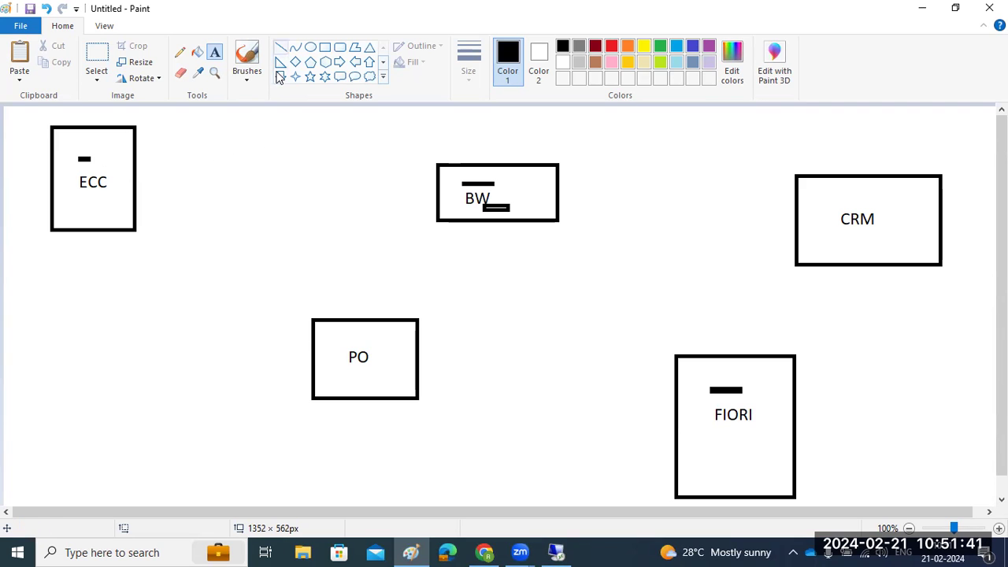
Draw two straight arrows between the ECC and BW boxes, one pointing to BW and one of about 464 × 12 px pointing back to ECC
click(280, 47)
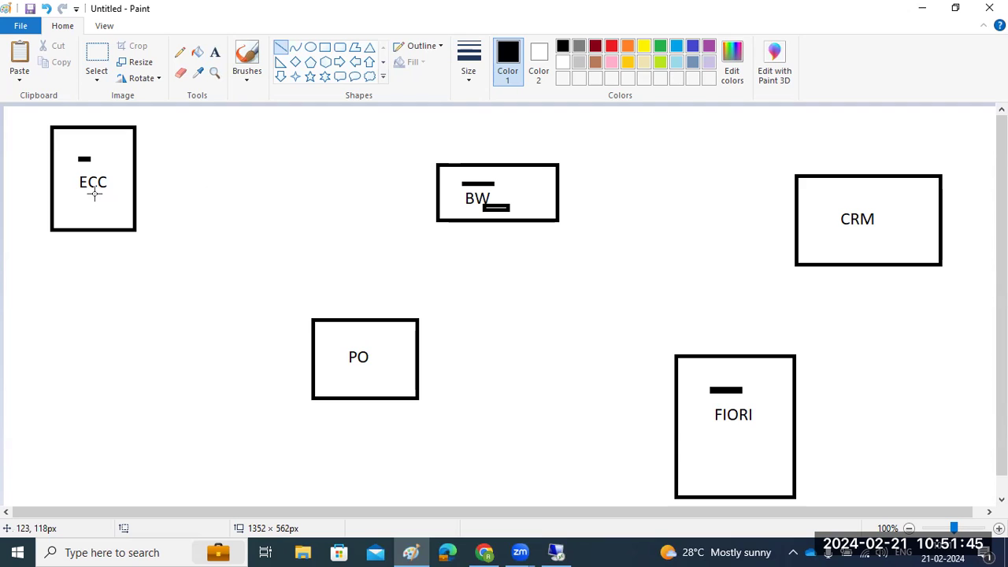
mouse_move(95, 192)
mouse_down()
mouse_move(467, 190)
mouse_move(455, 179)
mouse_move(464, 192)
mouse_up()
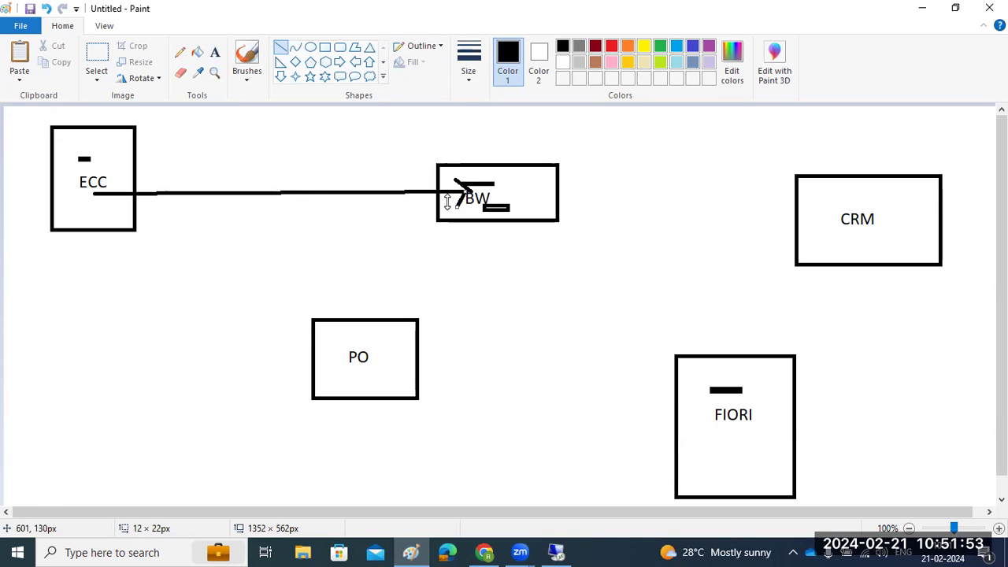
click(450, 207)
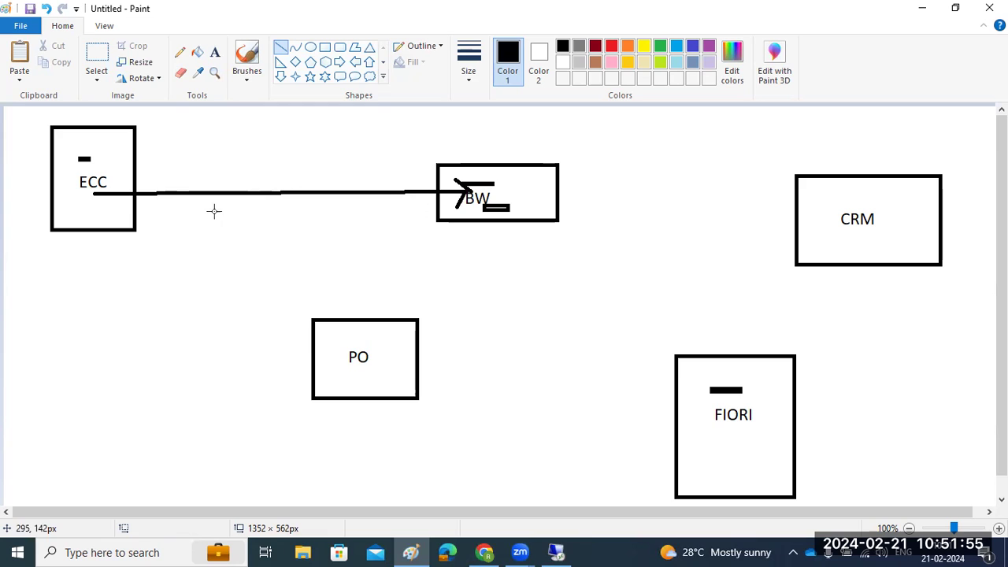
drag(106, 214, 450, 206)
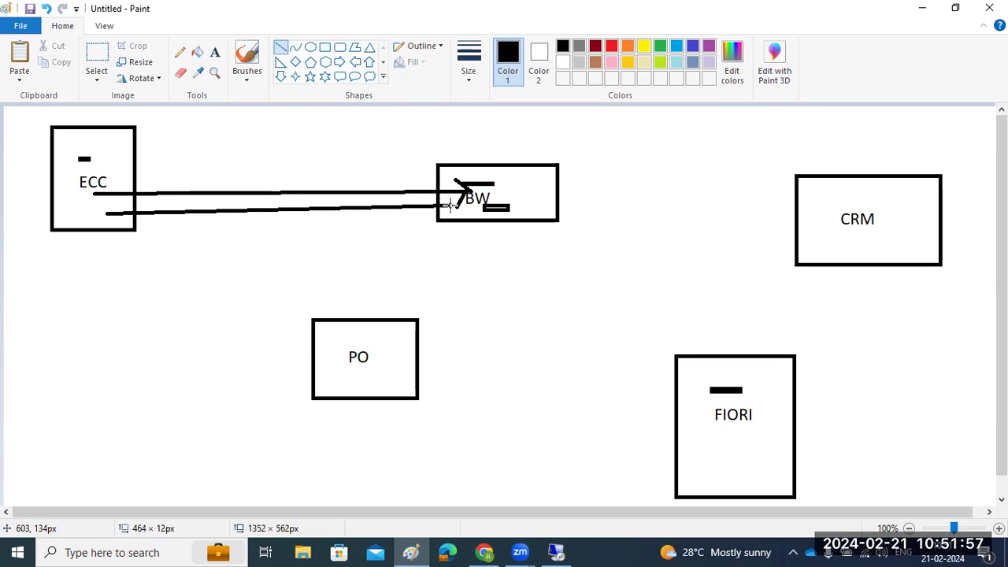
mouse_move(106, 213)
mouse_down()
mouse_move(115, 203)
mouse_move(102, 211)
mouse_move(110, 228)
mouse_move(101, 217)
mouse_up()
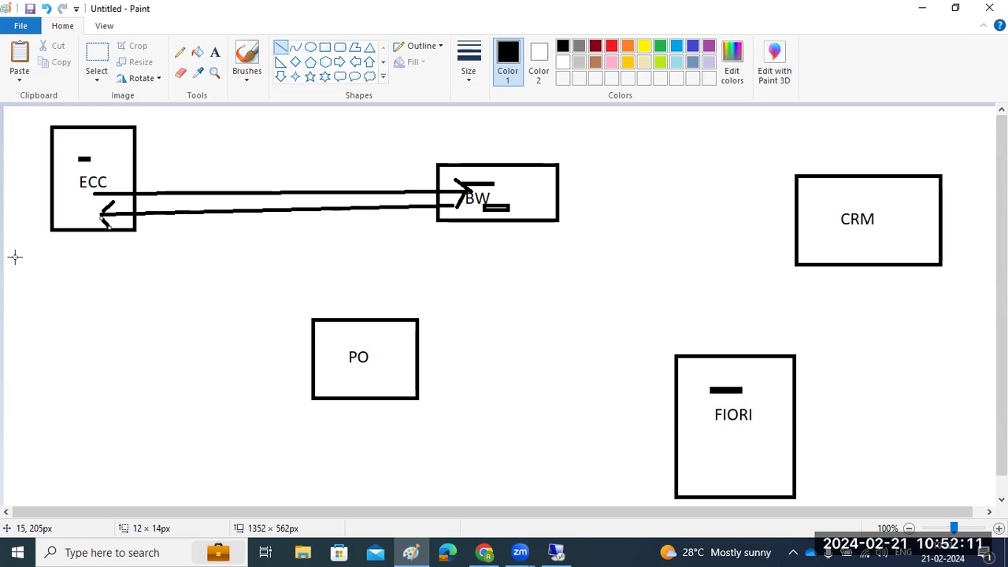
Draw a slanted line of about 84 × 75 px into ECC from outside, plus arrows from ECC to PO and from PO to CRM
drag(15, 256, 76, 203)
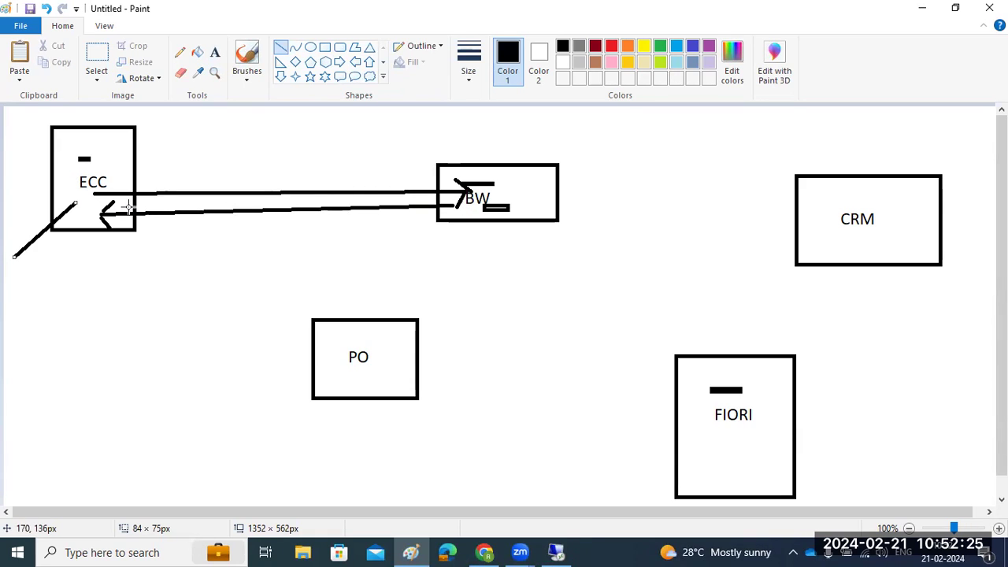
drag(118, 221, 340, 339)
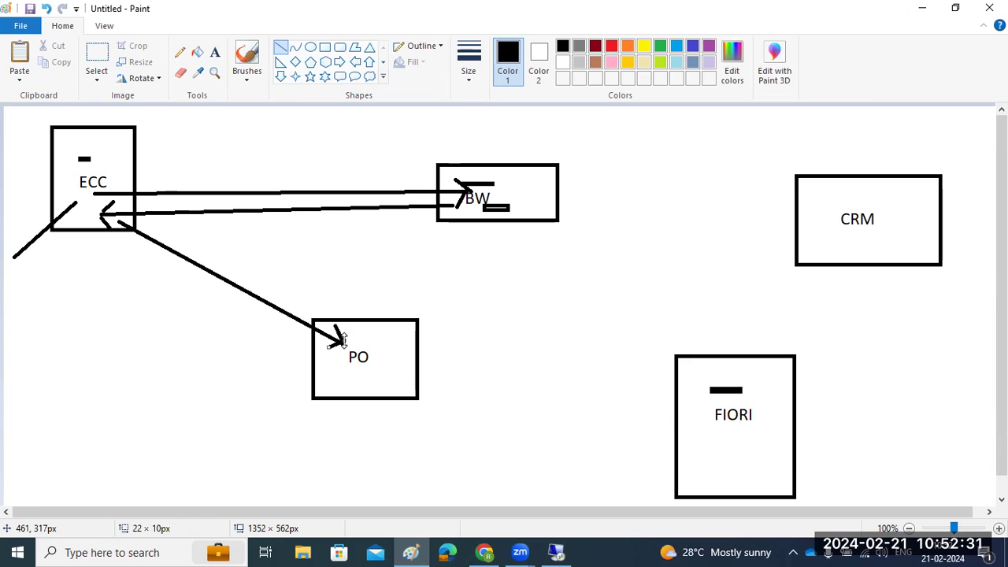
mouse_move(386, 361)
mouse_down()
mouse_move(472, 322)
mouse_move(833, 227)
mouse_up()
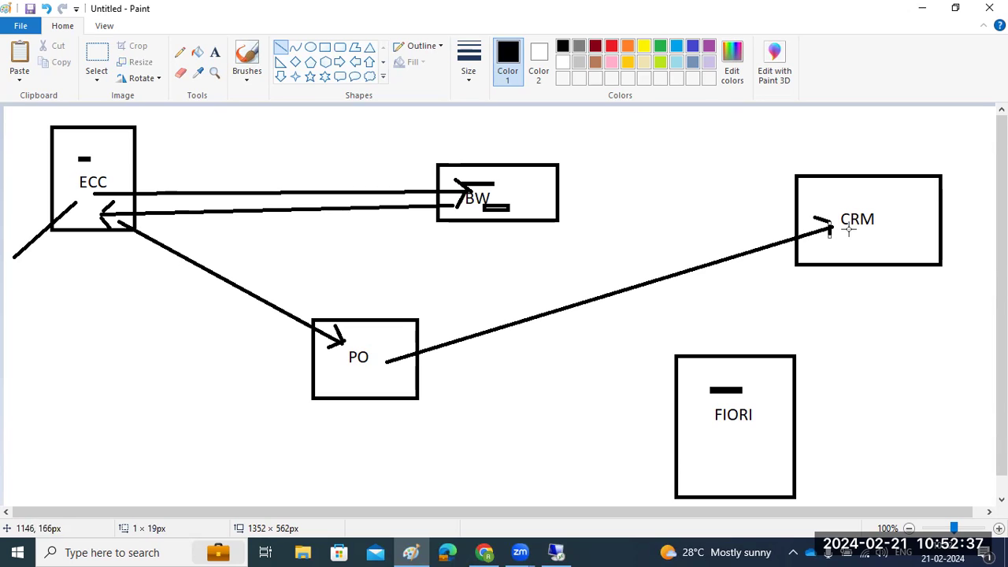
Connect CRM and BW with two lines, one ending in an arrowhead at BW, and link FIORI to ECC with an arrowhead near FIORI
mouse_move(823, 209)
mouse_down()
mouse_move(546, 196)
mouse_move(551, 180)
mouse_move(545, 199)
mouse_move(602, 211)
mouse_move(820, 214)
mouse_move(804, 211)
mouse_move(810, 221)
mouse_up()
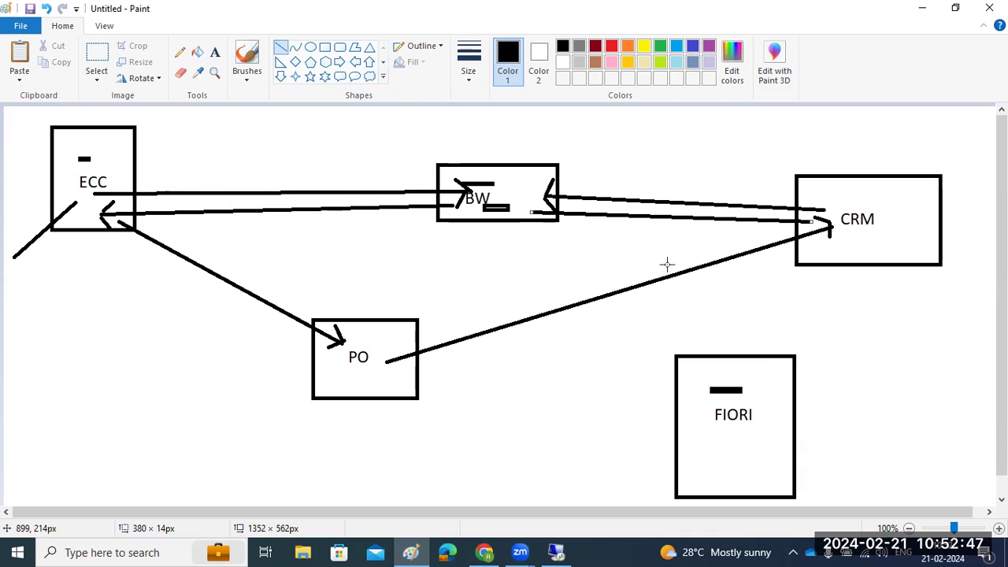
mouse_move(721, 422)
mouse_down()
mouse_move(625, 354)
mouse_move(379, 247)
mouse_move(132, 201)
mouse_move(118, 183)
mouse_up()
drag(648, 372, 666, 391)
drag(666, 390, 644, 410)
Switch to Chrome, search for "irctc" in a new tab and open the IRCTC train-search site
click(486, 552)
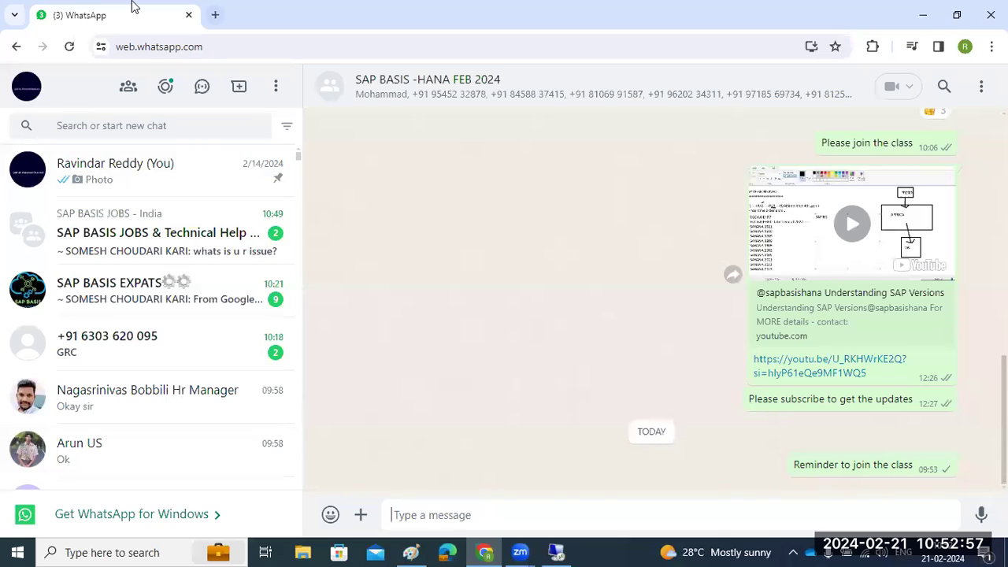
key(ctrl+t)
text(irctc)
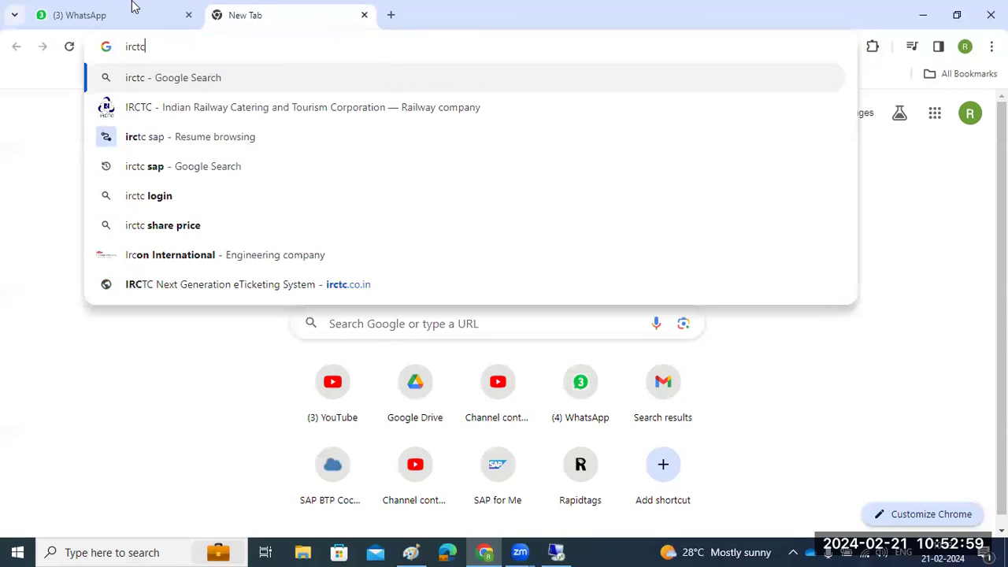
click(182, 118)
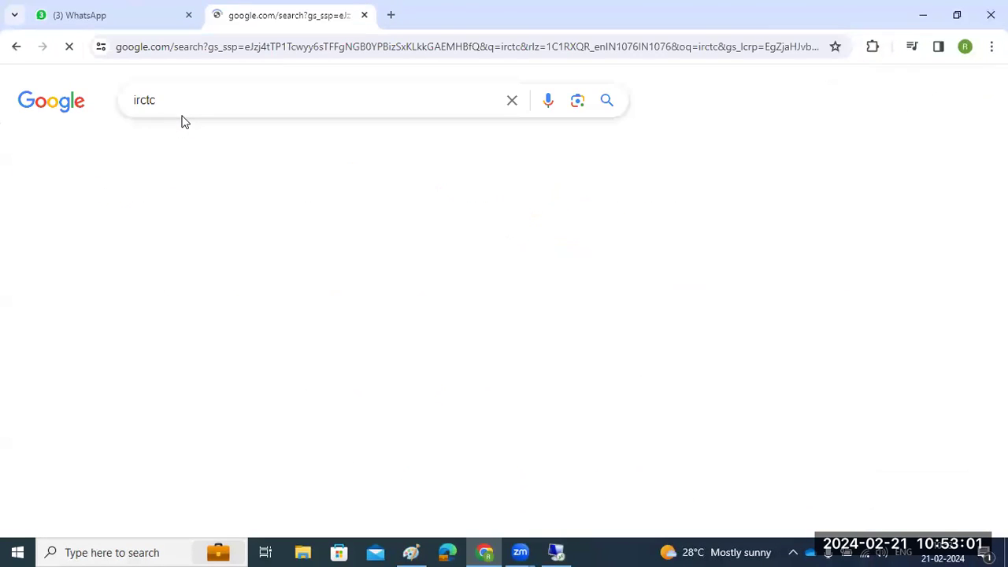
click(199, 235)
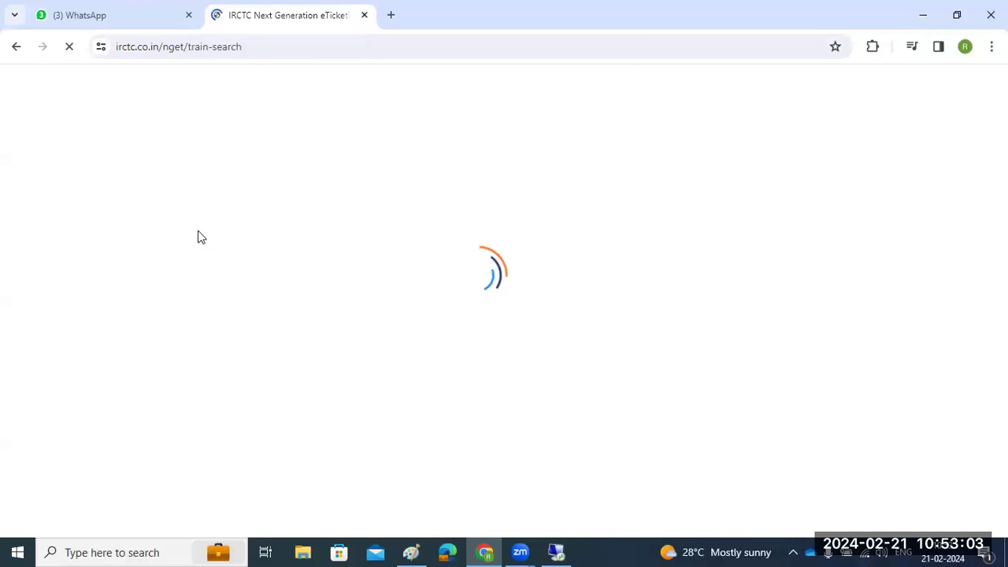
Allow the site's notifications, enter "hy" as the departure station and try the train search, closing the login dialogs
click(149, 306)
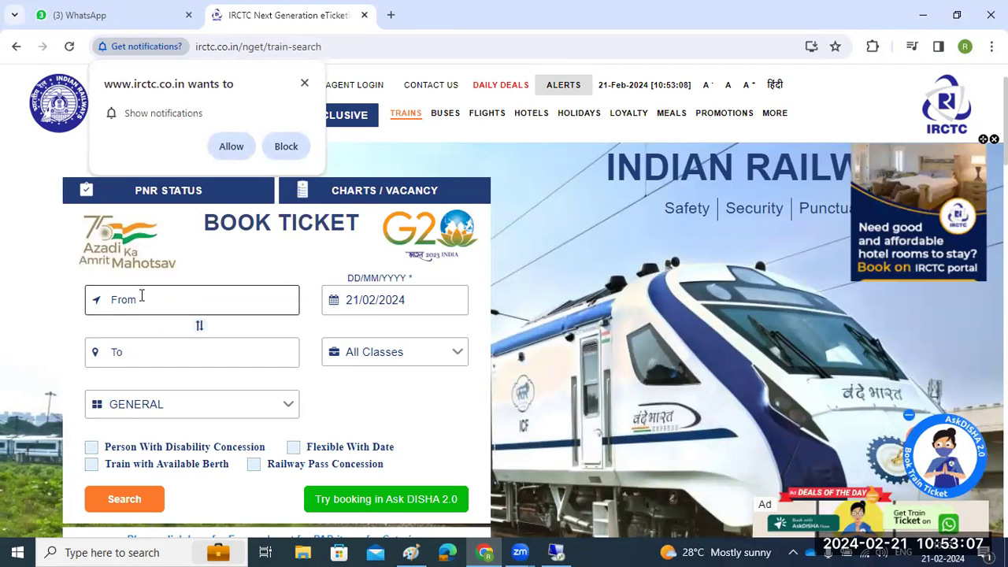
click(231, 146)
click(134, 300)
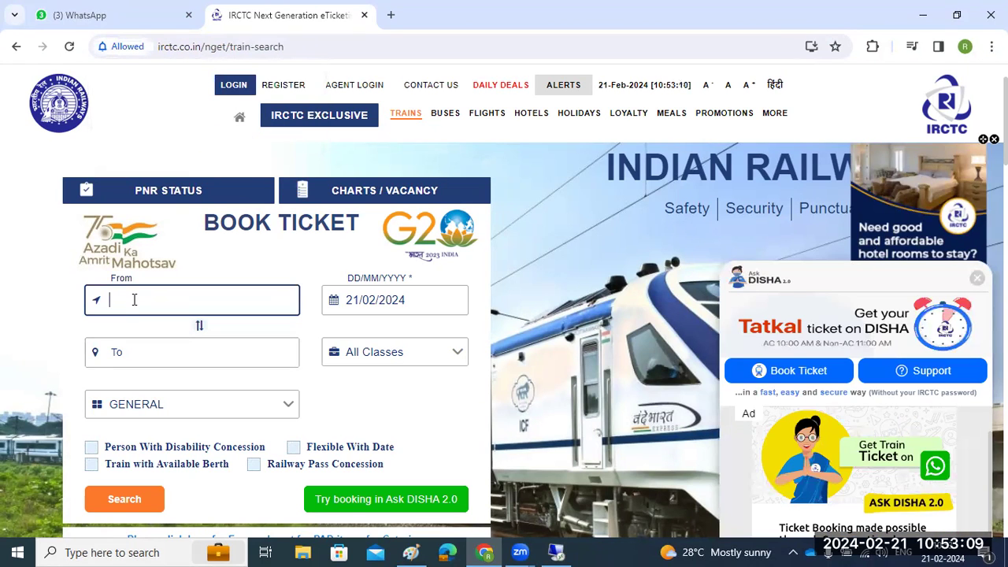
text(hy)
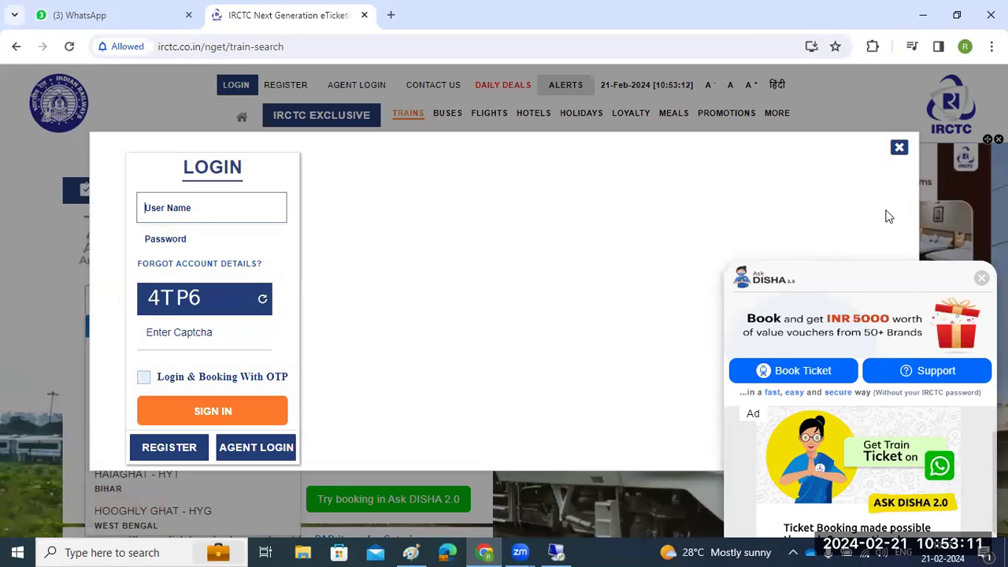
click(899, 147)
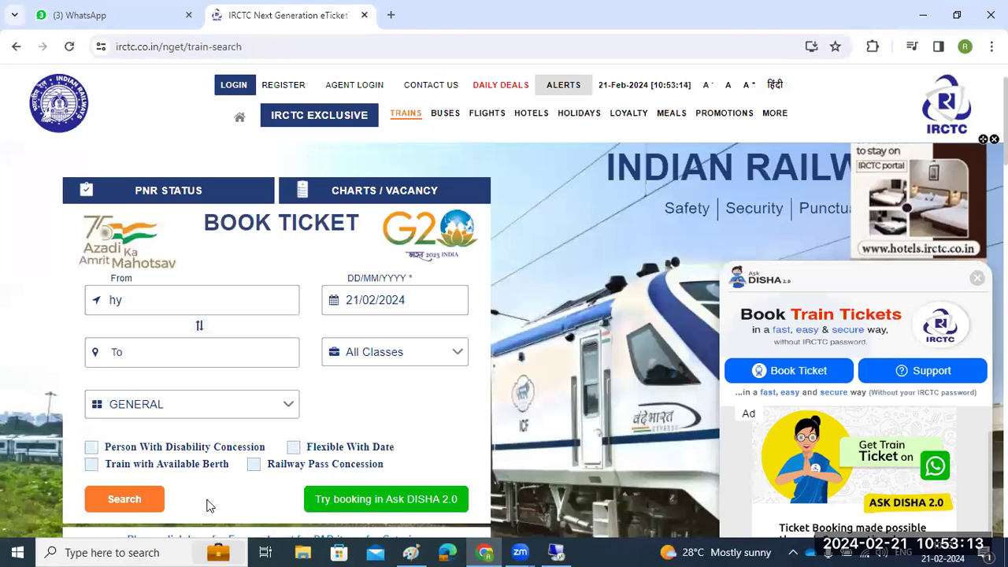
click(135, 500)
click(898, 146)
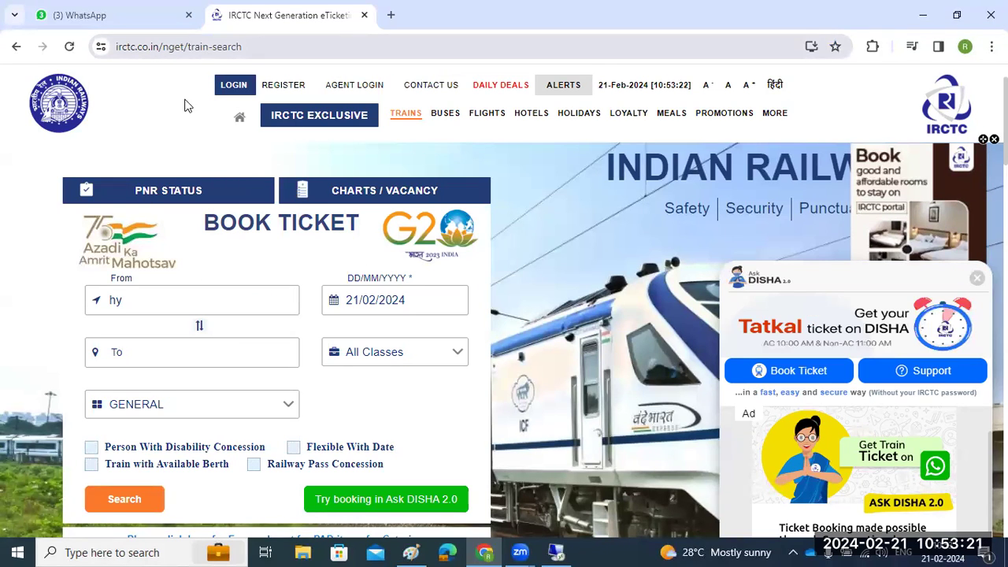
Switch back to Paint and draw a short line of about 20 × 3 px inside the ECC box, below its label
click(410, 552)
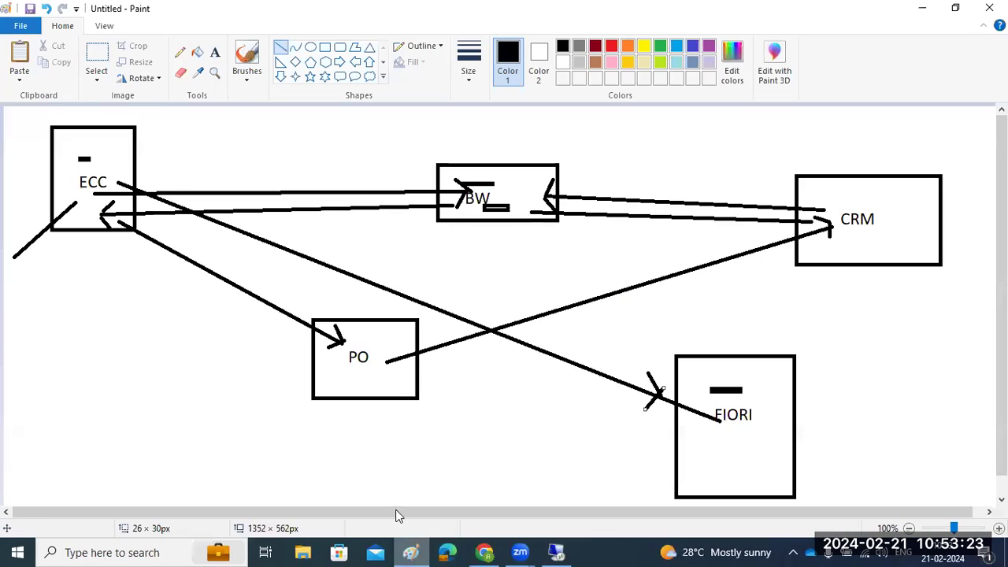
drag(81, 203, 95, 205)
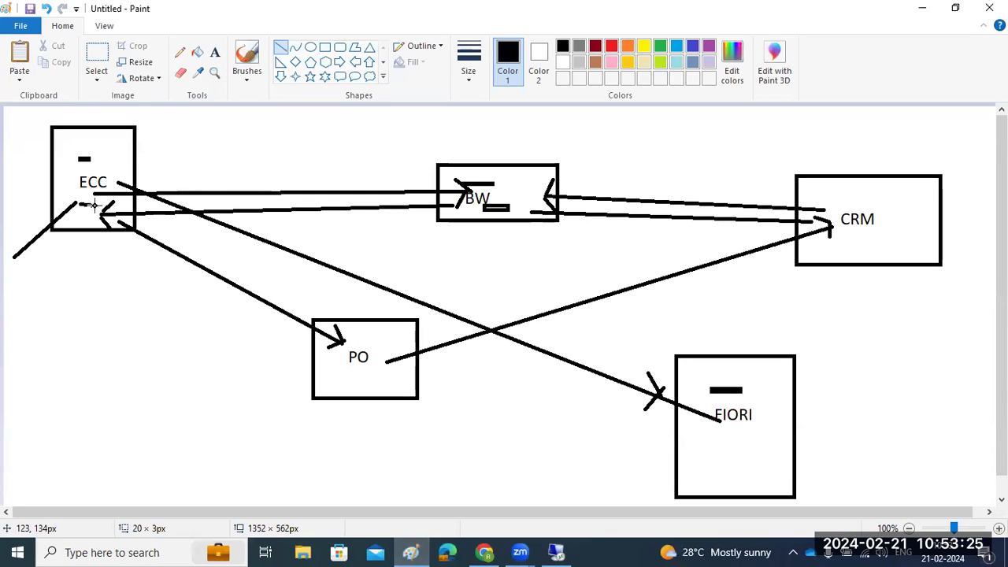